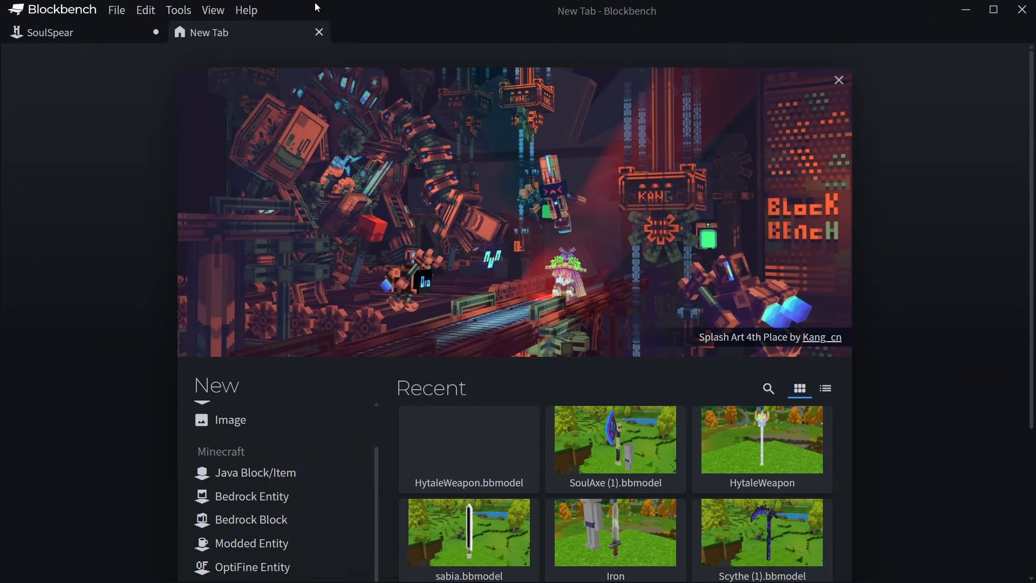
Step: Check the installed Blockbench version in the About information and close it
{"action": "left_click", "coordinate": [253, 10]}
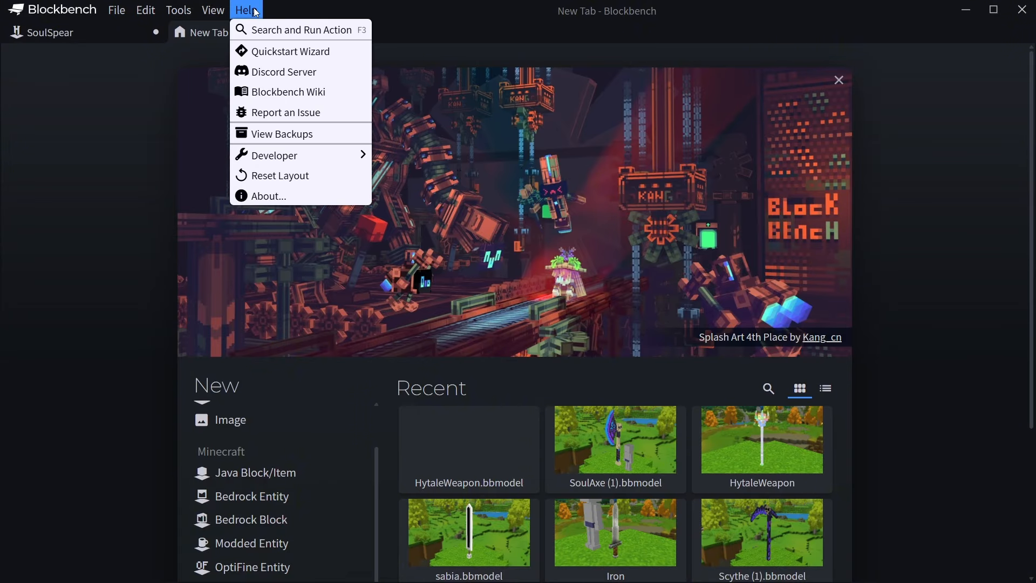
{"action": "left_click", "coordinate": [258, 195]}
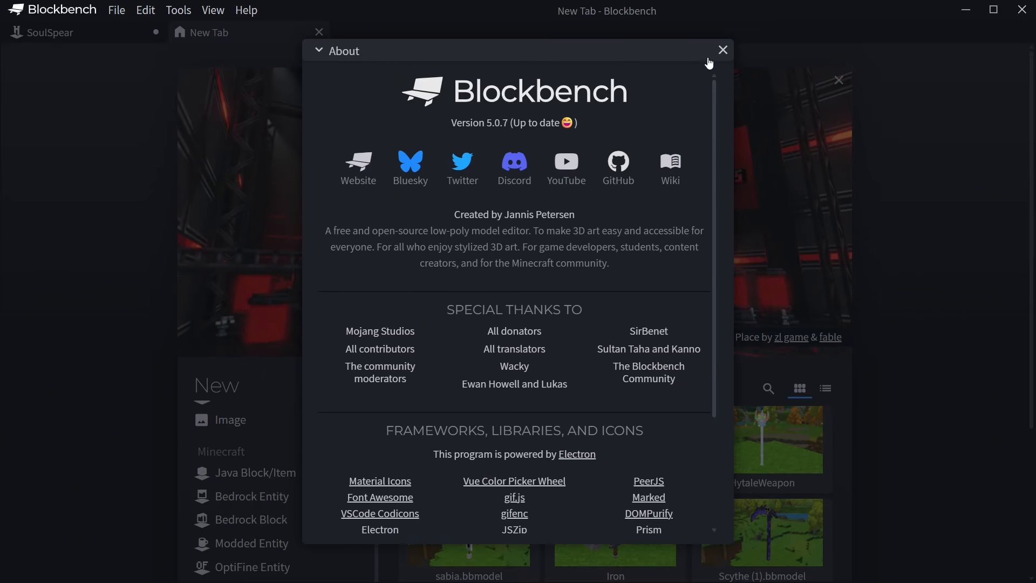
{"action": "left_click", "coordinate": [722, 50]}
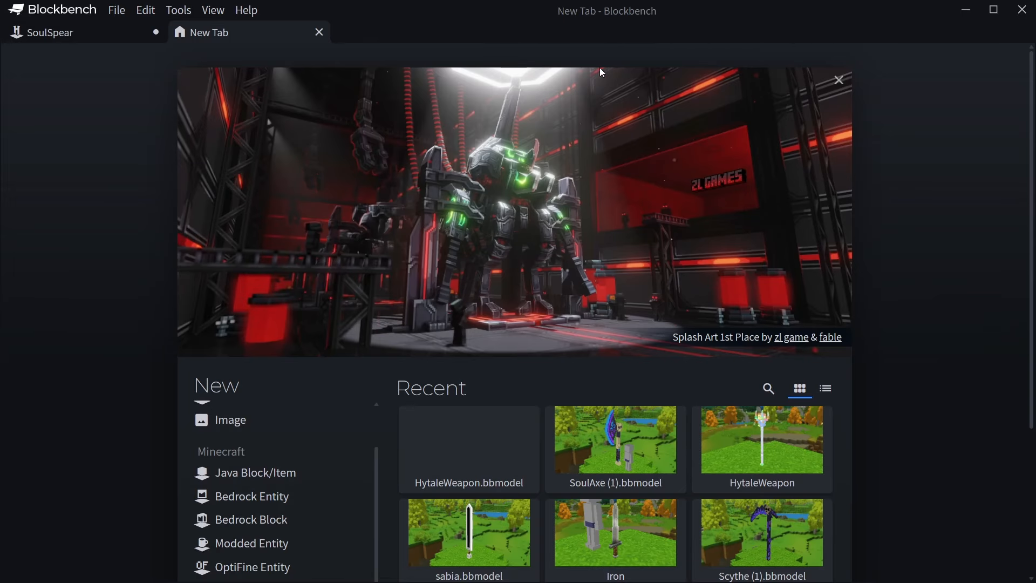
Step: Review the installed Hytale Models plugin's details and version, and close the plugin manager
{"action": "left_click", "coordinate": [118, 10]}
{"action": "left_click", "coordinate": [134, 156]}
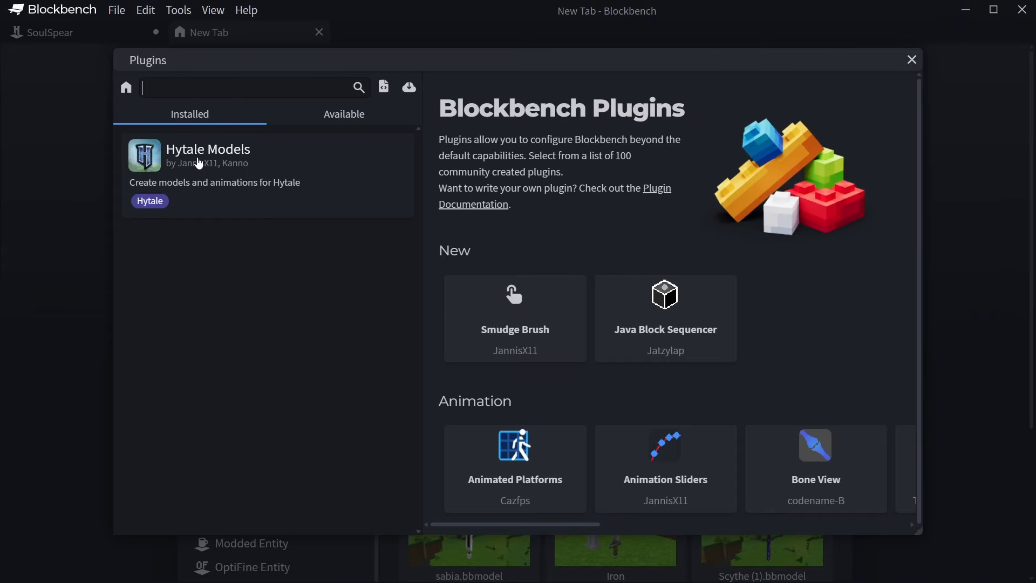
{"action": "left_click", "coordinate": [222, 163]}
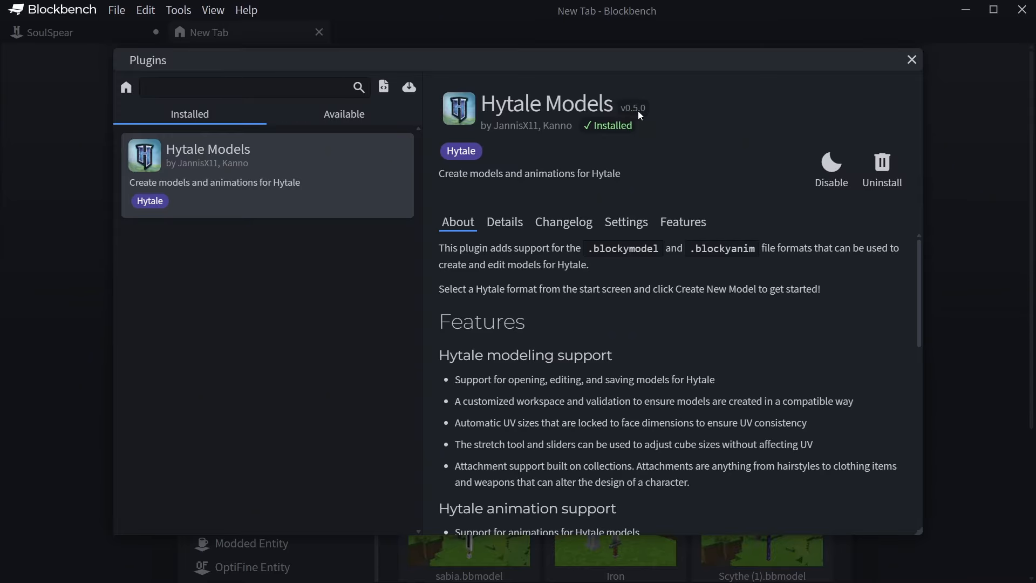
{"action": "left_click", "coordinate": [912, 60]}
Step: Create a new model in the Hytale Prop format
{"action": "scroll", "coordinate": [433, 302], "scroll_direction": "down", "scroll_amount": 4}
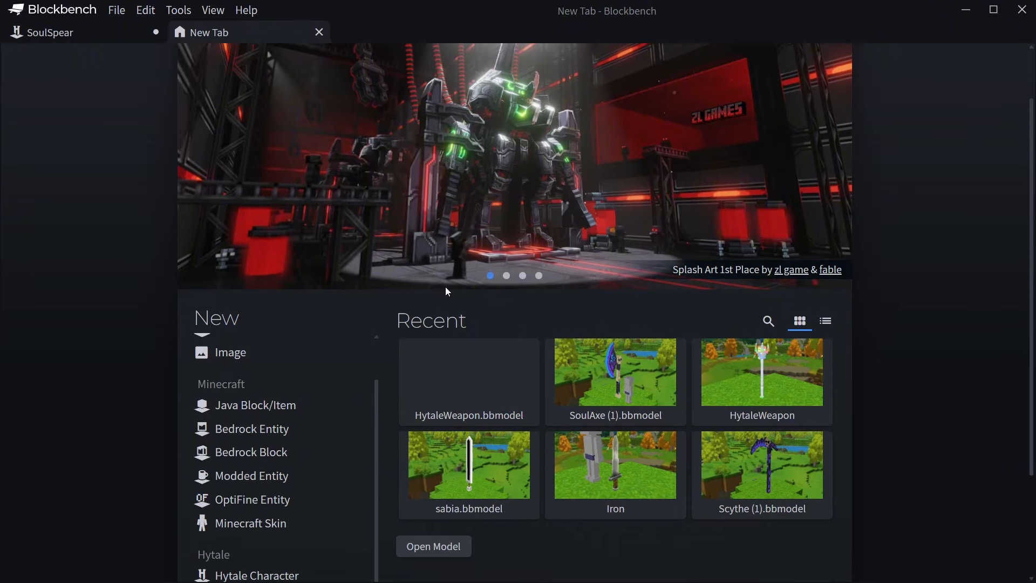
{"action": "left_click", "coordinate": [302, 461]}
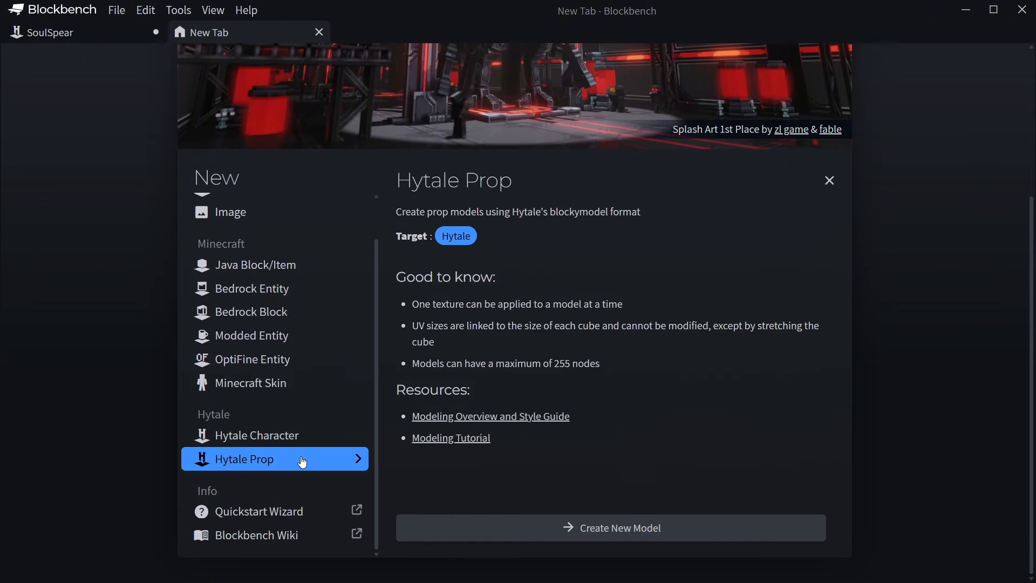
{"action": "left_click", "coordinate": [521, 537]}
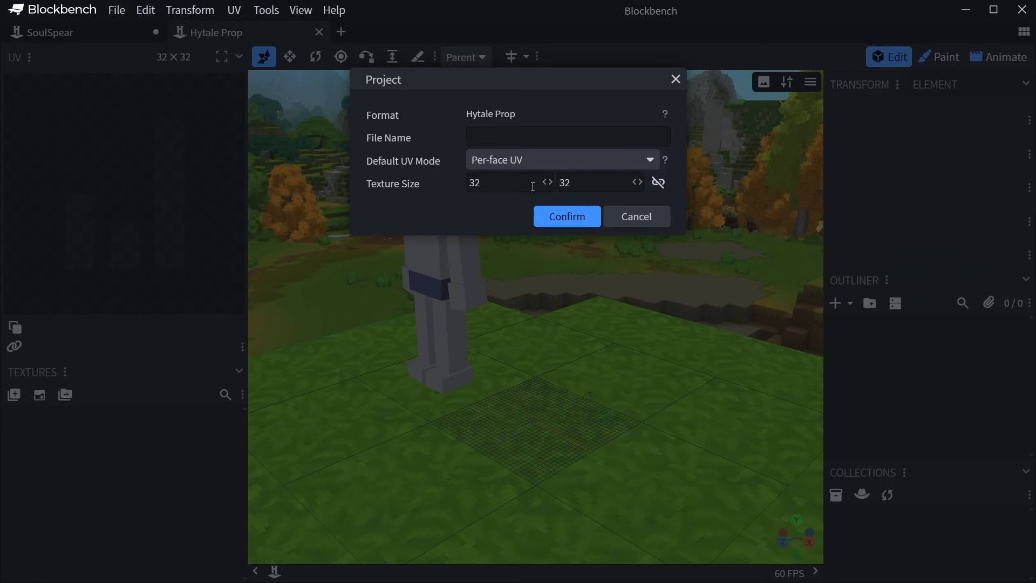
Step: Set the project's texture size to 64 × 64, name the file SoullSpear, and confirm the project settings
{"action": "left_click_drag", "start_coordinate": [498, 184], "coordinate": [377, 187]}
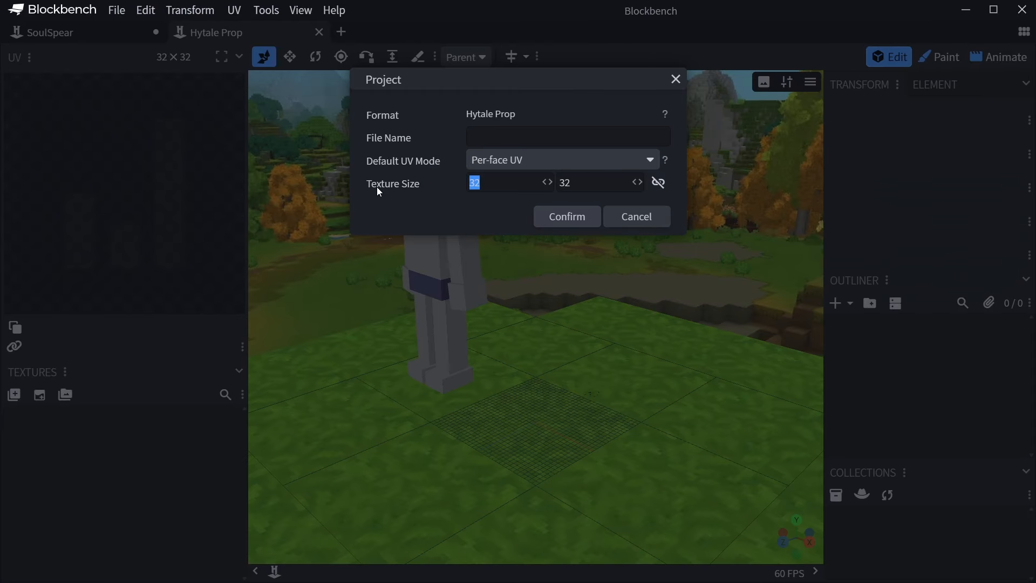
{"action": "type", "text": "64"}
{"action": "double_click", "coordinate": [578, 186]}
{"action": "type", "text": "64"}
{"action": "type", "text": "S"}
{"action": "type", "text": "oulSpe"}
{"action": "type", "text": "ar"}
{"action": "left_click", "coordinate": [570, 223]}
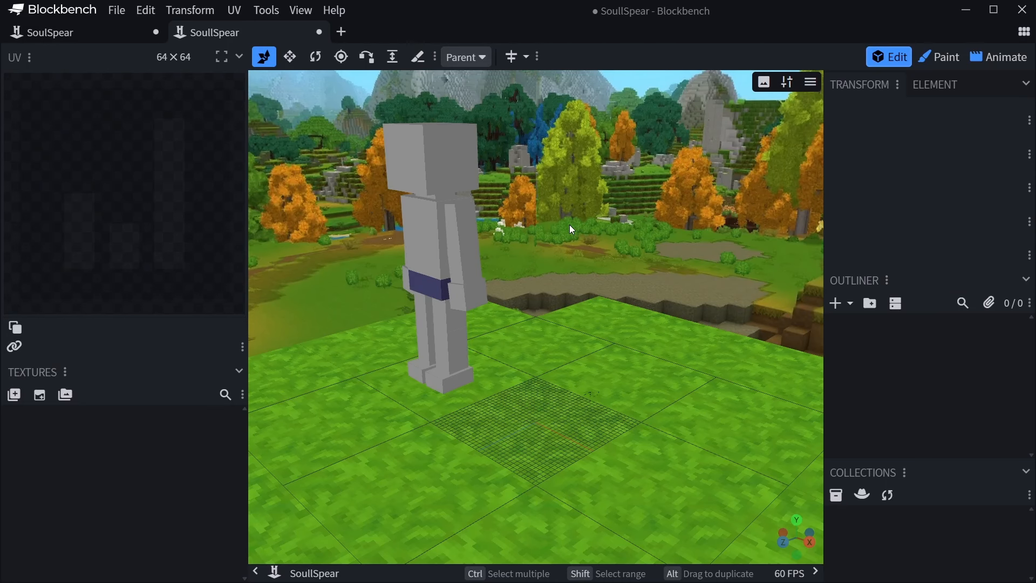
Step: Set the viewport's preview scene to Hytale
{"action": "left_click_drag", "start_coordinate": [554, 216], "coordinate": [640, 246]}
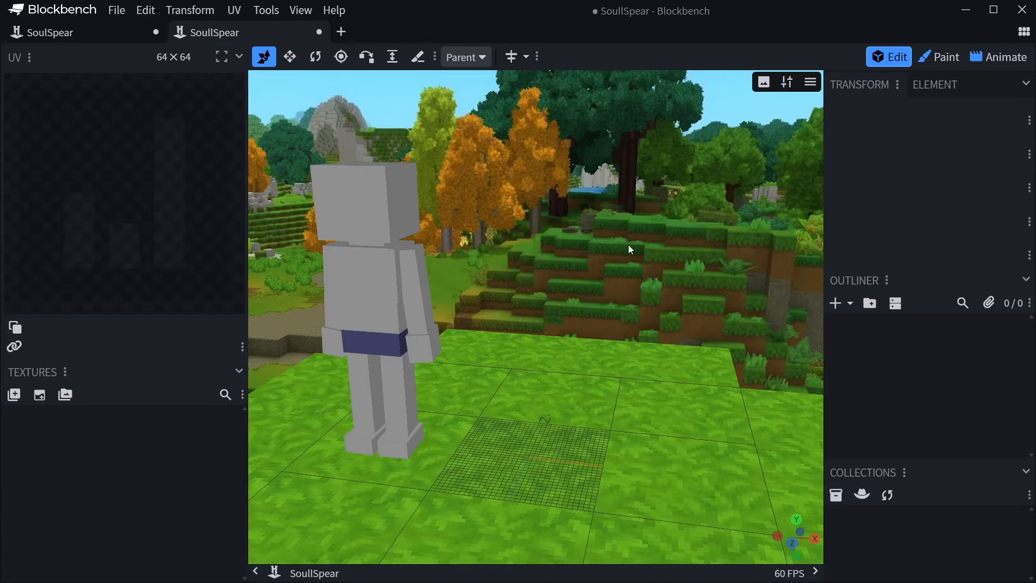
{"action": "left_click", "coordinate": [787, 83]}
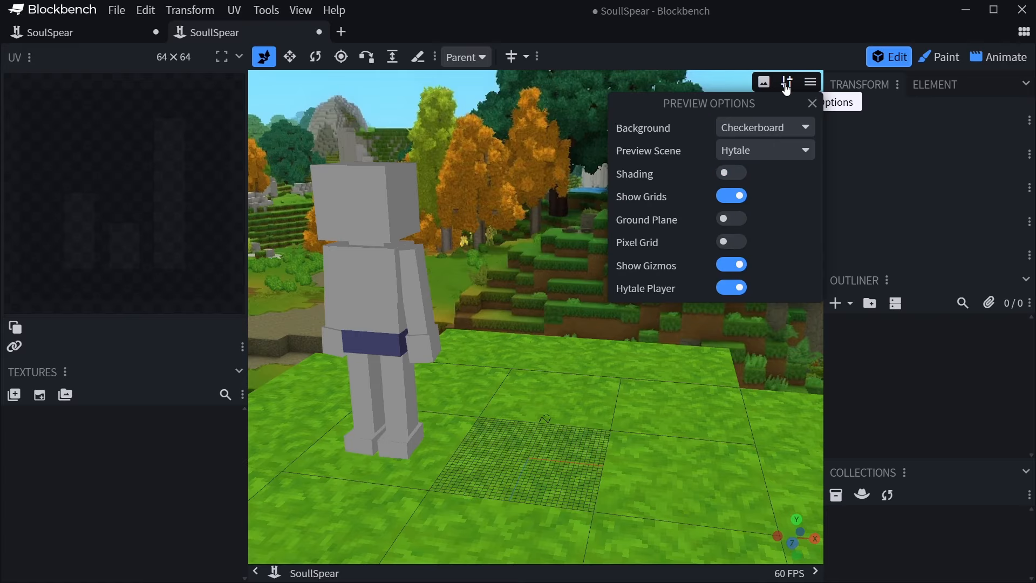
{"action": "left_click", "coordinate": [743, 155]}
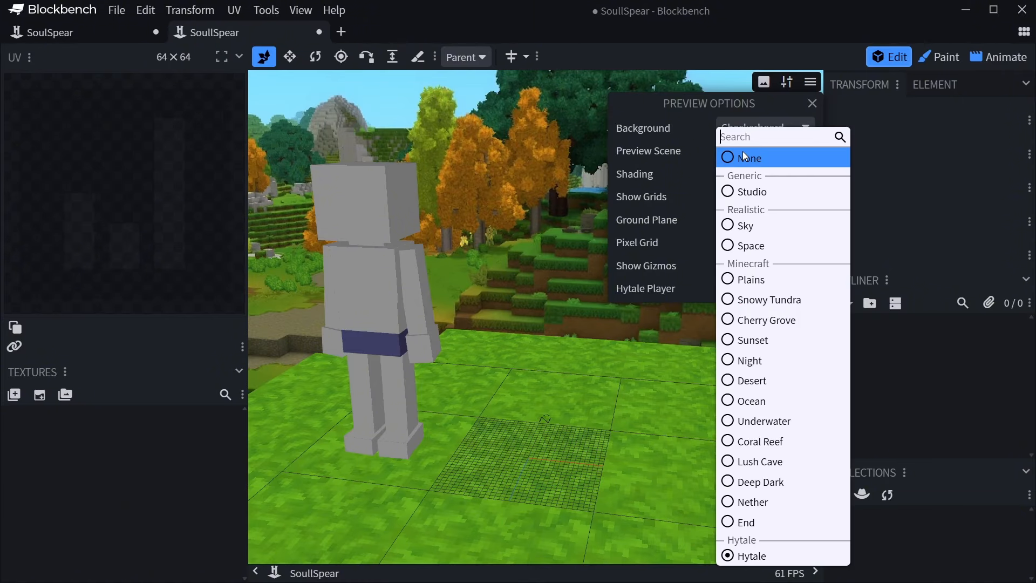
{"action": "left_click", "coordinate": [747, 558]}
Step: Turn the Hytale Player reference figure off and on again in the SoullSpear preview options, and close the options
{"action": "left_click", "coordinate": [735, 292]}
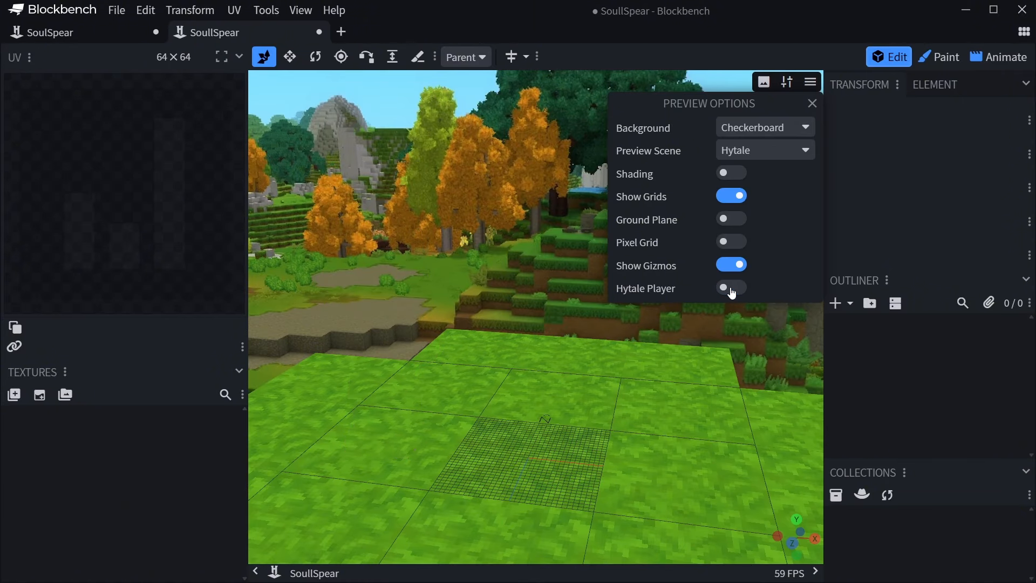
{"action": "left_click", "coordinate": [732, 292]}
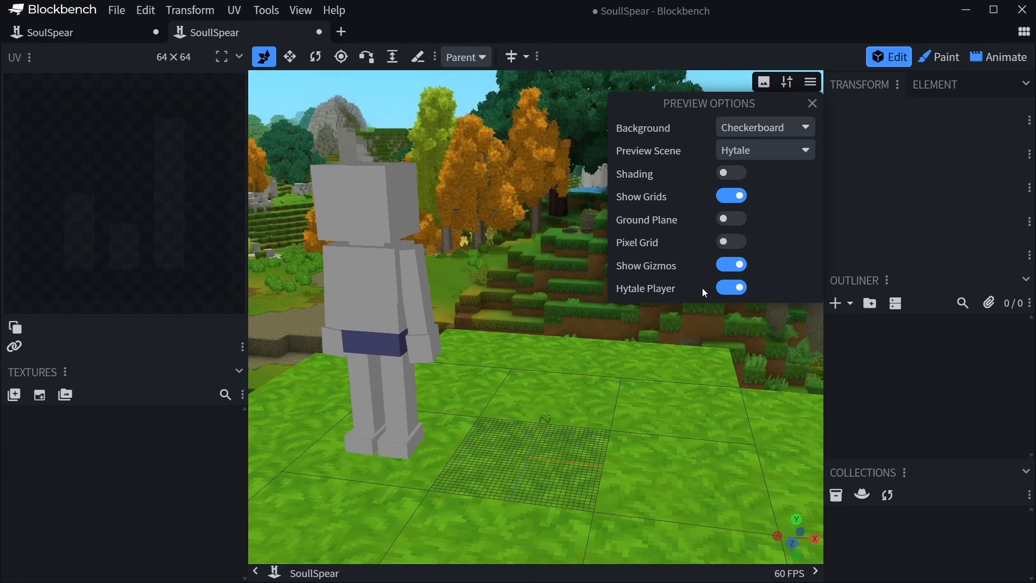
{"action": "left_click", "coordinate": [730, 288]}
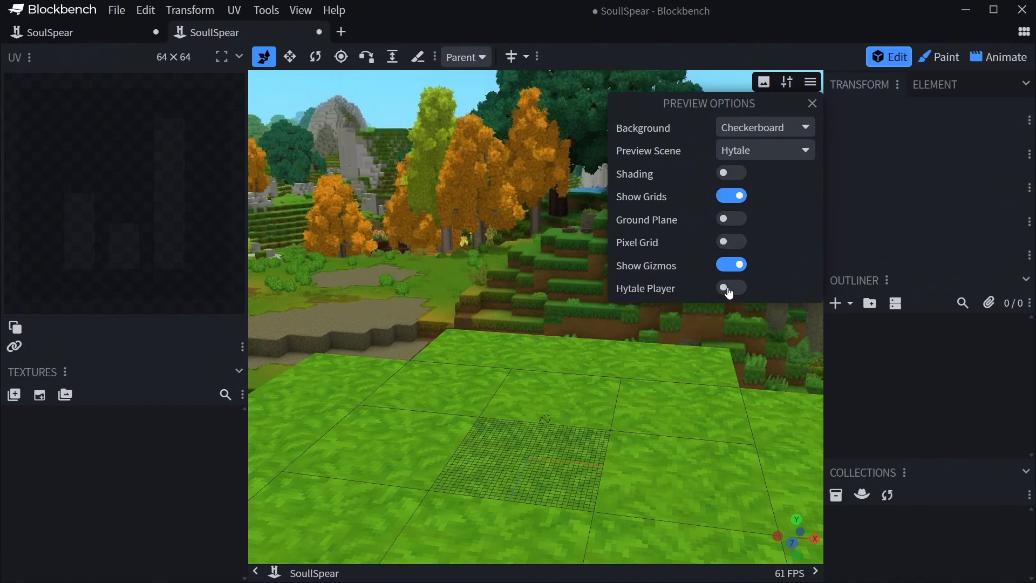
{"action": "left_click", "coordinate": [730, 291]}
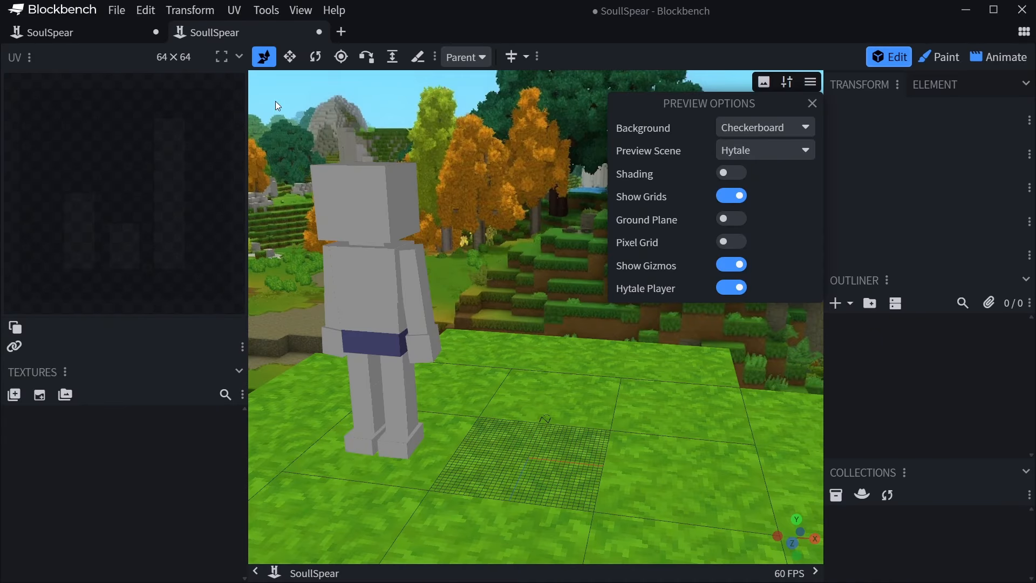
{"action": "left_click", "coordinate": [205, 32]}
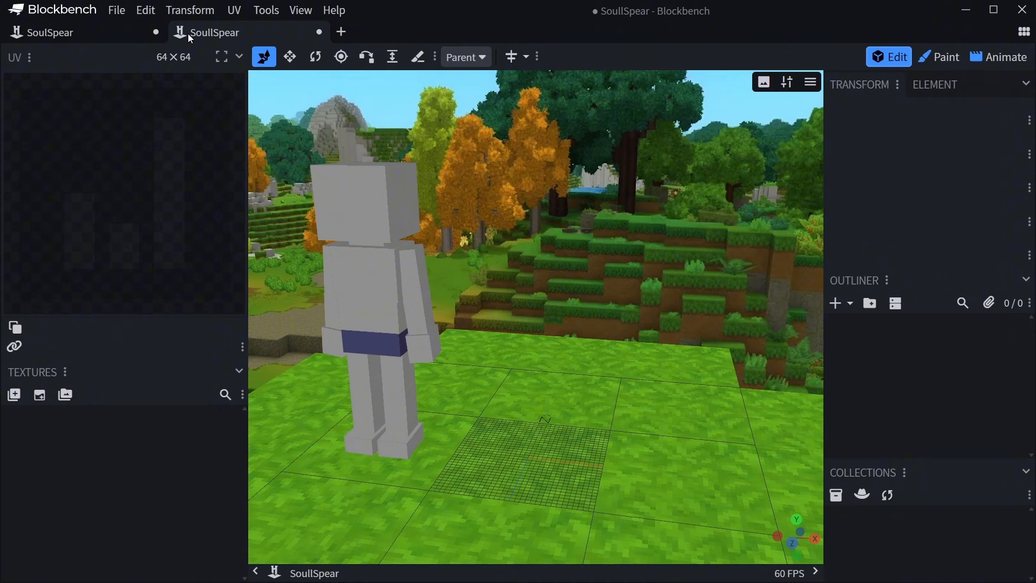
{"action": "left_click", "coordinate": [788, 82]}
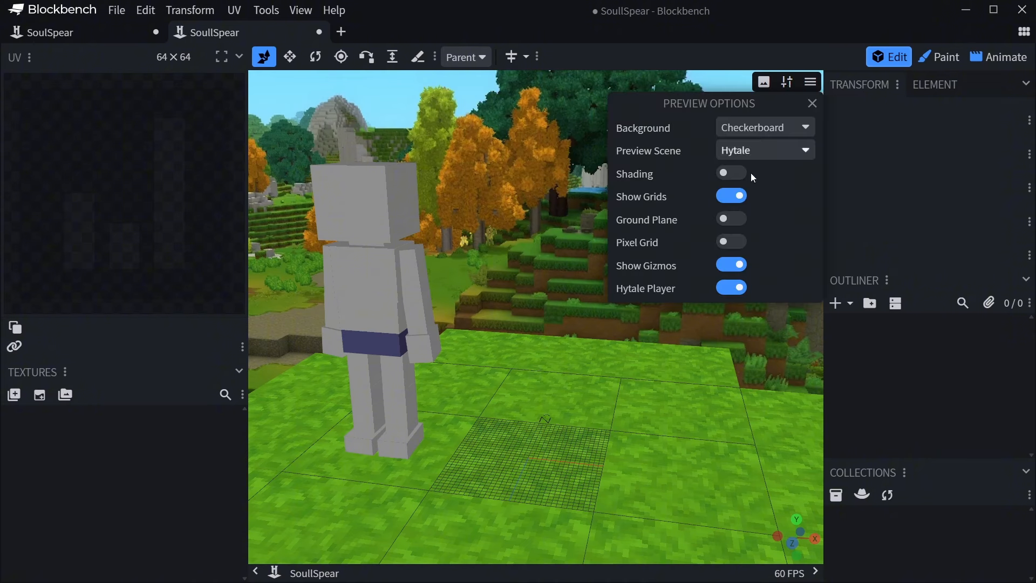
{"action": "left_click", "coordinate": [232, 34]}
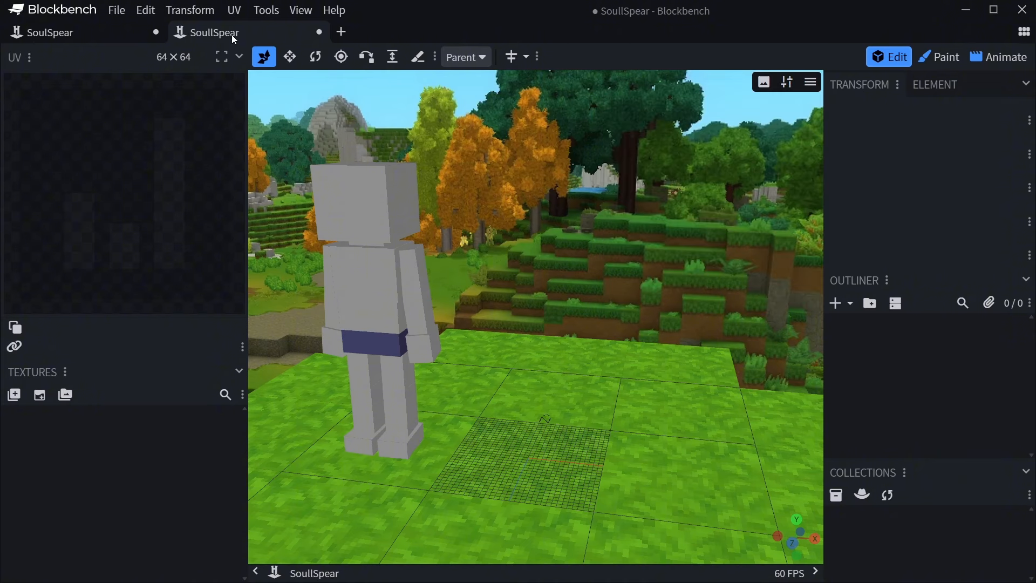
Step: Open the recent model sabia.bbmodel in a new tab and inspect the sword beside the player figure
{"action": "left_click", "coordinate": [340, 33]}
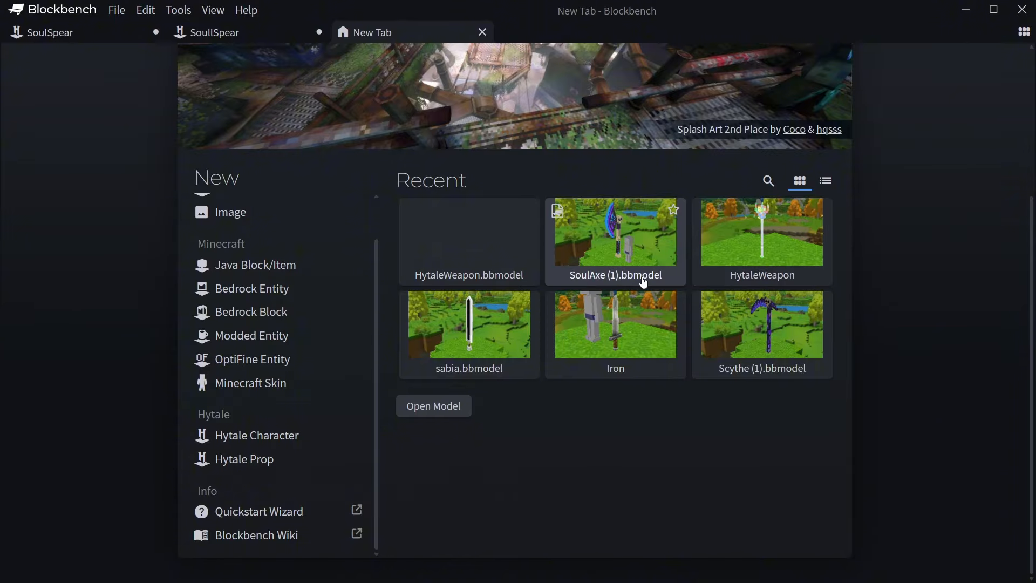
{"action": "left_click", "coordinate": [475, 351]}
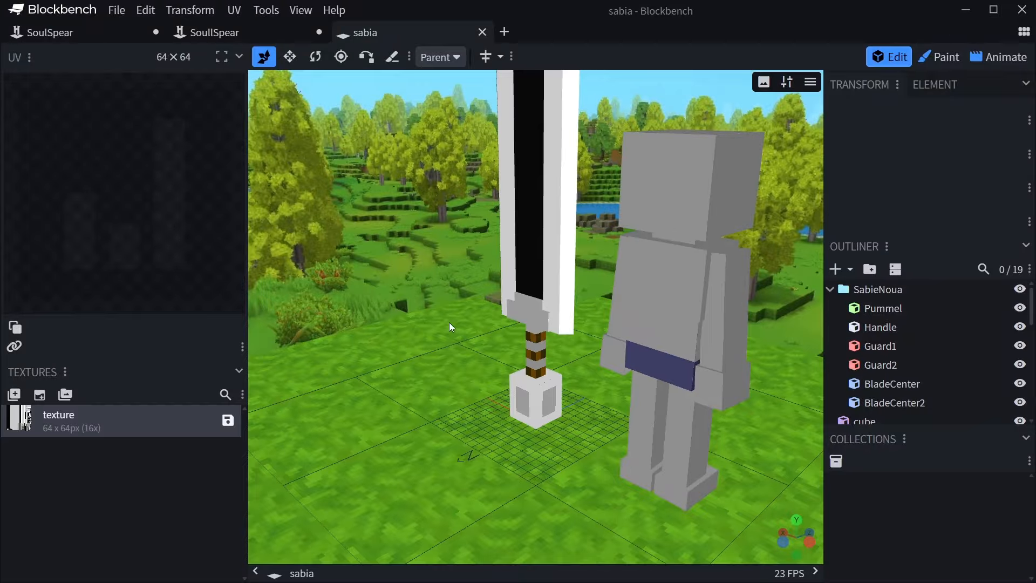
{"action": "left_click_drag", "start_coordinate": [454, 318], "coordinate": [513, 300]}
{"action": "scroll", "coordinate": [640, 288], "scroll_direction": "down", "scroll_amount": 8}
{"action": "scroll", "coordinate": [621, 232], "scroll_direction": "down", "scroll_amount": 4}
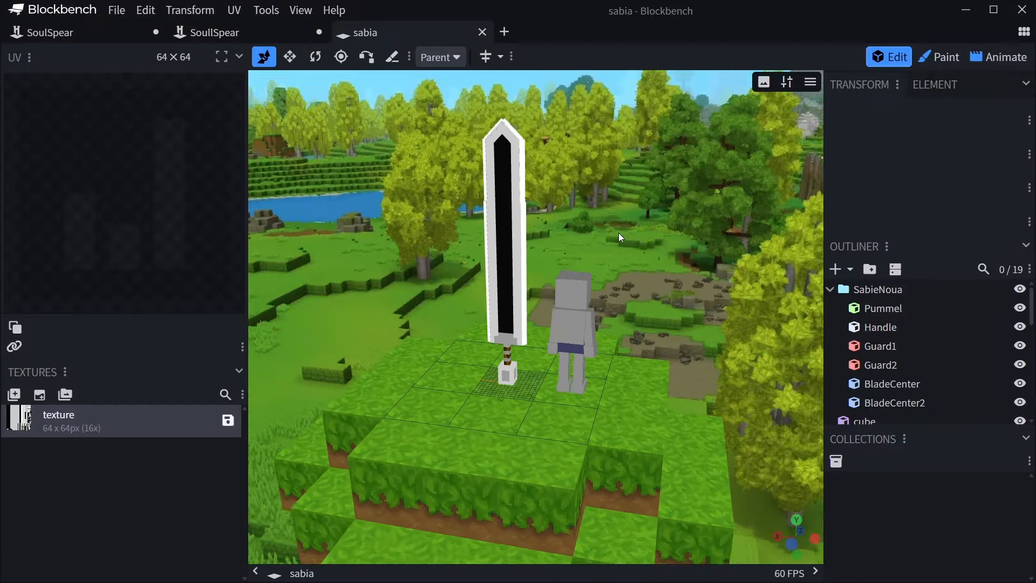
{"action": "left_click_drag", "start_coordinate": [582, 295], "coordinate": [590, 302]}
{"action": "scroll", "coordinate": [573, 416], "scroll_direction": "up", "scroll_amount": 5}
{"action": "scroll", "coordinate": [422, 479], "scroll_direction": "up", "scroll_amount": 3}
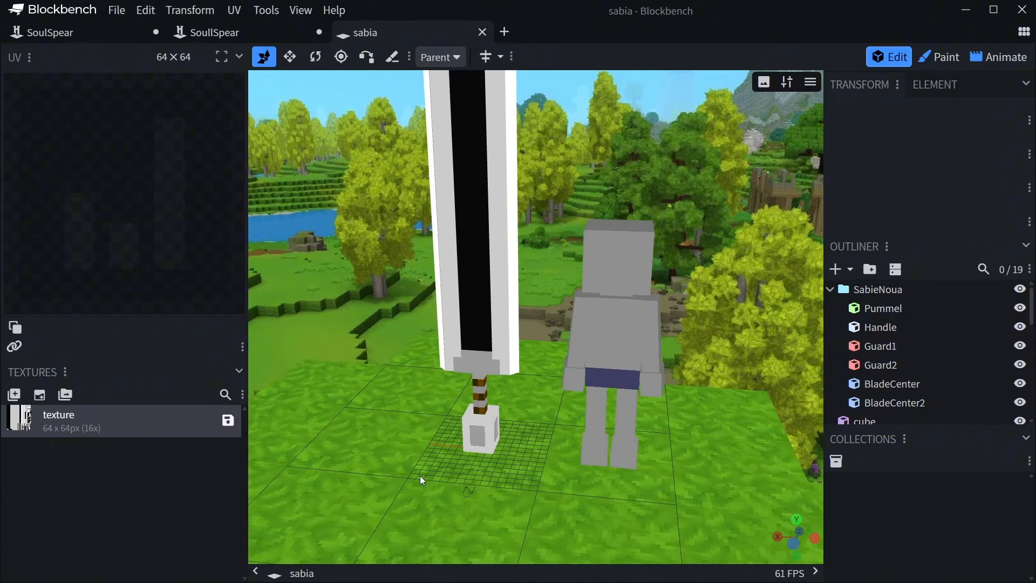
Step: Check the sabia model's preview options for a Hytale Player setting
{"action": "scroll", "coordinate": [545, 437], "scroll_direction": "down", "scroll_amount": 2}
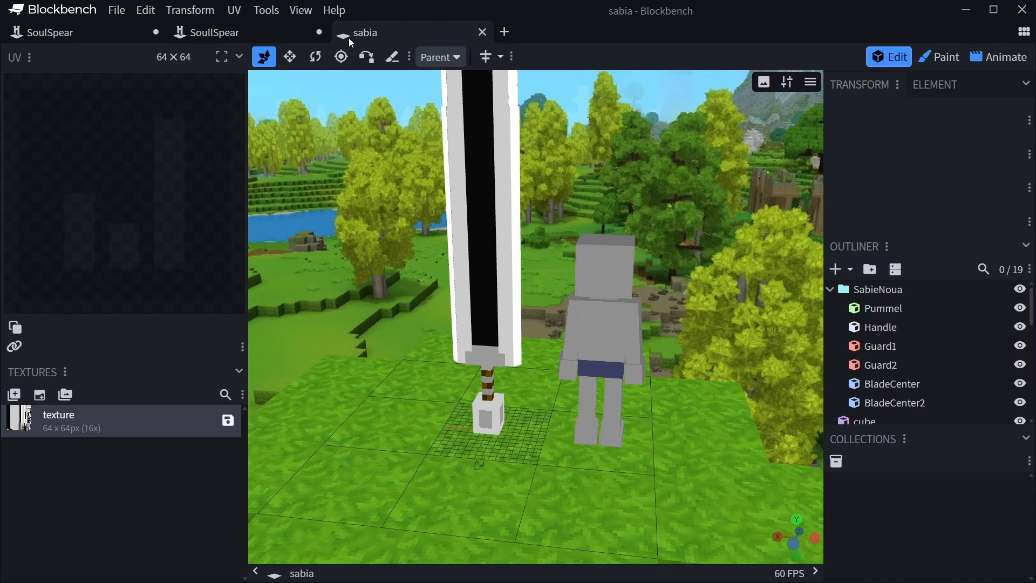
{"action": "left_click", "coordinate": [787, 82]}
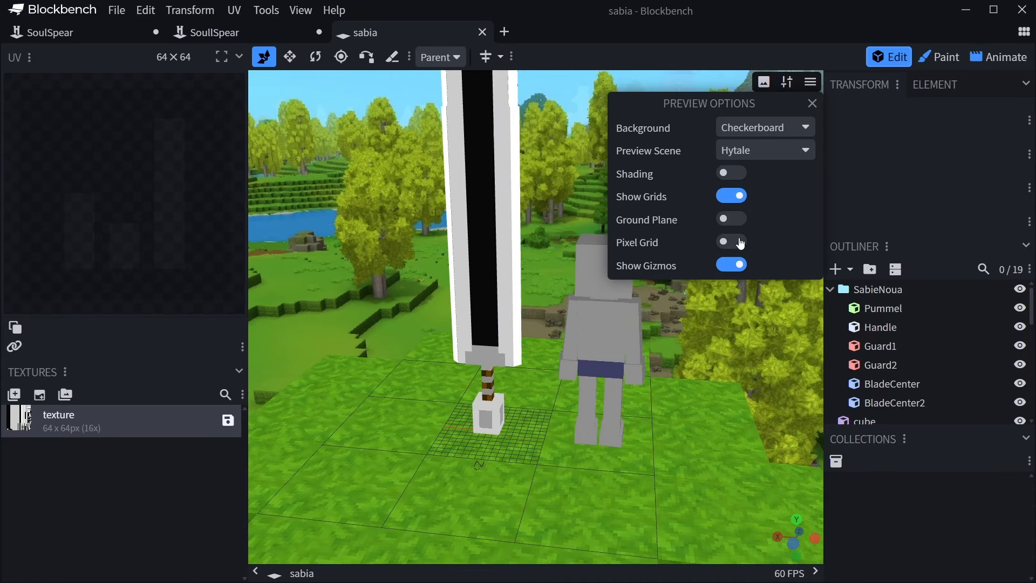
{"action": "left_click", "coordinate": [721, 284]}
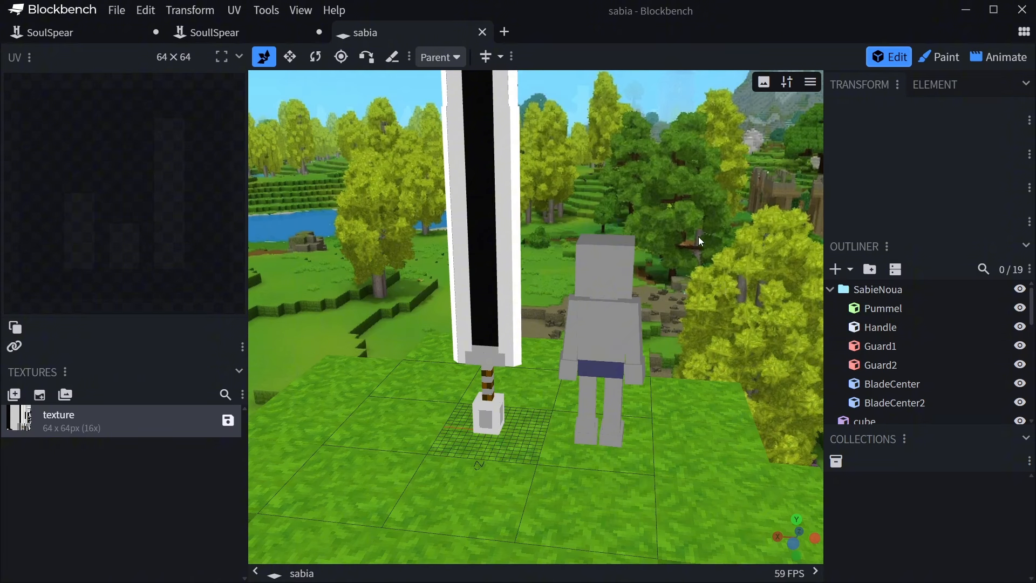
Step: Convert the sabia project to the Hytale Prop format, with Create Copy enabled
{"action": "left_click", "coordinate": [113, 9]}
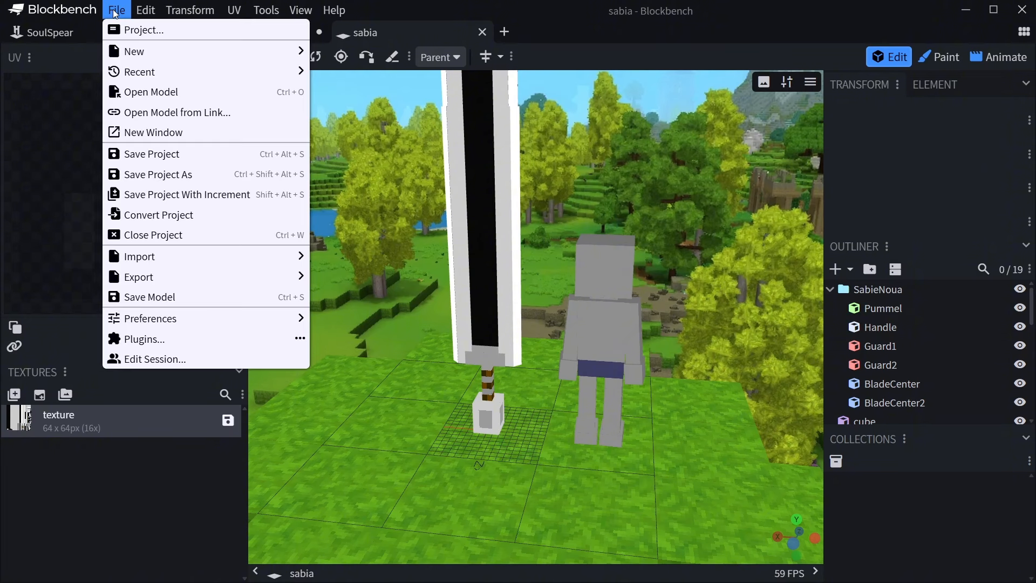
{"action": "left_click", "coordinate": [137, 215]}
{"action": "left_click", "coordinate": [525, 217]}
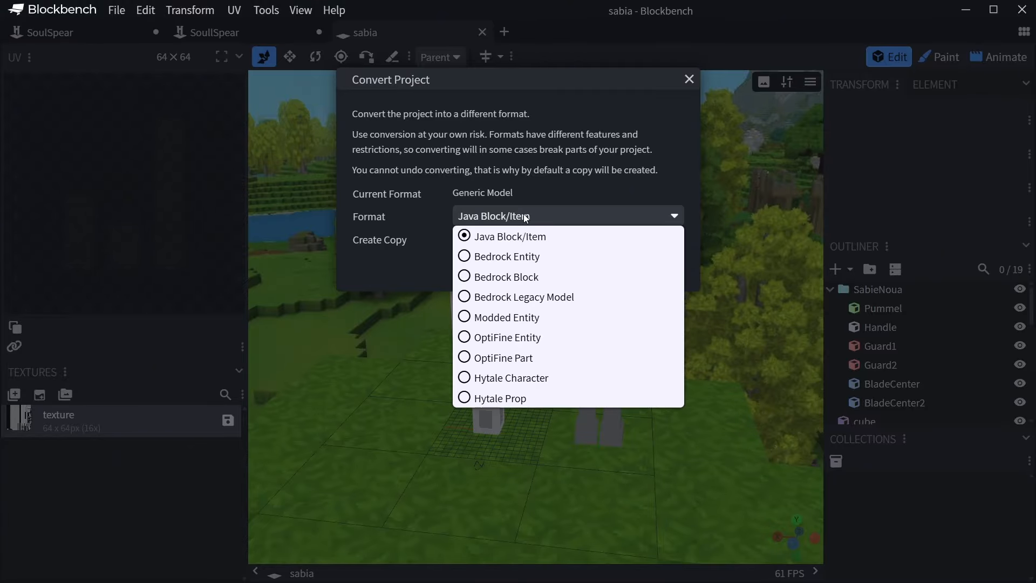
{"action": "left_click", "coordinate": [496, 400]}
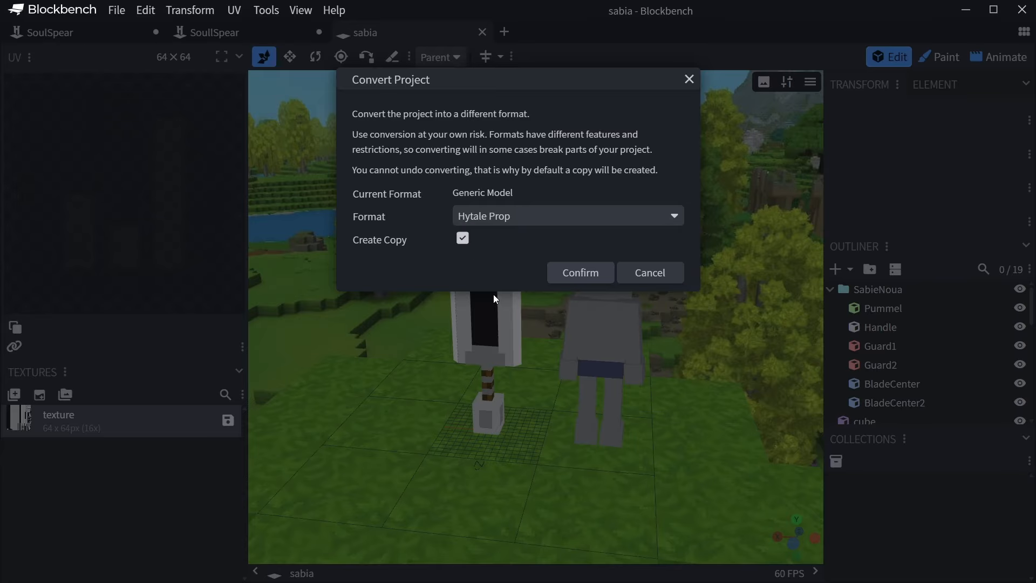
{"action": "left_click", "coordinate": [562, 274]}
Step: Inspect the converted sword and turn the Hytale Player reference off and on again in its preview options
{"action": "scroll", "coordinate": [569, 275], "scroll_direction": "down", "scroll_amount": 5}
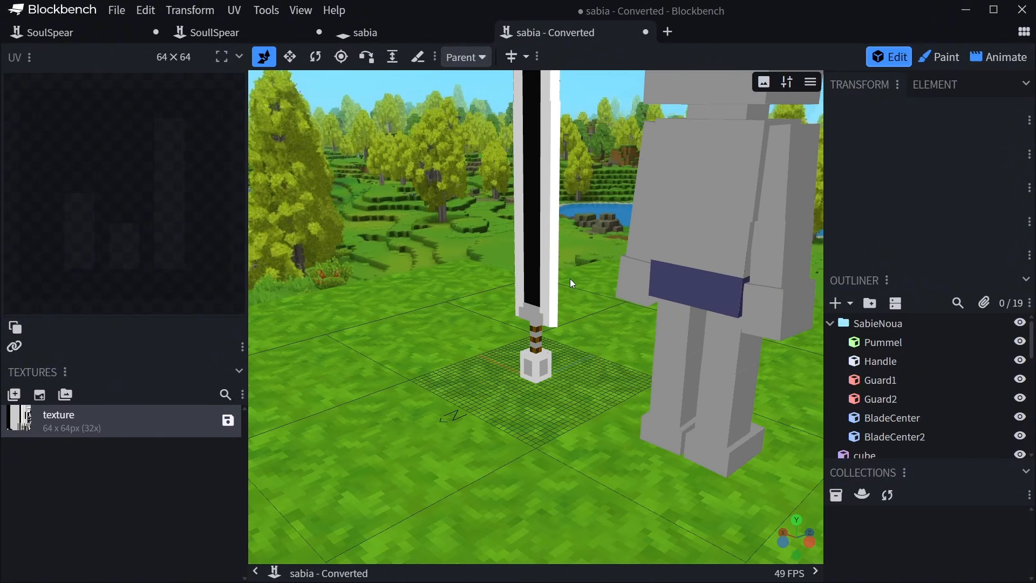
{"action": "left_click_drag", "start_coordinate": [571, 279], "coordinate": [689, 260]}
{"action": "scroll", "coordinate": [707, 244], "scroll_direction": "down", "scroll_amount": 5}
{"action": "left_click_drag", "start_coordinate": [725, 211], "coordinate": [669, 270]}
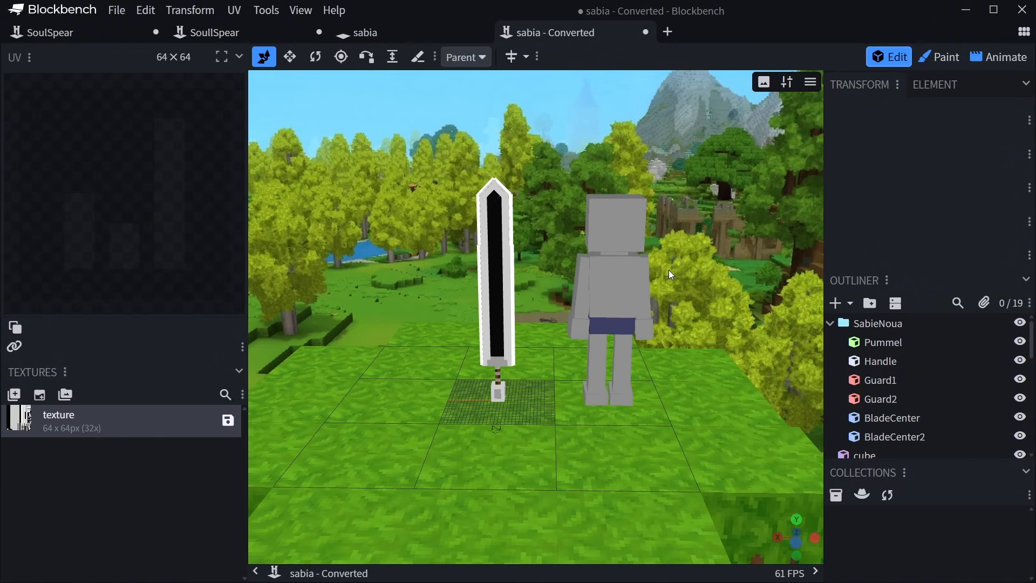
{"action": "left_click", "coordinate": [787, 81]}
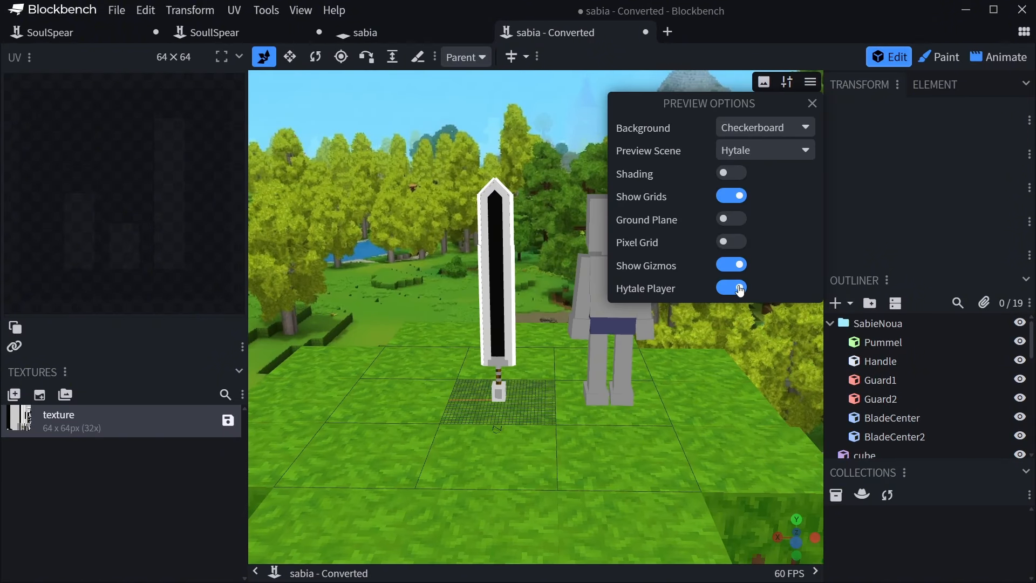
{"action": "left_click", "coordinate": [728, 291]}
{"action": "left_click", "coordinate": [728, 291]}
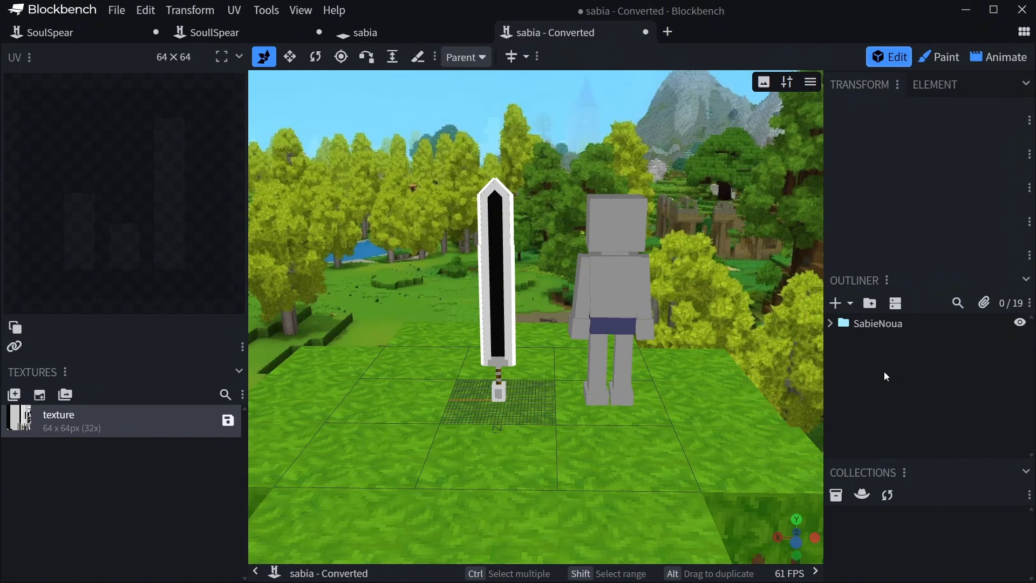
Step: Try resizing the whole SabieNoua sword group sideways and in height with the Resize tool, and undo each attempt
{"action": "left_click", "coordinate": [878, 324]}
{"action": "right_click_drag", "start_coordinate": [649, 278], "coordinate": [612, 300]}
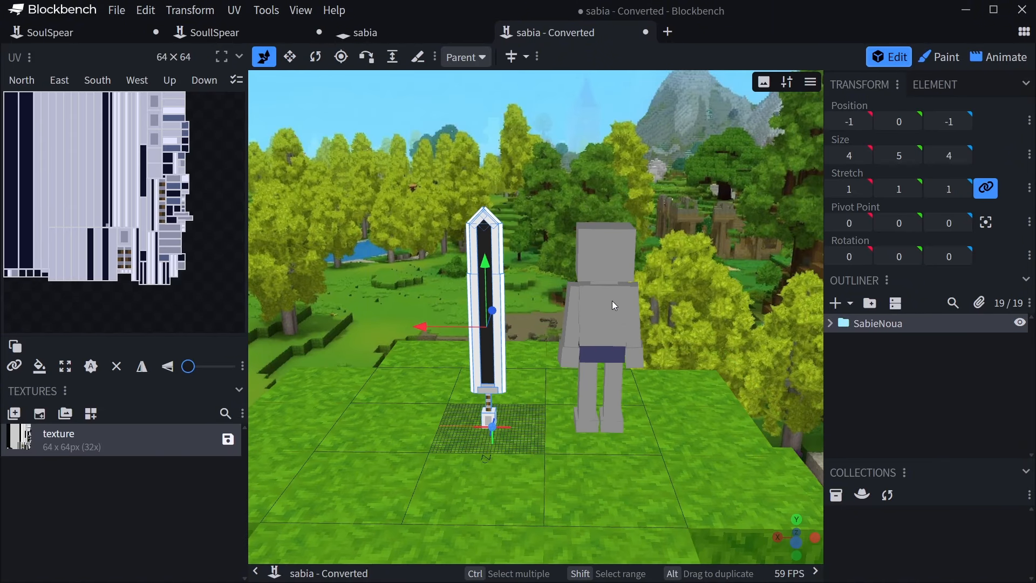
{"action": "scroll", "coordinate": [612, 300], "scroll_direction": "up", "scroll_amount": 6}
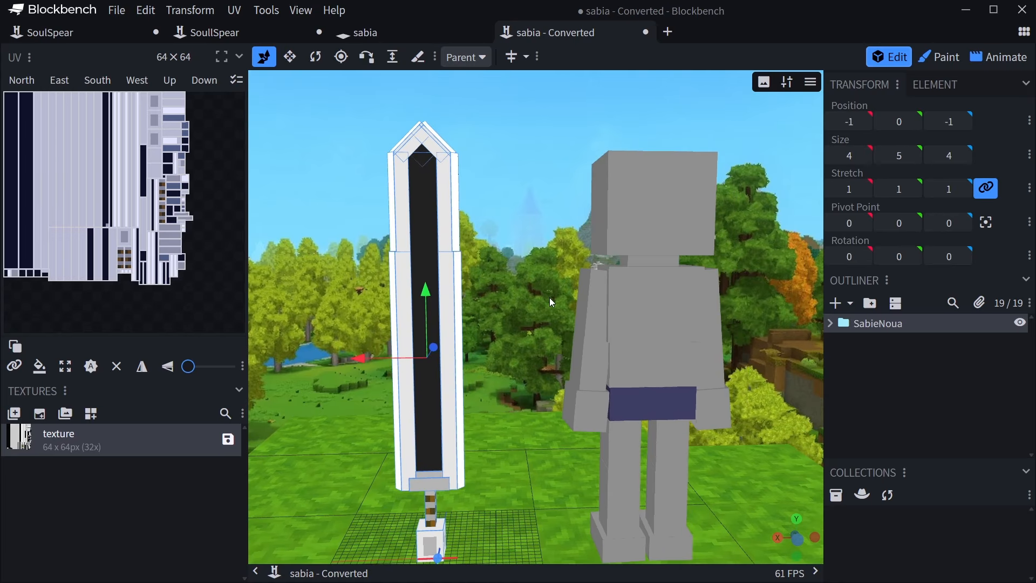
{"action": "scroll", "coordinate": [549, 298], "scroll_direction": "down", "scroll_amount": 3}
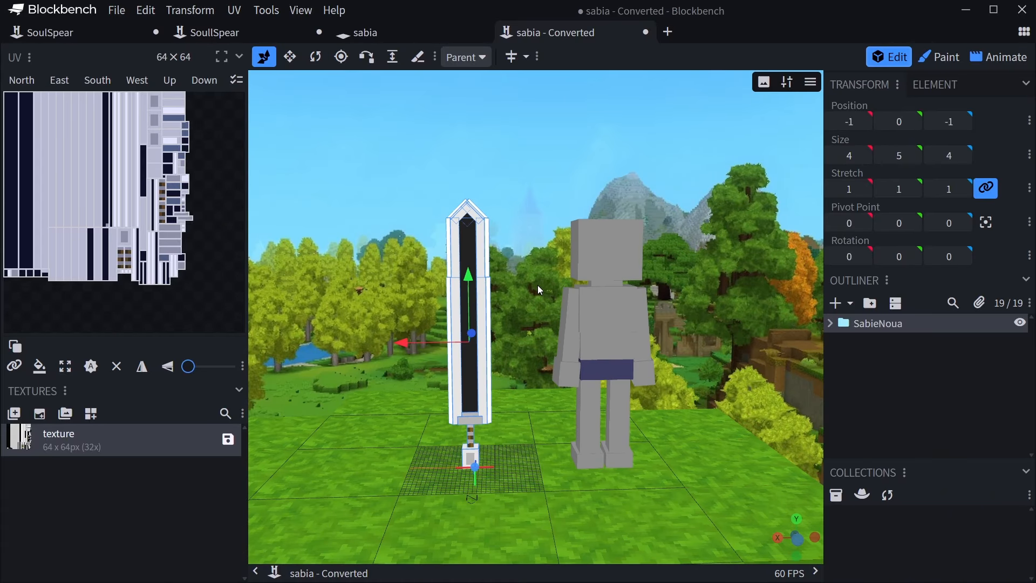
{"action": "key", "text": "s"}
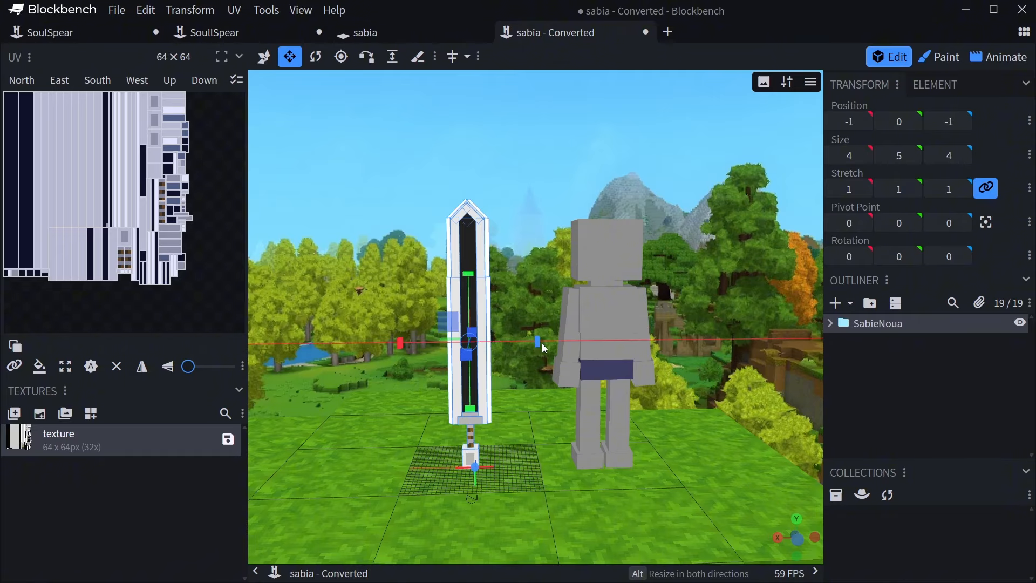
{"action": "left_click_drag", "start_coordinate": [542, 344], "coordinate": [598, 343]}
{"action": "key", "text": "ctrl+z"}
{"action": "left_click_drag", "start_coordinate": [468, 274], "coordinate": [482, 193]}
{"action": "key", "text": "ctrl+z"}
{"action": "mouse_move", "coordinate": [529, 312]}
{"action": "left_mouse_down"}
{"action": "mouse_move", "coordinate": [516, 343]}
{"action": "mouse_move", "coordinate": [512, 325]}
{"action": "mouse_move", "coordinate": [527, 320]}
{"action": "left_mouse_up"}
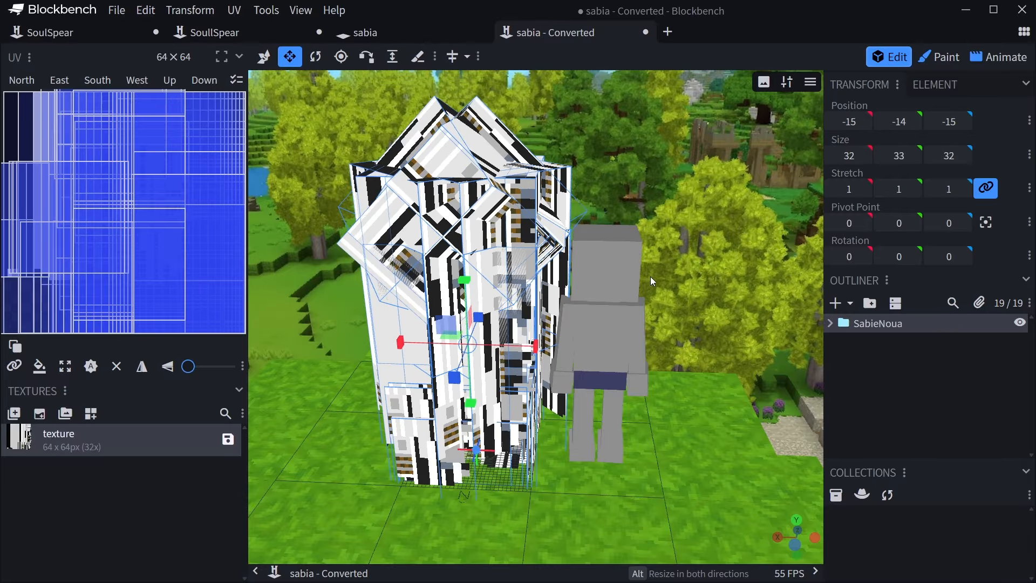
{"action": "left_click_drag", "start_coordinate": [652, 280], "coordinate": [667, 255]}
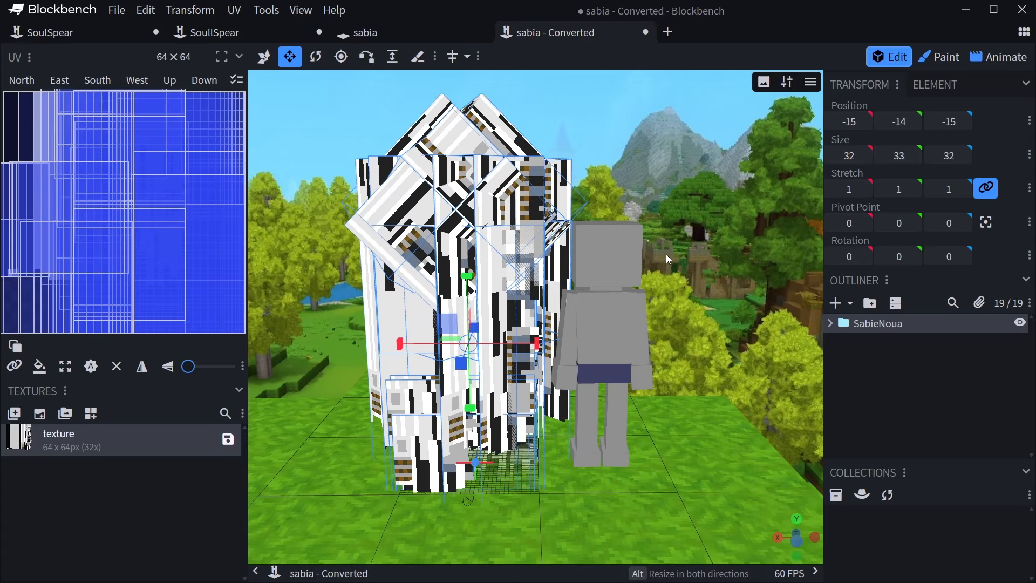
{"action": "key", "text": "ctrl+z"}
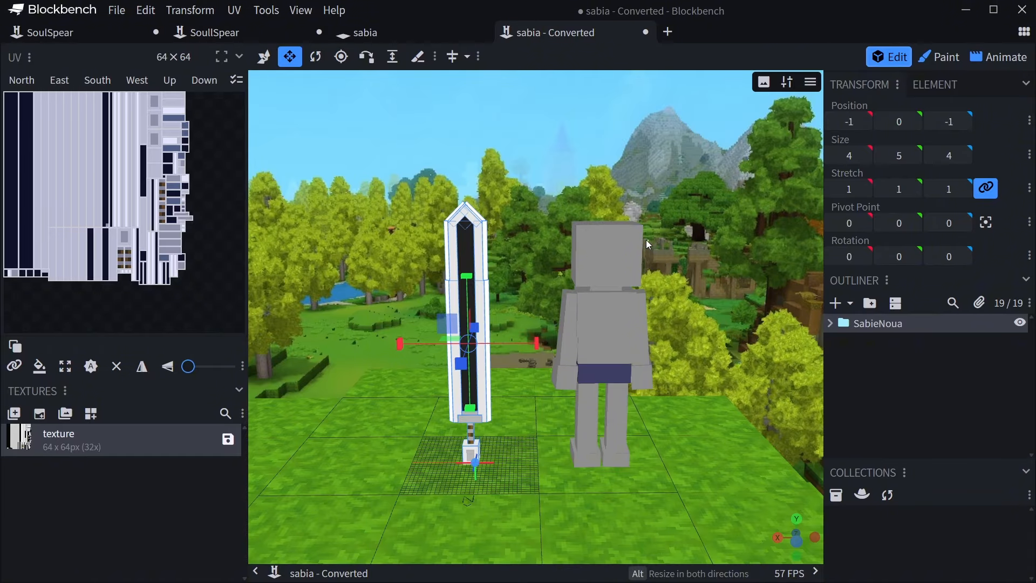
Step: Reselect the SabieNoua group and expand it in the outliner to check its parts, collapsing it again
{"action": "left_click", "coordinate": [871, 334]}
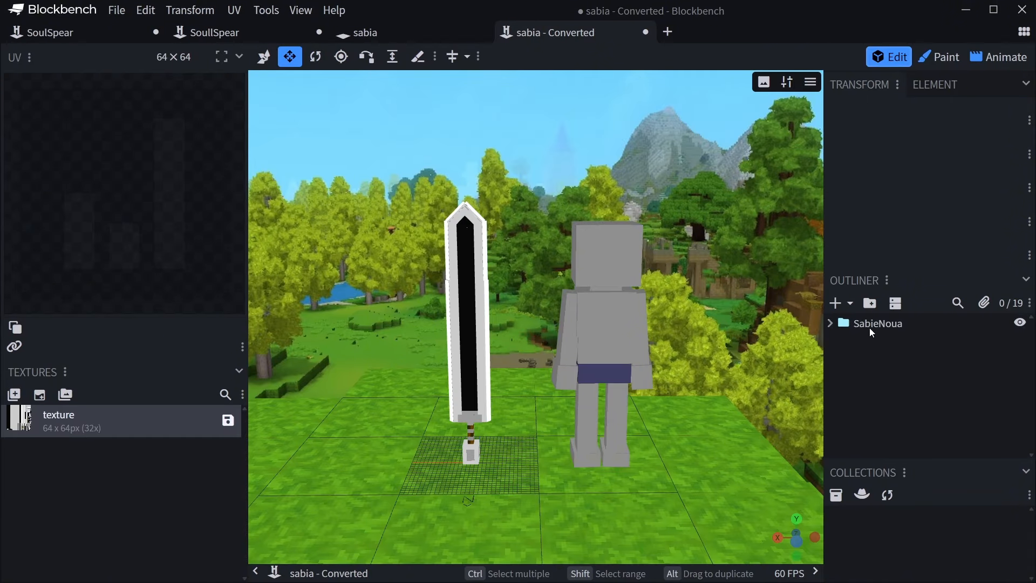
{"action": "left_click", "coordinate": [859, 324]}
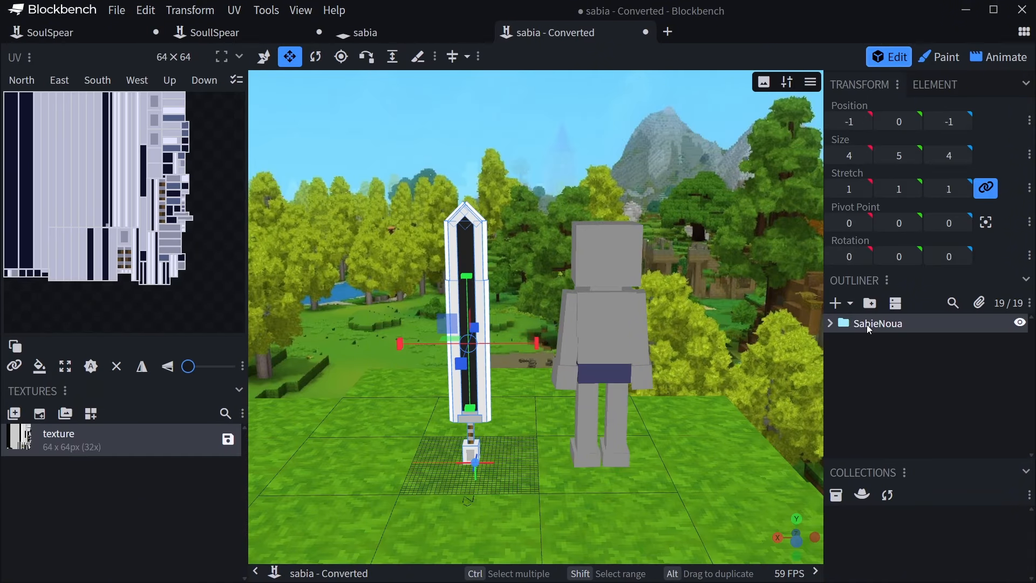
{"action": "left_click", "coordinate": [833, 323]}
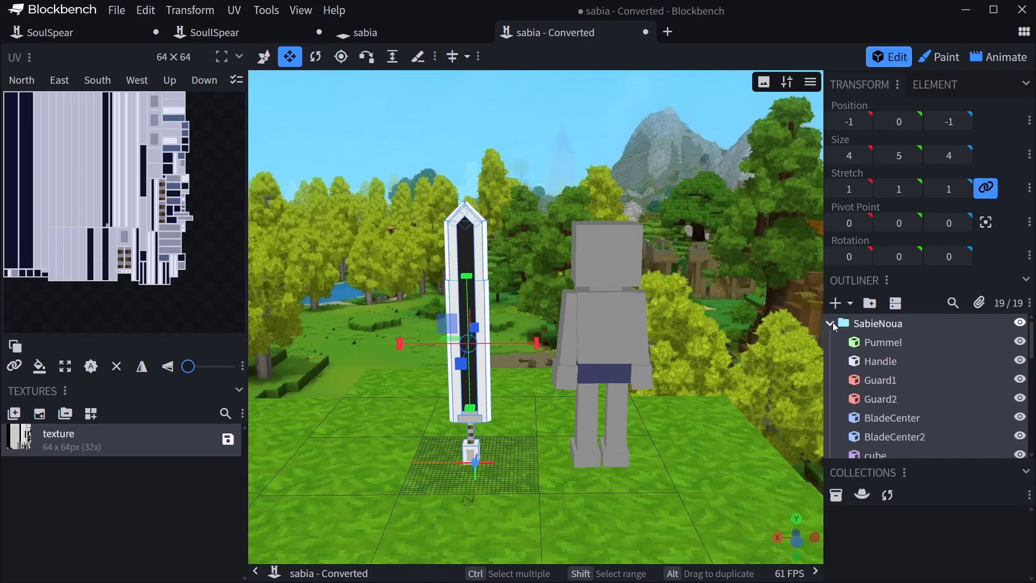
{"action": "left_click", "coordinate": [833, 322]}
{"action": "scroll", "coordinate": [596, 159], "scroll_direction": "up", "scroll_amount": 5}
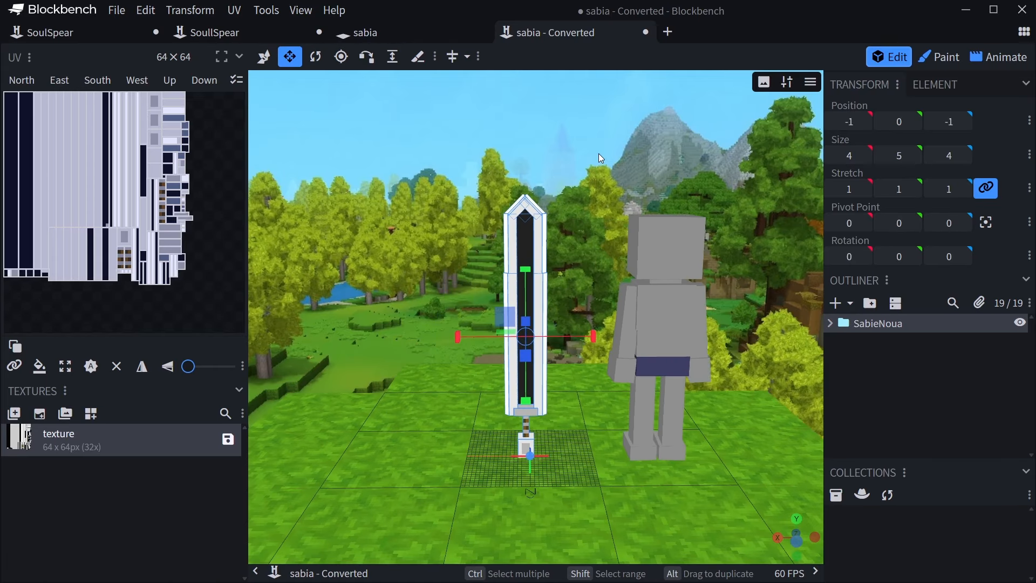
Step: Try enlarging the whole sword uniformly on the X, Y and Z axes with Scale Model
{"action": "left_click", "coordinate": [189, 12]}
{"action": "left_click", "coordinate": [186, 31]}
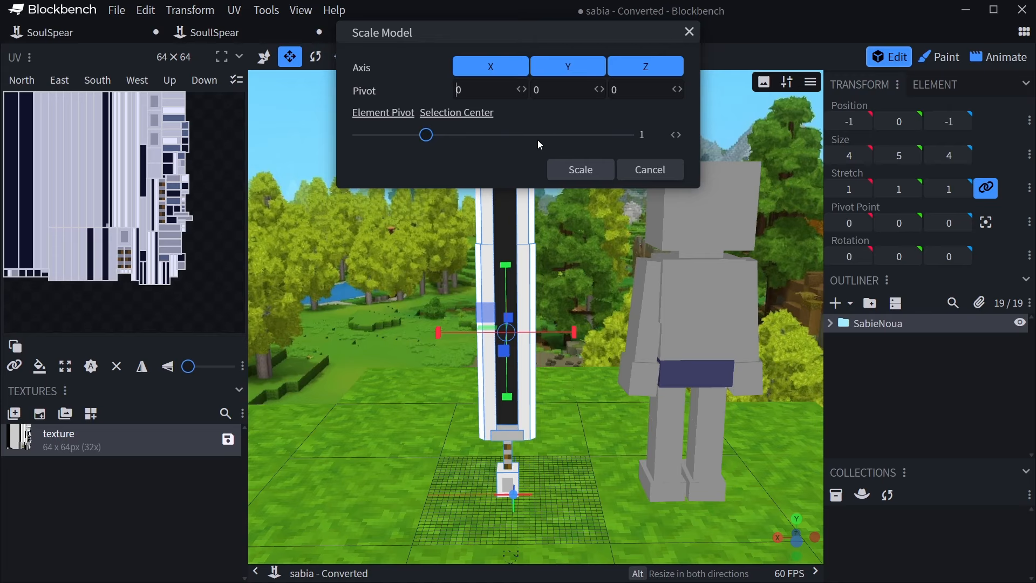
{"action": "left_click_drag", "start_coordinate": [426, 138], "coordinate": [473, 160]}
{"action": "left_click_drag", "start_coordinate": [474, 160], "coordinate": [480, 159]}
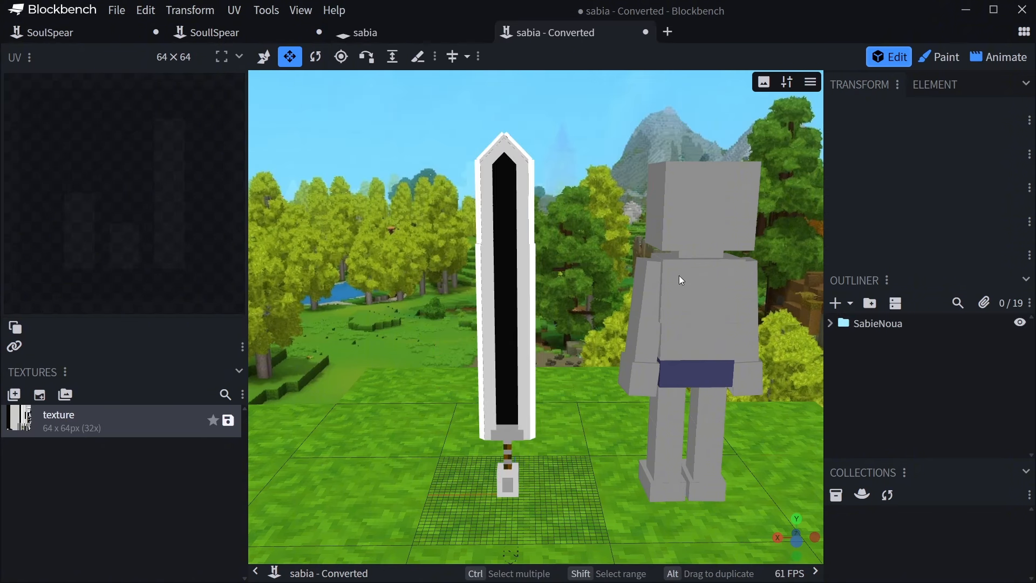
Step: Try the Box UV mode on the selected SabieNoua group, undo it, and check the UV mode options again
{"action": "left_click", "coordinate": [891, 324]}
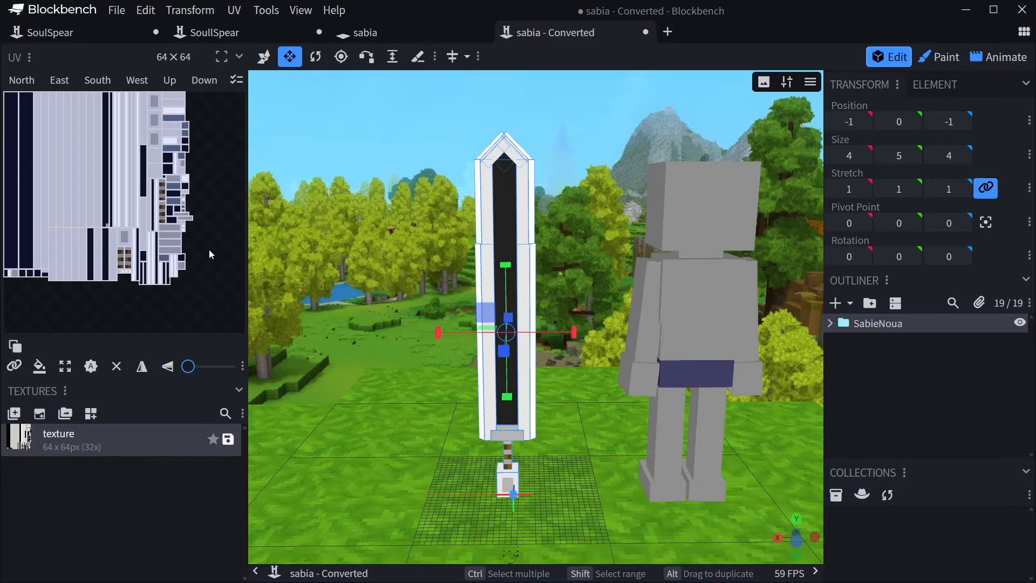
{"action": "right_click", "coordinate": [220, 218]}
{"action": "mouse_move", "coordinate": [223, 233]}
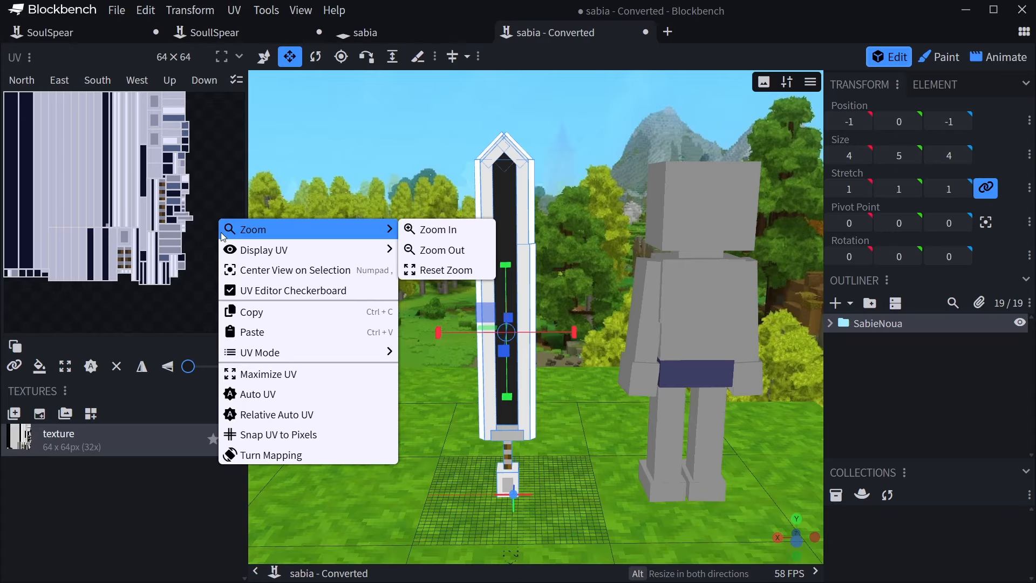
{"action": "mouse_move", "coordinate": [267, 351]}
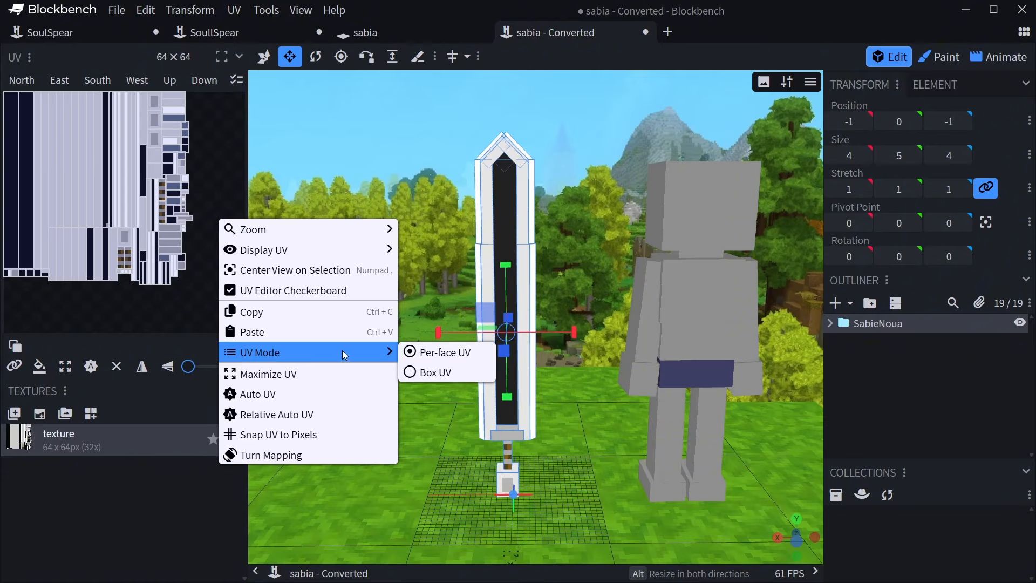
{"action": "left_click", "coordinate": [424, 373]}
{"action": "left_click_drag", "start_coordinate": [410, 304], "coordinate": [410, 306]}
{"action": "key", "text": "ctrl+z"}
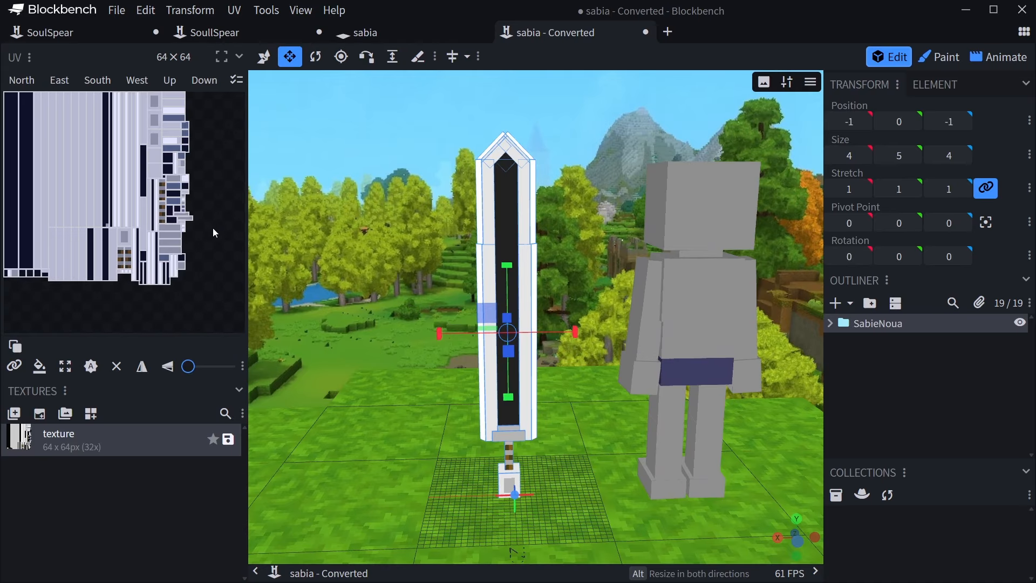
{"action": "right_click", "coordinate": [214, 233]}
{"action": "mouse_move", "coordinate": [332, 361]}
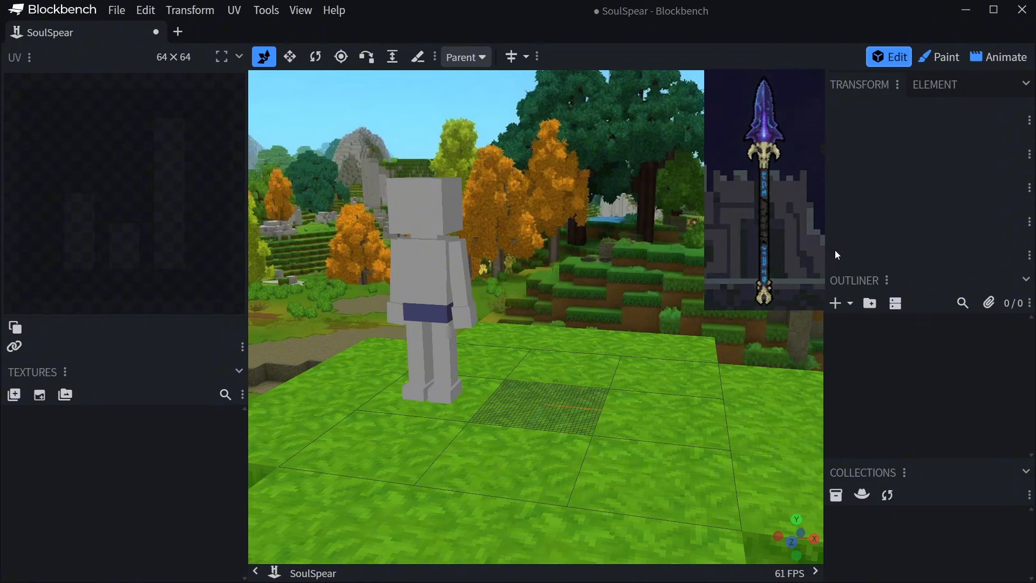
Step: Add a cube to the SoulSpear project and stretch it to a height of 53 as the spear shaft
{"action": "left_click", "coordinate": [851, 306]}
{"action": "left_click", "coordinate": [861, 323]}
{"action": "scroll", "coordinate": [620, 341], "scroll_direction": "up", "scroll_amount": 2}
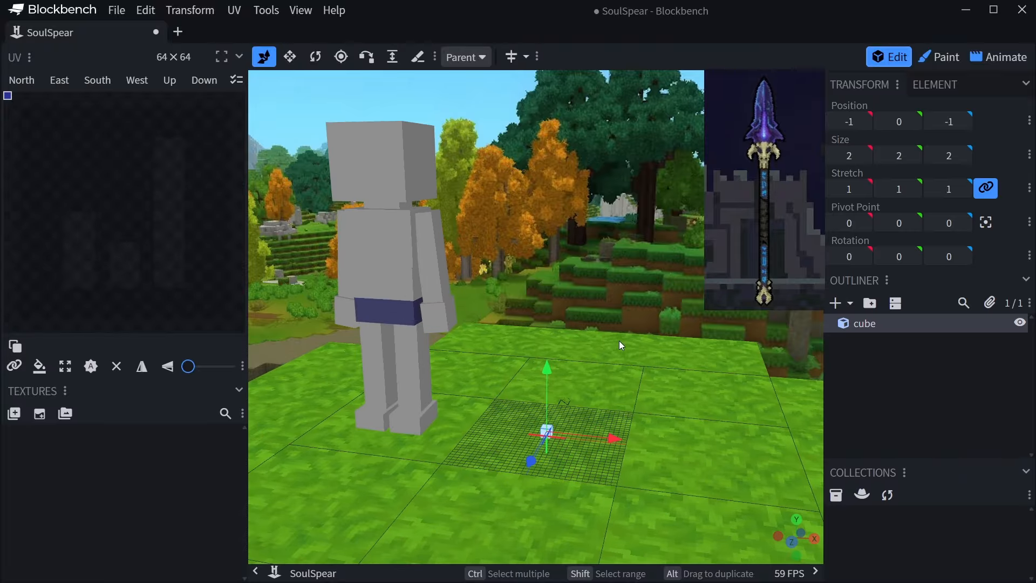
{"action": "scroll", "coordinate": [620, 341], "scroll_direction": "up", "scroll_amount": 2}
{"action": "left_click_drag", "start_coordinate": [610, 354], "coordinate": [619, 397]}
{"action": "key", "text": "s"}
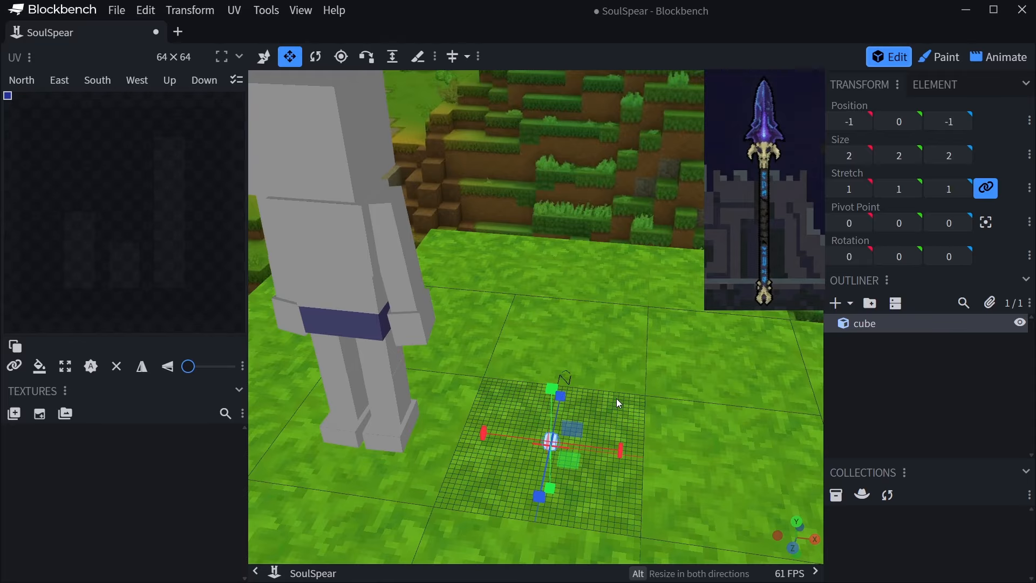
{"action": "scroll", "coordinate": [604, 359], "scroll_direction": "down", "scroll_amount": 4}
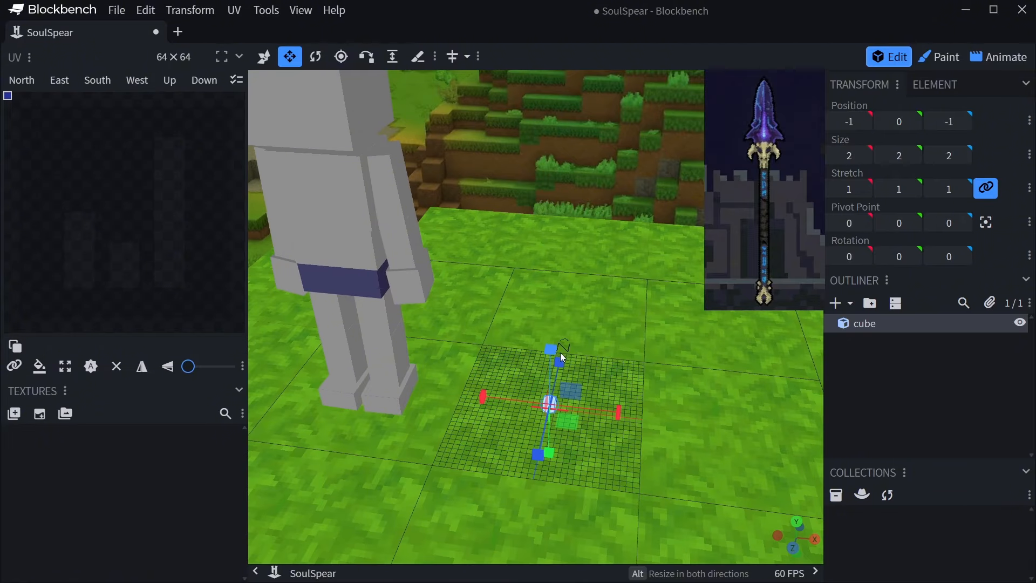
{"action": "left_click_drag", "start_coordinate": [549, 315], "coordinate": [563, 123]}
{"action": "left_click_drag", "start_coordinate": [612, 192], "coordinate": [587, 234]}
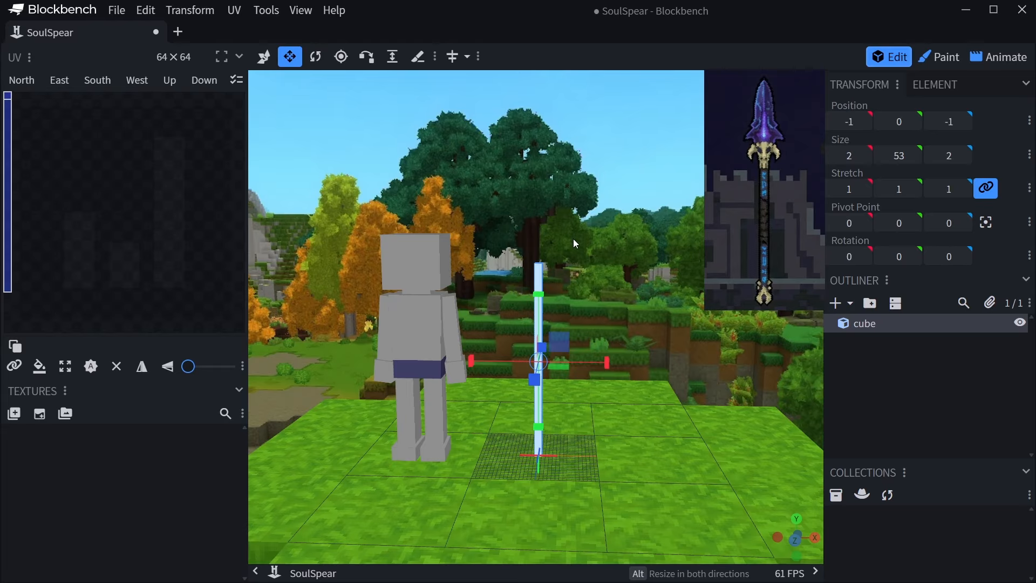
{"action": "scroll", "coordinate": [573, 258], "scroll_direction": "up", "scroll_amount": 3}
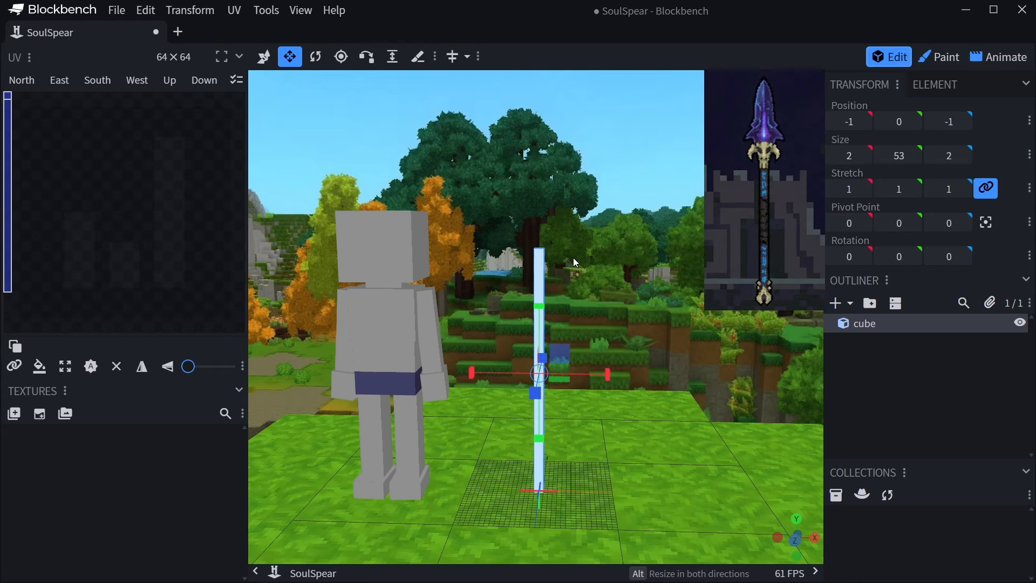
{"action": "left_click_drag", "start_coordinate": [622, 260], "coordinate": [600, 267]}
Step: Raise the spear shaft to a Y position of 5 to leave room for the end piece below
{"action": "left_click", "coordinate": [881, 399]}
{"action": "scroll", "coordinate": [647, 303], "scroll_direction": "up", "scroll_amount": 6}
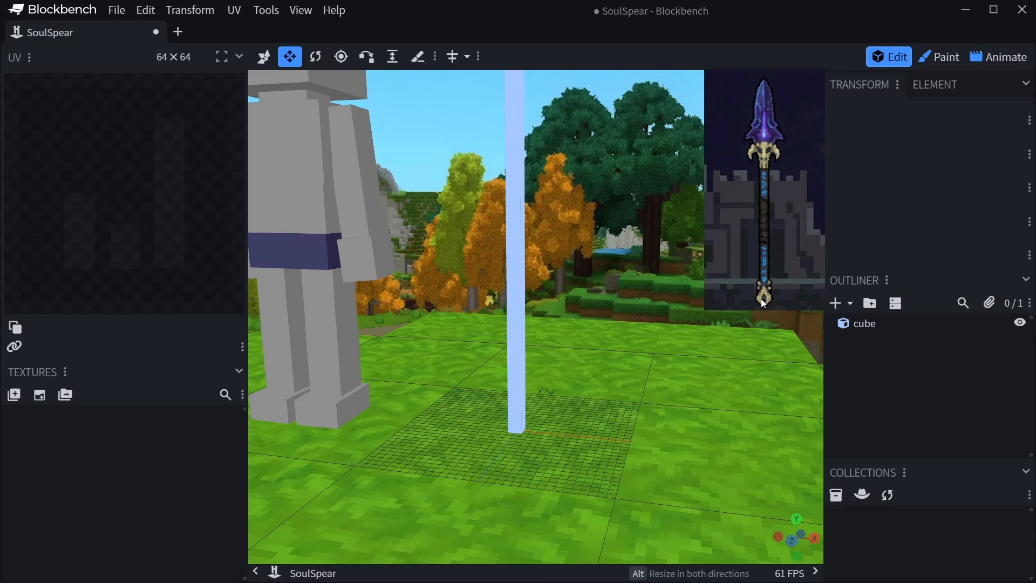
{"action": "left_click", "coordinate": [510, 304]}
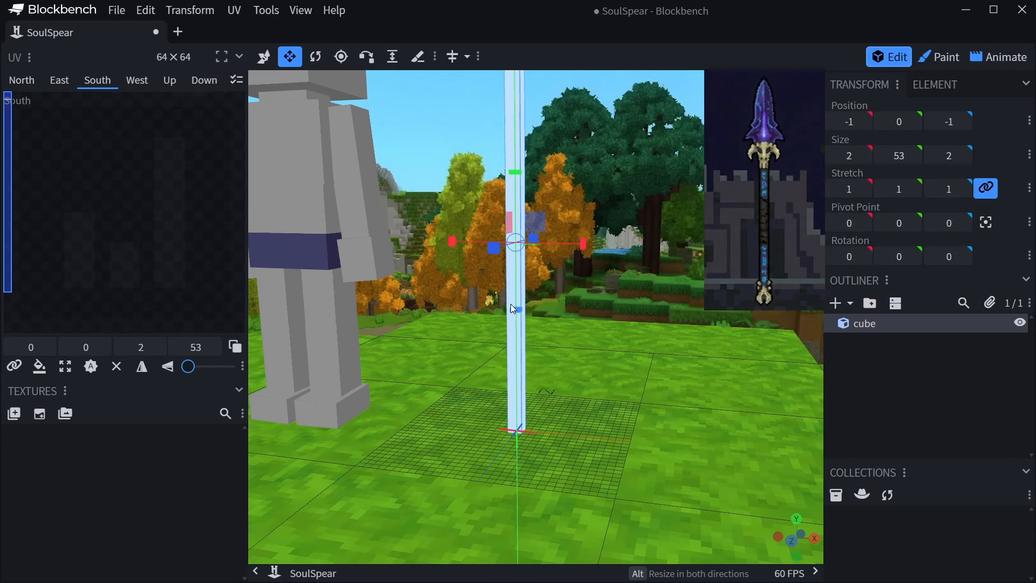
{"action": "key", "text": "v"}
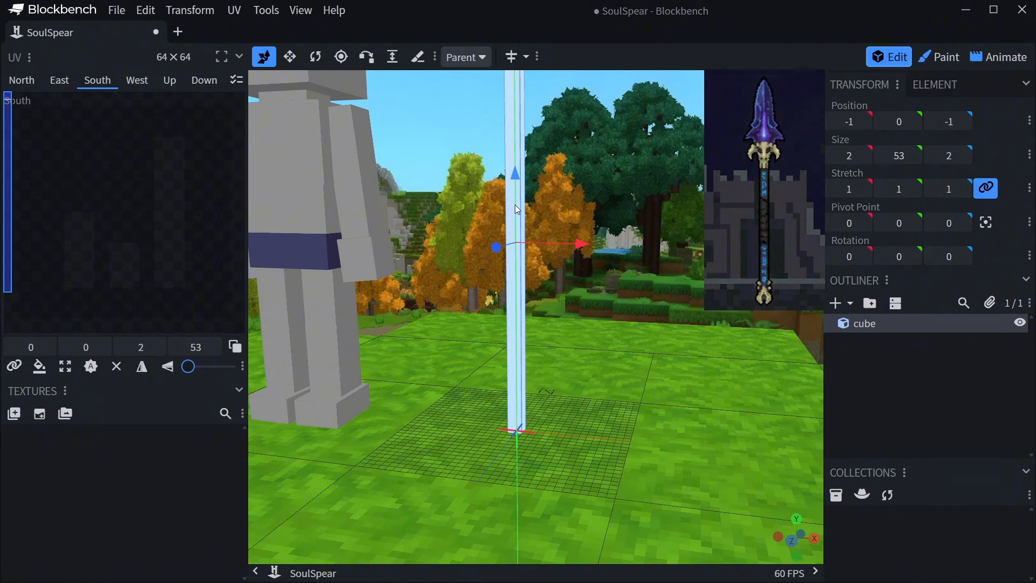
{"action": "left_click_drag", "start_coordinate": [515, 205], "coordinate": [523, 166]}
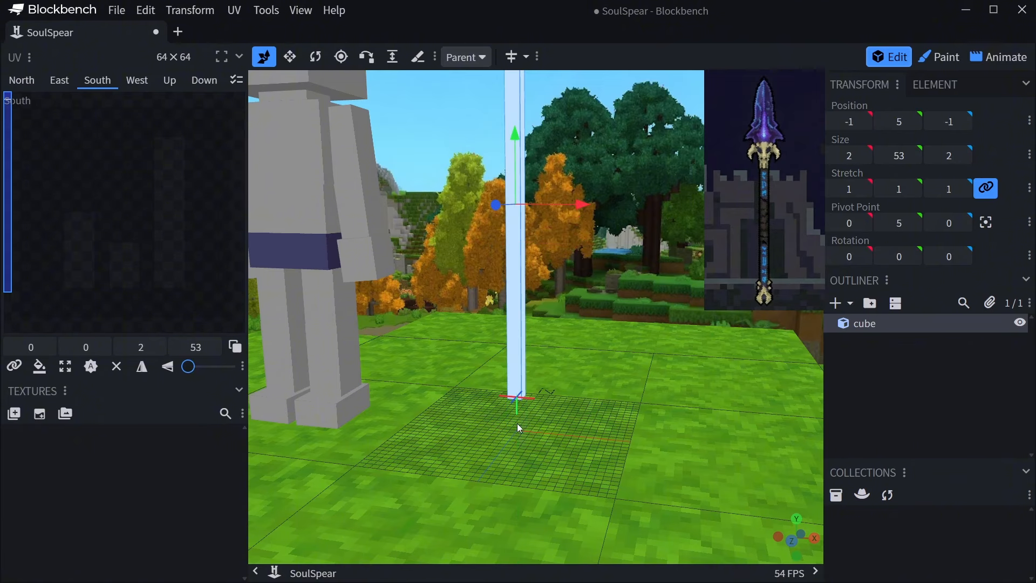
Step: Add a second 2 × 2 × 2 cube and place it beside the shaft's lower end at X -3, Y 3
{"action": "left_click", "coordinate": [885, 412]}
{"action": "scroll", "coordinate": [578, 378], "scroll_direction": "up", "scroll_amount": 5}
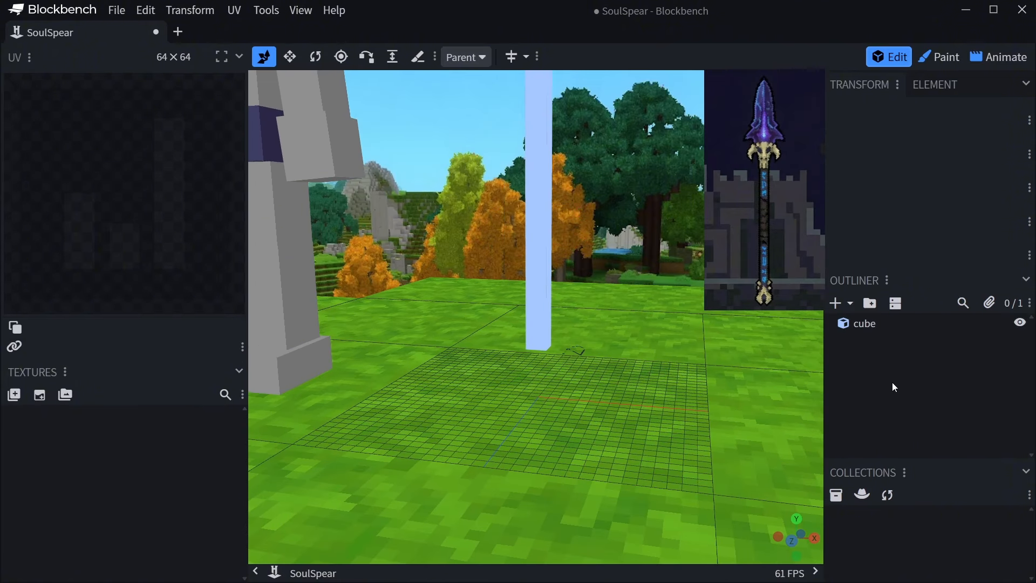
{"action": "left_click", "coordinate": [850, 303]}
{"action": "left_click", "coordinate": [853, 324]}
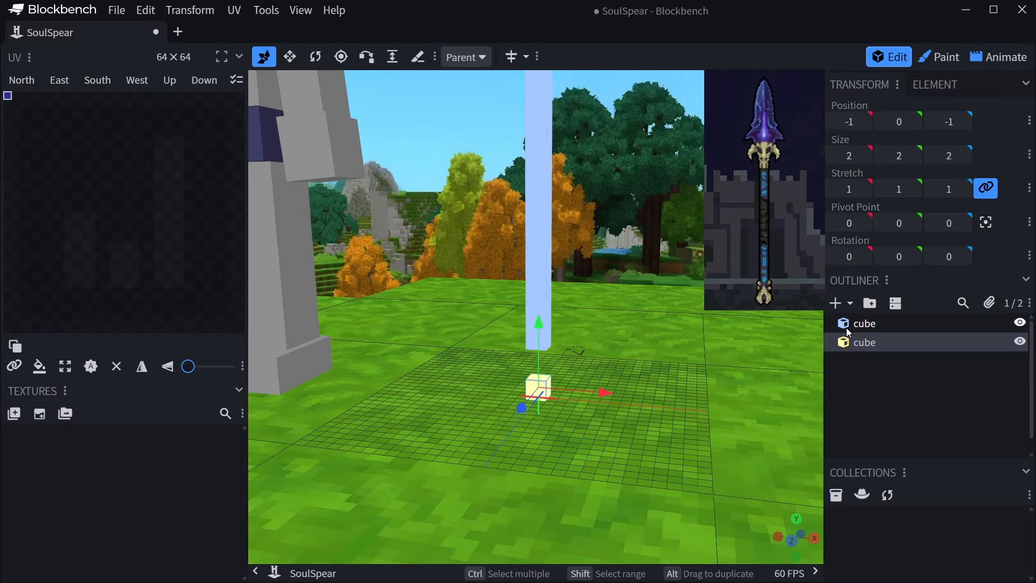
{"action": "left_click_drag", "start_coordinate": [599, 423], "coordinate": [582, 398]}
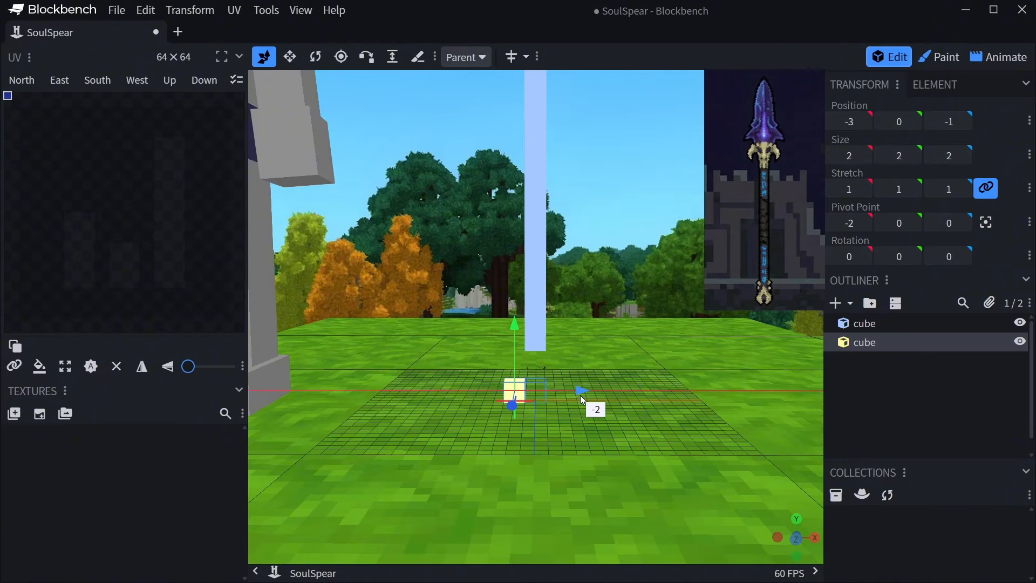
{"action": "scroll", "coordinate": [542, 416], "scroll_direction": "up", "scroll_amount": 2}
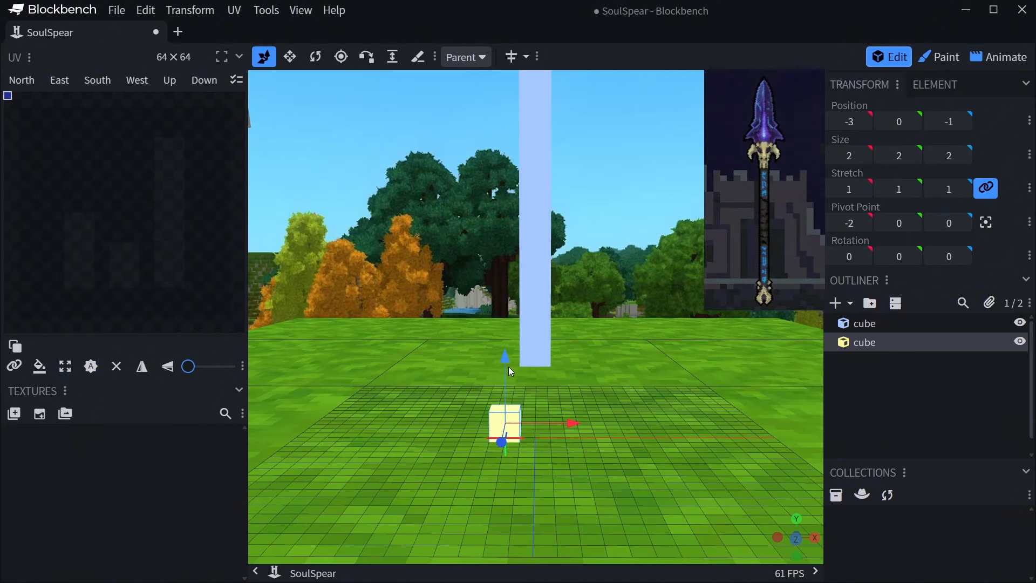
{"action": "left_click_drag", "start_coordinate": [509, 367], "coordinate": [512, 327]}
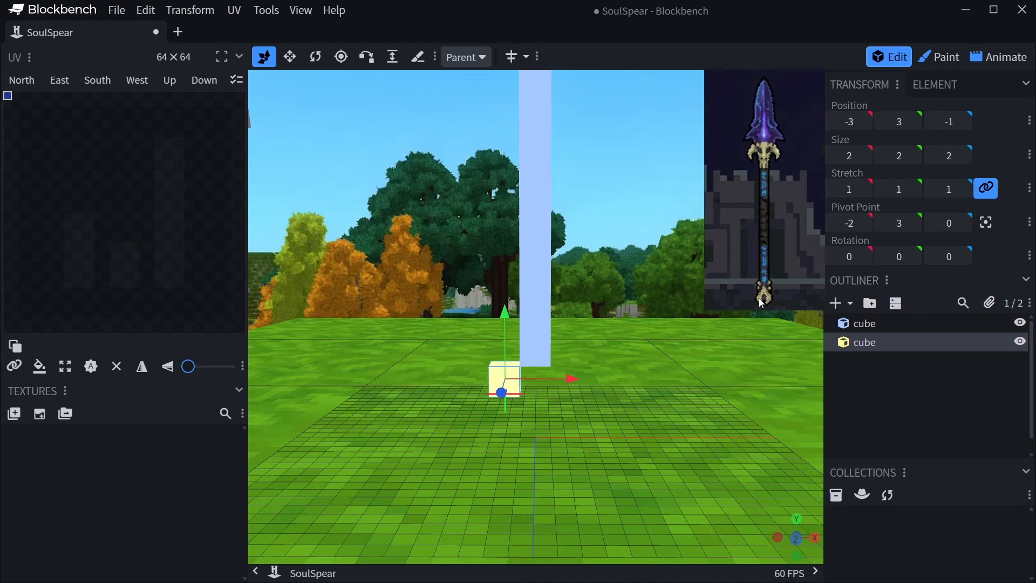
Step: Rotate the second cube -30 degrees around Z and move it against the shaft's lower end at X -2.5, Y 4
{"action": "key", "text": "r"}
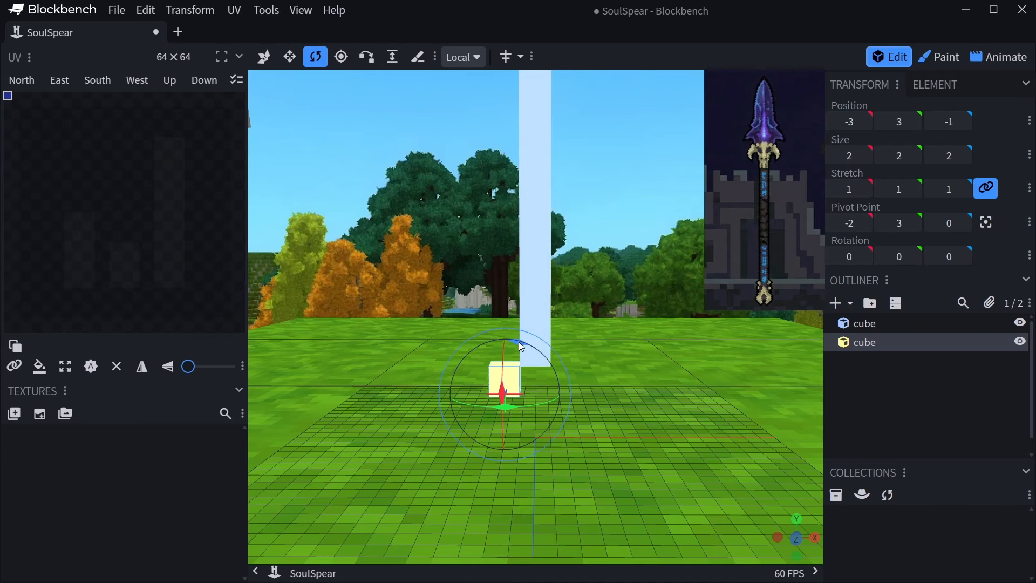
{"action": "left_click_drag", "start_coordinate": [520, 342], "coordinate": [547, 363]}
{"action": "left_click_drag", "start_coordinate": [595, 410], "coordinate": [618, 395]}
{"action": "key", "text": "v"}
{"action": "left_click_drag", "start_coordinate": [513, 342], "coordinate": [518, 334]}
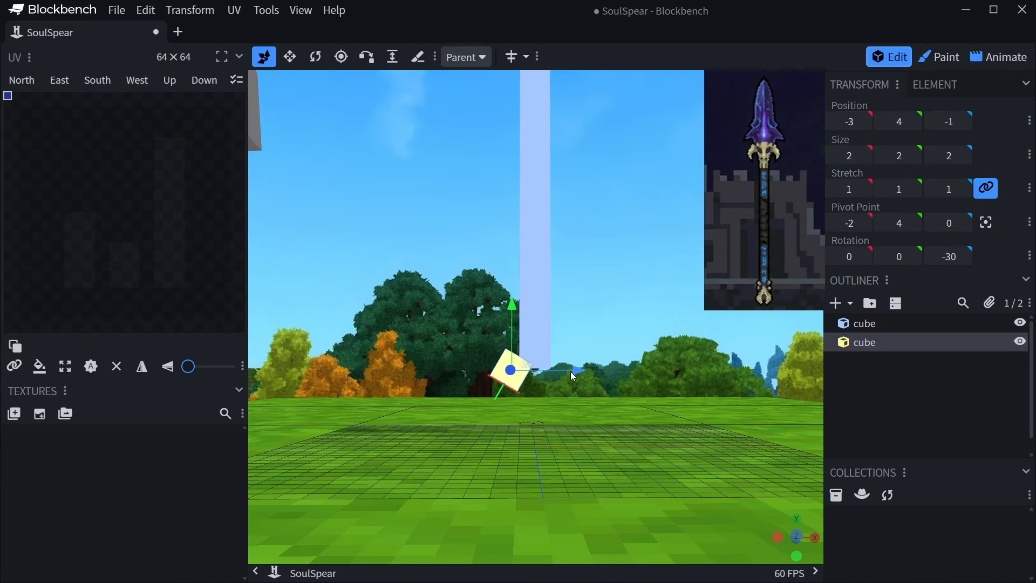
{"action": "left_click_drag", "start_coordinate": [572, 372], "coordinate": [581, 371]}
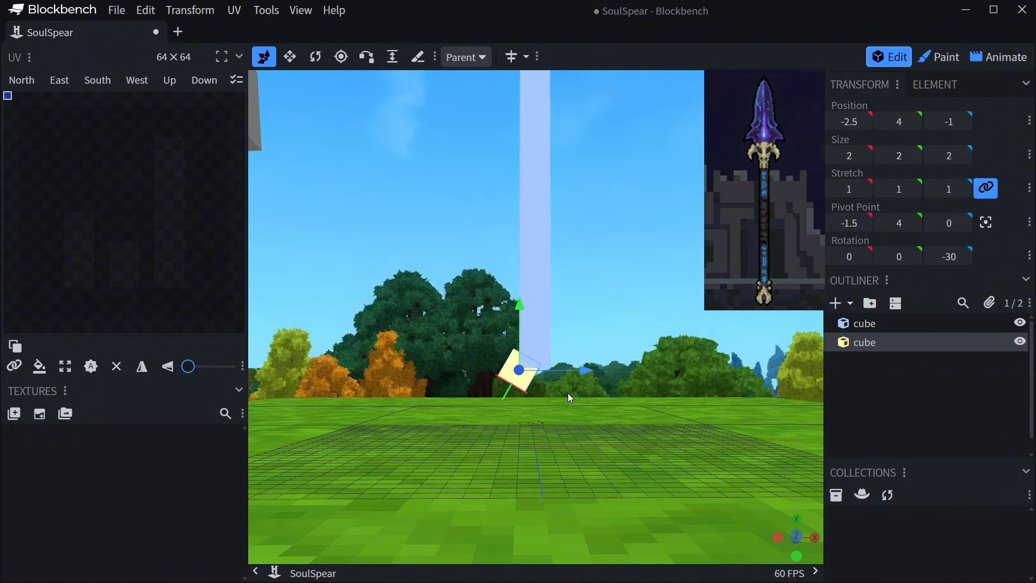
Step: Increase the tilted cube's height to 3 at the shaft's lower end
{"action": "key", "text": "s"}
{"action": "left_click_drag", "start_coordinate": [555, 316], "coordinate": [613, 354]}
{"action": "left_click_drag", "start_coordinate": [620, 409], "coordinate": [590, 361]}
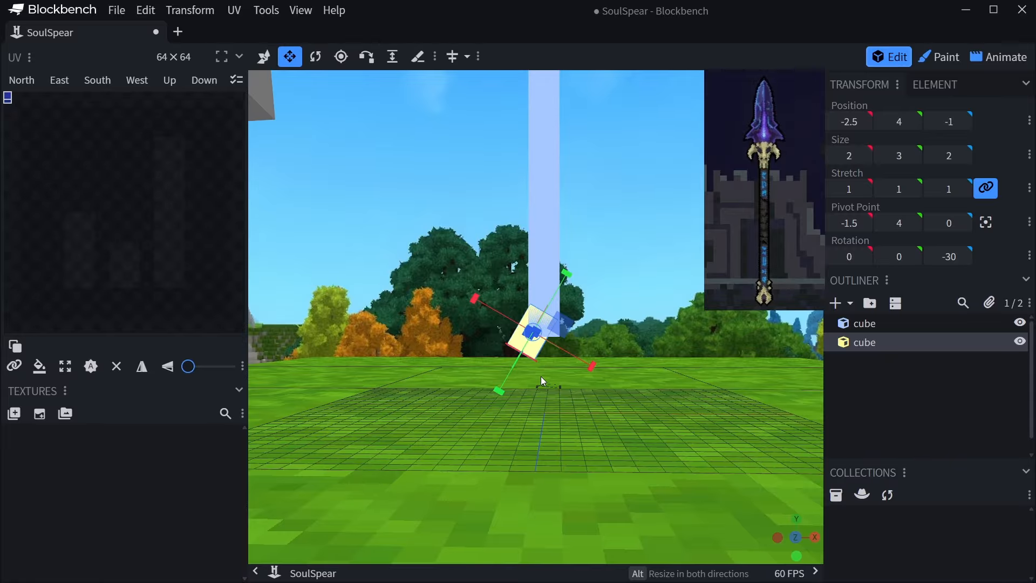
Step: Duplicate the tilted cube, rotate the copy to 7.5 degrees around Z and place it below the original at X -2, Y 1.7
{"action": "key", "text": "ctrl+d"}
{"action": "key", "text": "r"}
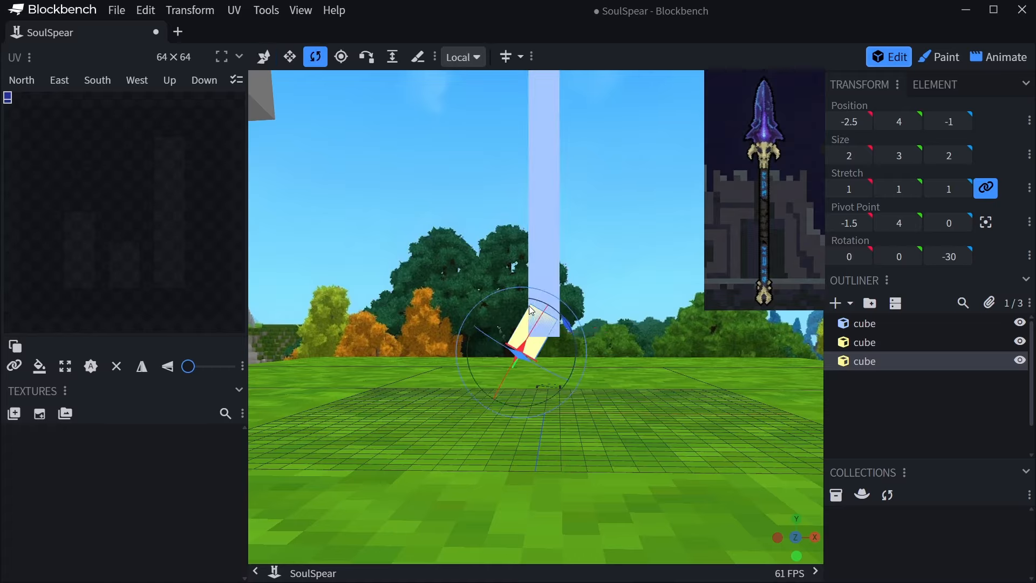
{"action": "left_click_drag", "start_coordinate": [560, 318], "coordinate": [520, 327]}
{"action": "key", "text": "v"}
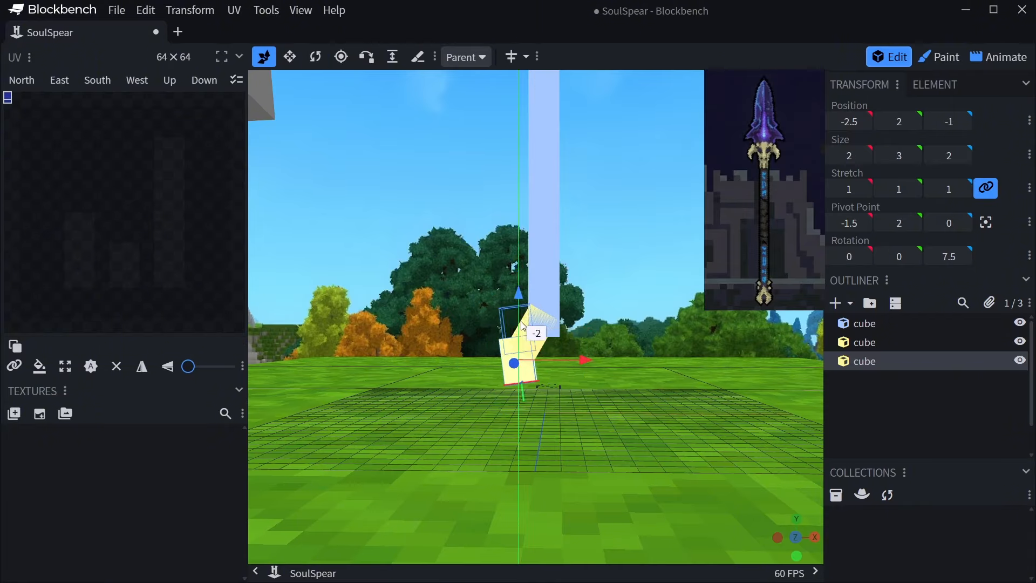
{"action": "left_click_drag", "start_coordinate": [580, 362], "coordinate": [587, 357]}
{"action": "left_click_drag", "start_coordinate": [582, 394], "coordinate": [608, 429]}
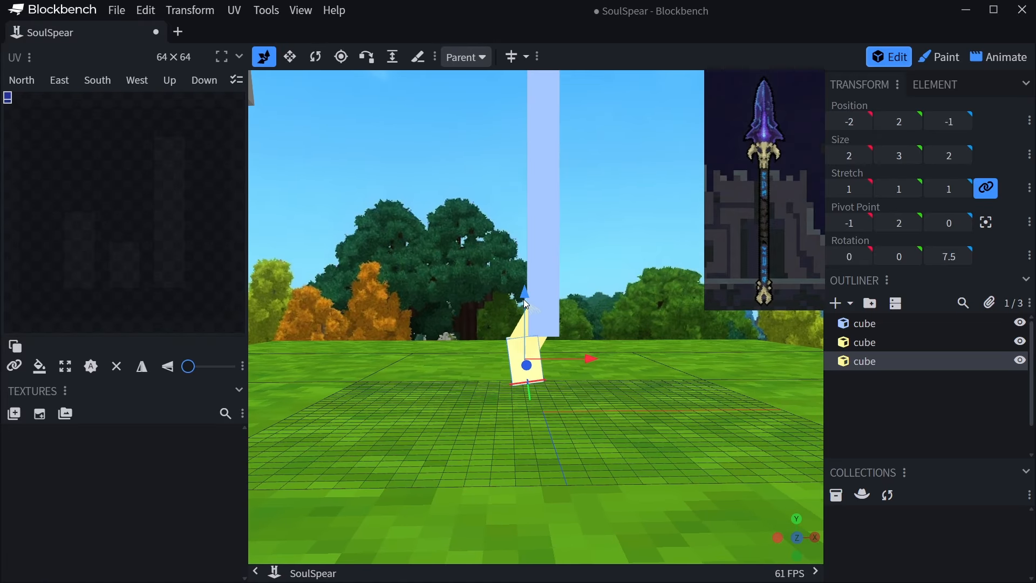
{"action": "left_click_drag", "start_coordinate": [524, 299], "coordinate": [558, 334]}
{"action": "scroll", "coordinate": [607, 387], "scroll_direction": "up", "scroll_amount": 5}
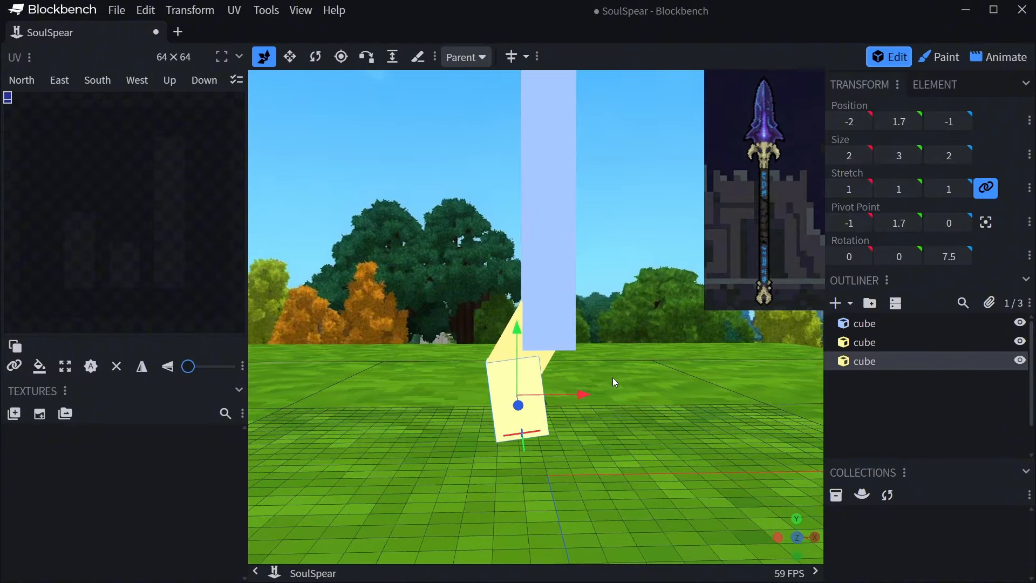
{"action": "left_click_drag", "start_coordinate": [613, 377], "coordinate": [564, 341]}
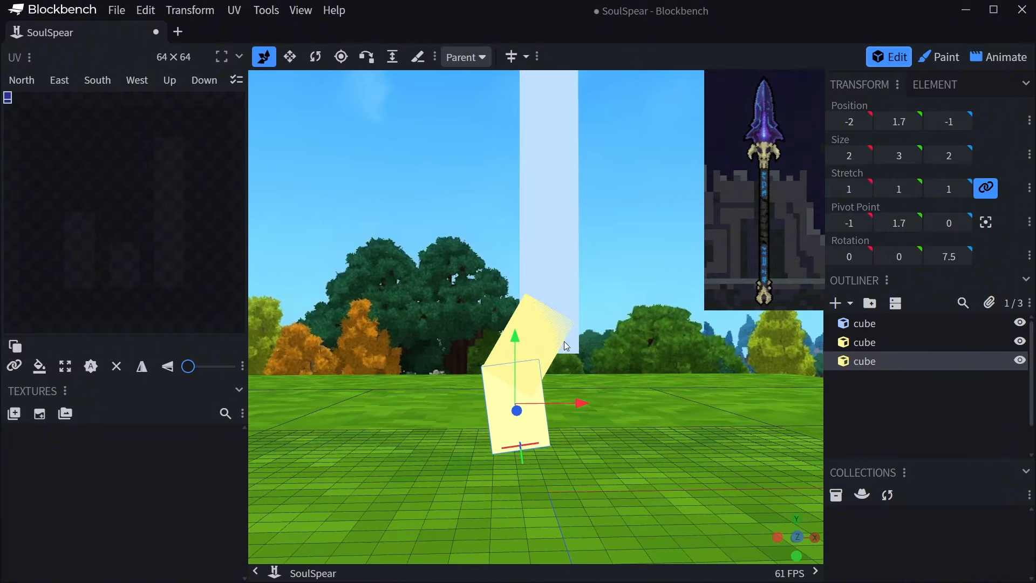
Step: Straighten the lower prong cube to 2.5 degrees around Z and shift it to X -2.2, Y 1.6
{"action": "left_click_drag", "start_coordinate": [607, 374], "coordinate": [578, 399]}
{"action": "left_click_drag", "start_coordinate": [656, 402], "coordinate": [612, 377]}
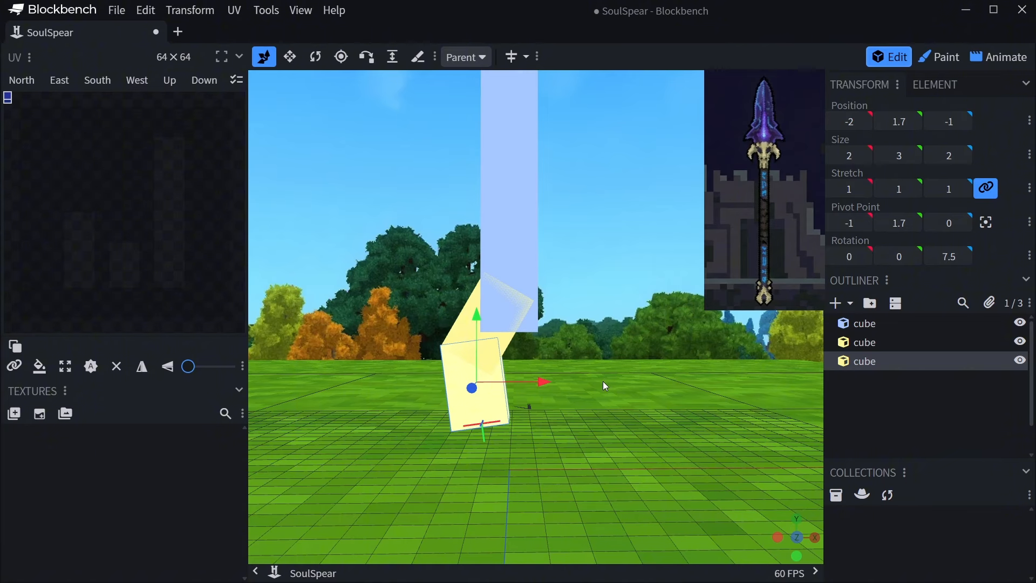
{"action": "left_click_drag", "start_coordinate": [602, 415], "coordinate": [610, 375]}
{"action": "key", "text": "r"}
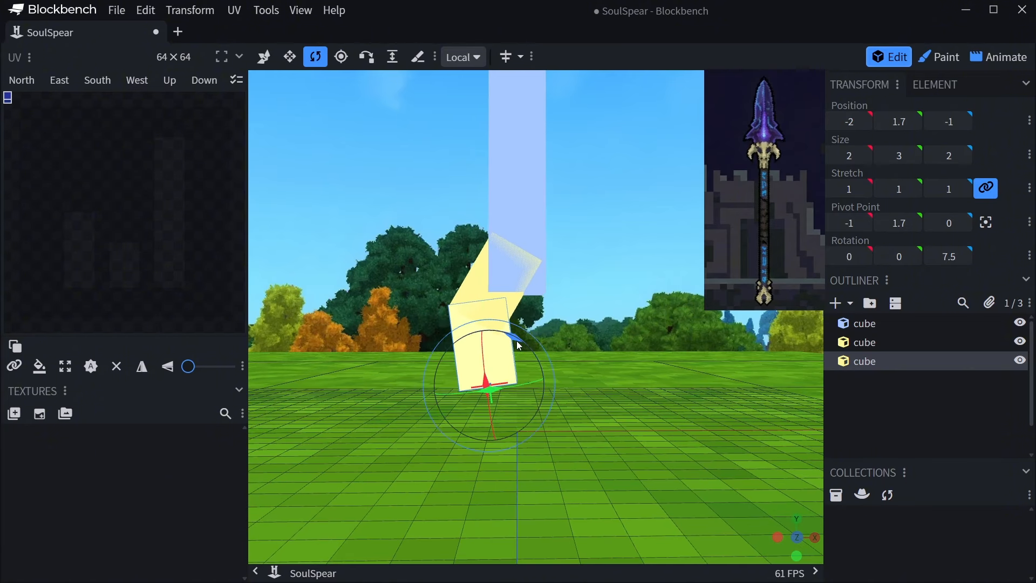
{"action": "left_click_drag", "start_coordinate": [517, 341], "coordinate": [547, 345]}
{"action": "key", "text": "v"}
{"action": "left_click_drag", "start_coordinate": [484, 286], "coordinate": [480, 279]}
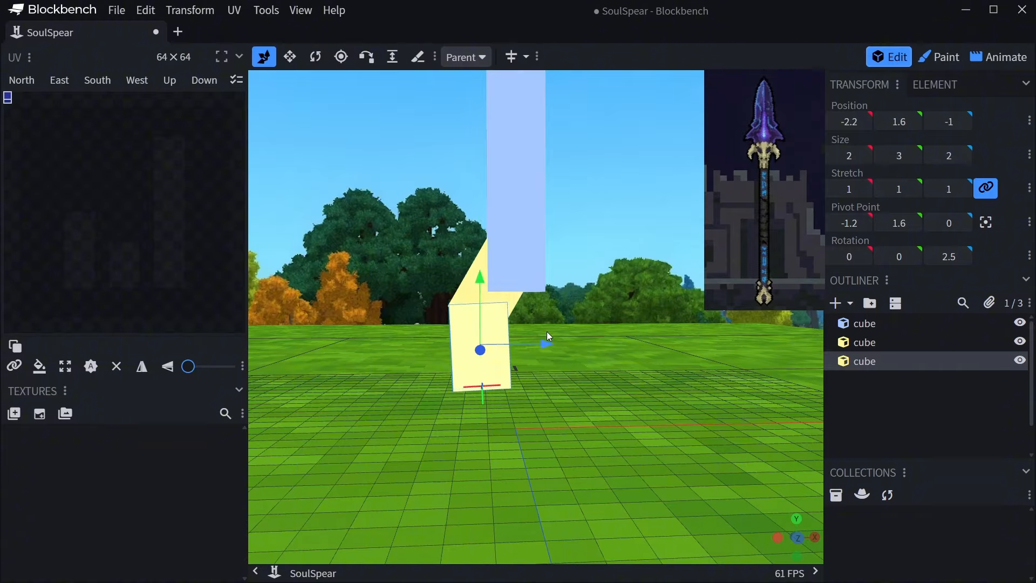
Step: Duplicate both prong cubes together and move the copies 3 units along X to the shaft's opposite side
{"action": "left_click", "coordinate": [464, 294]}
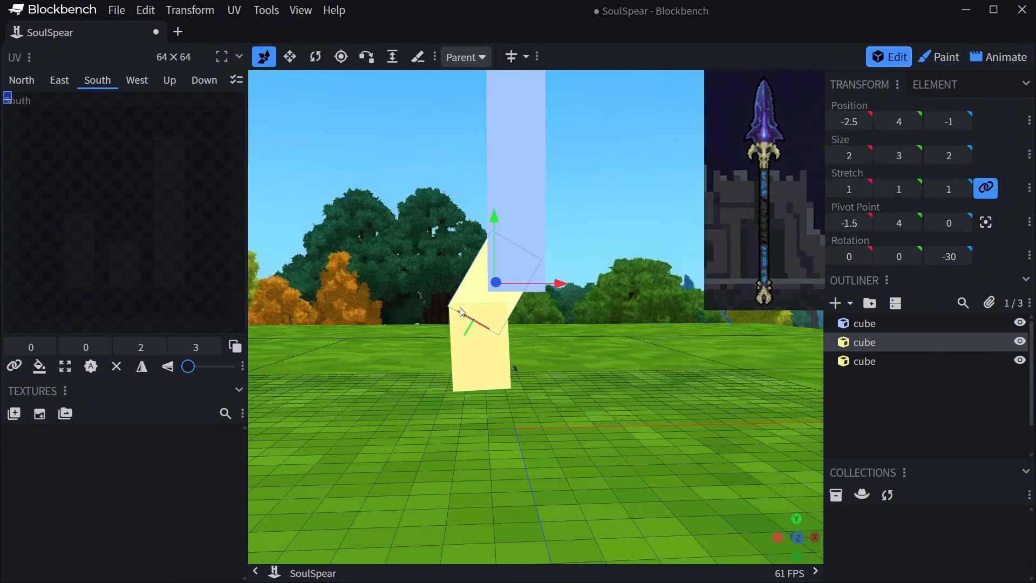
{"action": "left_click", "coordinate": [481, 365], "text": "shift"}
{"action": "key", "text": "ctrl+d"}
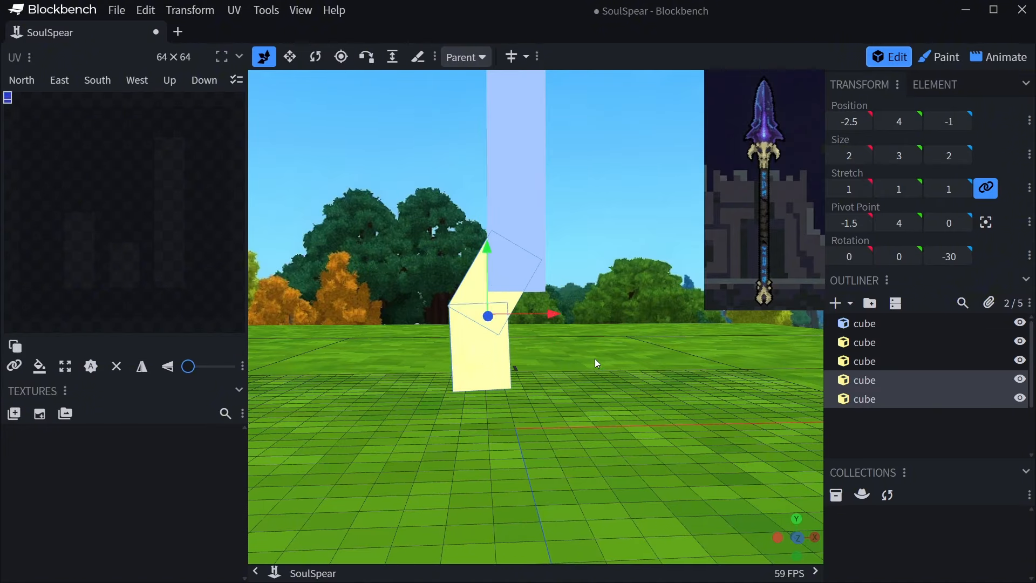
{"action": "left_click_drag", "start_coordinate": [555, 315], "coordinate": [563, 283]}
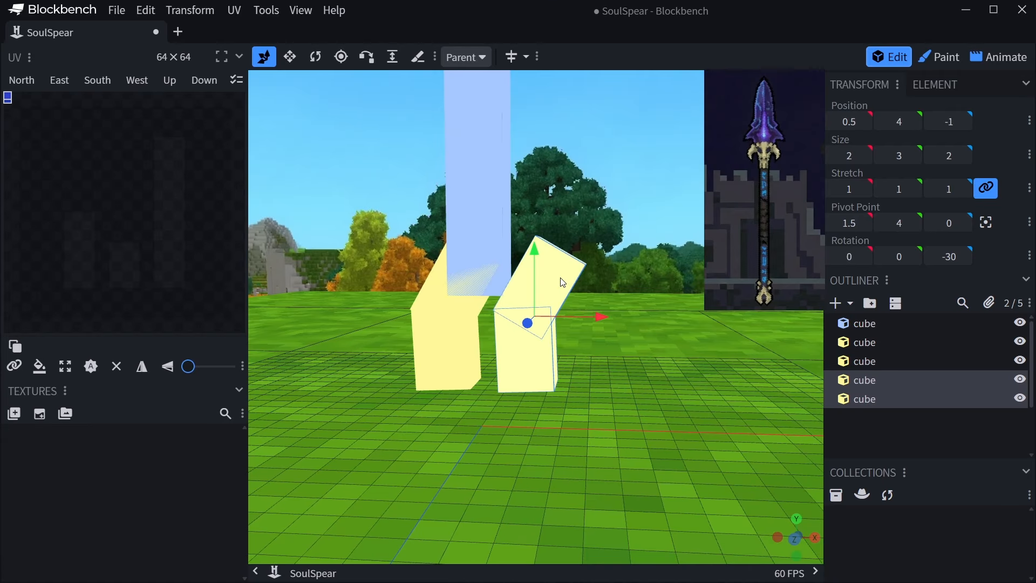
Step: Rotate the upper copied cube to 30 degrees around Z so it mirrors the original tilted cube
{"action": "left_click", "coordinate": [563, 282]}
{"action": "left_click_drag", "start_coordinate": [611, 394], "coordinate": [625, 374]}
{"action": "key", "text": "r"}
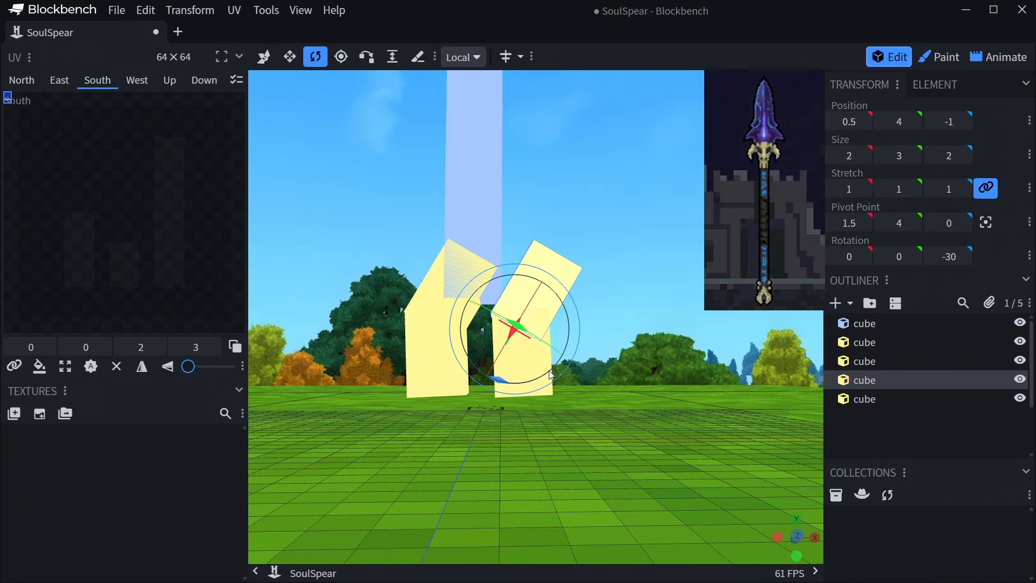
{"action": "left_click_drag", "start_coordinate": [590, 409], "coordinate": [483, 384]}
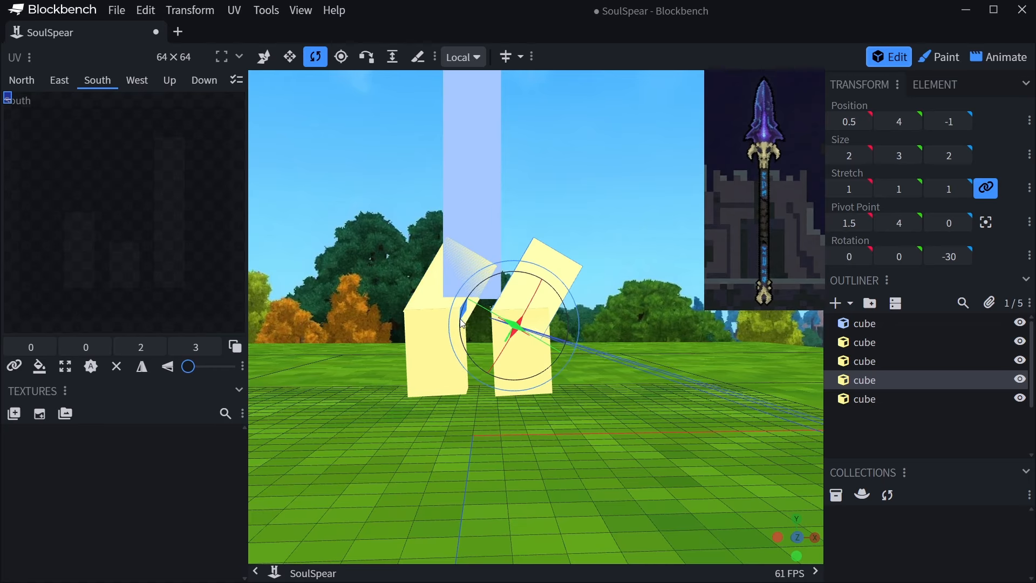
{"action": "left_click_drag", "start_coordinate": [463, 324], "coordinate": [483, 366]}
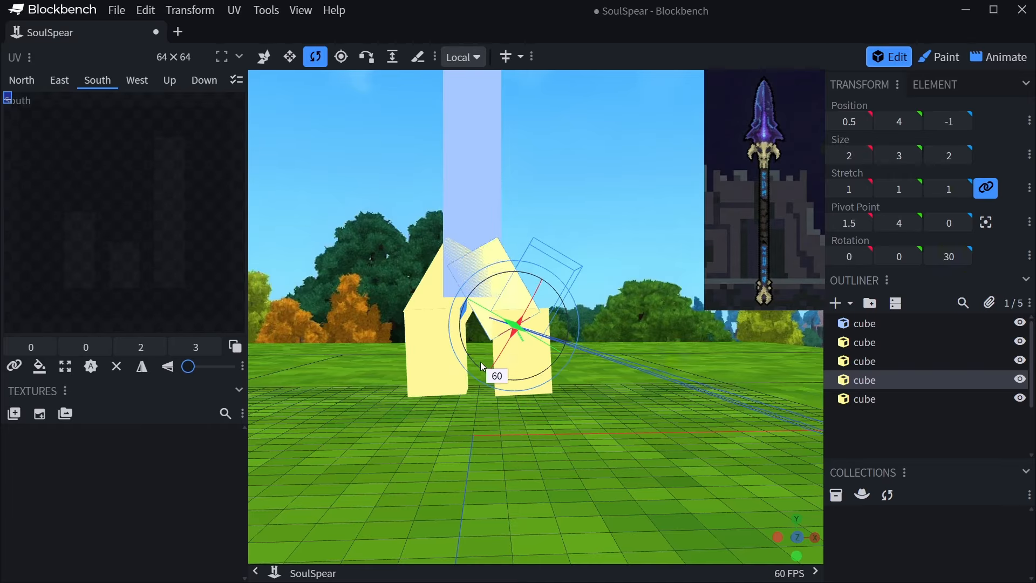
Step: Rotate the lower copied cube to -7.5 degrees around Z, narrow it to 1.6 and fit it at X 0.4, Y 1.7
{"action": "left_click_drag", "start_coordinate": [483, 367], "coordinate": [512, 341]}
{"action": "left_click", "coordinate": [536, 378]}
{"action": "key", "text": "s"}
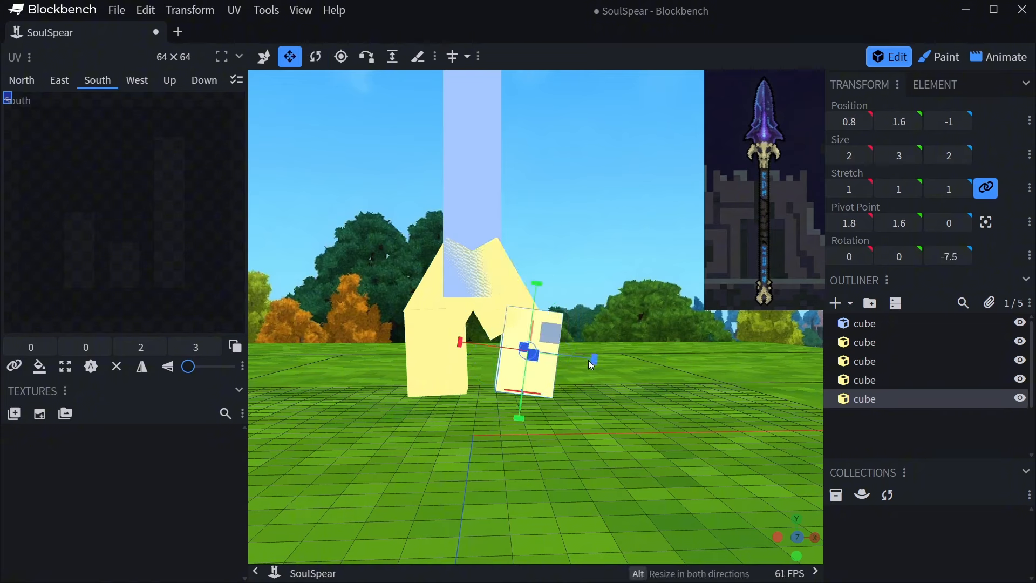
{"action": "mouse_move", "coordinate": [589, 361]}
{"action": "left_mouse_down"}
{"action": "mouse_move", "coordinate": [561, 354]}
{"action": "mouse_move", "coordinate": [574, 348]}
{"action": "left_mouse_up"}
{"action": "key", "text": "v"}
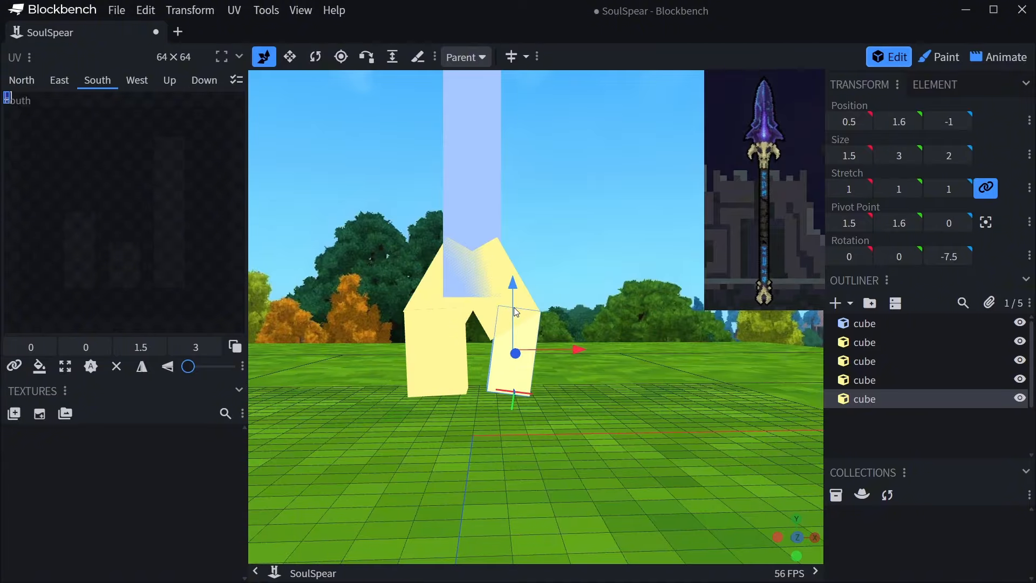
{"action": "left_click_drag", "start_coordinate": [516, 306], "coordinate": [515, 303]}
{"action": "key", "text": "r"}
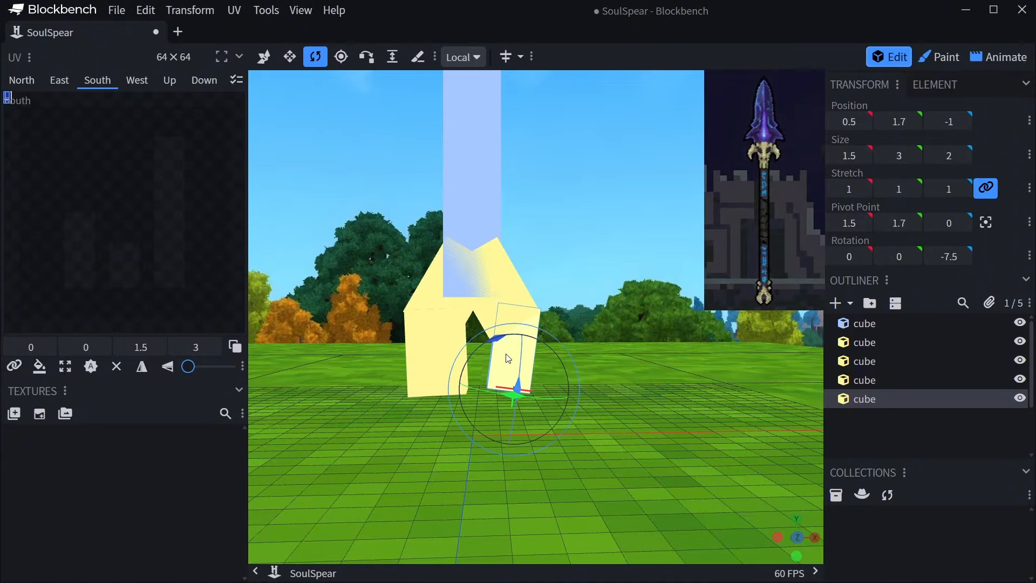
{"action": "key", "text": "s"}
{"action": "left_click_drag", "start_coordinate": [445, 339], "coordinate": [440, 340]}
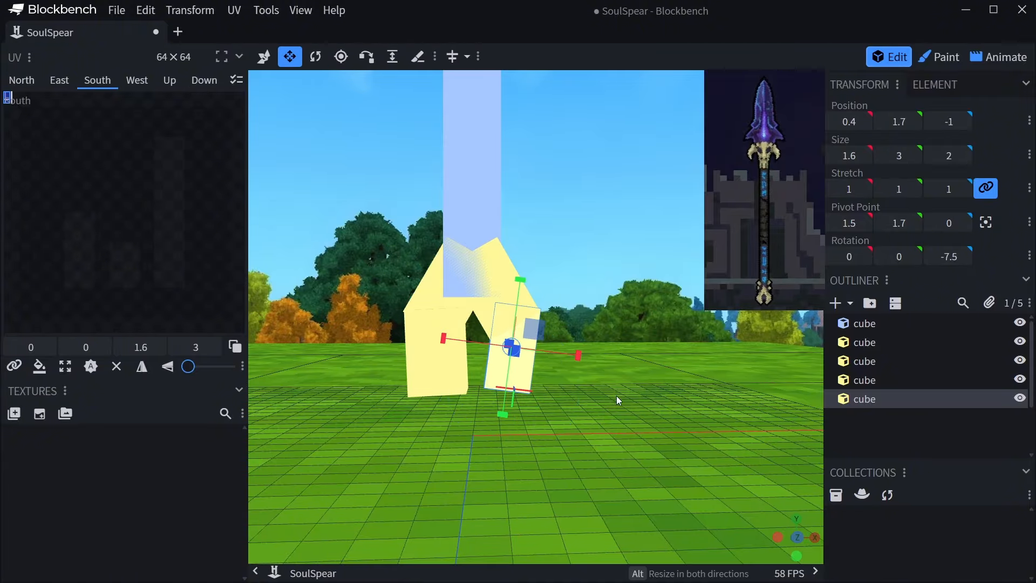
{"action": "left_click", "coordinate": [882, 439]}
Step: Set the Z size of the upper copied cube to 2.01 to separate its overlapping faces
{"action": "left_click_drag", "start_coordinate": [627, 373], "coordinate": [502, 251]}
{"action": "left_click", "coordinate": [477, 199]}
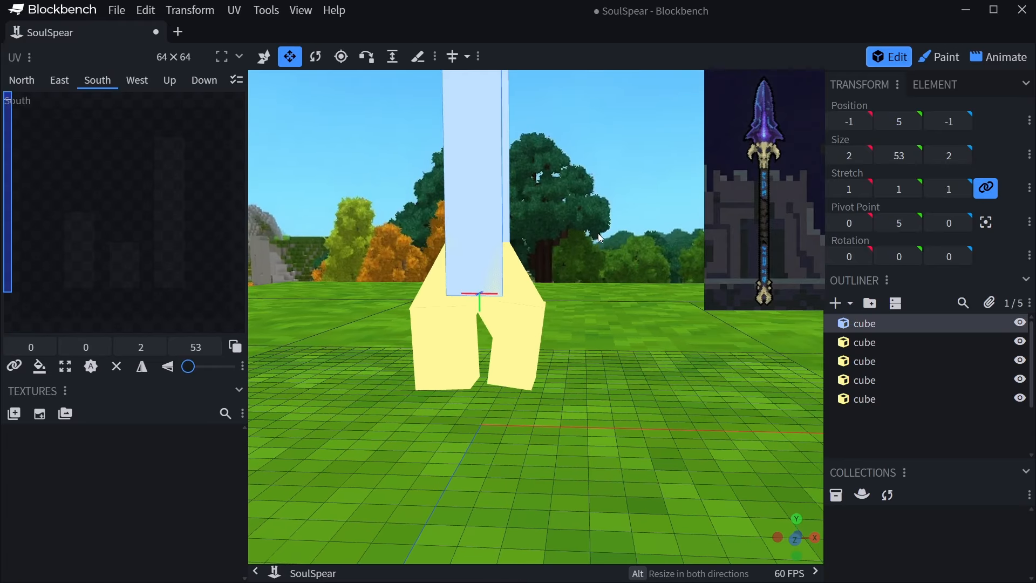
{"action": "left_click", "coordinate": [517, 281]}
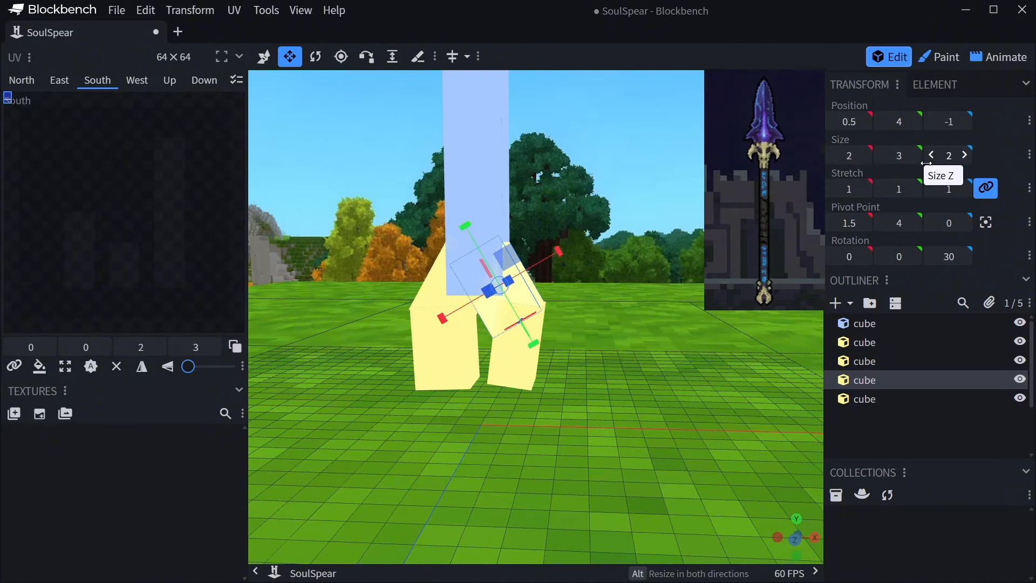
{"action": "left_click_drag", "start_coordinate": [691, 281], "coordinate": [587, 325]}
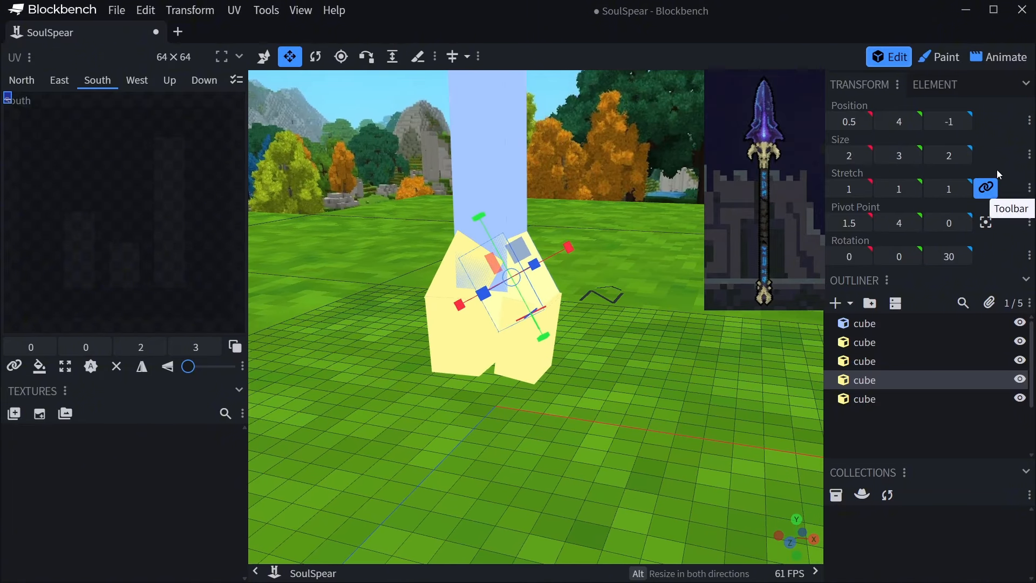
{"action": "left_click", "coordinate": [951, 156]}
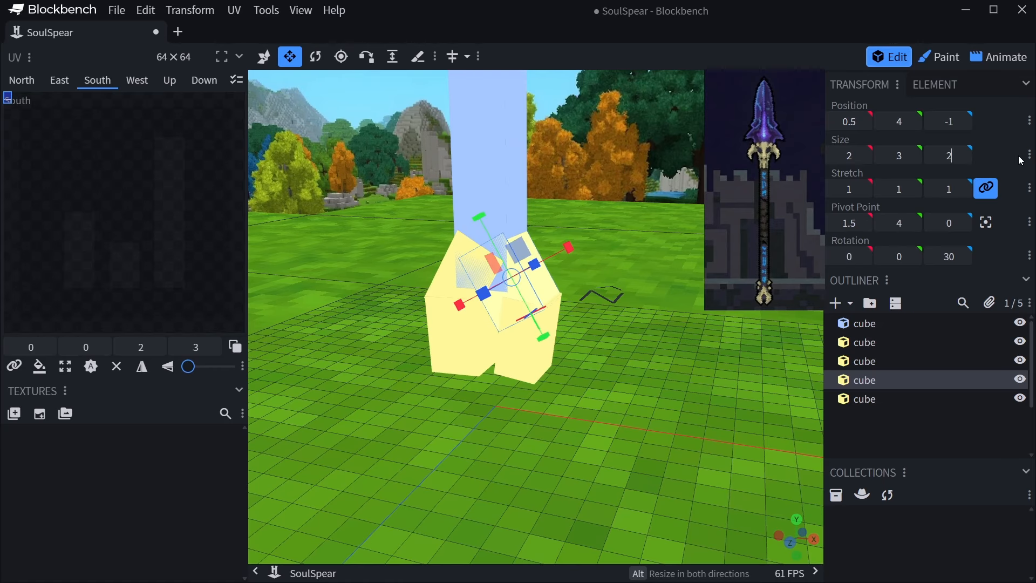
{"action": "type", "text": ".01"}
Step: Set the Z size of the original tilted cube, rotated -30 degrees, to 2.02
{"action": "left_click_drag", "start_coordinate": [766, 302], "coordinate": [431, 287]}
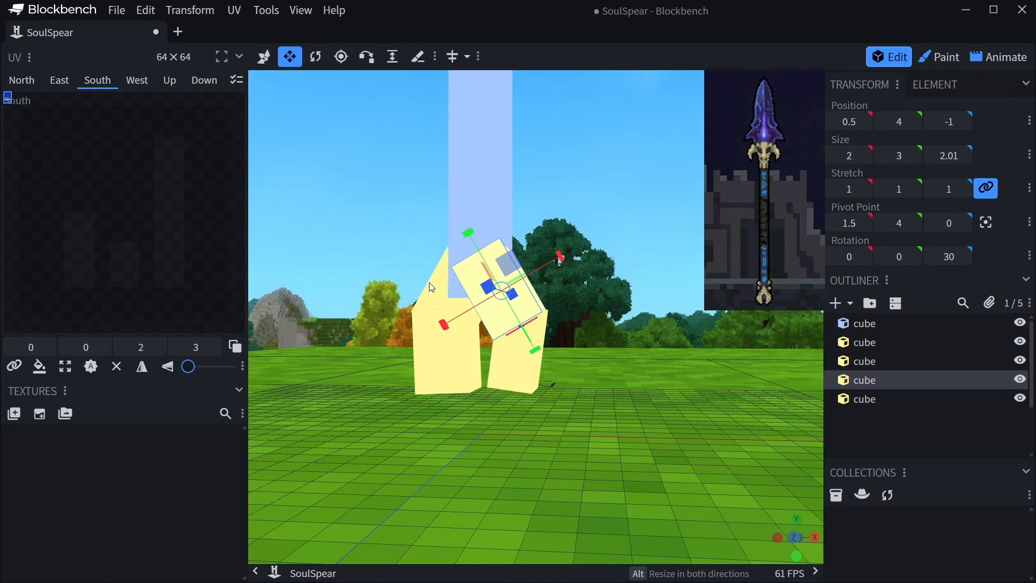
{"action": "left_click", "coordinate": [430, 287]}
{"action": "left_click_drag", "start_coordinate": [624, 273], "coordinate": [645, 281]}
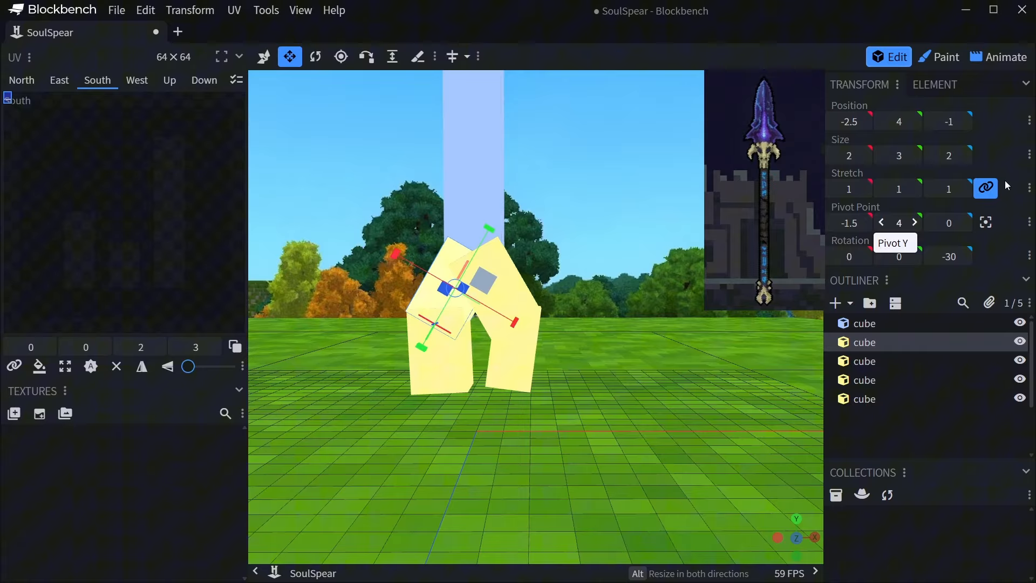
{"action": "left_click", "coordinate": [942, 156]}
{"action": "type", "text": "."}
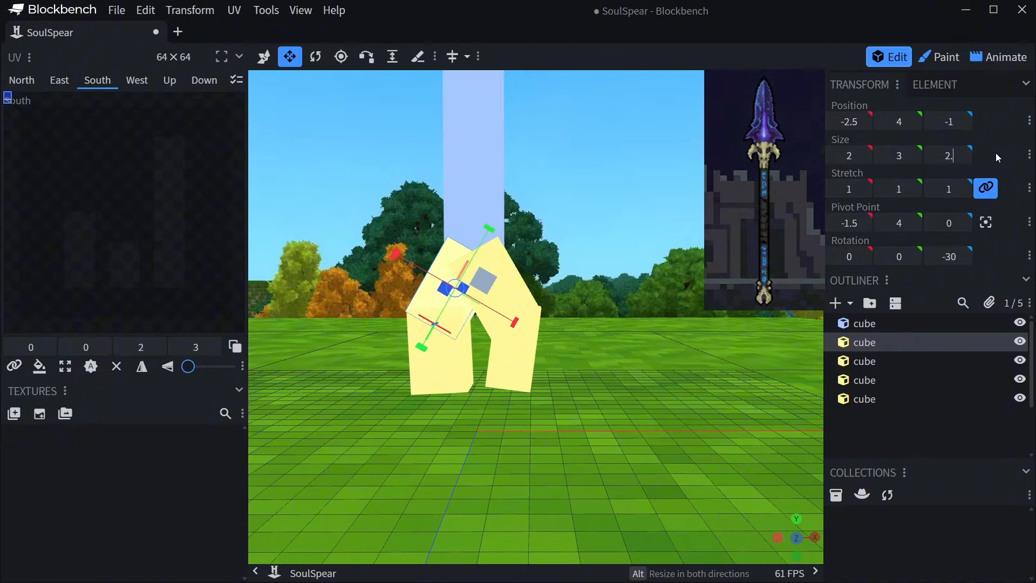
{"action": "type", "text": "02"}
{"action": "left_click_drag", "start_coordinate": [565, 208], "coordinate": [631, 240]}
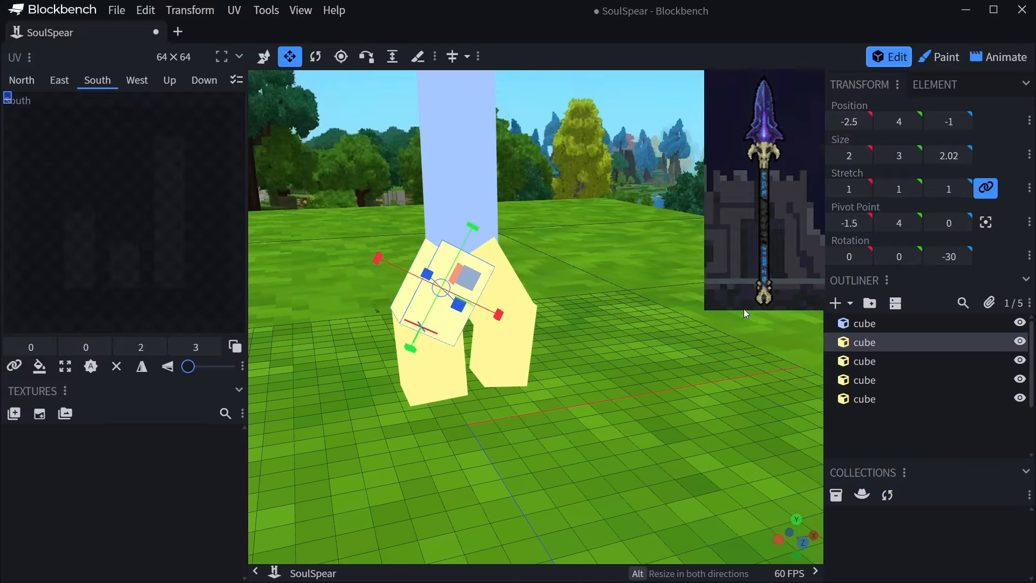
{"action": "left_click", "coordinate": [895, 442]}
Step: Add a cube beside the shaft just above the forked end piece at X 0.25, Y 6 and narrow its X size to 1.5
{"action": "left_click_drag", "start_coordinate": [627, 384], "coordinate": [773, 289]}
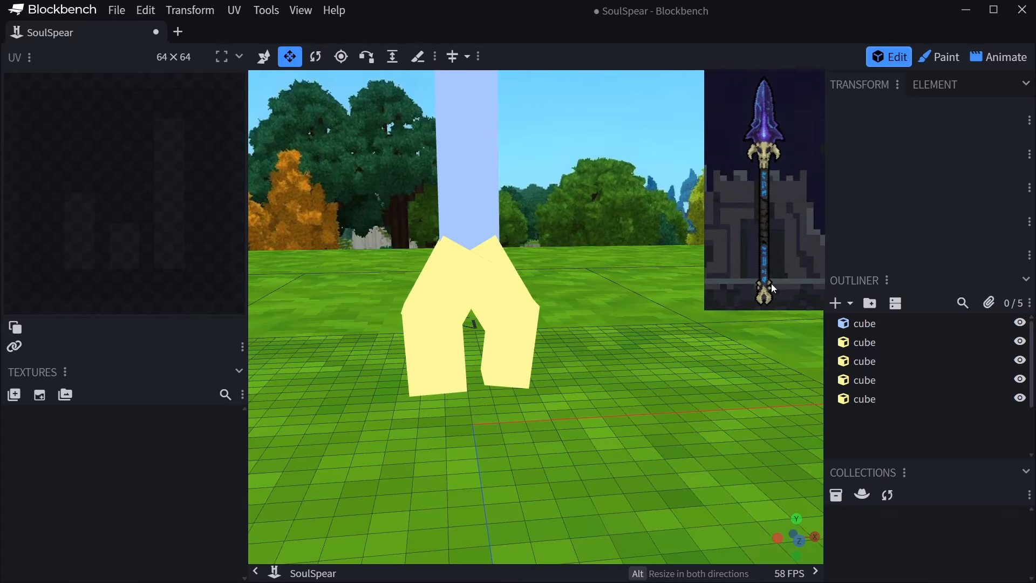
{"action": "left_click_drag", "start_coordinate": [583, 363], "coordinate": [614, 337]}
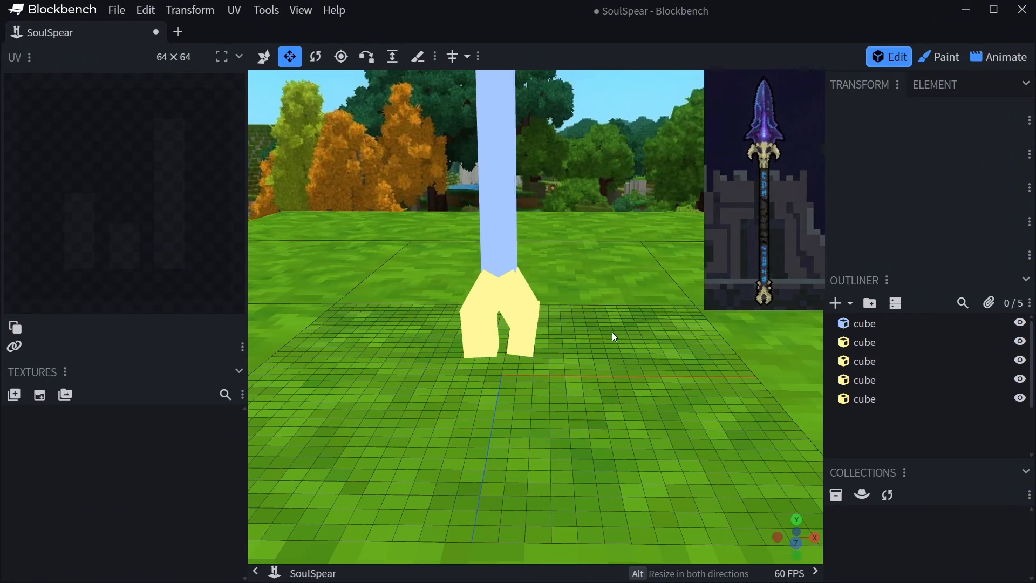
{"action": "scroll", "coordinate": [607, 314], "scroll_direction": "up", "scroll_amount": 5}
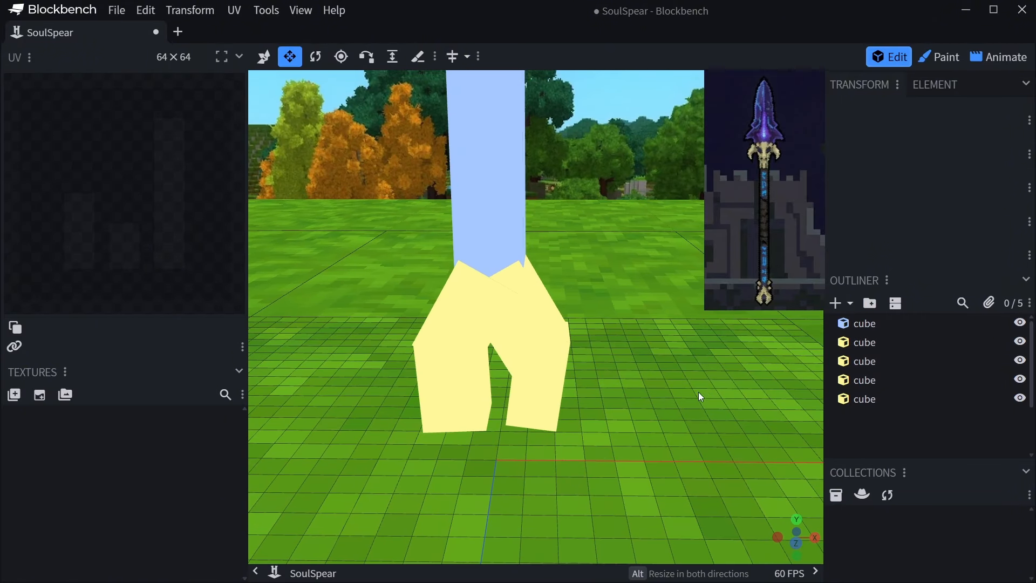
{"action": "scroll", "coordinate": [859, 323], "scroll_direction": "down", "scroll_amount": 2}
{"action": "left_click", "coordinate": [838, 303]}
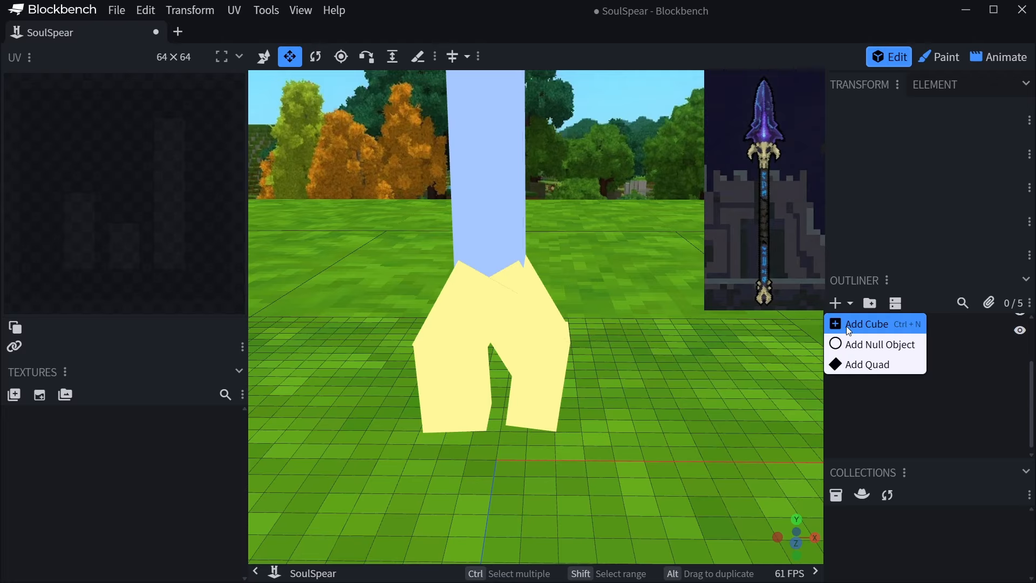
{"action": "left_click", "coordinate": [847, 327]}
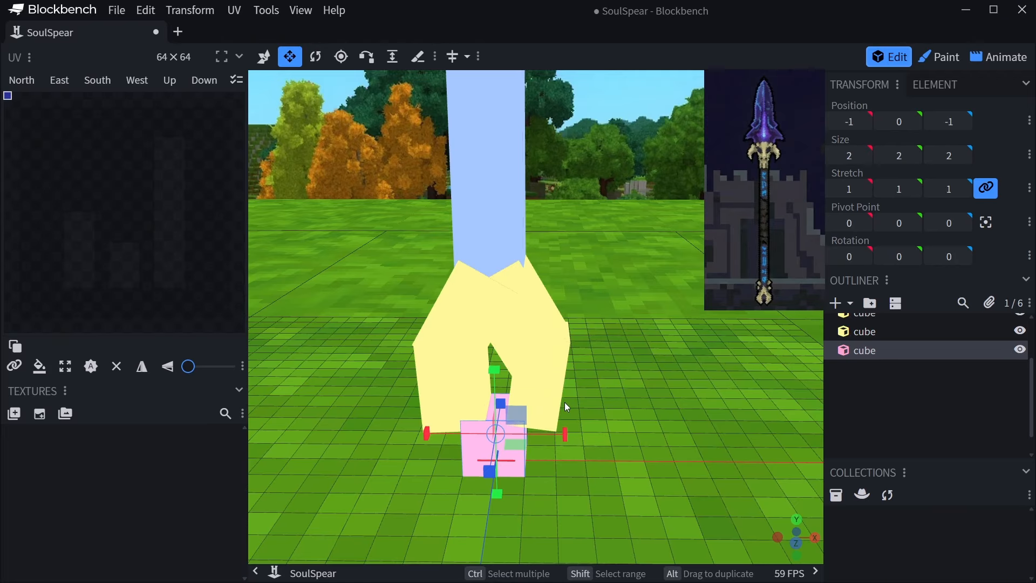
{"action": "key", "text": "p"}
{"action": "left_click_drag", "start_coordinate": [494, 386], "coordinate": [494, 187]}
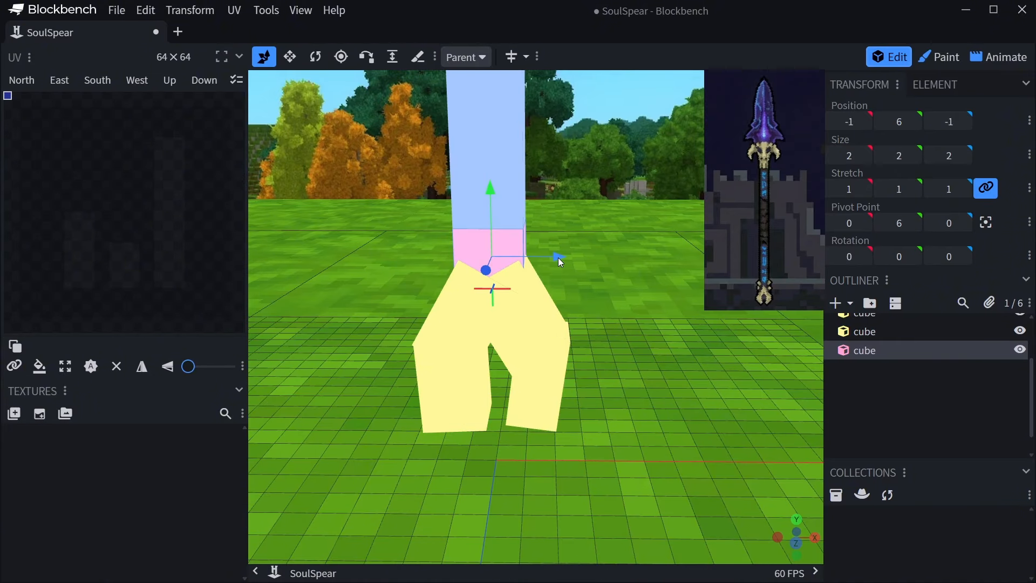
{"action": "left_click_drag", "start_coordinate": [559, 258], "coordinate": [598, 255]}
{"action": "key", "text": "v"}
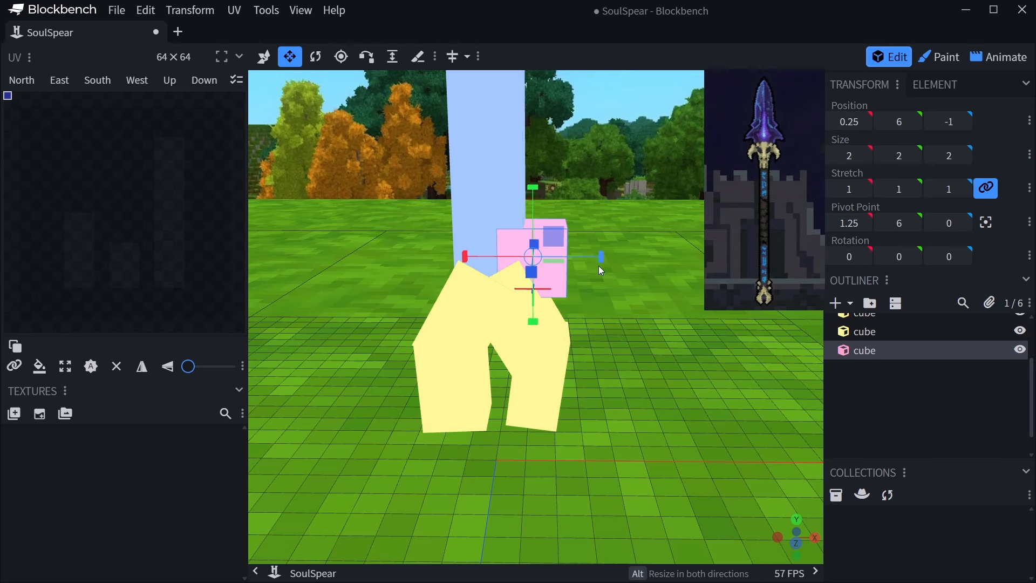
{"action": "left_click_drag", "start_coordinate": [627, 292], "coordinate": [591, 263]}
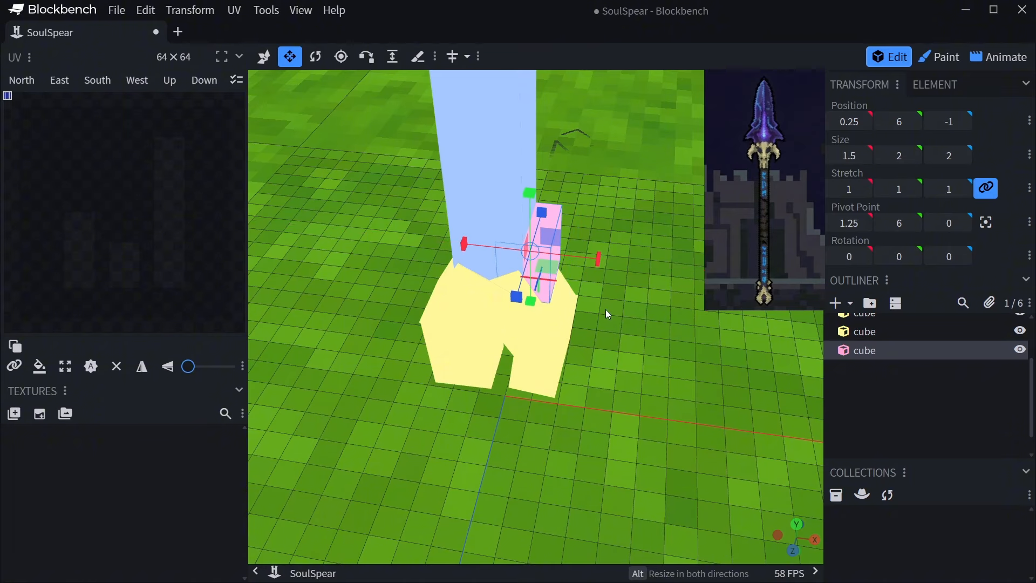
Step: Resize the cube beside the shaft to 1 × 2 × 1, rotate it -47.5 degrees around Z and raise it to Y 6.6
{"action": "left_click_drag", "start_coordinate": [605, 309], "coordinate": [437, 318]}
{"action": "left_click_drag", "start_coordinate": [503, 273], "coordinate": [516, 268]}
{"action": "left_click_drag", "start_coordinate": [661, 314], "coordinate": [636, 274]}
{"action": "mouse_move", "coordinate": [592, 363]}
{"action": "left_mouse_down"}
{"action": "mouse_move", "coordinate": [718, 319]}
{"action": "mouse_move", "coordinate": [609, 371]}
{"action": "left_mouse_up"}
{"action": "key", "text": "v"}
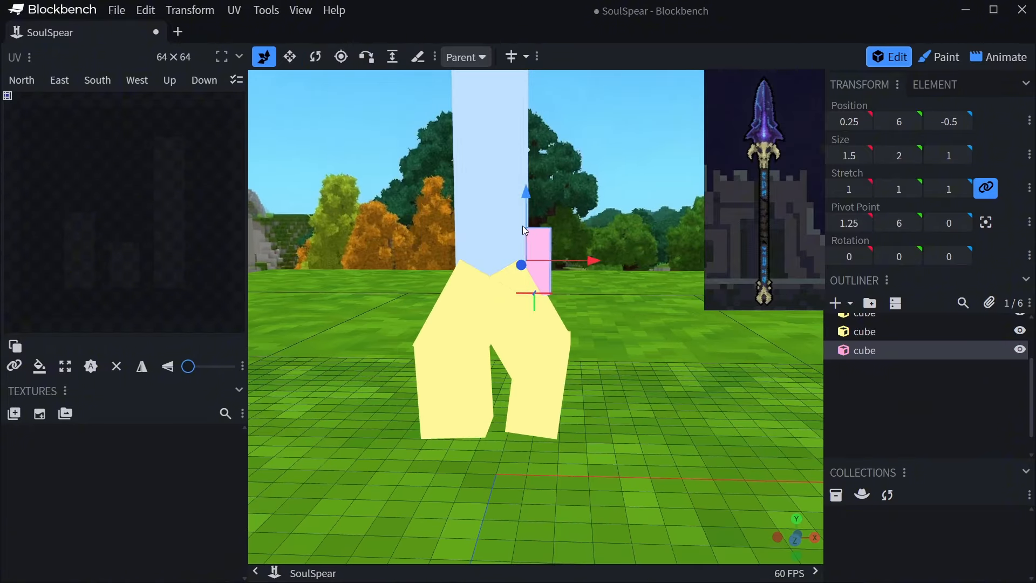
{"action": "left_click_drag", "start_coordinate": [523, 226], "coordinate": [620, 291]}
{"action": "key", "text": "r"}
{"action": "key", "text": "v"}
{"action": "key", "text": "v"}
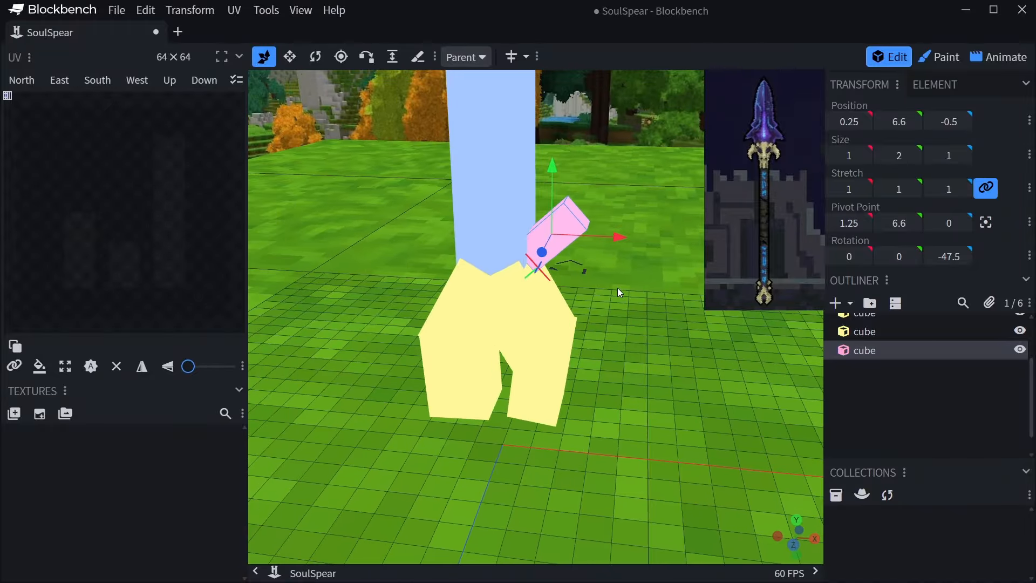
Step: Slide the tilted side cube along its local axis toward the shaft to Y 5.7
{"action": "left_click", "coordinate": [466, 57]}
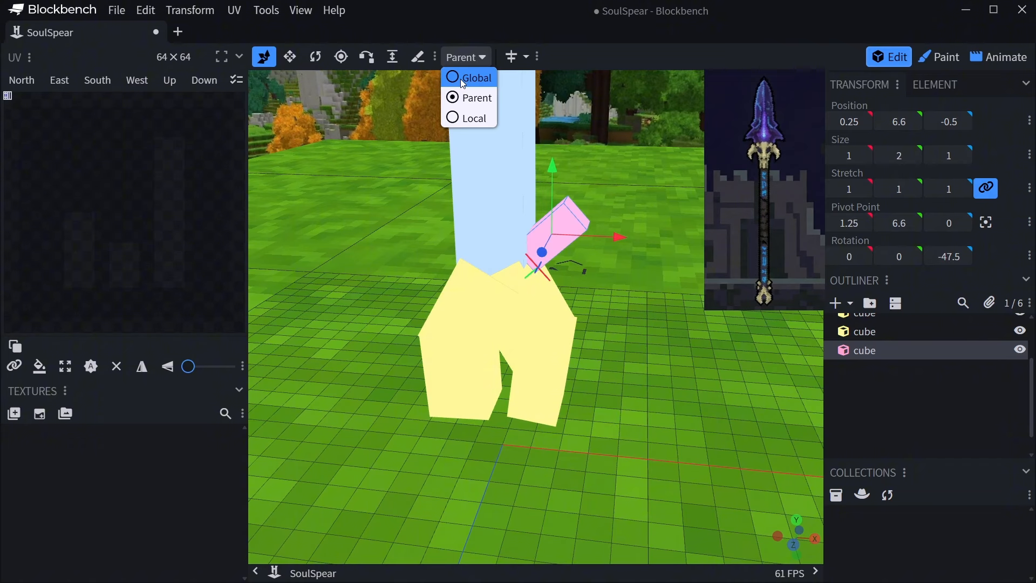
{"action": "left_click", "coordinate": [471, 119]}
{"action": "left_click_drag", "start_coordinate": [604, 216], "coordinate": [574, 220]}
{"action": "right_click_drag", "start_coordinate": [583, 290], "coordinate": [586, 342]}
Step: Duplicate the tilted side cube and move the copy straight up in global space to Y 7.6
{"action": "key", "text": "ctrl+d"}
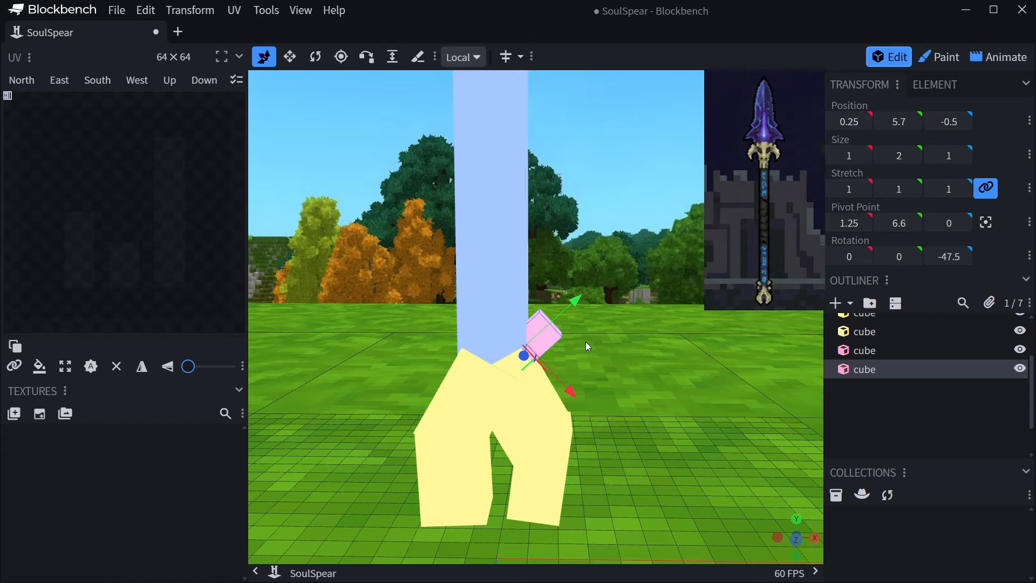
{"action": "left_click", "coordinate": [463, 57]}
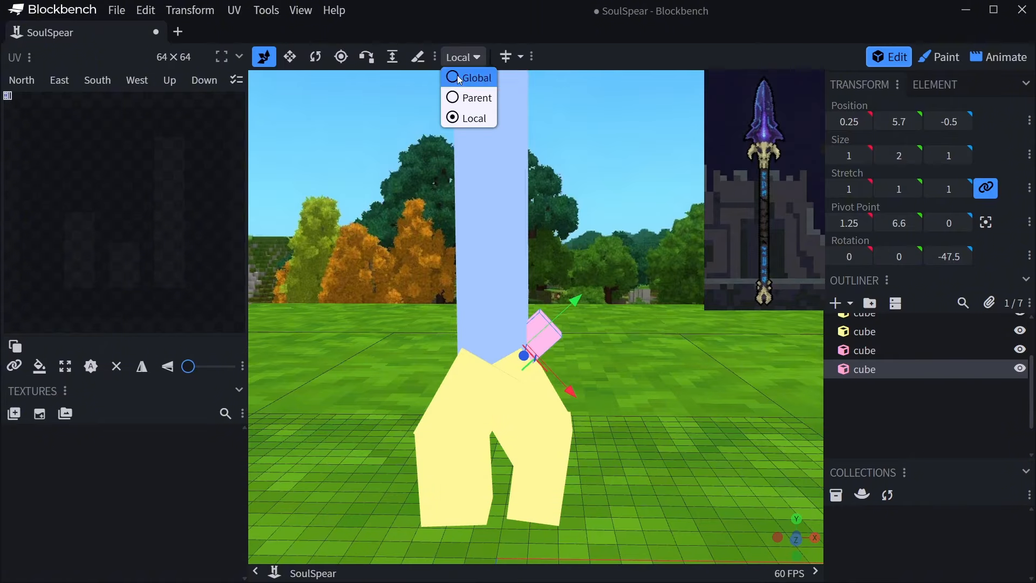
{"action": "left_click", "coordinate": [458, 76]}
{"action": "left_click_drag", "start_coordinate": [527, 278], "coordinate": [527, 231]}
Step: Shift the upper copy in local space to X 0.55, Y 7.7 and thin it to 0.7 × 2 × 0.8
{"action": "left_click", "coordinate": [464, 57]}
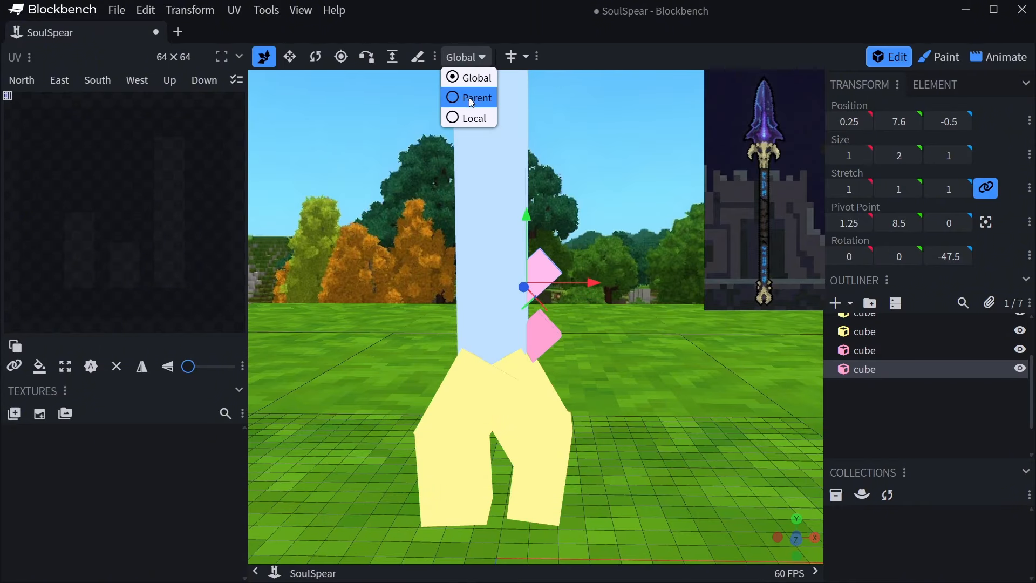
{"action": "left_click", "coordinate": [468, 120]}
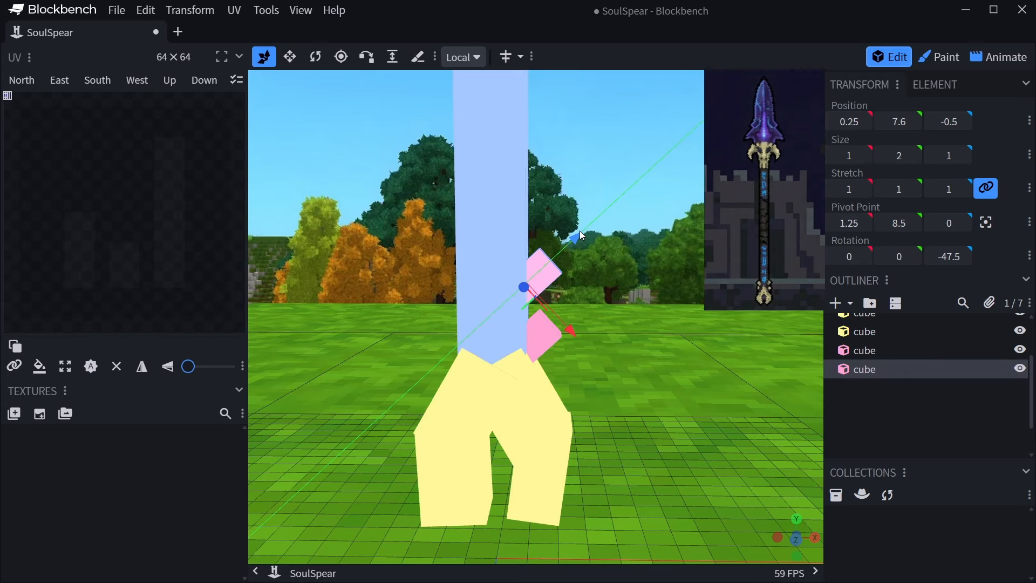
{"action": "left_click_drag", "start_coordinate": [579, 232], "coordinate": [591, 225]}
{"action": "left_click_drag", "start_coordinate": [601, 286], "coordinate": [565, 250]}
{"action": "left_click_drag", "start_coordinate": [587, 292], "coordinate": [578, 361]}
{"action": "key", "text": "s"}
{"action": "left_click_drag", "start_coordinate": [487, 224], "coordinate": [500, 284]}
Step: Duplicate the lower tilted side cube and move the copy along global X to -2.75 on the shaft's opposite side
{"action": "left_click", "coordinate": [559, 326]}
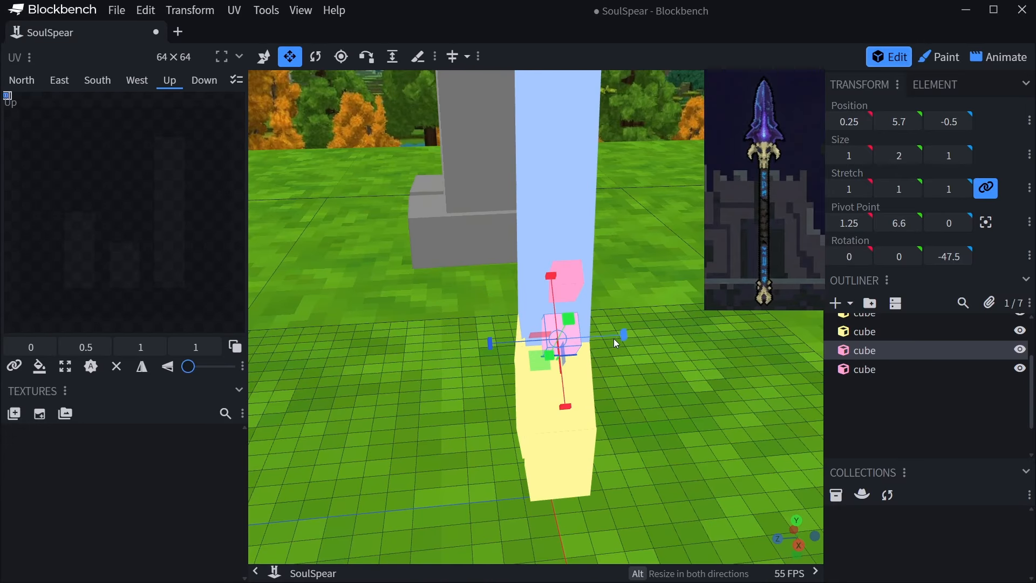
{"action": "left_click_drag", "start_coordinate": [614, 358], "coordinate": [625, 399]}
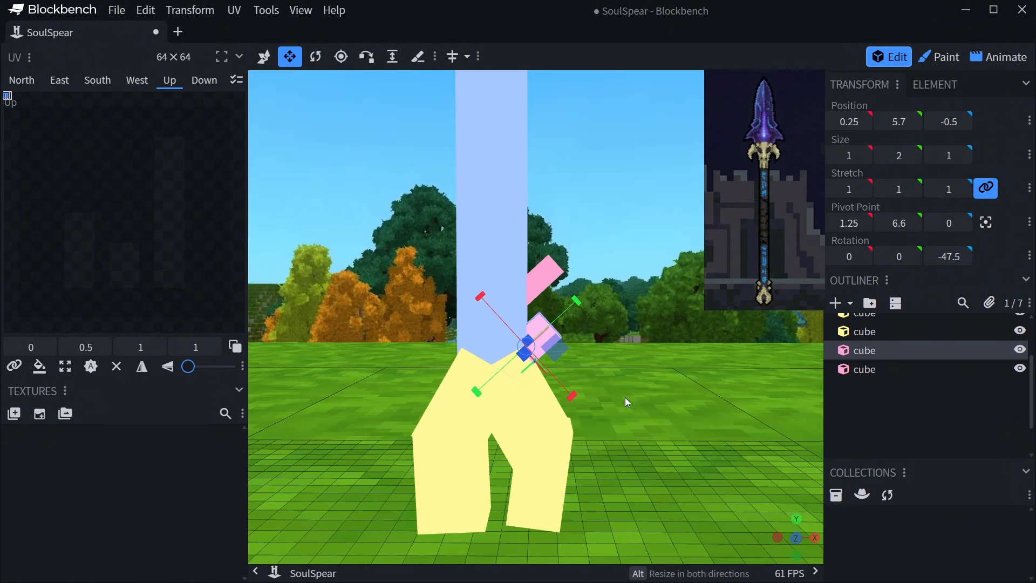
{"action": "left_click", "coordinate": [540, 277]}
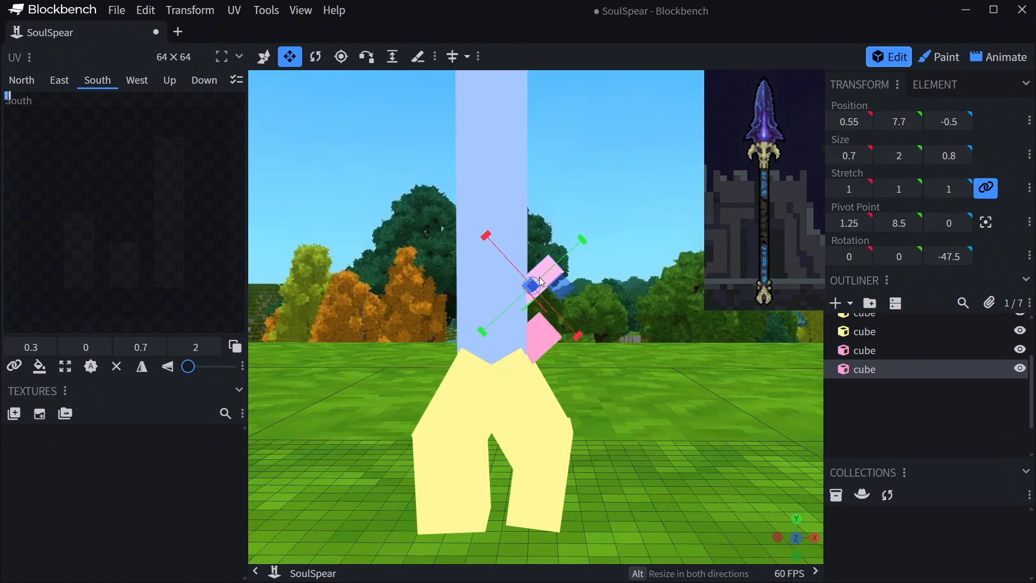
{"action": "left_click", "coordinate": [541, 338]}
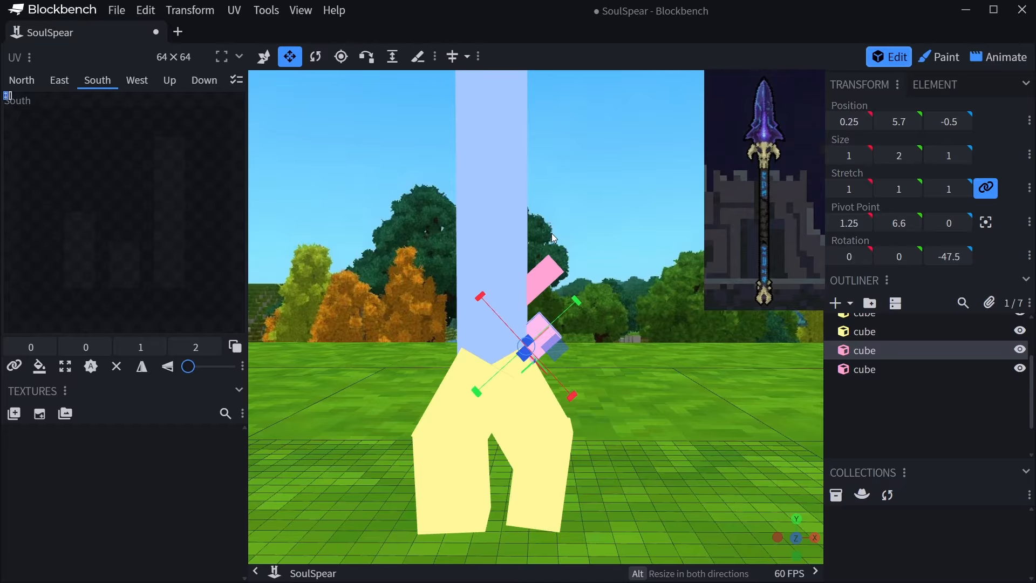
{"action": "key", "text": "v"}
{"action": "left_click", "coordinate": [464, 57]}
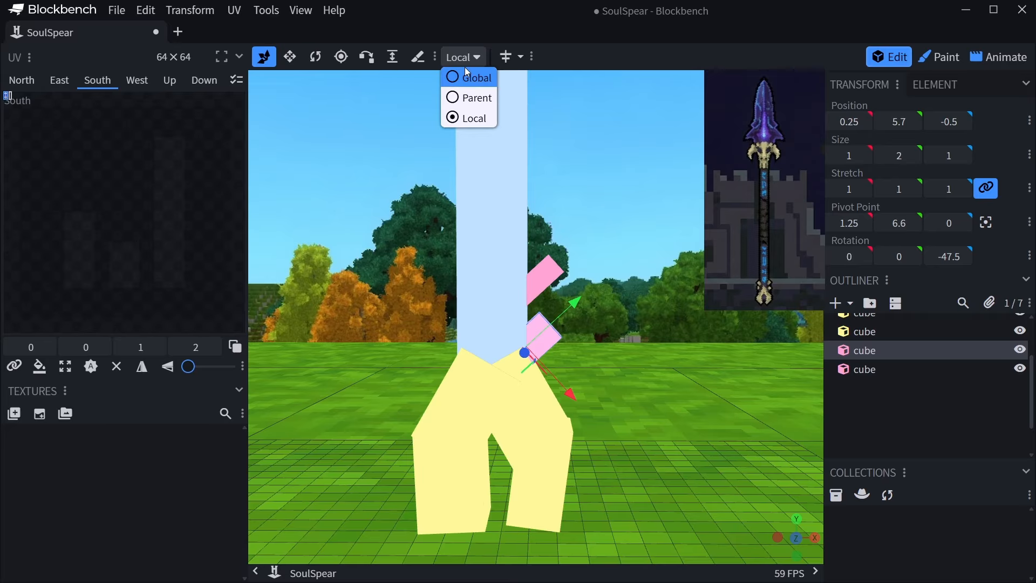
{"action": "left_click", "coordinate": [466, 78]}
{"action": "key", "text": "ctrl+d"}
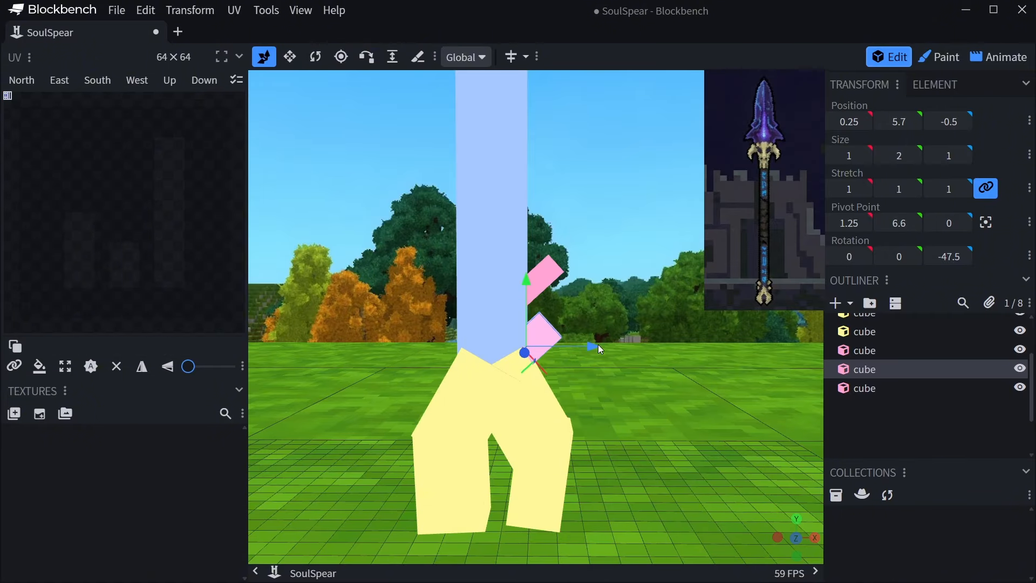
{"action": "left_click_drag", "start_coordinate": [598, 344], "coordinate": [506, 363]}
Step: Rotate the mirrored lower cube to -127.5 degrees around Z and fit it against the shaft at X -2.55, Y 5.8
{"action": "key", "text": "r"}
{"action": "left_click_drag", "start_coordinate": [449, 324], "coordinate": [484, 404]}
{"action": "mouse_move", "coordinate": [579, 369]}
{"action": "left_mouse_down"}
{"action": "mouse_move", "coordinate": [569, 391]}
{"action": "mouse_move", "coordinate": [570, 377]}
{"action": "left_mouse_up"}
{"action": "key", "text": "ctrl+z"}
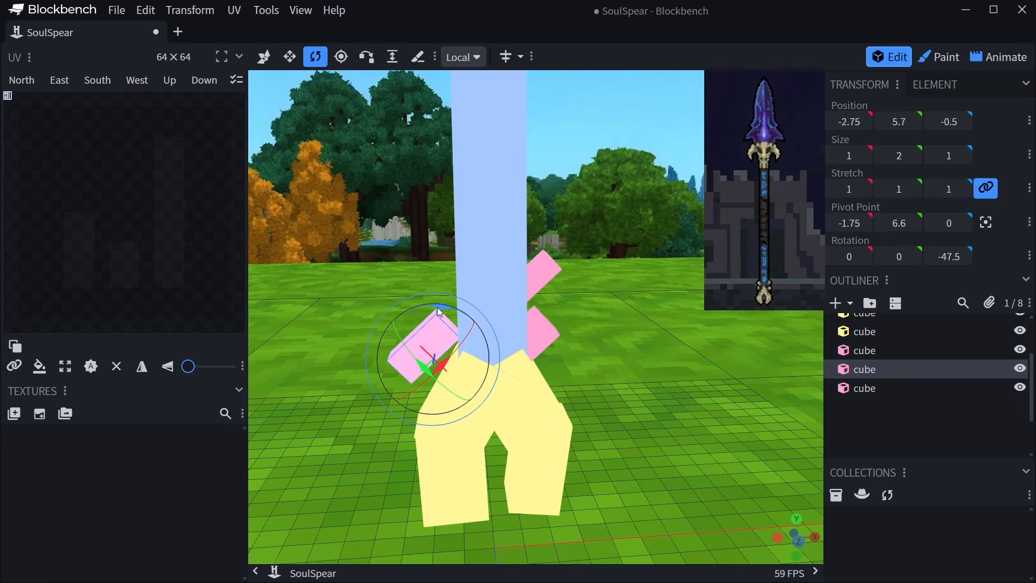
{"action": "left_click_drag", "start_coordinate": [439, 308], "coordinate": [557, 430]}
{"action": "key", "text": "v"}
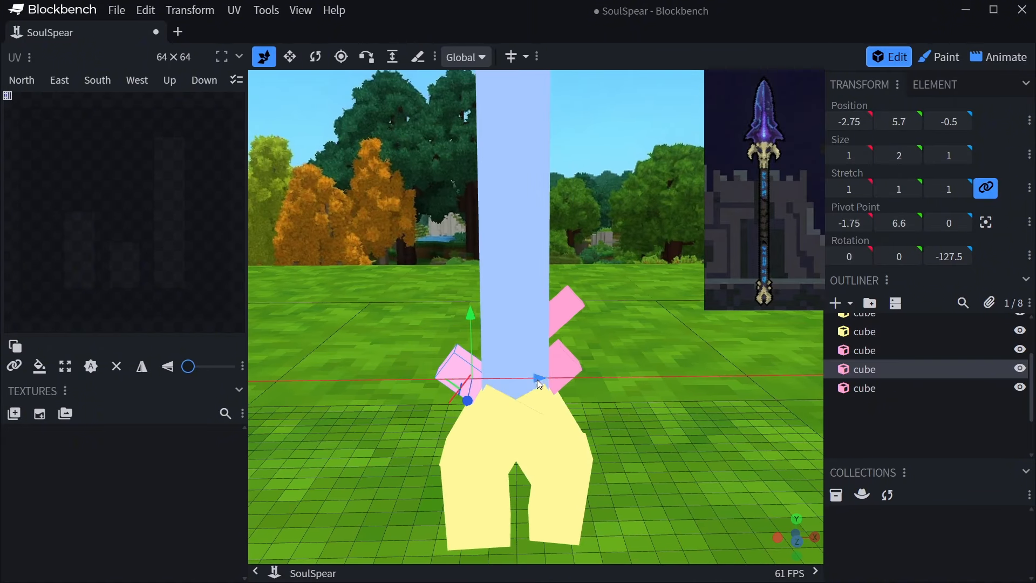
{"action": "left_click_drag", "start_coordinate": [538, 380], "coordinate": [546, 381]}
{"action": "left_click_drag", "start_coordinate": [529, 427], "coordinate": [526, 399]}
{"action": "left_click_drag", "start_coordinate": [479, 328], "coordinate": [479, 322]}
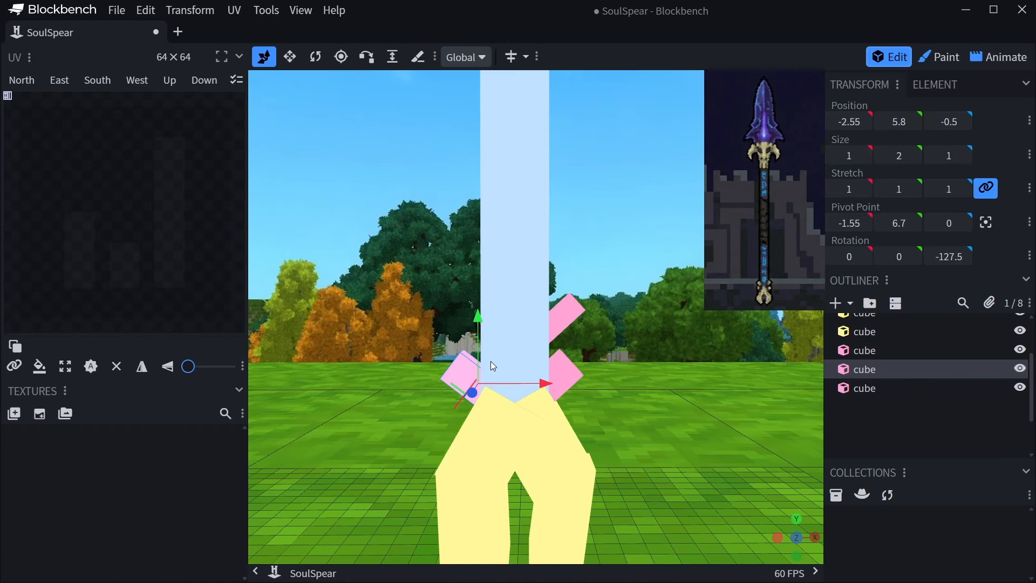
Step: Duplicate the upper small cube to the shaft's opposite side, rotate it to -137.5 degrees around Z and fine-tune its position
{"action": "left_click", "coordinate": [560, 325]}
{"action": "key", "text": "ctrl+d"}
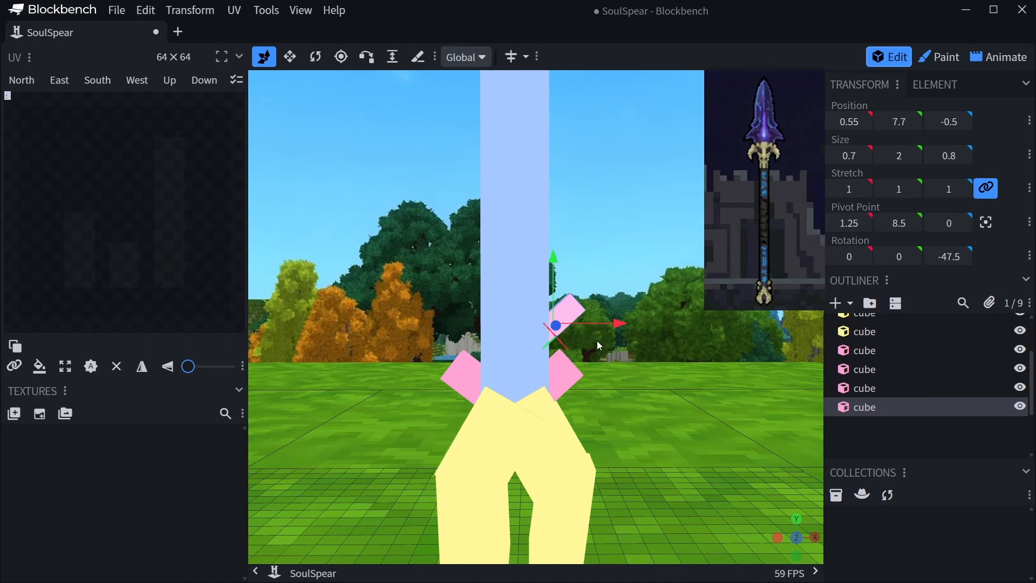
{"action": "left_click_drag", "start_coordinate": [590, 326], "coordinate": [490, 400]}
{"action": "key", "text": "r"}
{"action": "key", "text": "v"}
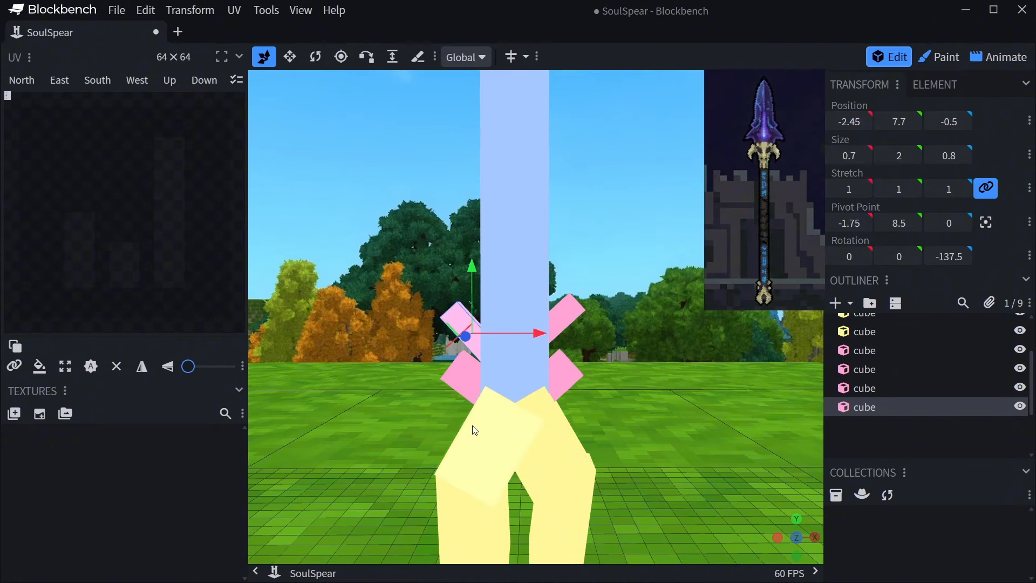
{"action": "left_click_drag", "start_coordinate": [466, 300], "coordinate": [468, 300]}
{"action": "left_click_drag", "start_coordinate": [513, 328], "coordinate": [532, 328]}
{"action": "left_click_drag", "start_coordinate": [474, 277], "coordinate": [474, 284]}
Step: Rotate the original upper side cube to -35.5 degrees around Z
{"action": "left_click", "coordinate": [566, 312]}
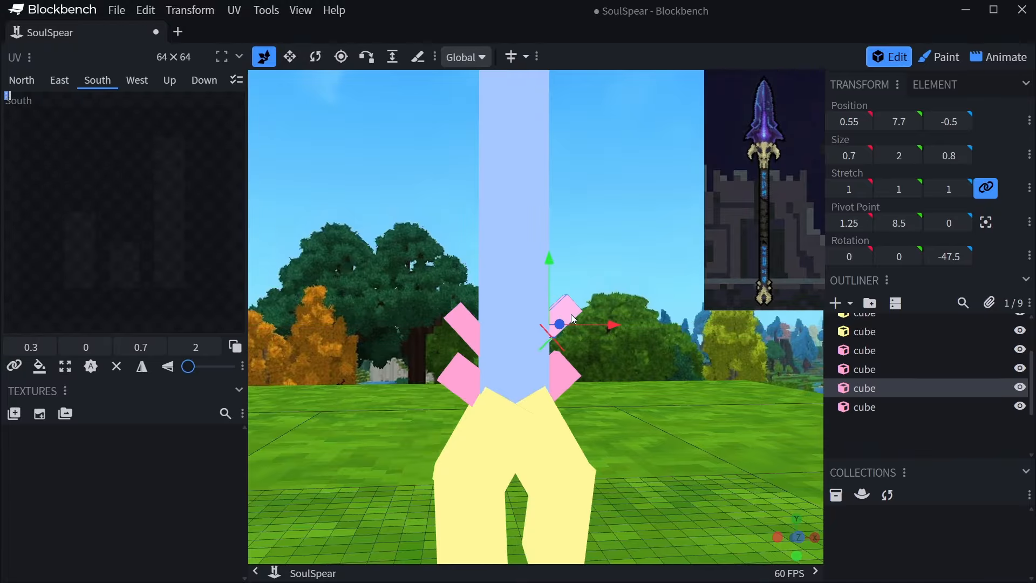
{"action": "key", "text": "r"}
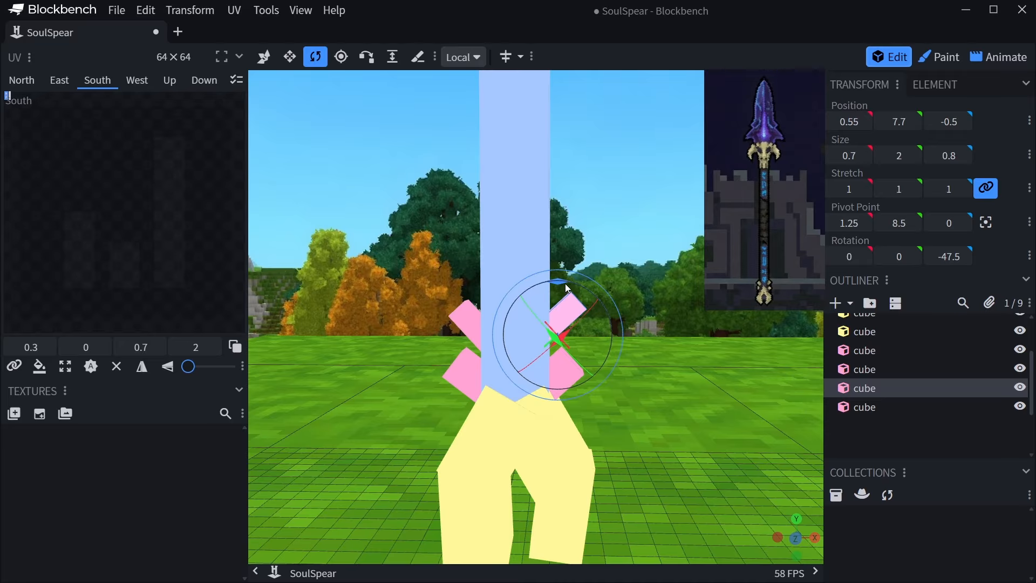
{"action": "left_click_drag", "start_coordinate": [564, 283], "coordinate": [553, 283]}
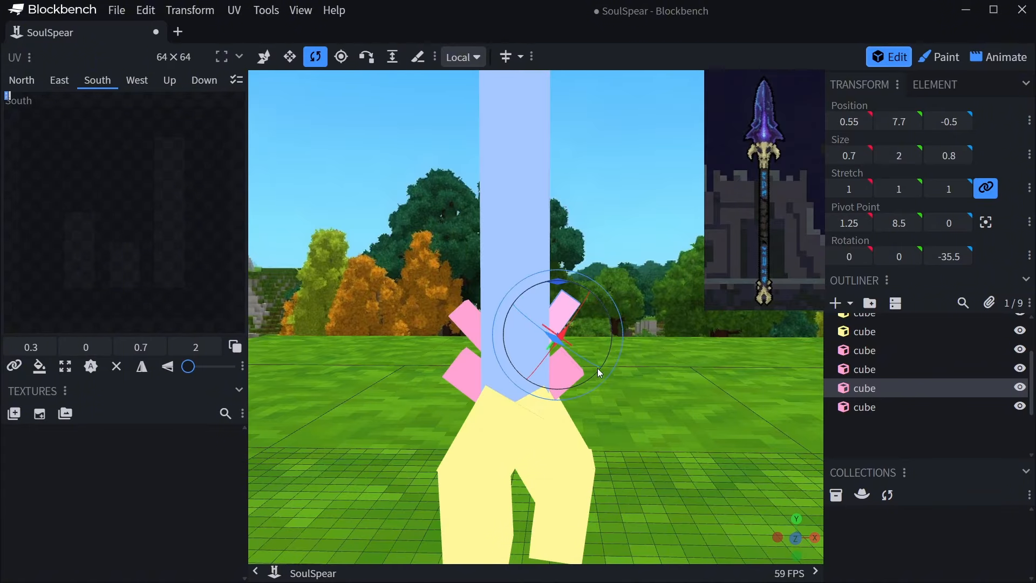
{"action": "key", "text": "v"}
{"action": "left_click_drag", "start_coordinate": [640, 360], "coordinate": [614, 386]}
{"action": "left_click", "coordinate": [614, 385]}
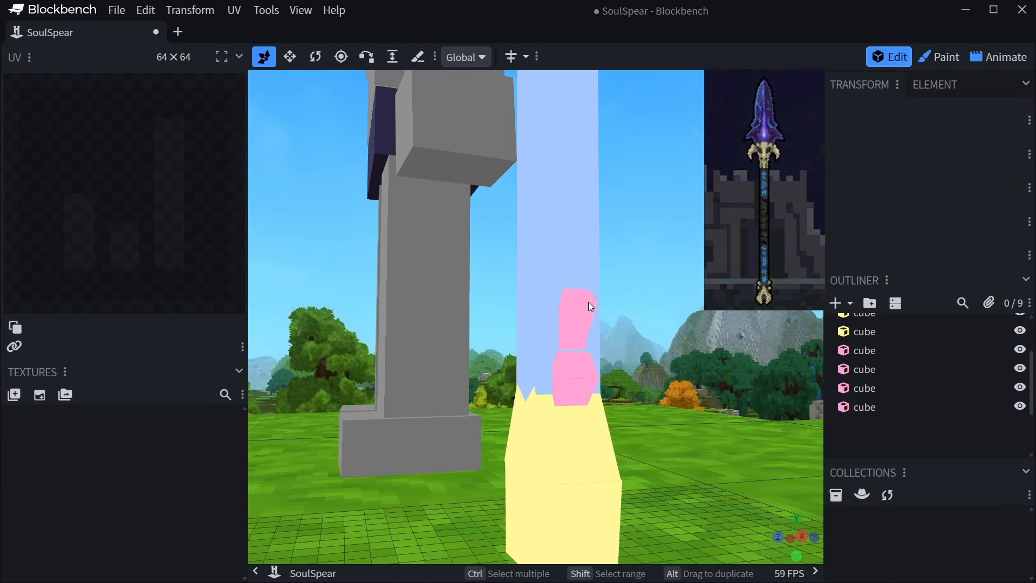
Step: Add a cube at the shaft's upper end at Y 58 and widen its X size to 3
{"action": "left_click_drag", "start_coordinate": [588, 303], "coordinate": [570, 228]}
{"action": "scroll", "coordinate": [570, 228], "scroll_direction": "down", "scroll_amount": 10}
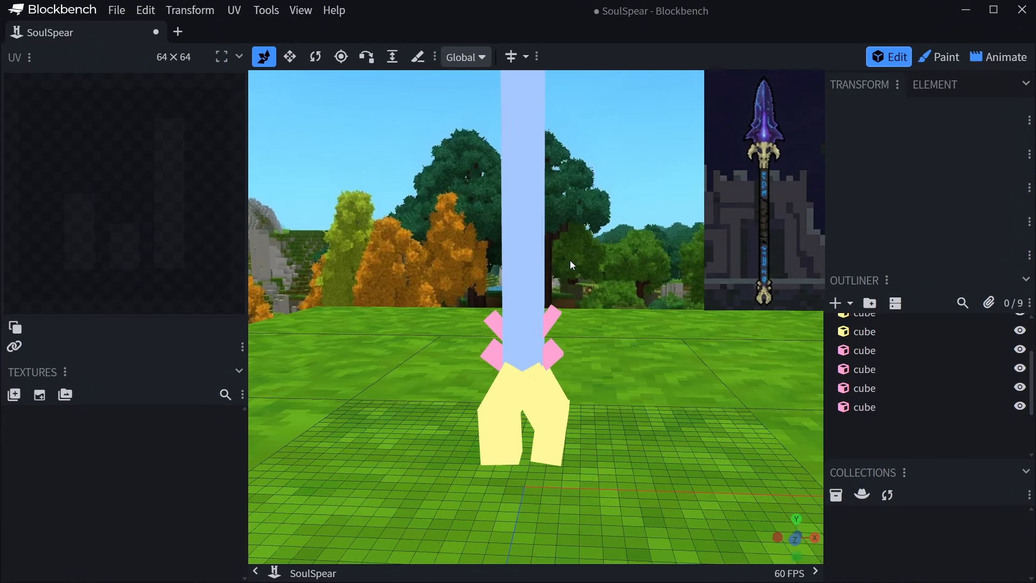
{"action": "left_click_drag", "start_coordinate": [592, 181], "coordinate": [601, 221]}
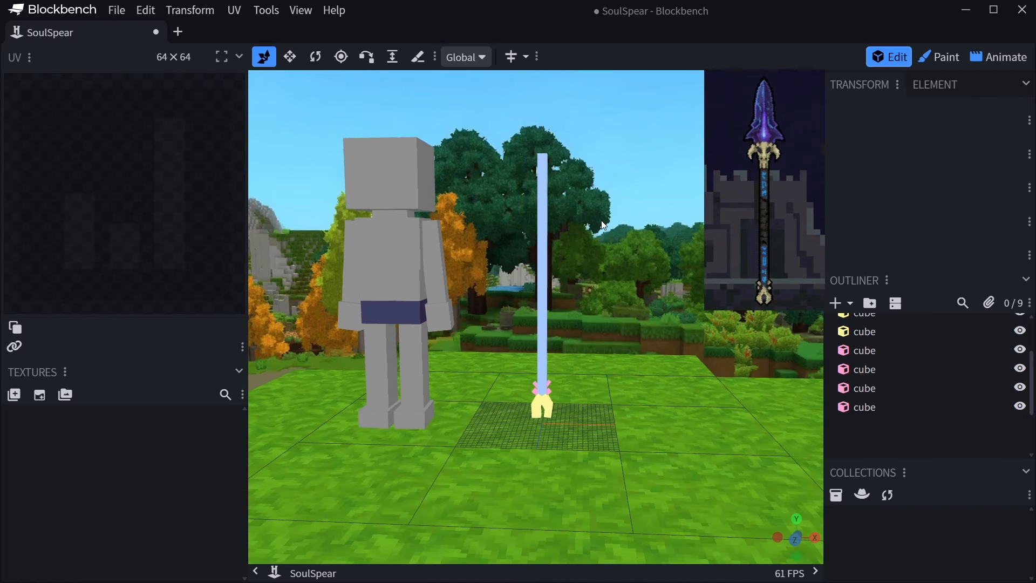
{"action": "scroll", "coordinate": [573, 281], "scroll_direction": "up", "scroll_amount": 8}
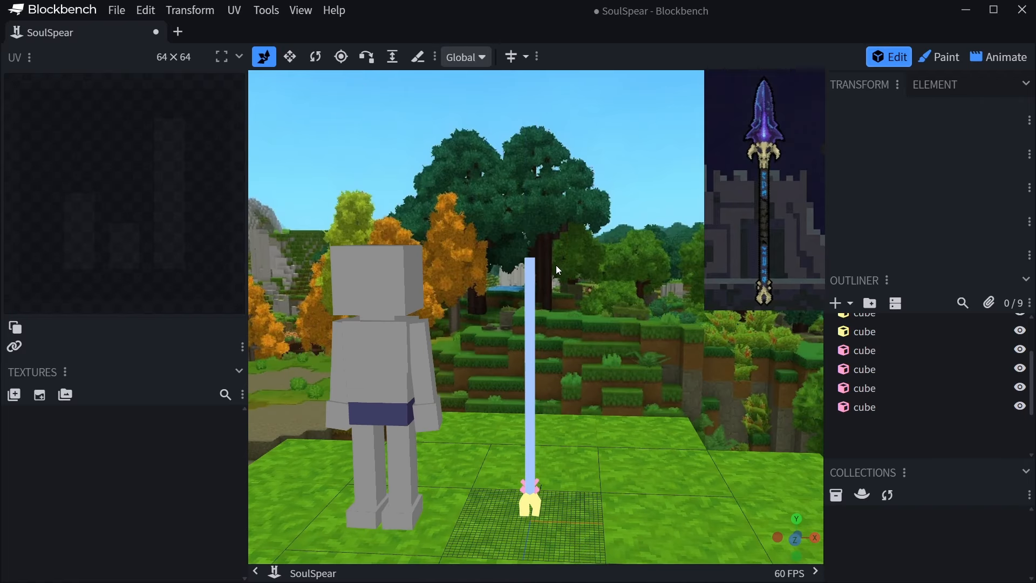
{"action": "left_click_drag", "start_coordinate": [581, 226], "coordinate": [551, 259]}
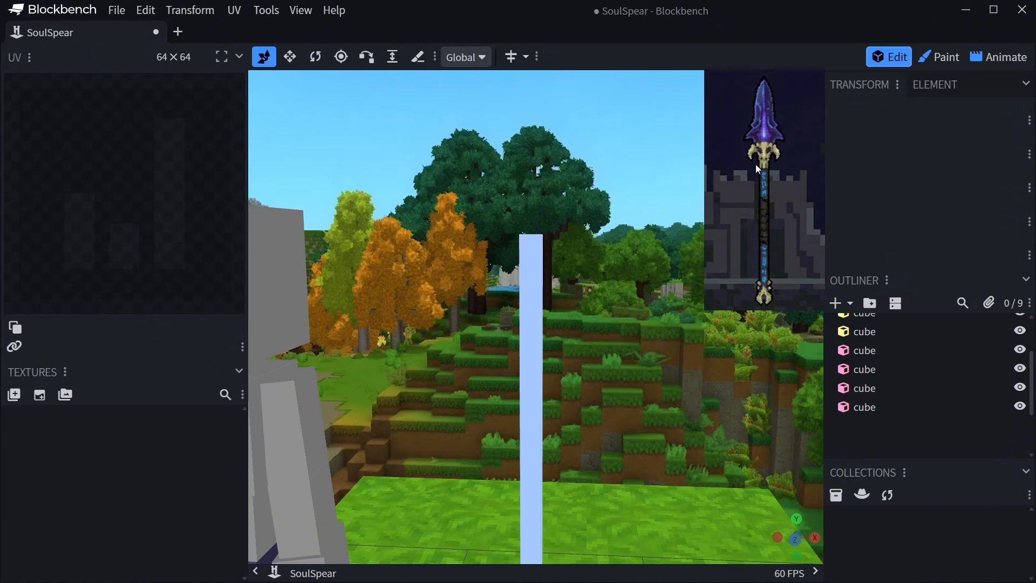
{"action": "left_click_drag", "start_coordinate": [603, 399], "coordinate": [603, 300]}
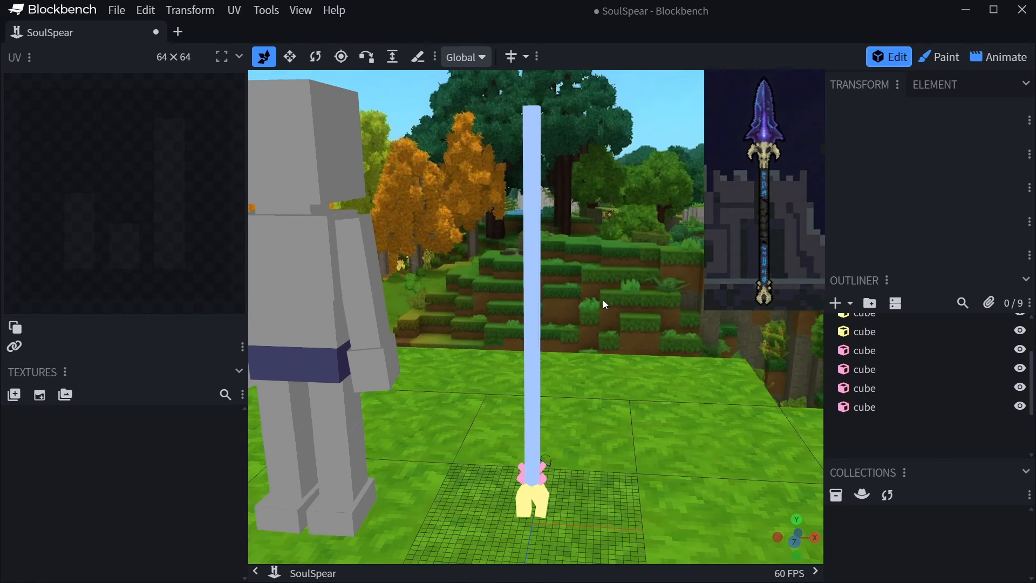
{"action": "left_click", "coordinate": [852, 305]}
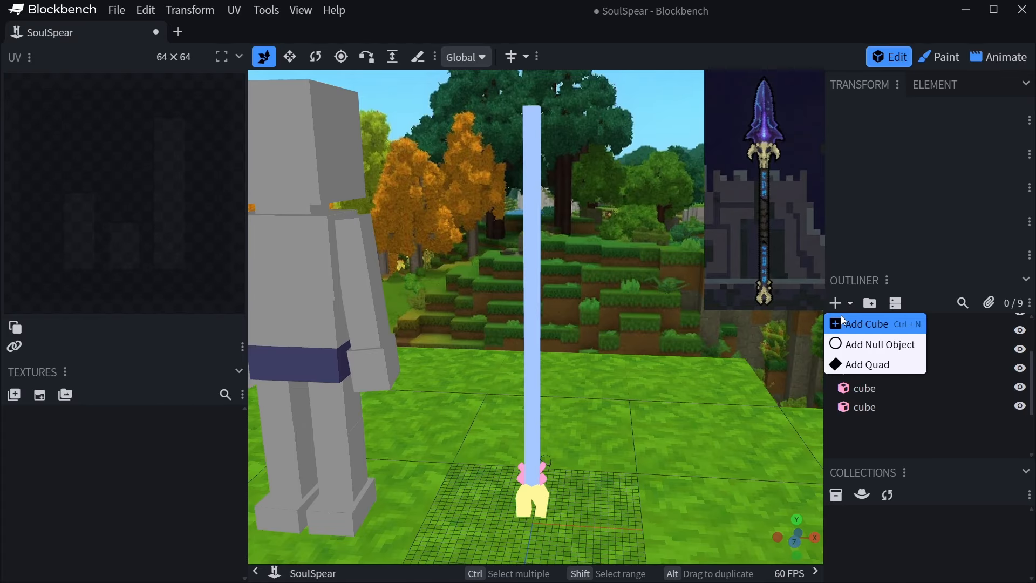
{"action": "left_click", "coordinate": [844, 324]}
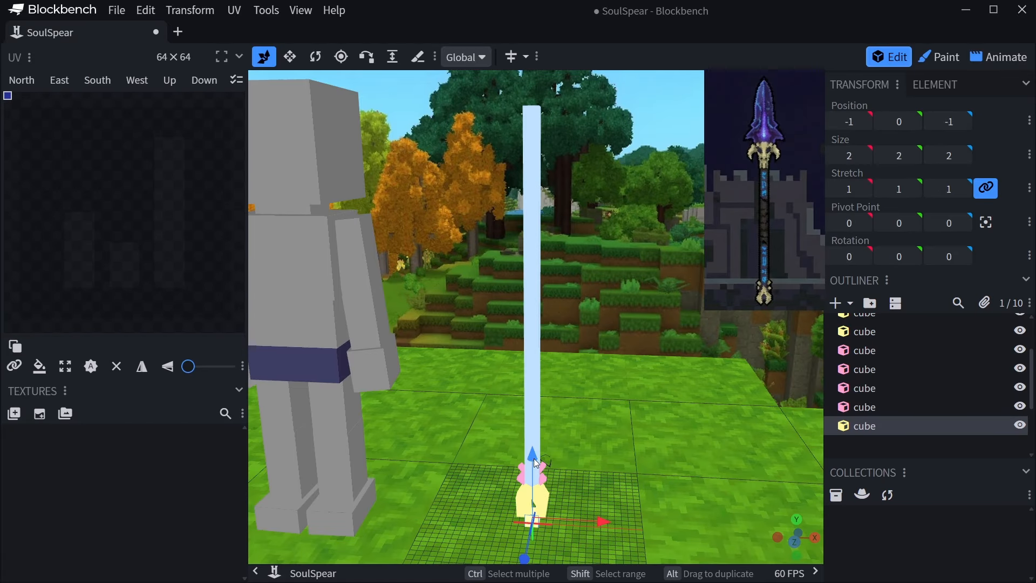
{"action": "left_click_drag", "start_coordinate": [533, 458], "coordinate": [565, 290]}
{"action": "left_click_drag", "start_coordinate": [507, 269], "coordinate": [507, 345]}
{"action": "key", "text": "s"}
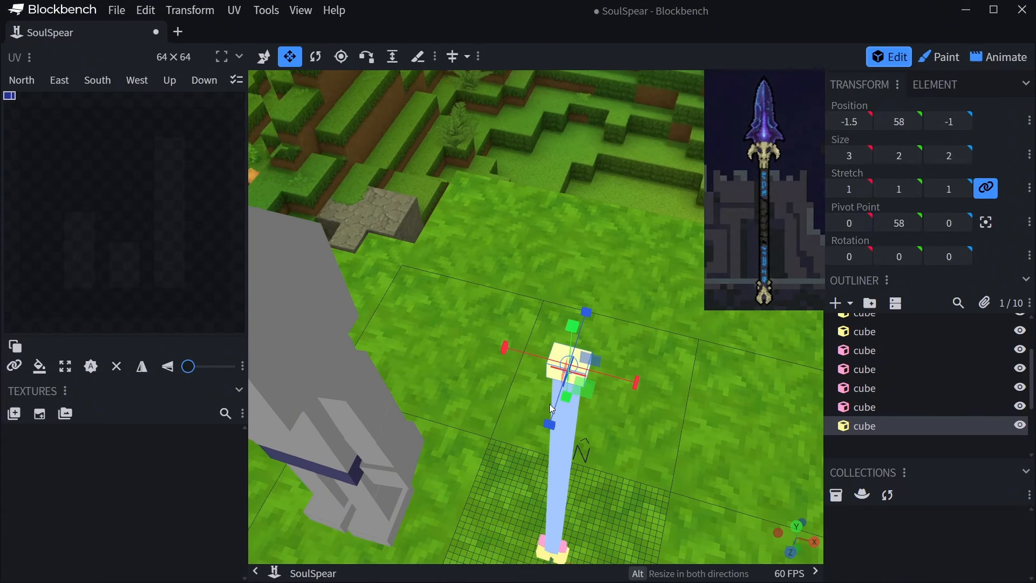
Step: Enlarge the cube at the shaft's upper end to 3 × 5.5 × 3, centred on the shaft
{"action": "left_click_drag", "start_coordinate": [551, 413], "coordinate": [546, 417]}
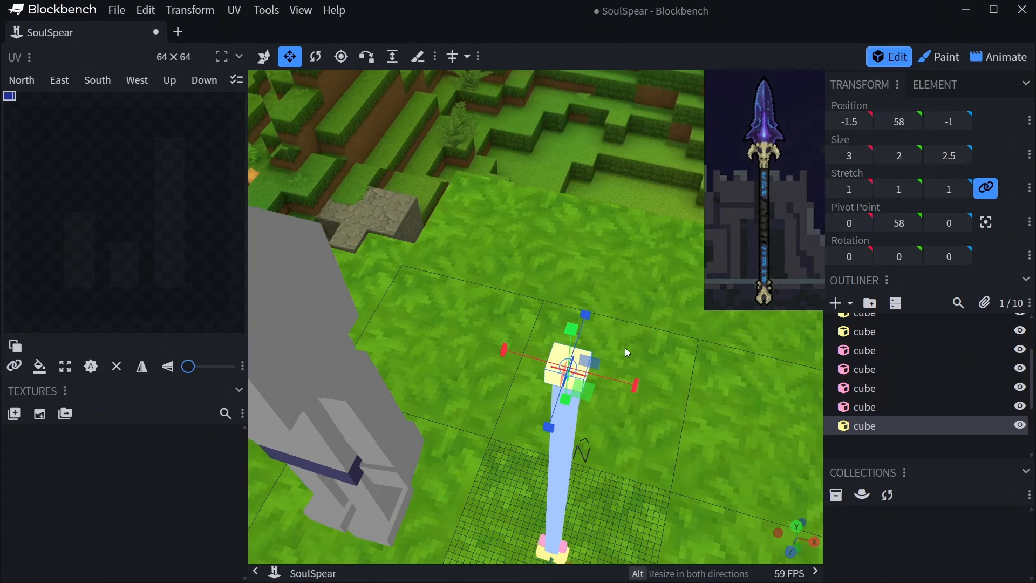
{"action": "left_click_drag", "start_coordinate": [625, 348], "coordinate": [476, 343]}
{"action": "left_click_drag", "start_coordinate": [539, 338], "coordinate": [543, 339]}
{"action": "left_click_drag", "start_coordinate": [543, 339], "coordinate": [656, 401]}
{"action": "left_click_drag", "start_coordinate": [580, 357], "coordinate": [550, 337]}
{"action": "left_click_drag", "start_coordinate": [615, 318], "coordinate": [555, 361]}
Step: Duplicate the cube at the shaft's upper end and stack the copy directly on it at Y 60
{"action": "key", "text": "ctrl+d"}
{"action": "left_click_drag", "start_coordinate": [523, 315], "coordinate": [530, 244]}
{"action": "left_click_drag", "start_coordinate": [610, 264], "coordinate": [622, 240]}
{"action": "left_click_drag", "start_coordinate": [534, 209], "coordinate": [533, 212]}
{"action": "left_click_drag", "start_coordinate": [605, 236], "coordinate": [609, 225]}
{"action": "left_click_drag", "start_coordinate": [534, 207], "coordinate": [534, 212]}
{"action": "left_click_drag", "start_coordinate": [601, 244], "coordinate": [607, 267]}
Step: Tilt the stacked copy to -10 degrees around Z and shift it to X -0.85 so its base meets the cube below
{"action": "key", "text": "s"}
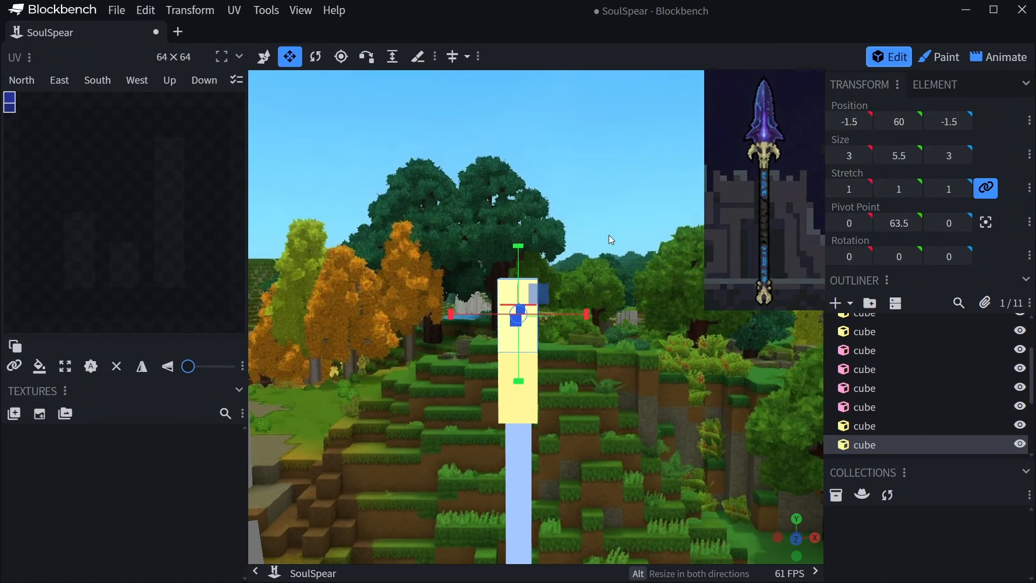
{"action": "key", "text": "r"}
{"action": "left_click_drag", "start_coordinate": [590, 271], "coordinate": [628, 322]}
{"action": "left_click_drag", "start_coordinate": [547, 258], "coordinate": [555, 274]}
{"action": "mouse_move", "coordinate": [582, 357]}
{"action": "left_mouse_down"}
{"action": "mouse_move", "coordinate": [608, 339]}
{"action": "mouse_move", "coordinate": [588, 341]}
{"action": "left_mouse_up"}
{"action": "key", "text": "v"}
{"action": "left_click_drag", "start_coordinate": [579, 305], "coordinate": [588, 304]}
{"action": "left_click_drag", "start_coordinate": [578, 348], "coordinate": [609, 350]}
{"action": "scroll", "coordinate": [582, 352], "scroll_direction": "up", "scroll_amount": 8}
{"action": "left_click_drag", "start_coordinate": [588, 285], "coordinate": [578, 292]}
{"action": "mouse_move", "coordinate": [594, 342]}
{"action": "left_mouse_down"}
{"action": "mouse_move", "coordinate": [594, 367]}
{"action": "mouse_move", "coordinate": [603, 343]}
{"action": "mouse_move", "coordinate": [595, 383]}
{"action": "mouse_move", "coordinate": [605, 340]}
{"action": "left_mouse_up"}
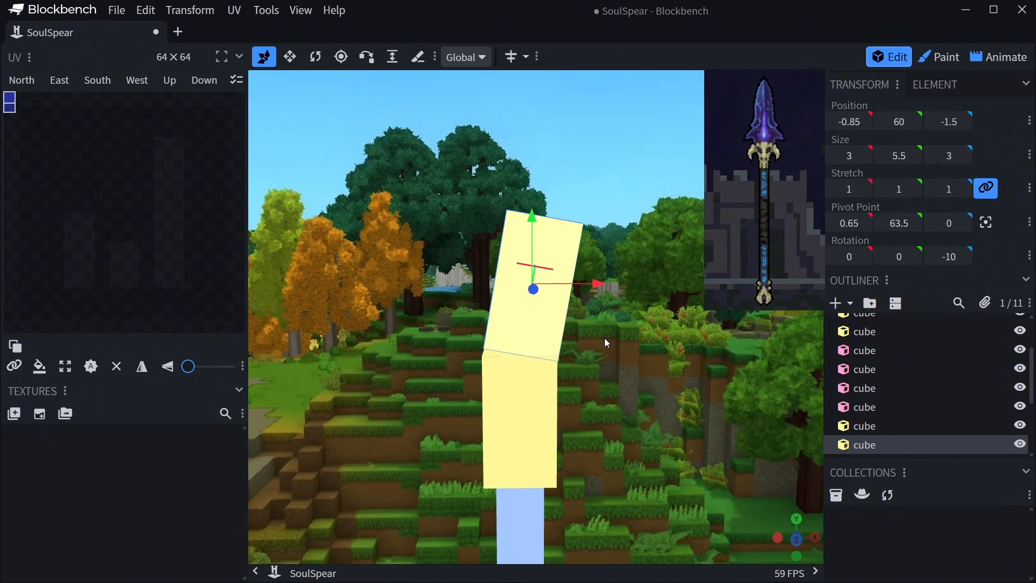
Step: Duplicate the tilted cube and mirror the copy, rotating it to 10 degrees around Z and shifting it to X -2.15
{"action": "key", "text": "ctrl+d"}
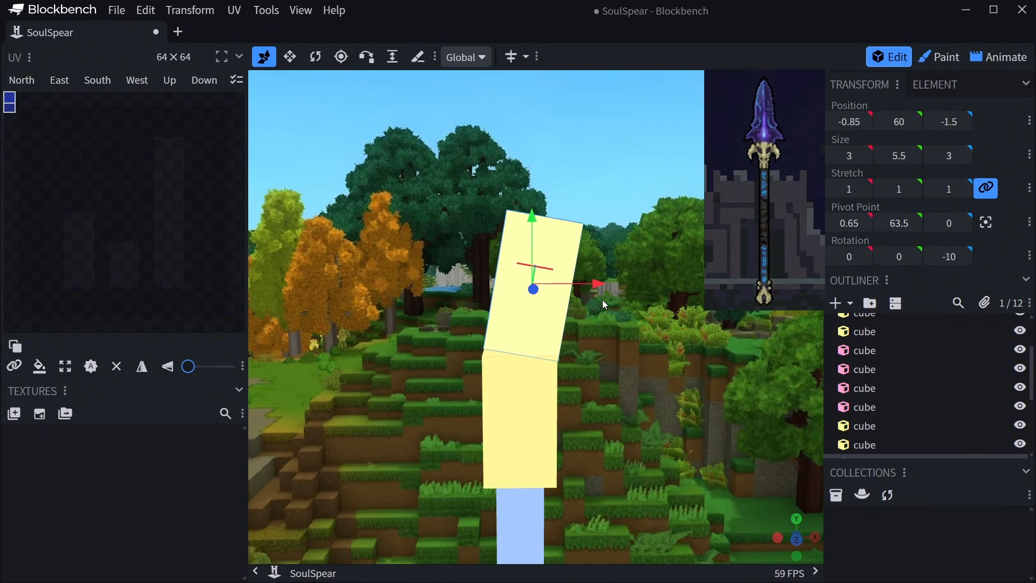
{"action": "key", "text": "r"}
{"action": "left_click_drag", "start_coordinate": [513, 217], "coordinate": [494, 233]}
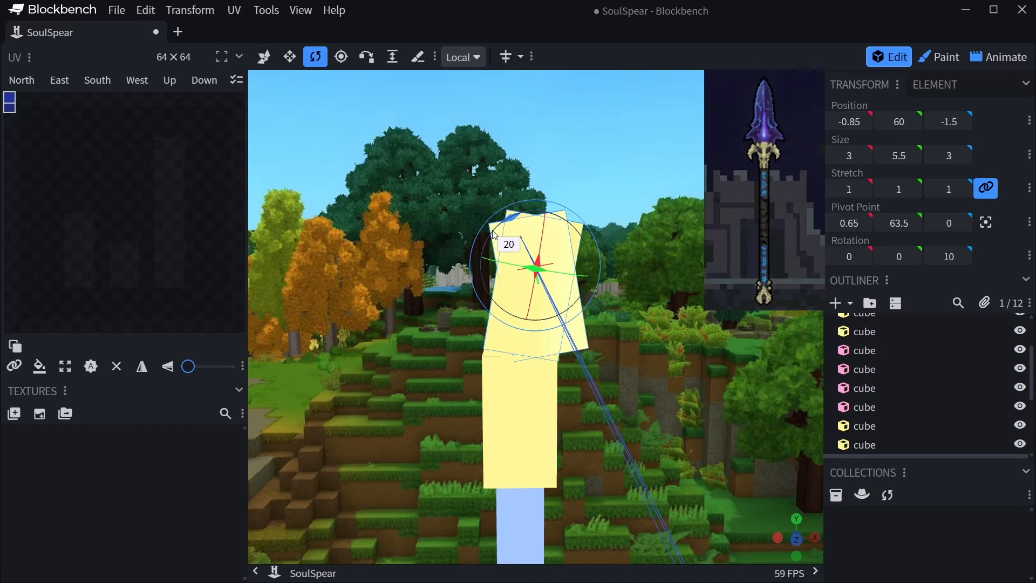
{"action": "key", "text": "v"}
{"action": "left_click_drag", "start_coordinate": [607, 286], "coordinate": [573, 286]}
{"action": "left_click_drag", "start_coordinate": [627, 380], "coordinate": [621, 370]}
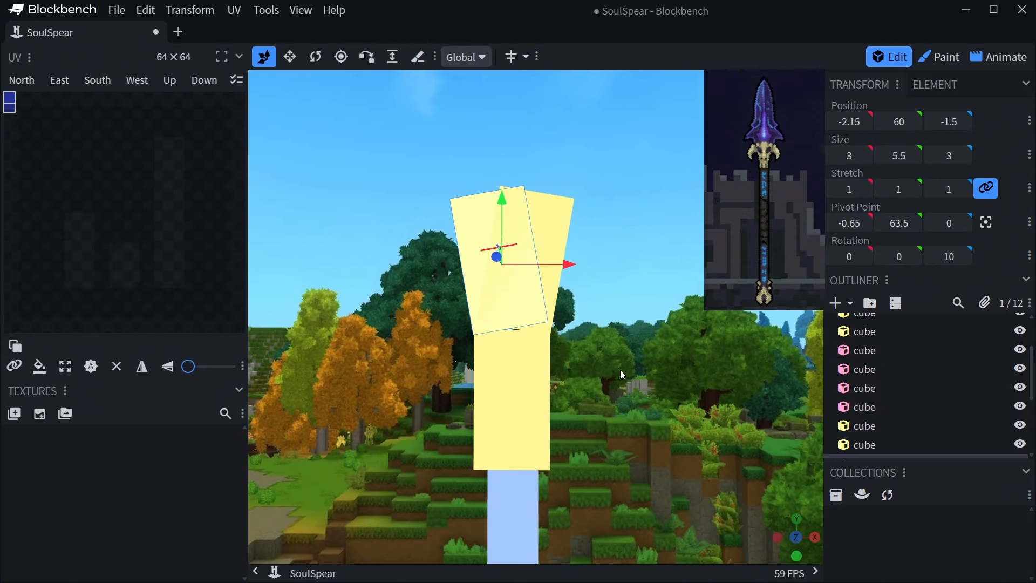
{"action": "scroll", "coordinate": [893, 378], "scroll_direction": "down", "scroll_amount": 3}
{"action": "left_click", "coordinate": [898, 384]}
{"action": "mouse_move", "coordinate": [619, 330]}
{"action": "left_mouse_down"}
{"action": "mouse_move", "coordinate": [617, 373]}
{"action": "mouse_move", "coordinate": [623, 323]}
{"action": "left_mouse_up"}
{"action": "right_click_drag", "start_coordinate": [623, 333], "coordinate": [623, 305]}
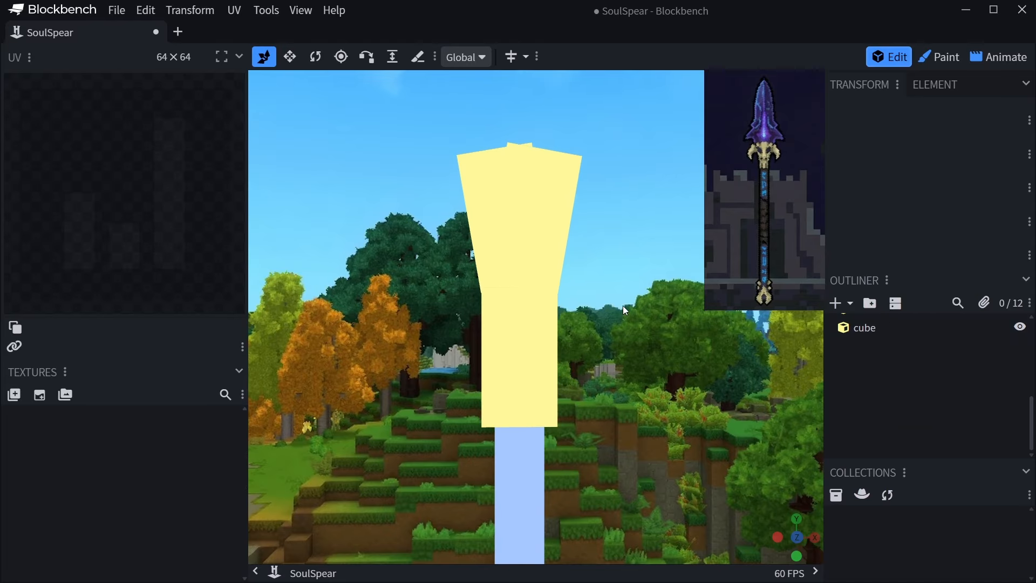
{"action": "scroll", "coordinate": [620, 309], "scroll_direction": "down", "scroll_amount": 3}
{"action": "left_click_drag", "start_coordinate": [623, 308], "coordinate": [623, 335]}
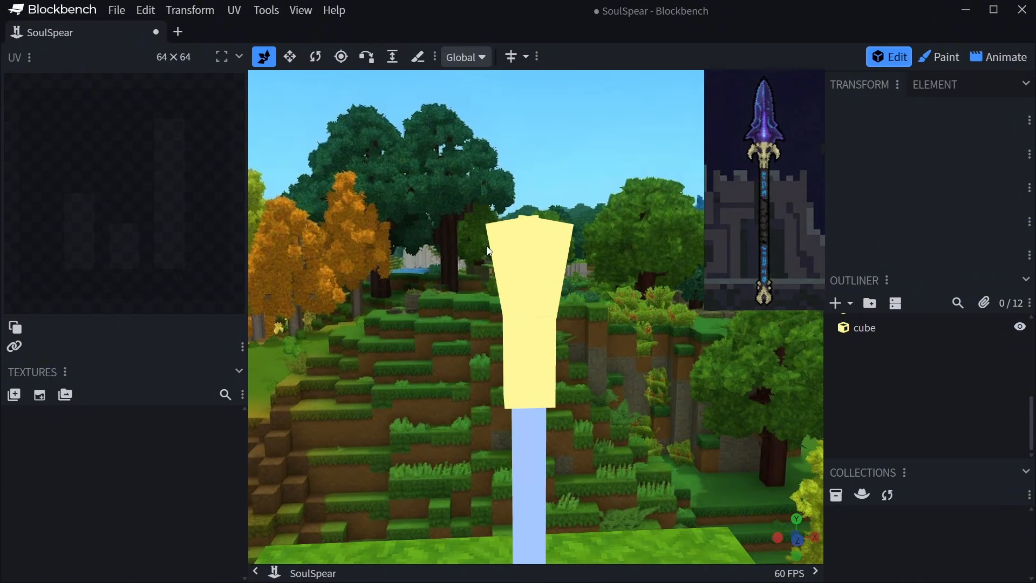
Step: Duplicate the cube tilted to 10 degrees and move the copy across to X 0.85
{"action": "left_click", "coordinate": [489, 251]}
{"action": "key", "text": "ctrl+d"}
{"action": "left_click_drag", "start_coordinate": [561, 263], "coordinate": [633, 265]}
{"action": "key", "text": "r"}
{"action": "left_click_drag", "start_coordinate": [624, 318], "coordinate": [552, 319]}
Step: Trim the copy's inner side and lower end to an X size of 2 and a Y size of 4.5
{"action": "key", "text": "s"}
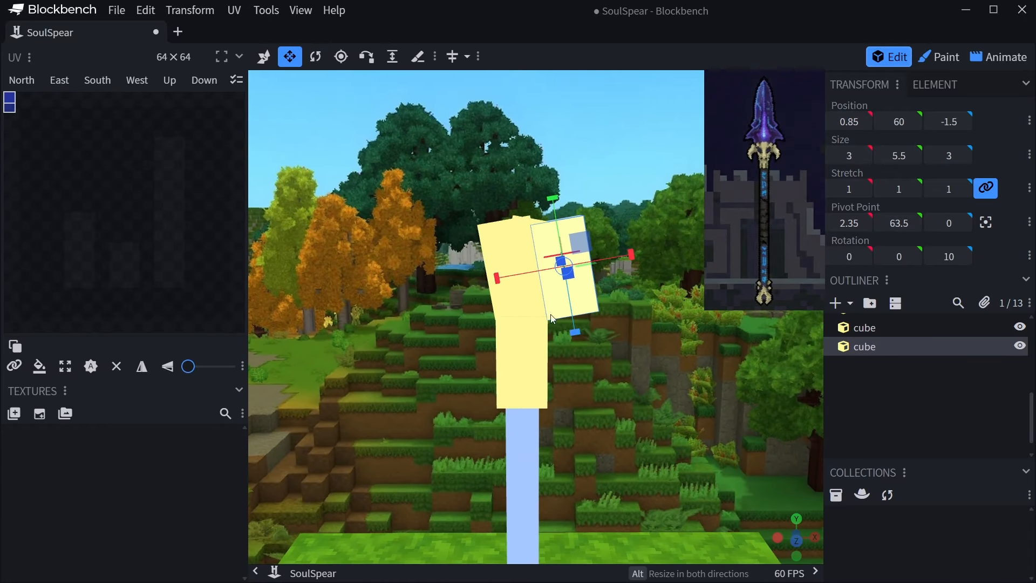
{"action": "left_click_drag", "start_coordinate": [497, 278], "coordinate": [506, 274]}
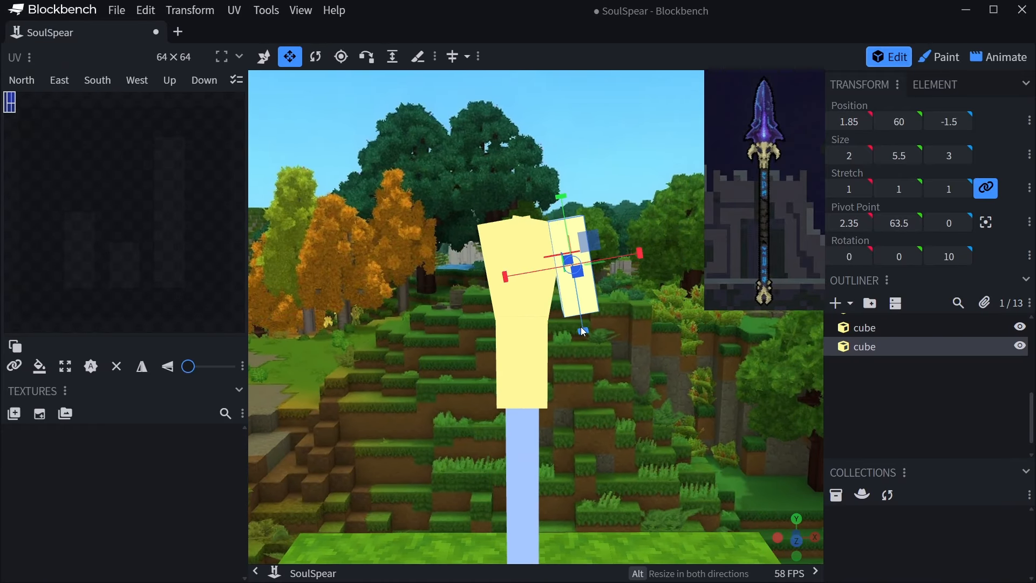
{"action": "left_click_drag", "start_coordinate": [587, 332], "coordinate": [597, 378]}
{"action": "key", "text": "v"}
Step: Rotate the trimmed copy to 47.5 degrees around Z and shift it to X 1.65 so it branches off the head
{"action": "key", "text": "r"}
{"action": "left_click_drag", "start_coordinate": [560, 221], "coordinate": [493, 269]}
{"action": "mouse_move", "coordinate": [590, 352]}
{"action": "left_mouse_down"}
{"action": "mouse_move", "coordinate": [581, 319]}
{"action": "mouse_move", "coordinate": [568, 335]}
{"action": "mouse_move", "coordinate": [575, 296]}
{"action": "mouse_move", "coordinate": [565, 327]}
{"action": "mouse_move", "coordinate": [544, 333]}
{"action": "mouse_move", "coordinate": [597, 365]}
{"action": "mouse_move", "coordinate": [601, 355]}
{"action": "left_mouse_up"}
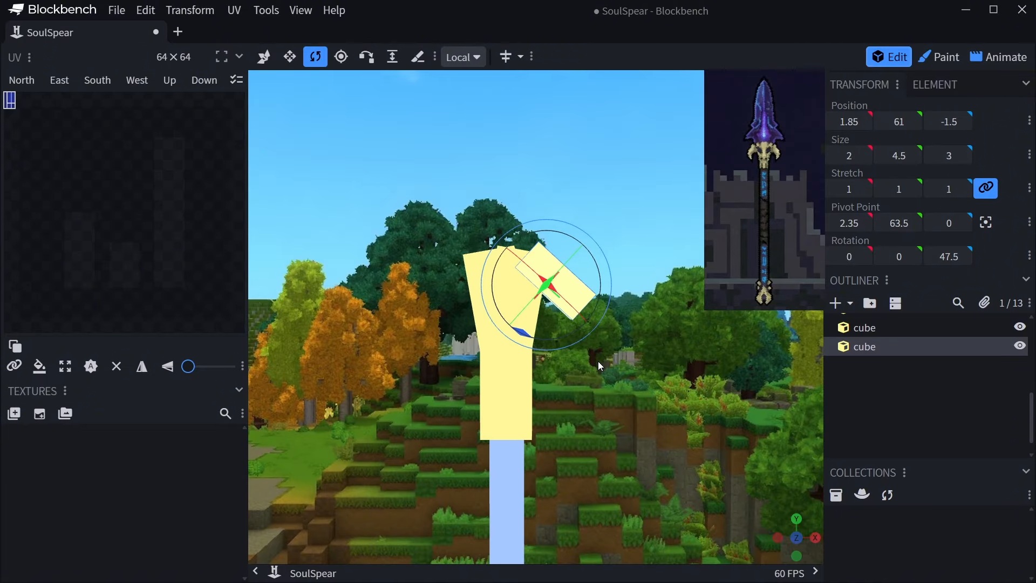
{"action": "scroll", "coordinate": [598, 361], "scroll_direction": "up", "scroll_amount": 2}
{"action": "key", "text": "v"}
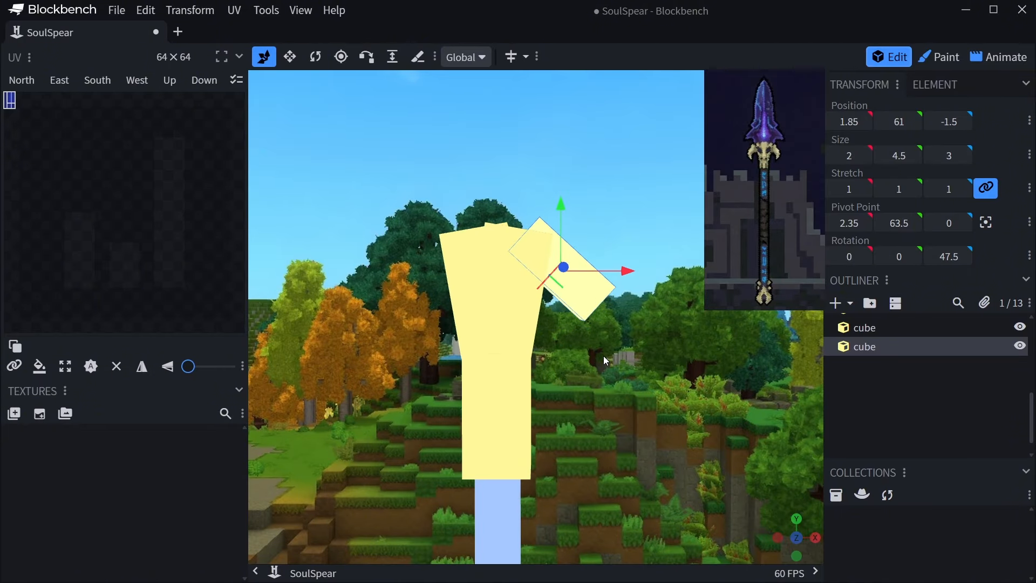
{"action": "left_click_drag", "start_coordinate": [623, 269], "coordinate": [615, 271]}
{"action": "key", "text": "r"}
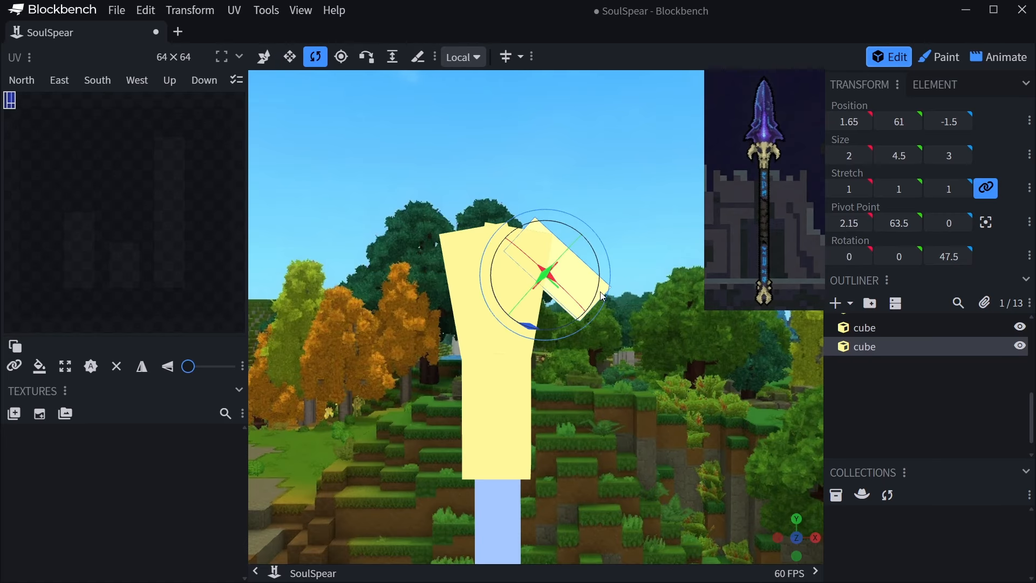
Step: Reduce the branching cube's Y size to 3.9 and its depth to 2.8, centred on the head
{"action": "key", "text": "s"}
{"action": "left_click_drag", "start_coordinate": [603, 311], "coordinate": [597, 313]}
{"action": "left_click_drag", "start_coordinate": [599, 359], "coordinate": [601, 362]}
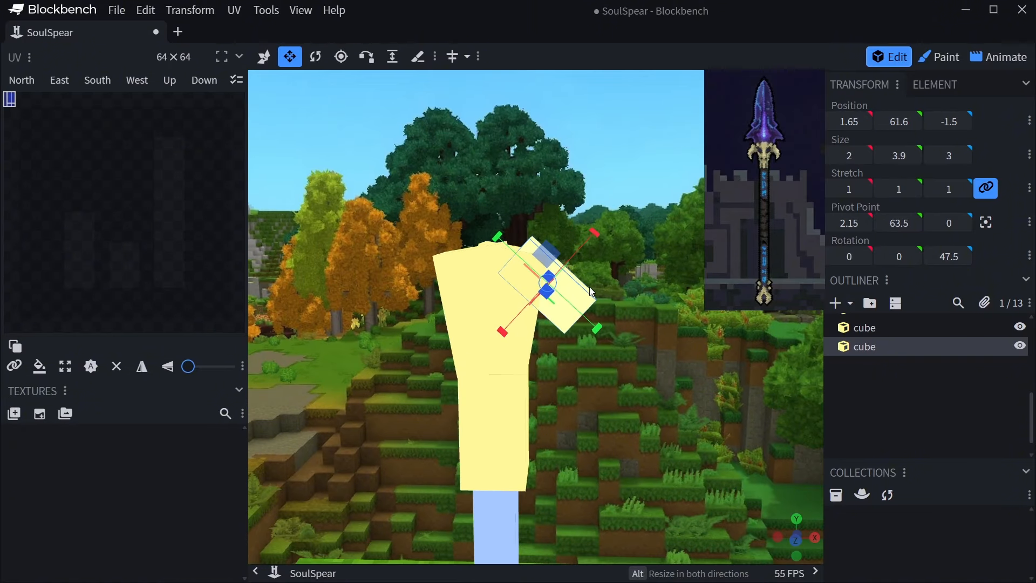
{"action": "left_click_drag", "start_coordinate": [583, 293], "coordinate": [513, 336]}
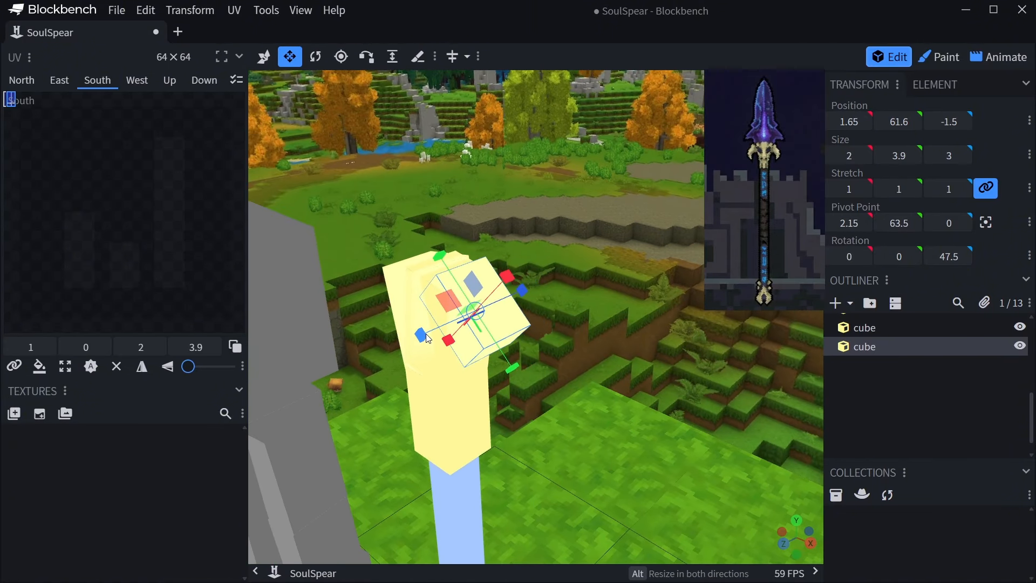
{"action": "left_click_drag", "start_coordinate": [425, 335], "coordinate": [428, 333]}
{"action": "left_click_drag", "start_coordinate": [493, 325], "coordinate": [487, 329]}
{"action": "mouse_move", "coordinate": [519, 292]}
{"action": "left_mouse_down"}
{"action": "mouse_move", "coordinate": [500, 294]}
{"action": "mouse_move", "coordinate": [510, 297]}
{"action": "left_mouse_up"}
{"action": "left_click_drag", "start_coordinate": [542, 339], "coordinate": [637, 285]}
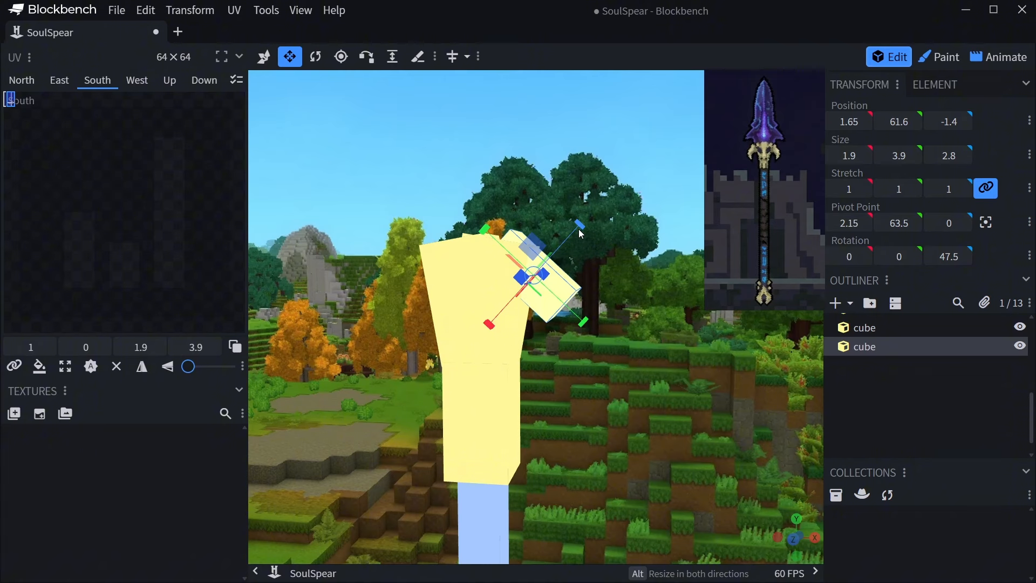
{"action": "left_click_drag", "start_coordinate": [581, 230], "coordinate": [573, 287]}
Step: Duplicate the branching cube at its outer end, rotate the copy to 18.5 degrees around Z and shorten its Y size to 2.9
{"action": "key", "text": "ctrl+d"}
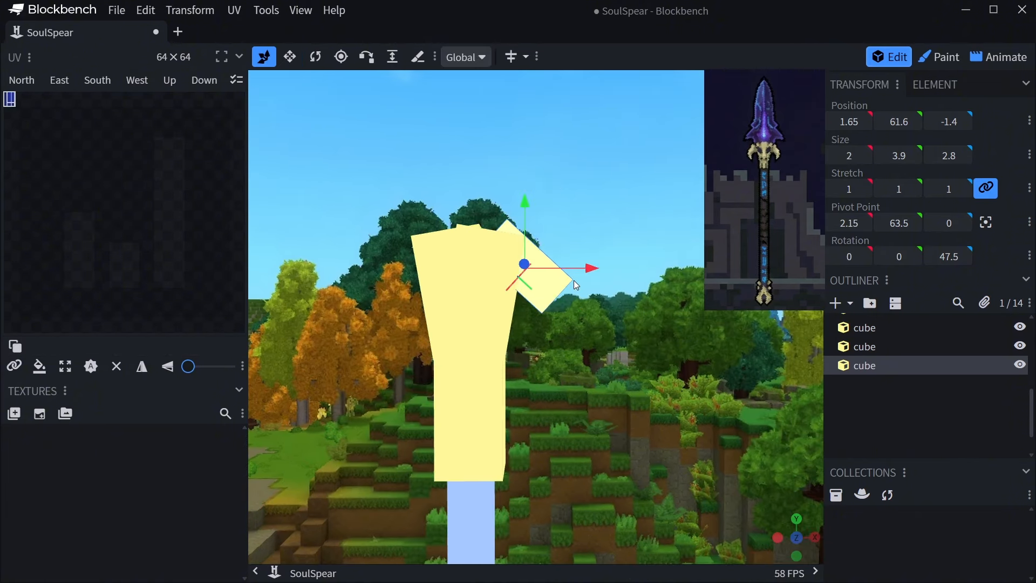
{"action": "left_click_drag", "start_coordinate": [525, 213], "coordinate": [526, 262]}
{"action": "left_click_drag", "start_coordinate": [581, 313], "coordinate": [629, 306]}
{"action": "key", "text": "r"}
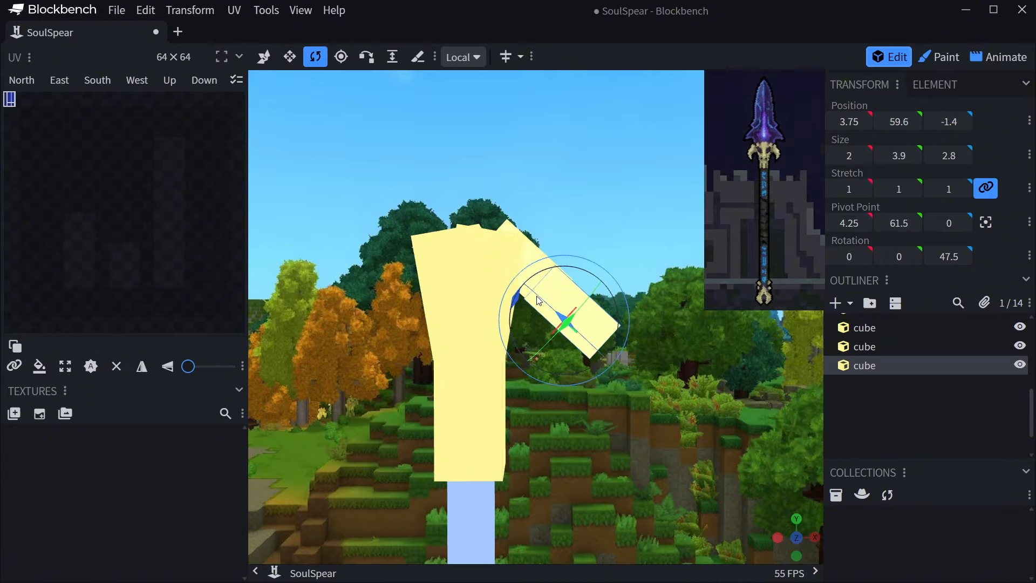
{"action": "left_click_drag", "start_coordinate": [516, 304], "coordinate": [577, 266]}
{"action": "key", "text": "v"}
{"action": "key", "text": "v"}
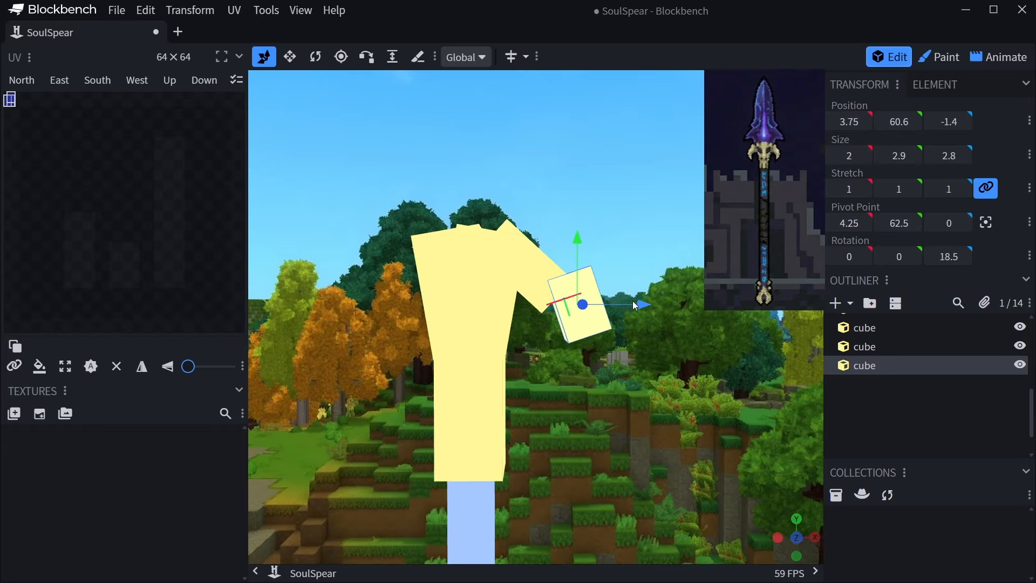
Step: Fit the outer cube against the branching cube at Y 60.1 and narrow its X size to 1.8
{"action": "left_click_drag", "start_coordinate": [632, 300], "coordinate": [615, 312]}
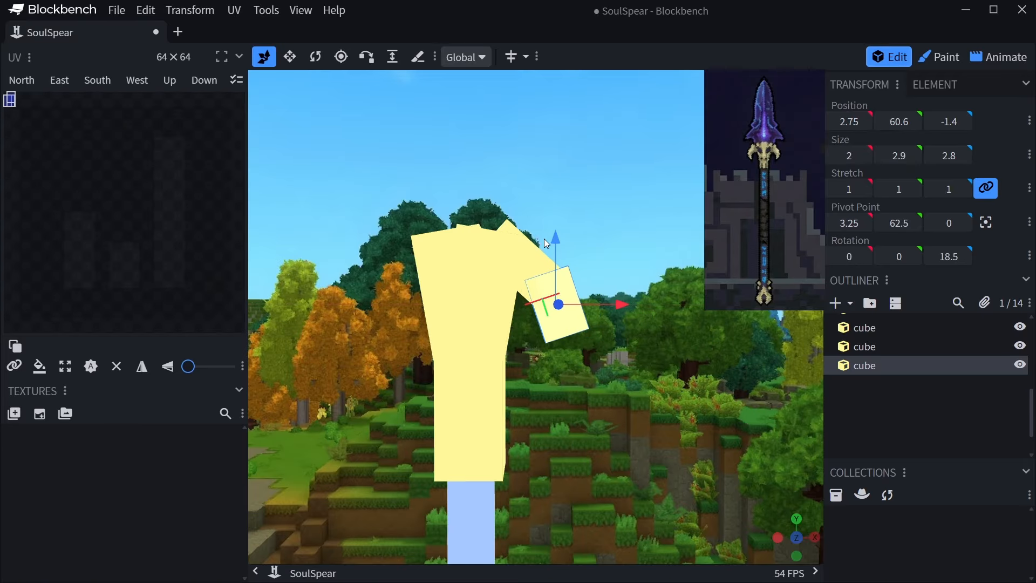
{"action": "left_click_drag", "start_coordinate": [550, 240], "coordinate": [558, 249]}
{"action": "left_click_drag", "start_coordinate": [624, 314], "coordinate": [629, 309]}
{"action": "mouse_move", "coordinate": [619, 374]}
{"action": "left_mouse_down"}
{"action": "mouse_move", "coordinate": [636, 374]}
{"action": "mouse_move", "coordinate": [601, 368]}
{"action": "left_mouse_up"}
{"action": "key", "text": "s"}
{"action": "left_click_drag", "start_coordinate": [498, 339], "coordinate": [503, 337]}
{"action": "left_click_drag", "start_coordinate": [586, 372], "coordinate": [529, 378]}
{"action": "scroll", "coordinate": [552, 370], "scroll_direction": "up", "scroll_amount": 4}
{"action": "left_click_drag", "start_coordinate": [505, 339], "coordinate": [499, 342]}
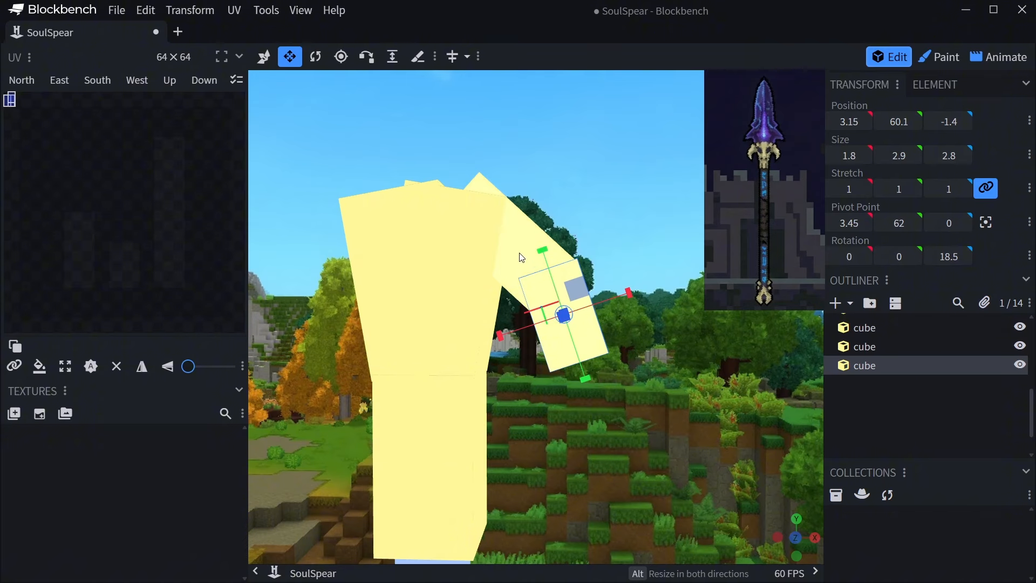
Step: Shorten the branching cube's Y size to 3.2 at its outer end
{"action": "scroll", "coordinate": [523, 374], "scroll_direction": "down", "scroll_amount": 5}
{"action": "left_click_drag", "start_coordinate": [522, 375], "coordinate": [544, 403]}
{"action": "scroll", "coordinate": [544, 403], "scroll_direction": "down", "scroll_amount": 2}
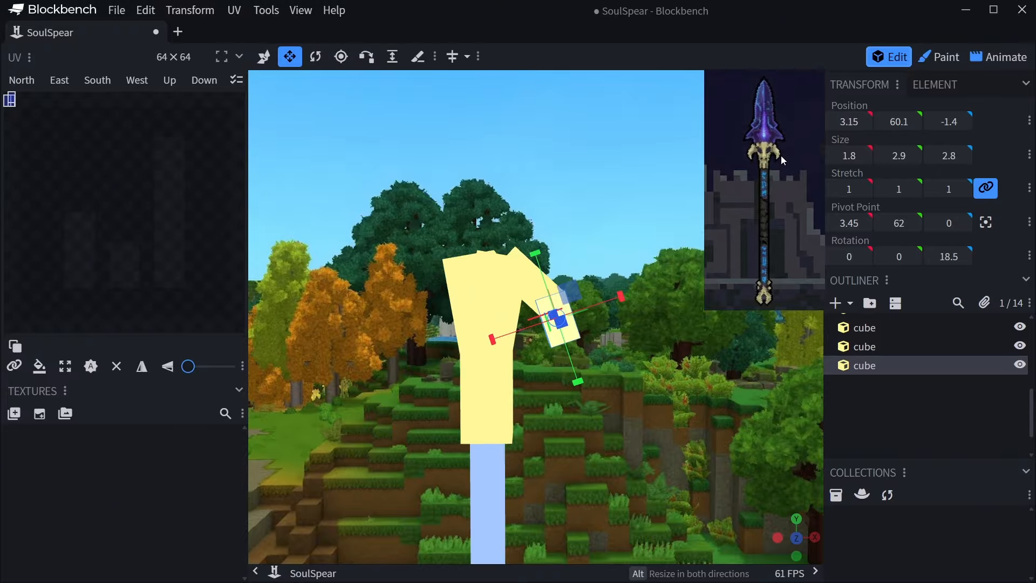
{"action": "scroll", "coordinate": [649, 323], "scroll_direction": "up", "scroll_amount": 3}
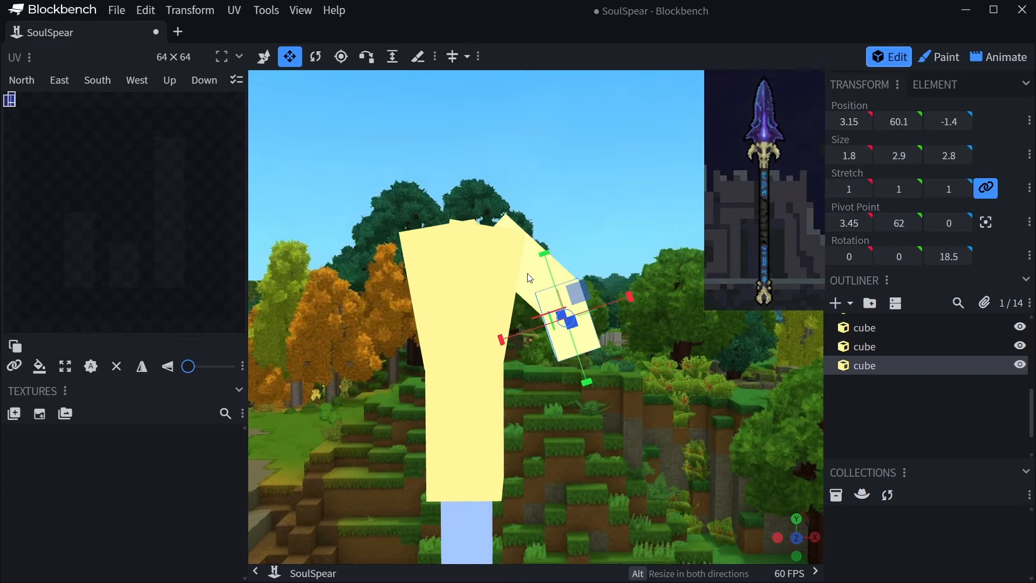
{"action": "left_click", "coordinate": [581, 283]}
{"action": "left_click_drag", "start_coordinate": [575, 311], "coordinate": [557, 303]}
Step: Move the outer cube against the shortened branching cube, to X 2.65 and Y 60.5
{"action": "left_click", "coordinate": [558, 334]}
{"action": "left_click_drag", "start_coordinate": [632, 339], "coordinate": [637, 315]}
{"action": "key", "text": "v"}
{"action": "scroll", "coordinate": [637, 338], "scroll_direction": "up", "scroll_amount": 3}
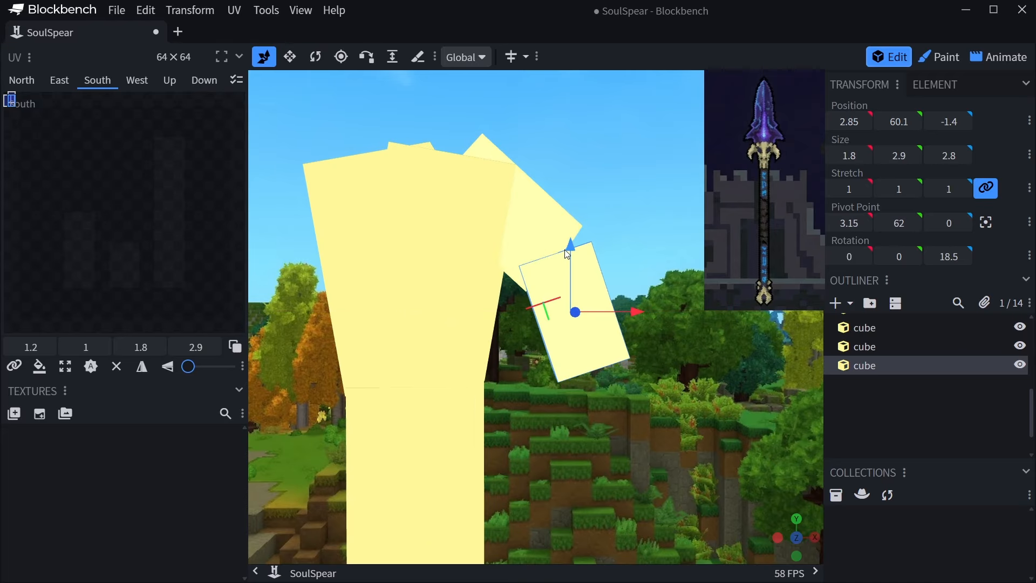
{"action": "left_click_drag", "start_coordinate": [571, 254], "coordinate": [573, 239]}
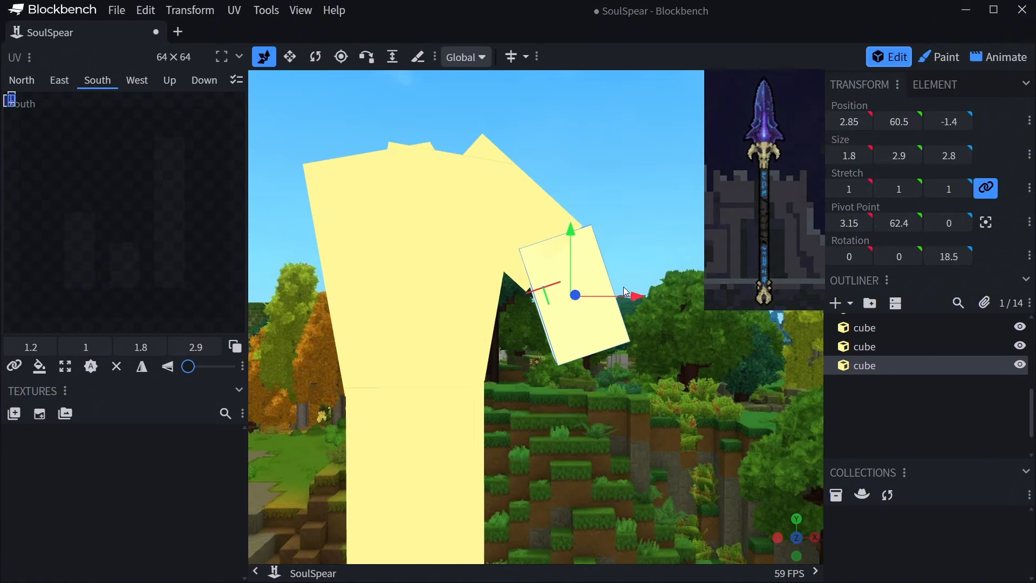
{"action": "left_click_drag", "start_coordinate": [623, 286], "coordinate": [568, 323]}
Step: Slim the outer cube to 1.5 × 2.9 × 2.2 and align it with the branching cube at X 2.95, Y 60.6
{"action": "key", "text": "s"}
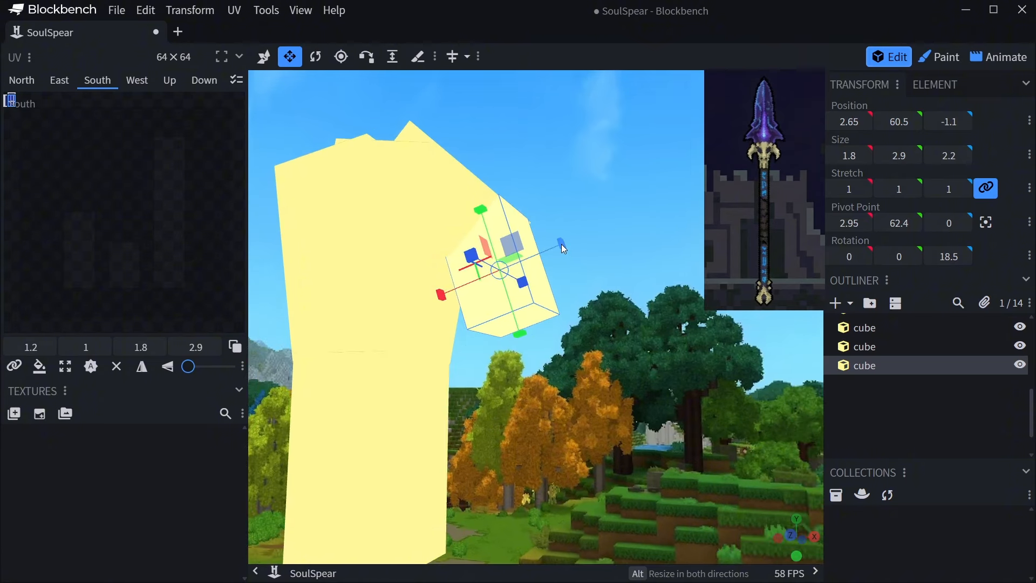
{"action": "left_click_drag", "start_coordinate": [561, 244], "coordinate": [578, 293]}
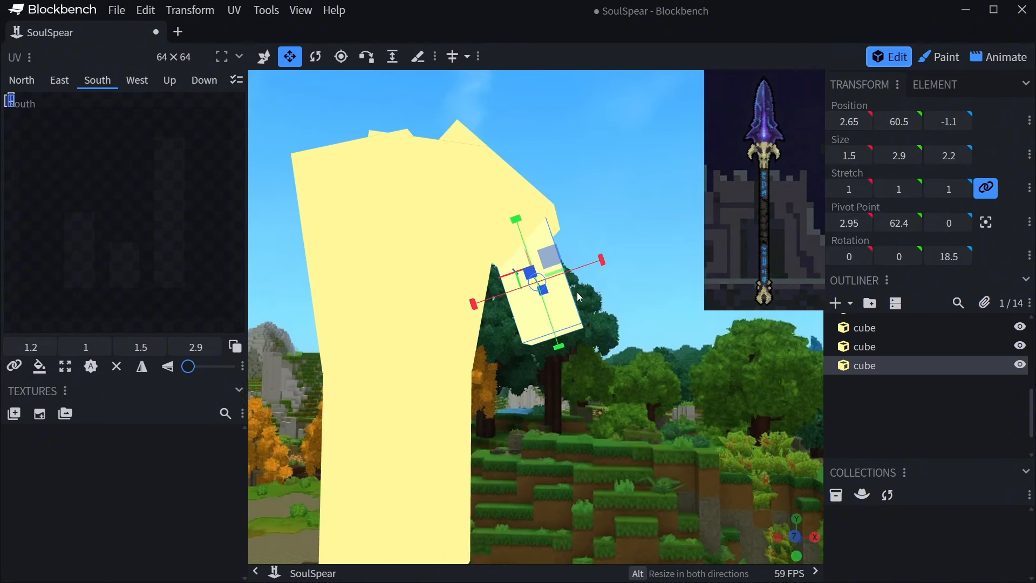
{"action": "key", "text": "v"}
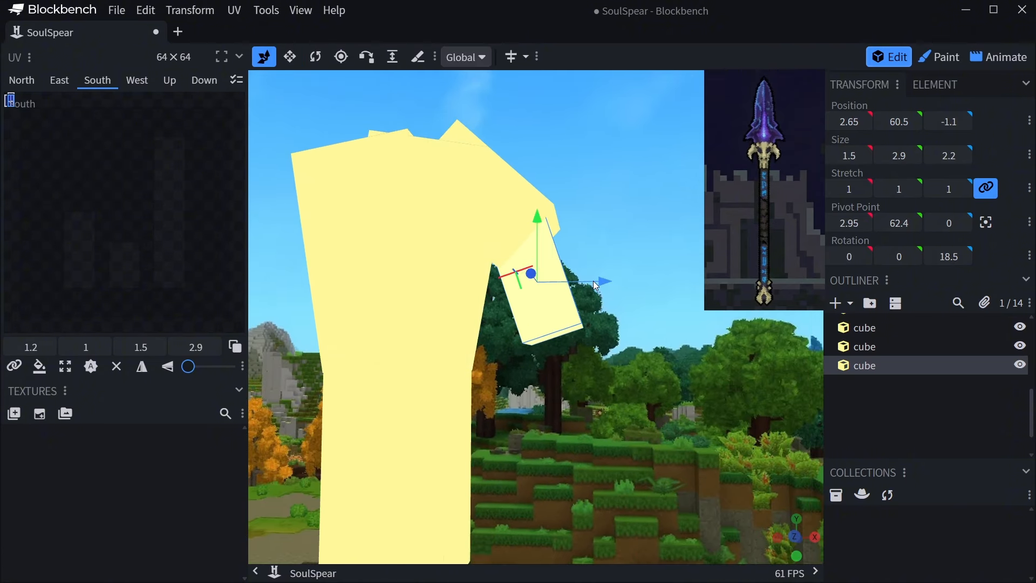
{"action": "left_click_drag", "start_coordinate": [548, 250], "coordinate": [547, 241]}
{"action": "left_click_drag", "start_coordinate": [604, 276], "coordinate": [621, 280]}
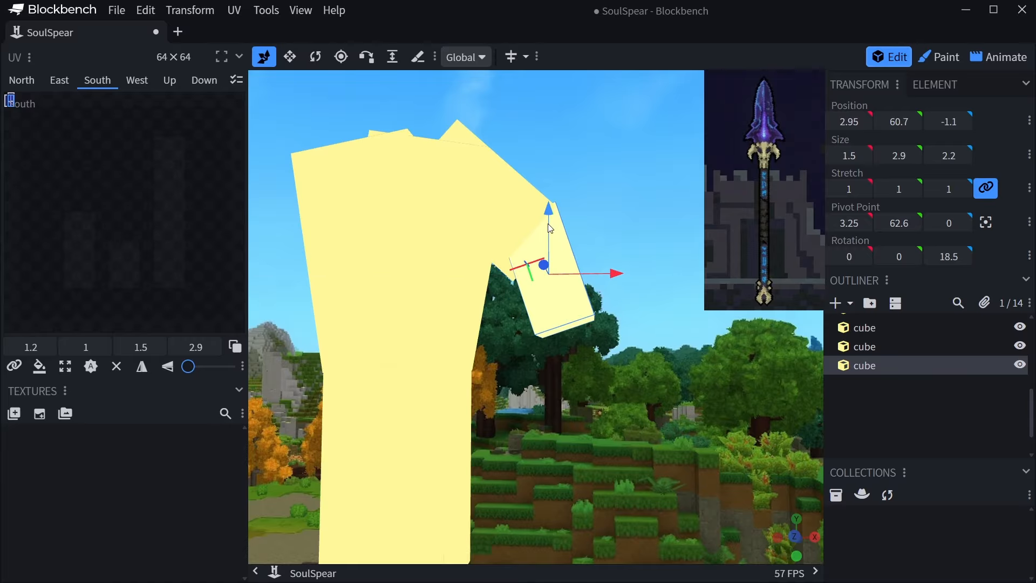
{"action": "left_click_drag", "start_coordinate": [549, 217], "coordinate": [549, 222]}
{"action": "mouse_move", "coordinate": [603, 255]}
{"action": "left_mouse_down"}
{"action": "mouse_move", "coordinate": [610, 270]}
{"action": "mouse_move", "coordinate": [621, 251]}
{"action": "left_mouse_up"}
Step: Narrow the branching cube's X size to 1.8 from its inner side
{"action": "left_click", "coordinate": [540, 245]}
{"action": "key", "text": "s"}
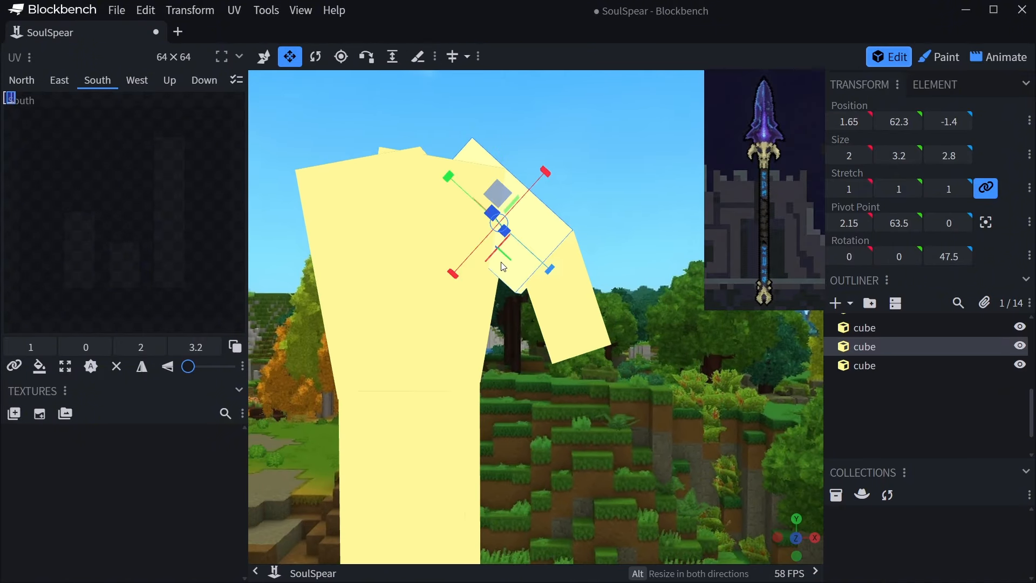
{"action": "left_click_drag", "start_coordinate": [453, 274], "coordinate": [461, 271]}
{"action": "mouse_move", "coordinate": [527, 330]}
{"action": "left_mouse_down"}
{"action": "mouse_move", "coordinate": [539, 332]}
{"action": "mouse_move", "coordinate": [523, 341]}
{"action": "left_mouse_up"}
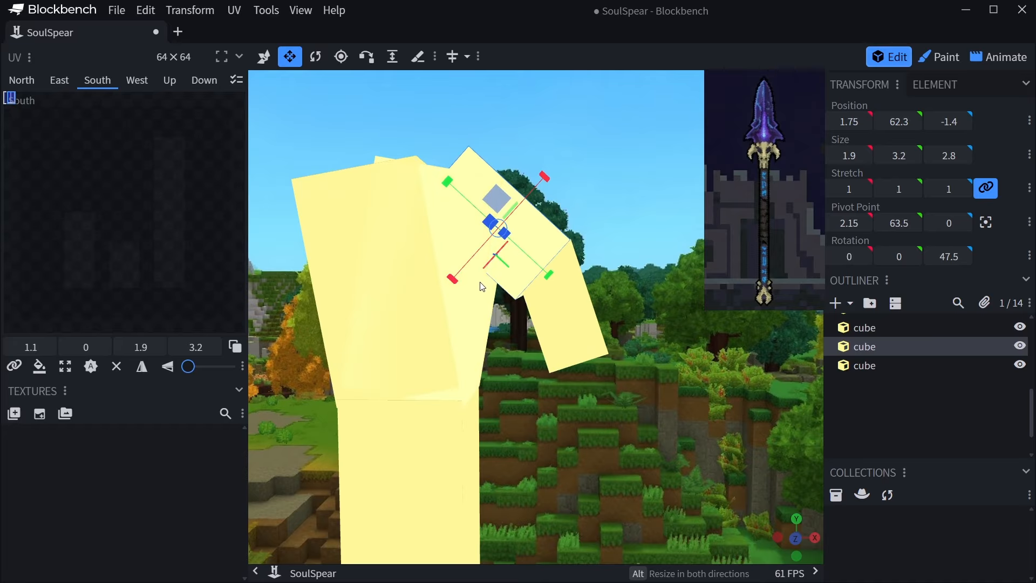
{"action": "left_click_drag", "start_coordinate": [453, 278], "coordinate": [459, 279]}
{"action": "left_click_drag", "start_coordinate": [519, 341], "coordinate": [522, 345]}
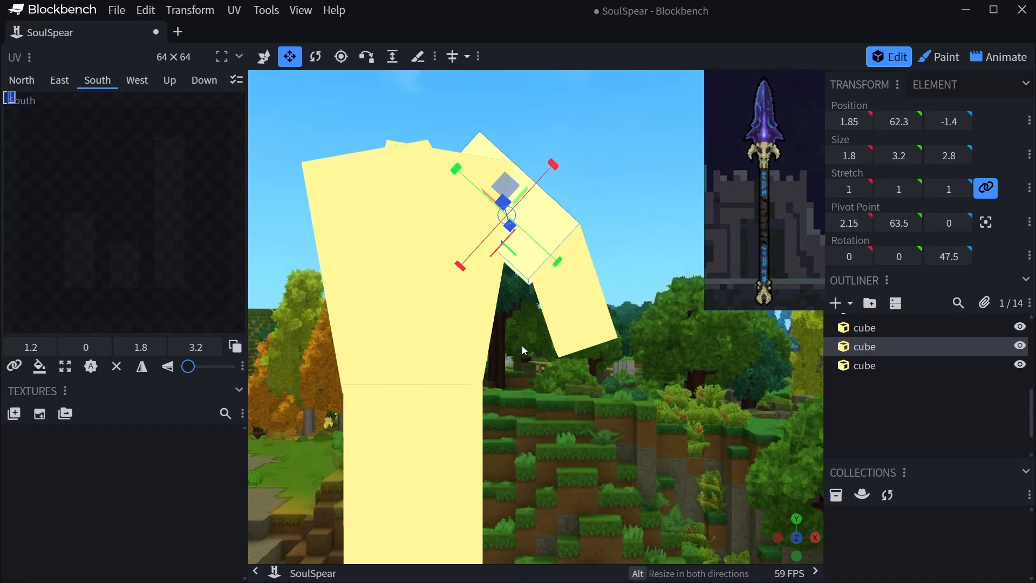
Step: Shorten the outer cube's Y size to 1.7 and duplicate it just below, placing the copy at X 3.15, Y 60.5
{"action": "left_click", "coordinate": [563, 316]}
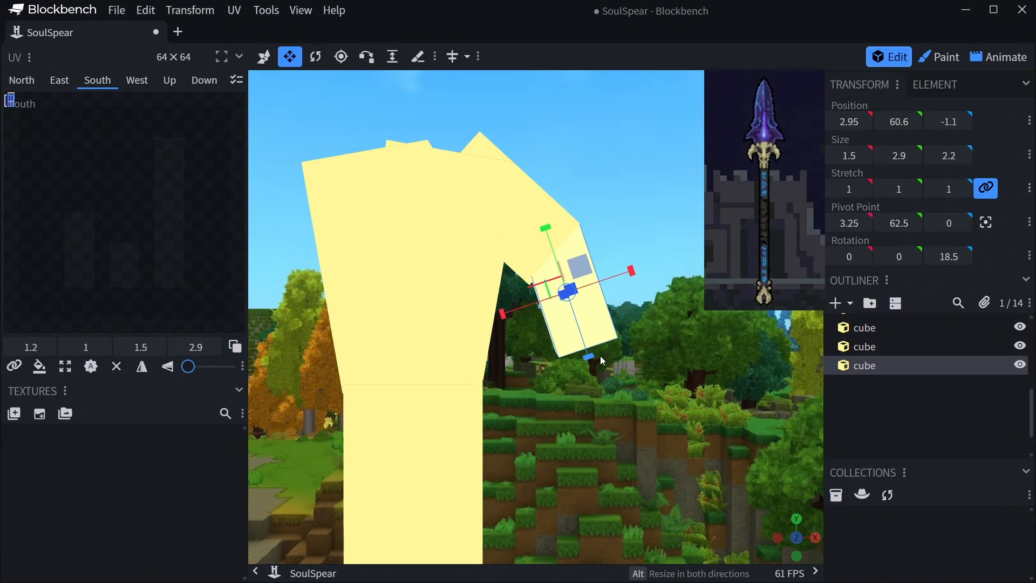
{"action": "left_click_drag", "start_coordinate": [590, 358], "coordinate": [535, 304]}
{"action": "key", "text": "ctrl+d"}
{"action": "key", "text": "r"}
{"action": "key", "text": "v"}
{"action": "left_click_drag", "start_coordinate": [563, 211], "coordinate": [563, 291]}
{"action": "left_click_drag", "start_coordinate": [623, 325], "coordinate": [636, 324]}
{"action": "mouse_move", "coordinate": [633, 365]}
{"action": "left_mouse_down"}
{"action": "mouse_move", "coordinate": [644, 366]}
{"action": "mouse_move", "coordinate": [607, 362]}
{"action": "mouse_move", "coordinate": [622, 365]}
{"action": "mouse_move", "coordinate": [622, 348]}
{"action": "left_mouse_up"}
Step: Rotate the lowest cube to -29 degrees around Z and move it to X 2.85, Y 60.7 so the horn curls inward
{"action": "key", "text": "r"}
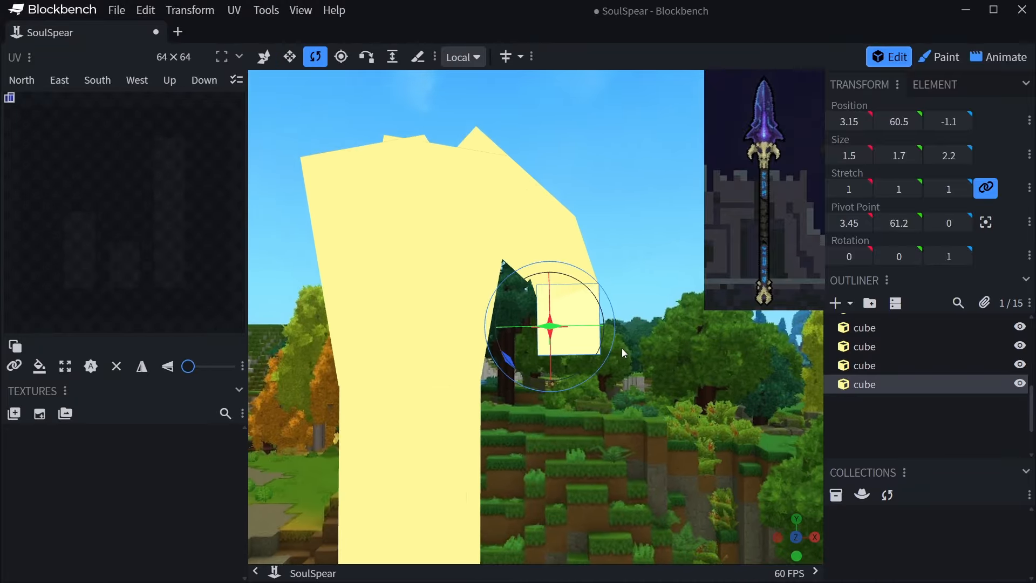
{"action": "left_click_drag", "start_coordinate": [509, 368], "coordinate": [497, 342]}
{"action": "key", "text": "v"}
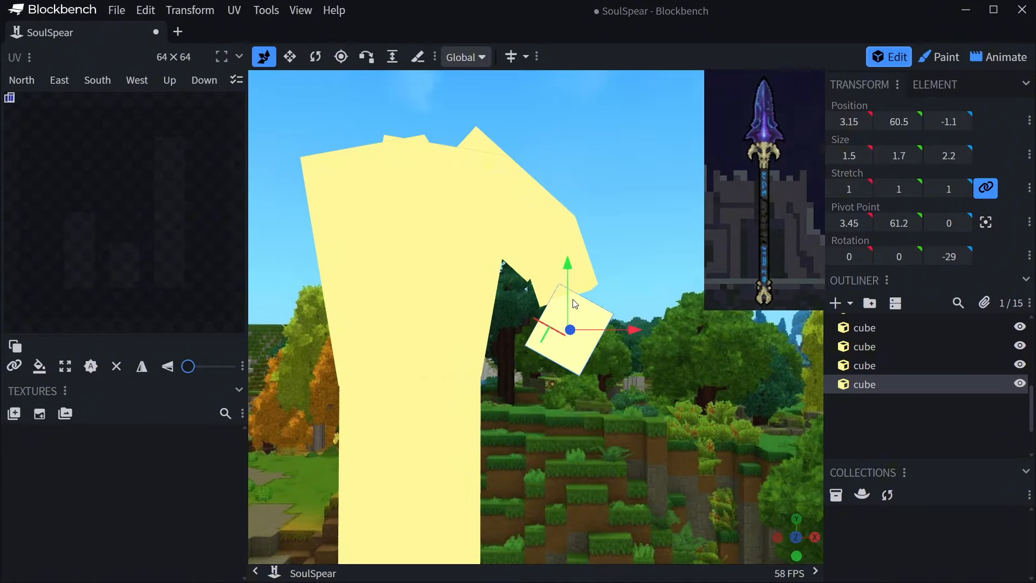
{"action": "left_click_drag", "start_coordinate": [575, 304], "coordinate": [568, 279]}
{"action": "left_click_drag", "start_coordinate": [639, 305], "coordinate": [627, 308]}
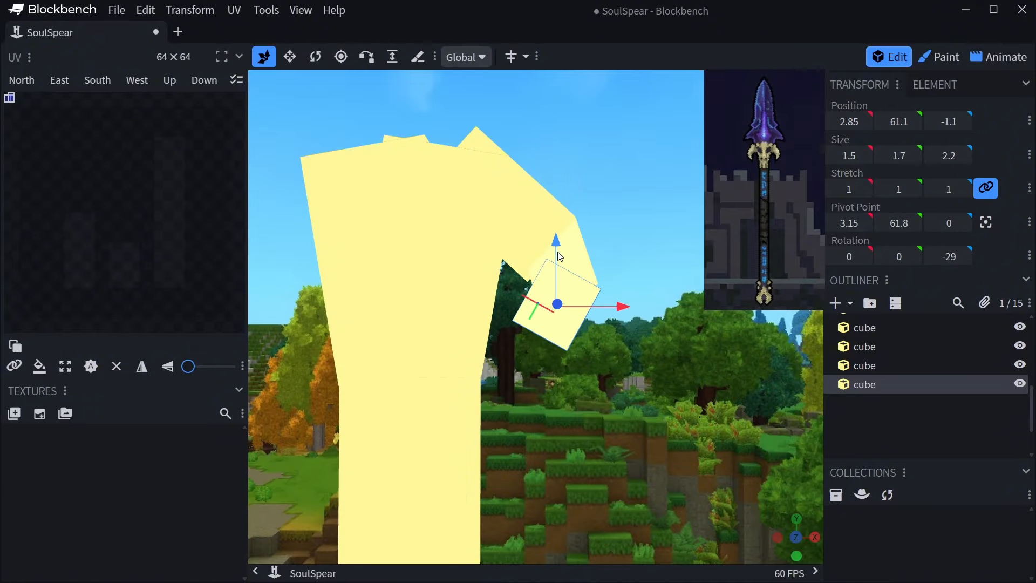
{"action": "left_click_drag", "start_coordinate": [559, 253], "coordinate": [561, 273]}
Step: Slim the lowest horn cube to 0.9 × 1.7 × 1.6, trimming its sides and depth
{"action": "key", "text": "s"}
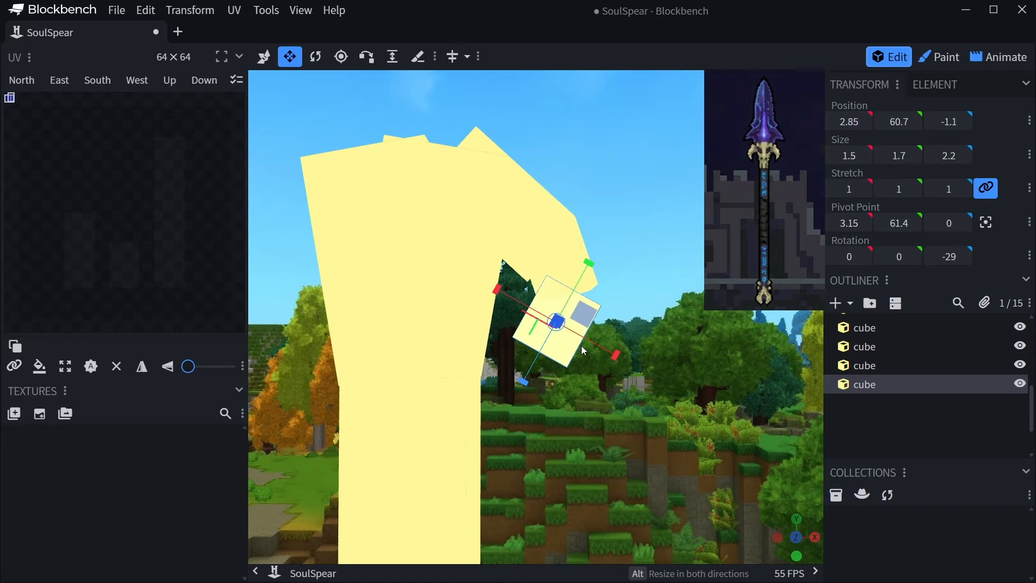
{"action": "left_click_drag", "start_coordinate": [616, 358], "coordinate": [605, 355]}
{"action": "left_click_drag", "start_coordinate": [497, 294], "coordinate": [508, 298]}
{"action": "left_click_drag", "start_coordinate": [645, 330], "coordinate": [591, 333]}
{"action": "left_click_drag", "start_coordinate": [381, 342], "coordinate": [396, 343]}
{"action": "left_click_drag", "start_coordinate": [554, 342], "coordinate": [451, 322]}
{"action": "left_click_drag", "start_coordinate": [519, 346], "coordinate": [594, 365]}
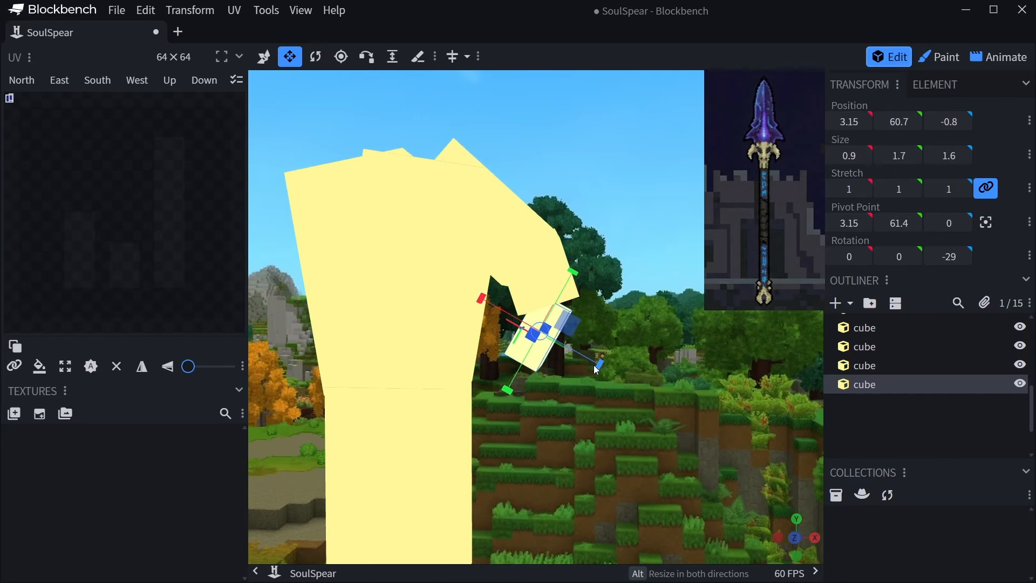
Step: Move the lowest horn cube up and outward to X 3.35, Y 61.1
{"action": "key", "text": "v"}
{"action": "left_click_drag", "start_coordinate": [543, 284], "coordinate": [549, 263]}
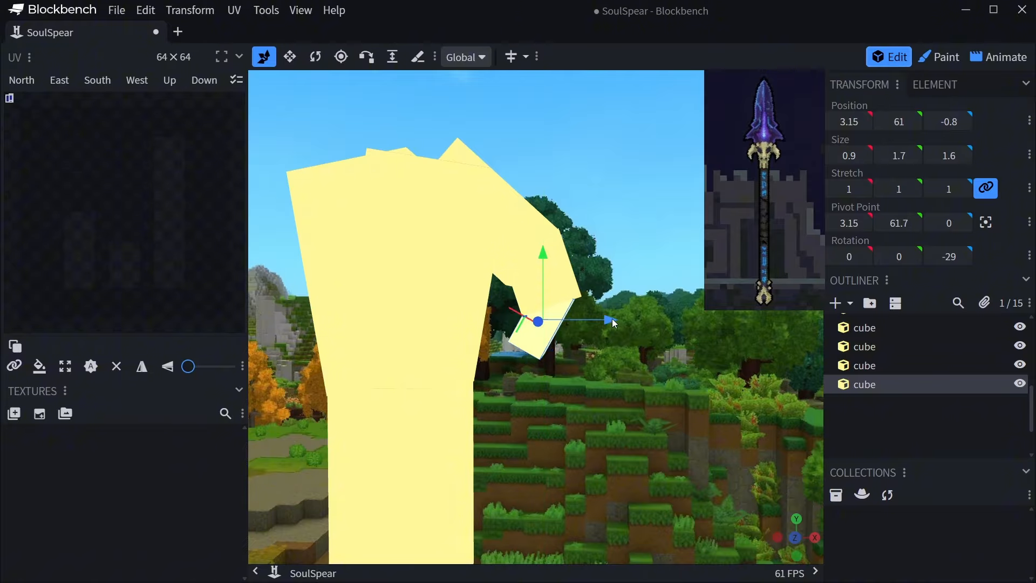
{"action": "left_click_drag", "start_coordinate": [612, 319], "coordinate": [626, 316]}
{"action": "left_click_drag", "start_coordinate": [558, 278], "coordinate": [555, 270]}
{"action": "left_click_drag", "start_coordinate": [634, 287], "coordinate": [659, 292]}
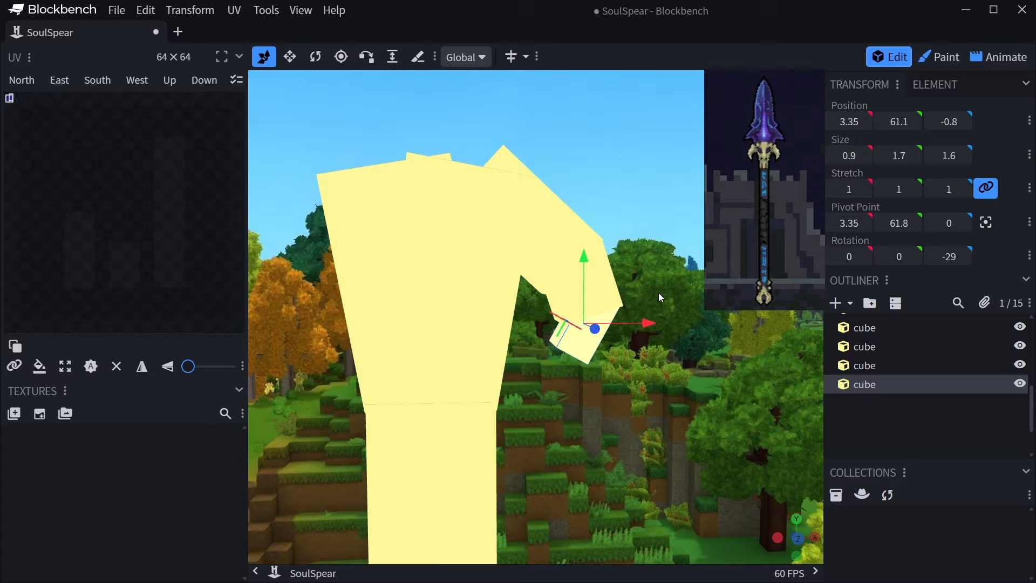
{"action": "left_click", "coordinate": [885, 446]}
Step: Duplicate the lowest horn cube to X 2.85, Y 60.1 and slim the copy to 0.7 × 1.7 × 1.2
{"action": "left_click_drag", "start_coordinate": [660, 422], "coordinate": [630, 328]}
{"action": "key", "text": "ctrl+n"}
{"action": "key", "text": "s"}
{"action": "scroll", "coordinate": [598, 409], "scroll_direction": "up", "scroll_amount": 5}
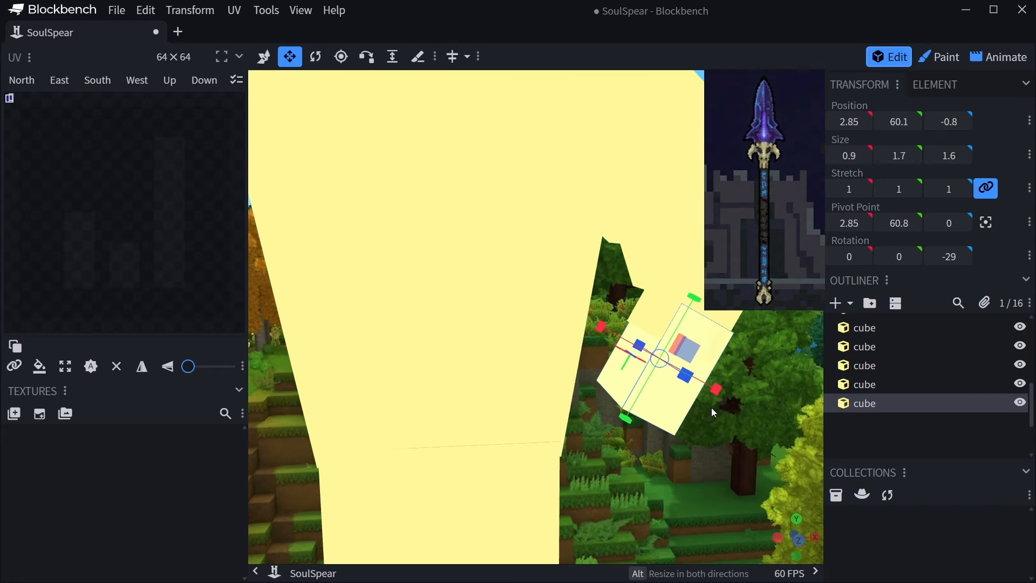
{"action": "left_click_drag", "start_coordinate": [685, 375], "coordinate": [691, 385]}
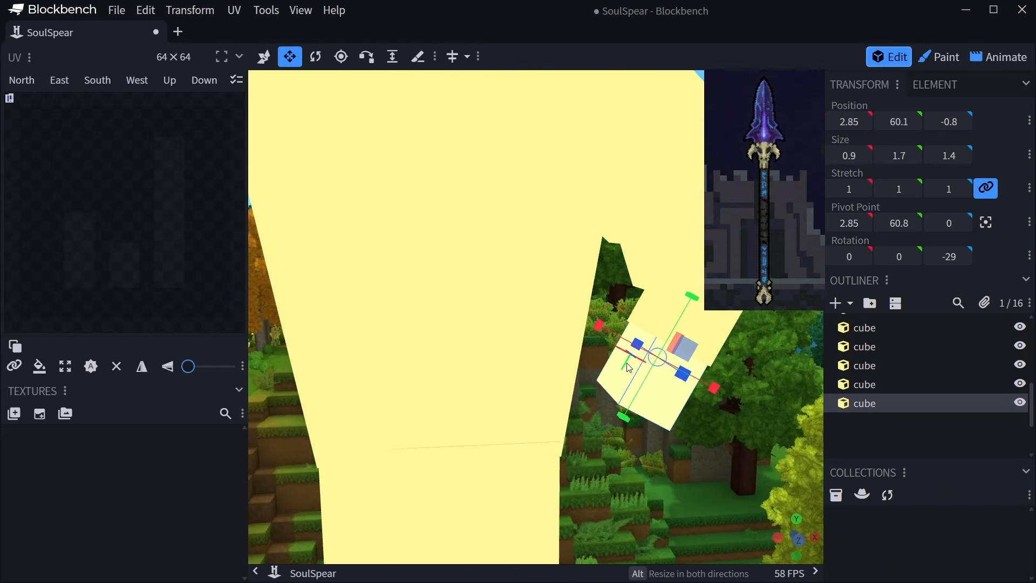
{"action": "left_click_drag", "start_coordinate": [629, 368], "coordinate": [514, 306]}
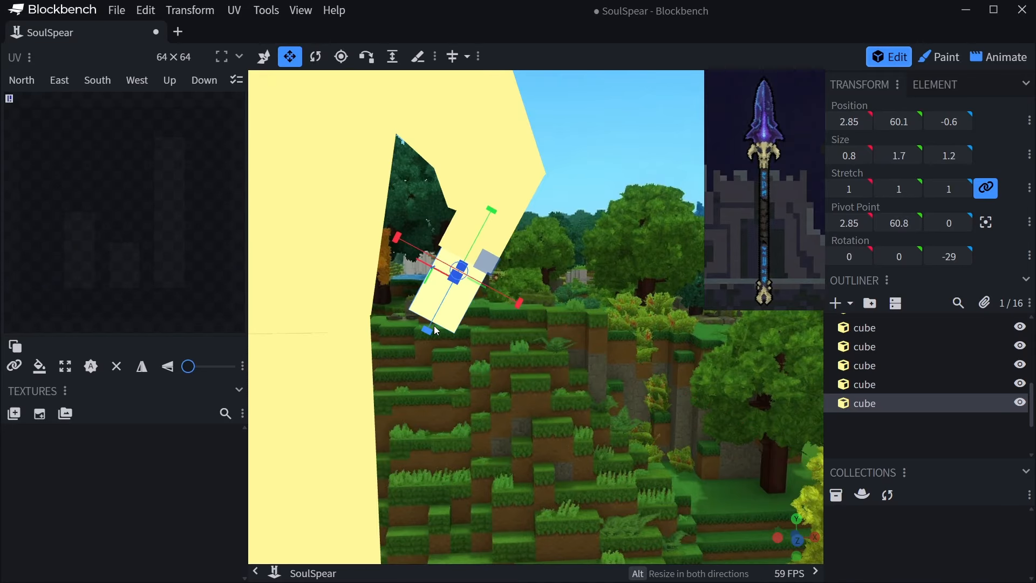
{"action": "left_click_drag", "start_coordinate": [400, 247], "coordinate": [403, 250]}
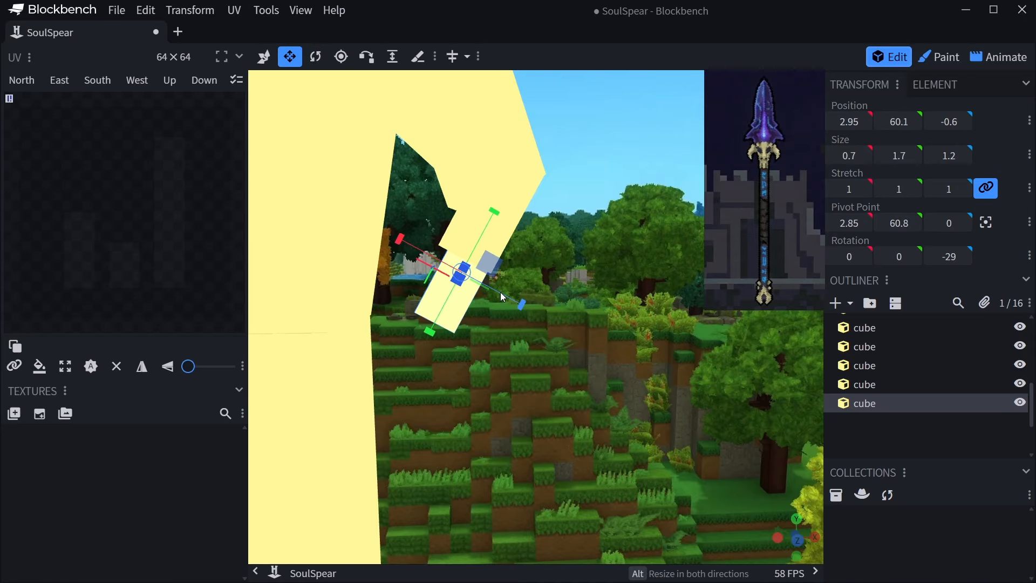
Step: Switch the transform space to Local and move the new cube along its tilted axes to X 2.85, Y 60.6
{"action": "key", "text": "v"}
{"action": "left_click", "coordinate": [460, 244]}
{"action": "left_click", "coordinate": [462, 306]}
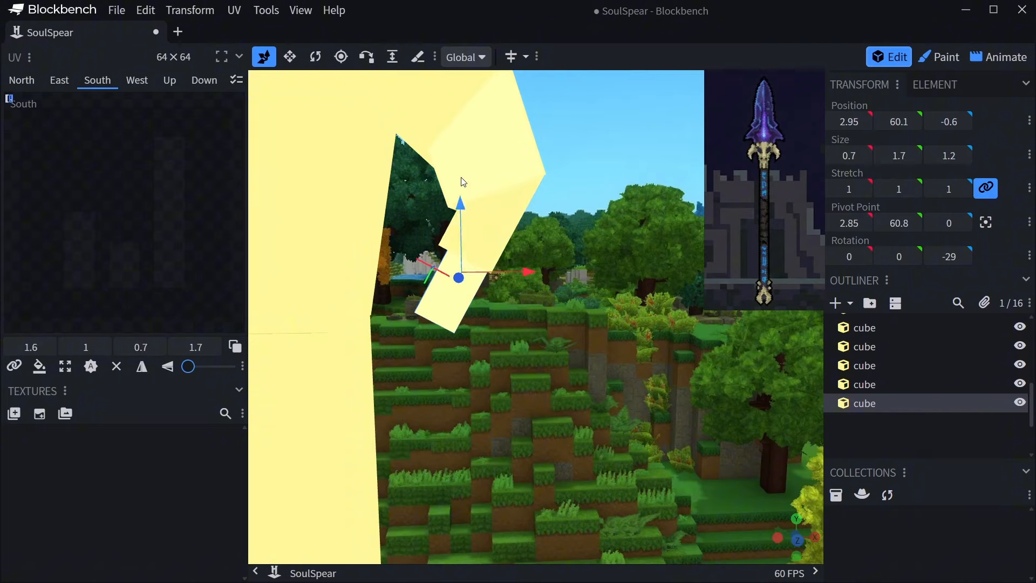
{"action": "left_click", "coordinate": [464, 57]}
{"action": "left_click", "coordinate": [463, 117]}
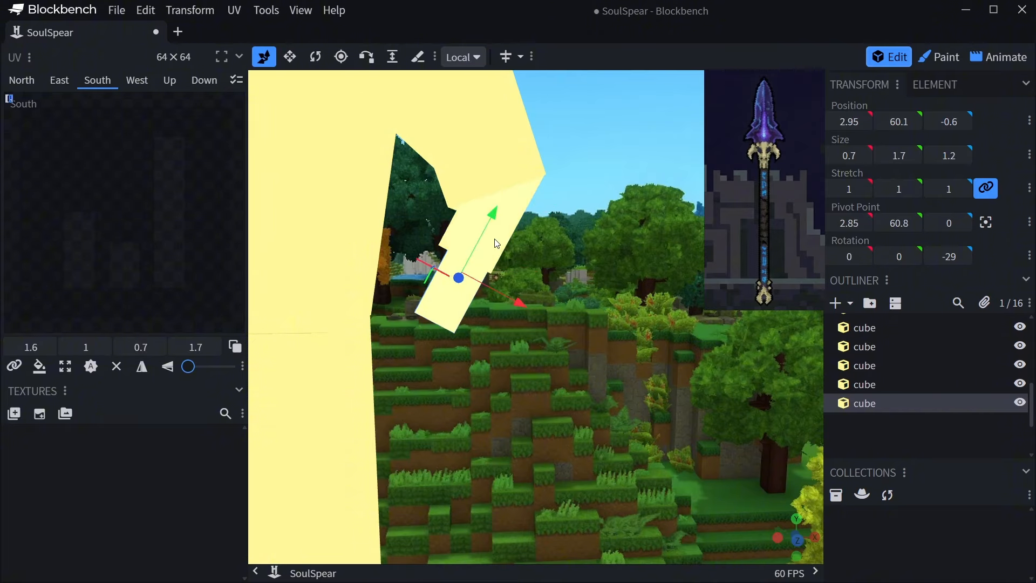
{"action": "left_click_drag", "start_coordinate": [490, 211], "coordinate": [513, 194]}
{"action": "left_click_drag", "start_coordinate": [525, 274], "coordinate": [510, 309]}
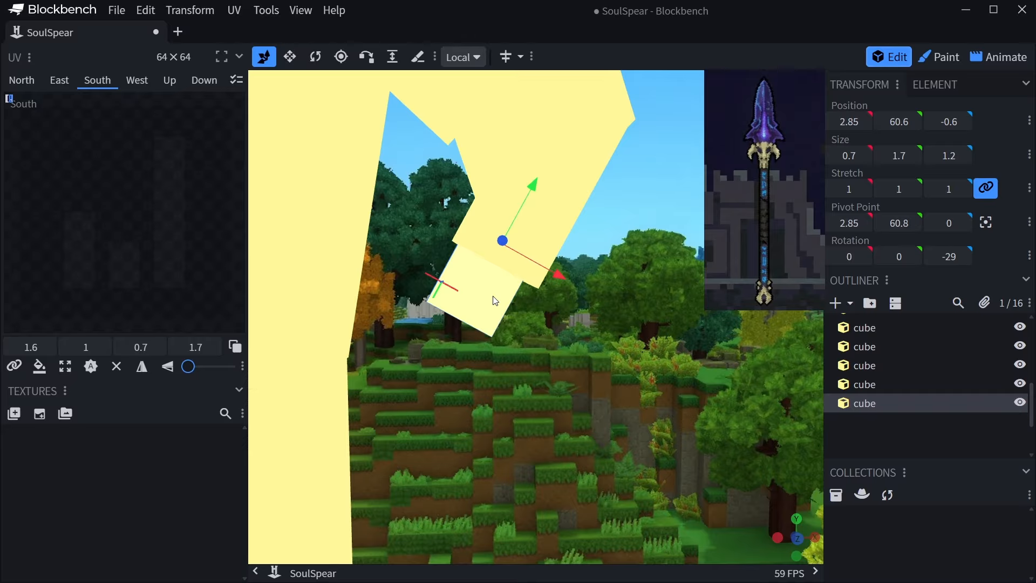
Step: Duplicate the cube along its length and shrink the copy to 0.3 × 1.3 × 0.8 as the horn's tip
{"action": "key", "text": "ctrl+d"}
{"action": "left_click_drag", "start_coordinate": [534, 185], "coordinate": [506, 228]}
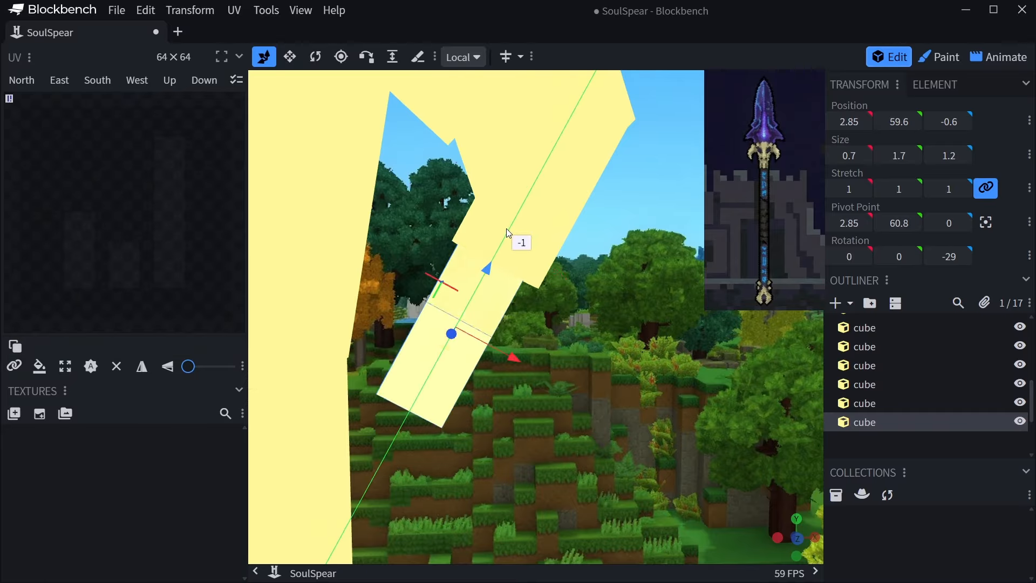
{"action": "key", "text": "s"}
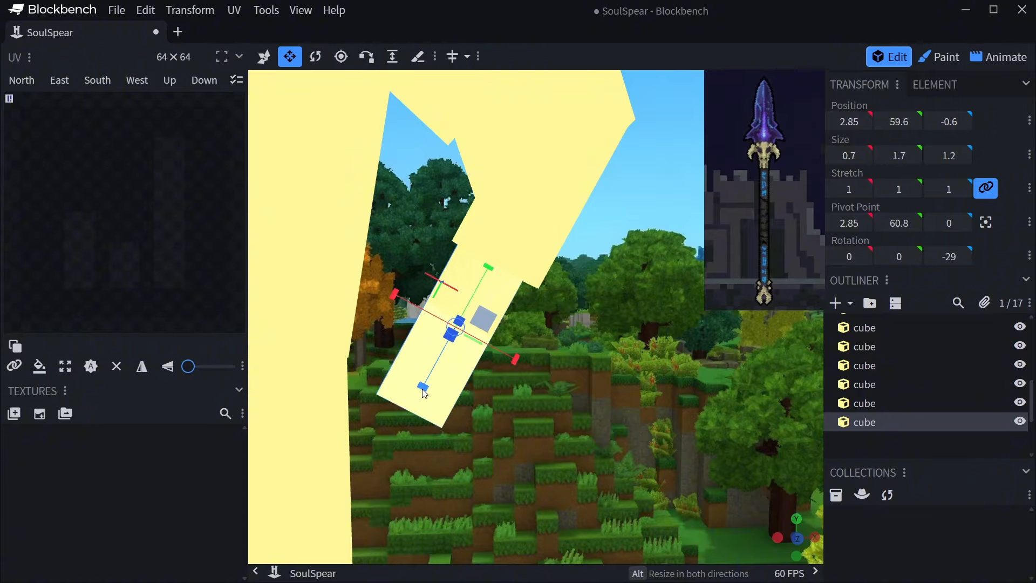
{"action": "left_click_drag", "start_coordinate": [425, 394], "coordinate": [503, 339]}
{"action": "left_click_drag", "start_coordinate": [399, 275], "coordinate": [418, 296]}
{"action": "left_click_drag", "start_coordinate": [493, 358], "coordinate": [794, 342]}
{"action": "scroll", "coordinate": [658, 395], "scroll_direction": "down", "scroll_amount": 5}
{"action": "left_click_drag", "start_coordinate": [603, 327], "coordinate": [472, 359]}
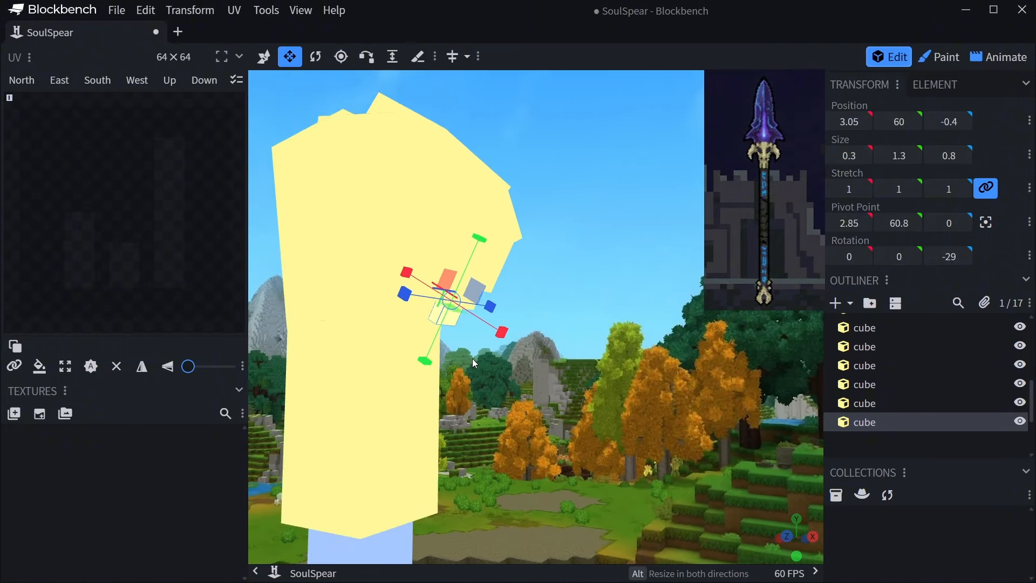
Step: Examine the curled horn and spear head from the front and from below
{"action": "scroll", "coordinate": [472, 359], "scroll_direction": "down", "scroll_amount": 1}
{"action": "left_click_drag", "start_coordinate": [531, 386], "coordinate": [591, 411]}
{"action": "left_click", "coordinate": [912, 447]}
{"action": "scroll", "coordinate": [587, 370], "scroll_direction": "down", "scroll_amount": 5}
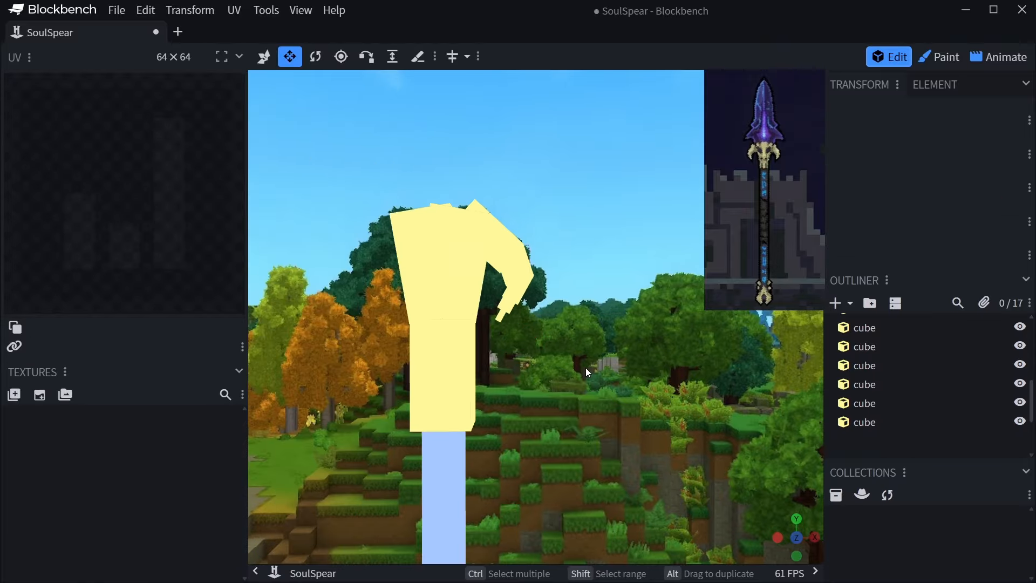
{"action": "right_click_drag", "start_coordinate": [586, 368], "coordinate": [602, 378]}
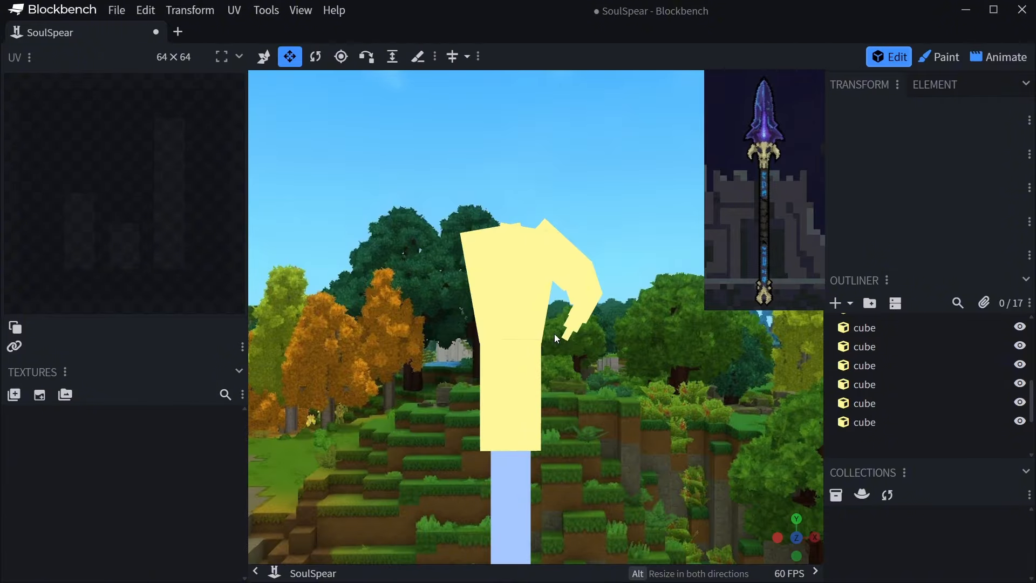
{"action": "left_click_drag", "start_coordinate": [555, 338], "coordinate": [592, 386]}
{"action": "left_click_drag", "start_coordinate": [599, 281], "coordinate": [618, 221]}
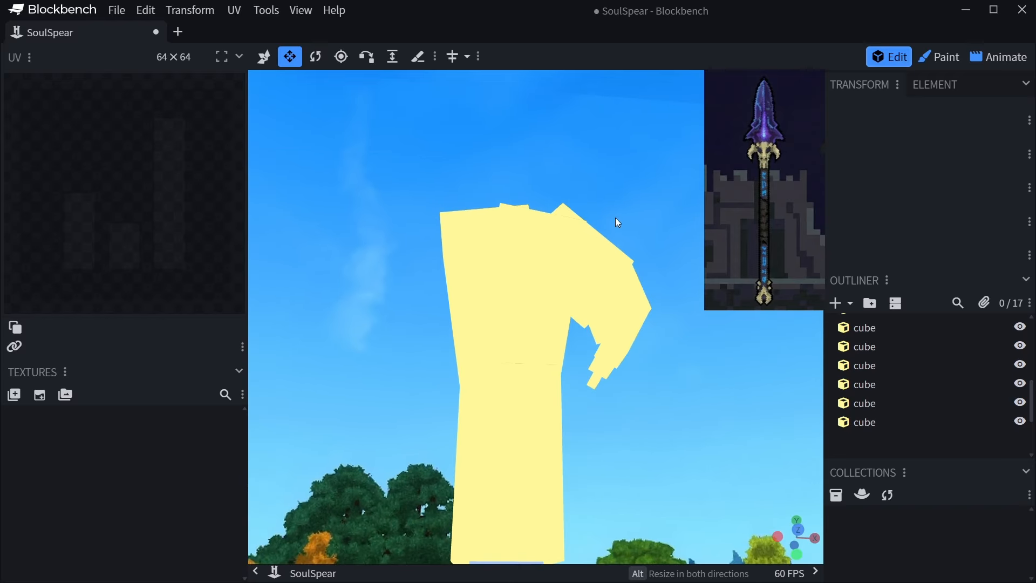
Step: Set the Z size of the head cube tilted 10 degrees to 3.01
{"action": "left_click", "coordinate": [482, 248]}
{"action": "left_click_drag", "start_coordinate": [592, 131], "coordinate": [663, 213]}
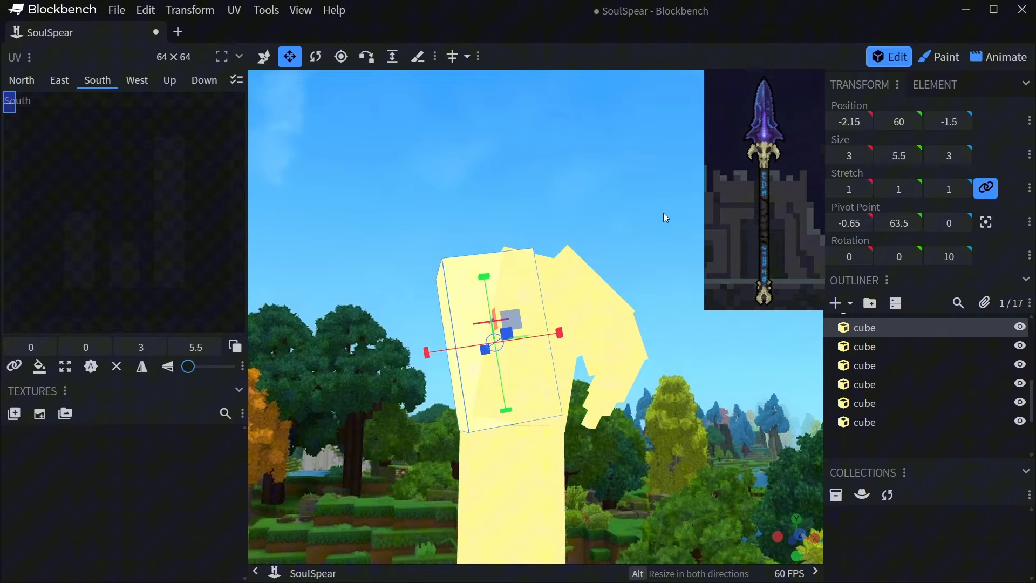
{"action": "left_click", "coordinate": [949, 155]}
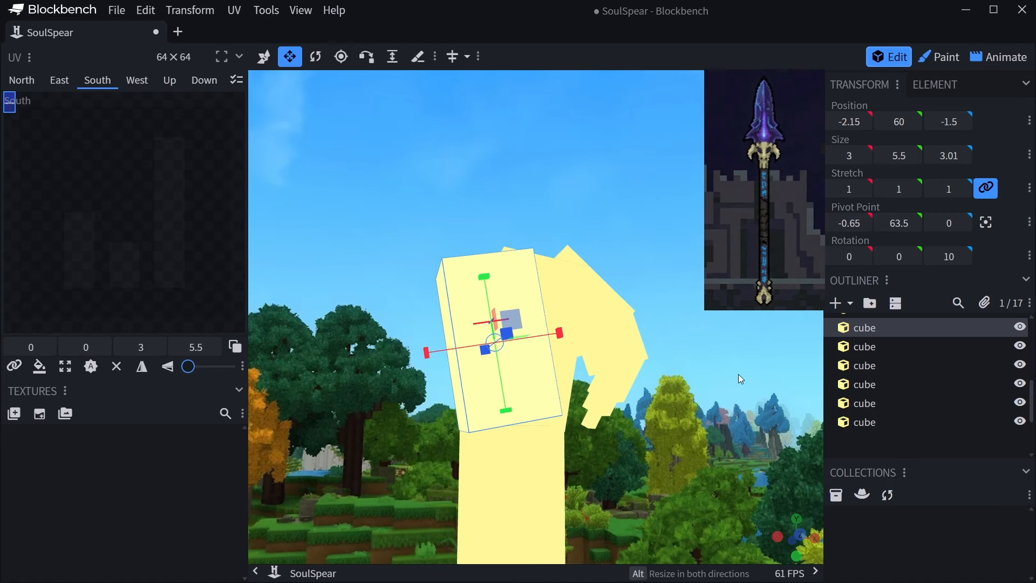
{"action": "left_click_drag", "start_coordinate": [739, 374], "coordinate": [712, 358]}
Step: Set the Z size of the upright cube below the tilted head cubes to 3.02
{"action": "left_click", "coordinate": [473, 462]}
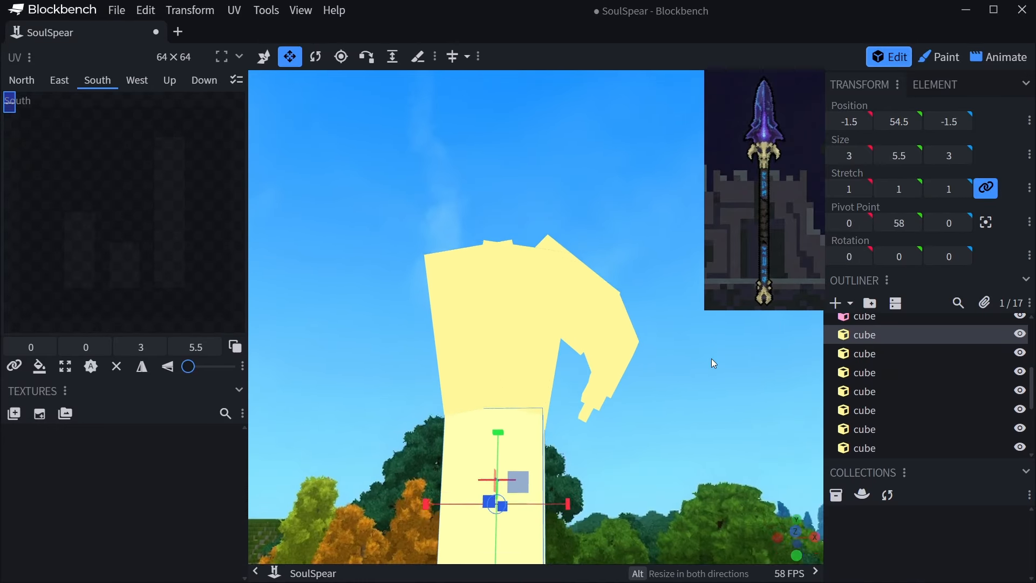
{"action": "left_click", "coordinate": [955, 159]}
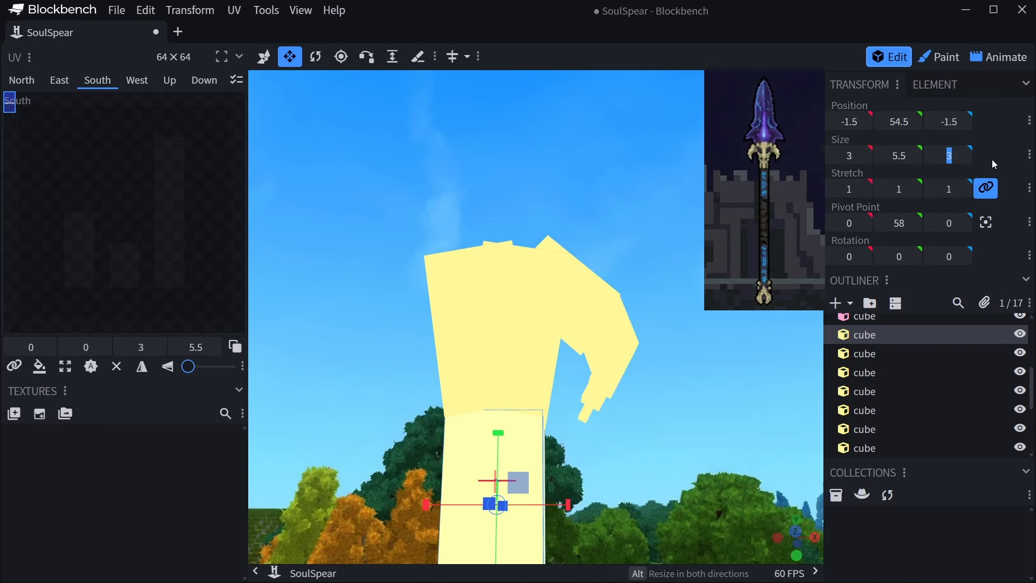
{"action": "key", "text": "Right"}
{"action": "type", "text": ".02"}
{"action": "key", "text": "Return"}
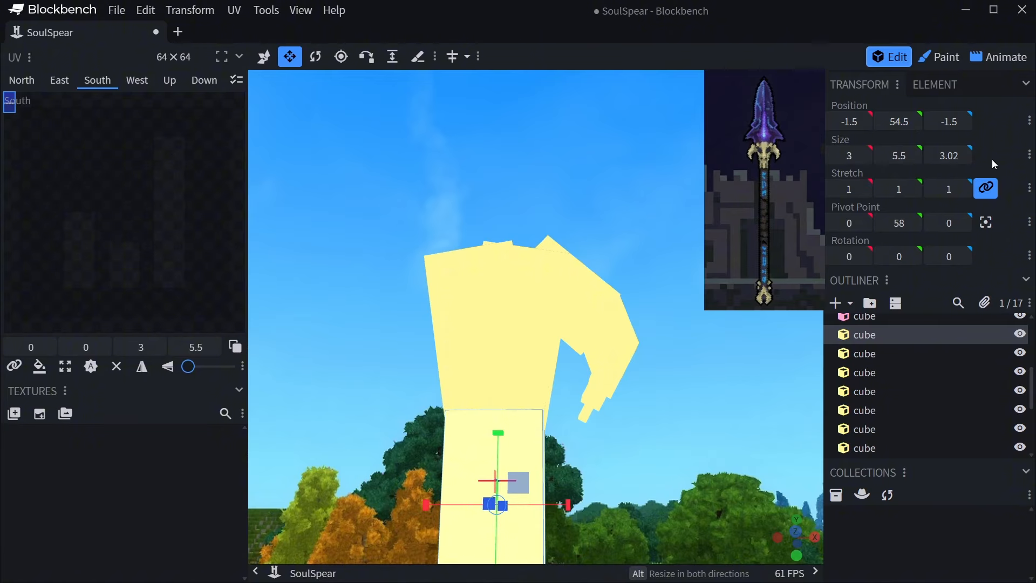
Step: Select the five cubes that form the curled horn and duplicate them
{"action": "left_click_drag", "start_coordinate": [552, 199], "coordinate": [562, 270]}
{"action": "left_click", "coordinate": [579, 316]}
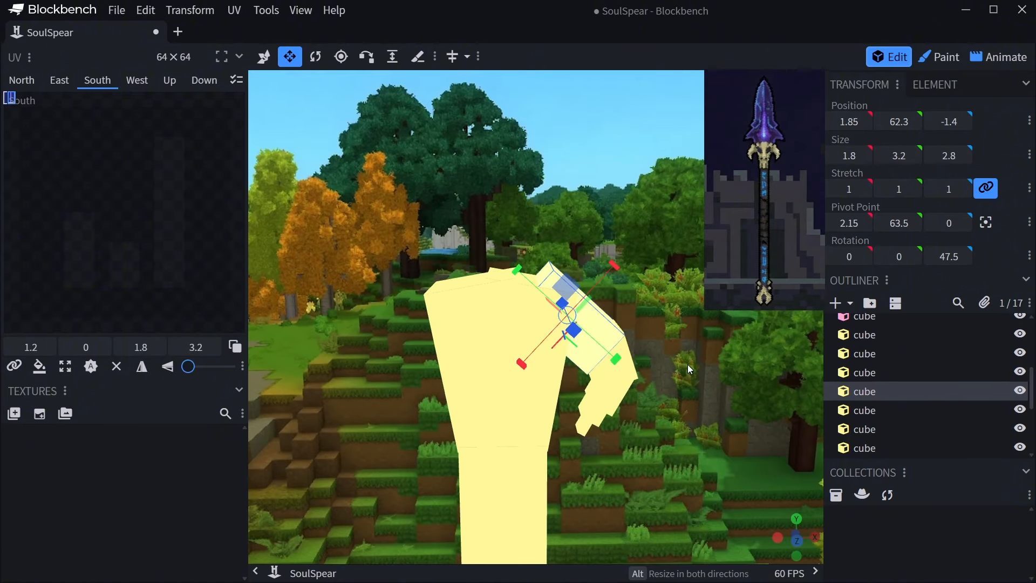
{"action": "left_click_drag", "start_coordinate": [687, 364], "coordinate": [629, 289]}
{"action": "left_click", "coordinate": [617, 301], "text": "ctrl"}
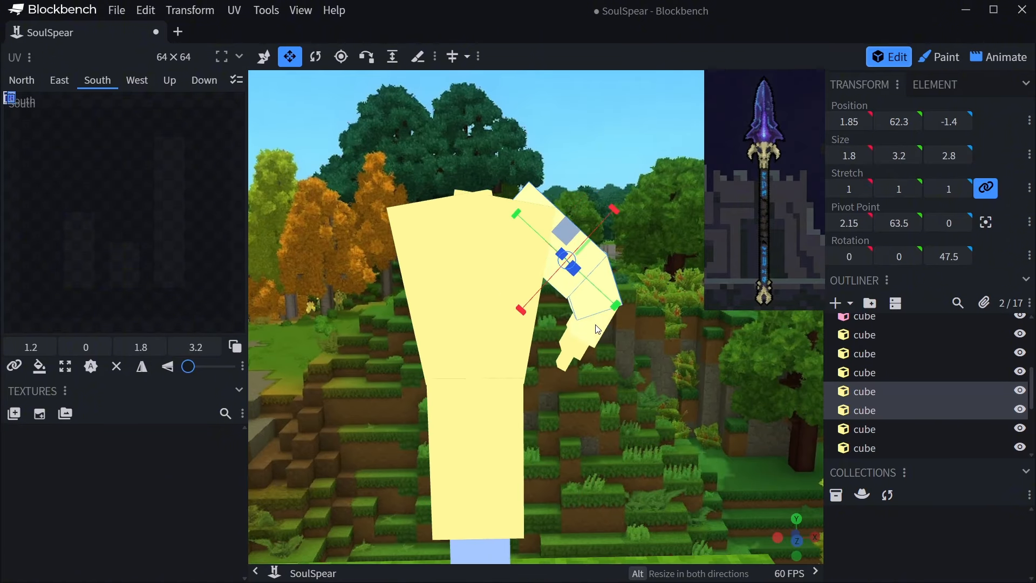
{"action": "left_click", "coordinate": [598, 329], "text": "ctrl"}
{"action": "left_click", "coordinate": [575, 348], "text": "ctrl"}
{"action": "left_click", "coordinate": [562, 370], "text": "ctrl"}
{"action": "key", "text": "ctrl+d"}
{"action": "key", "text": "v"}
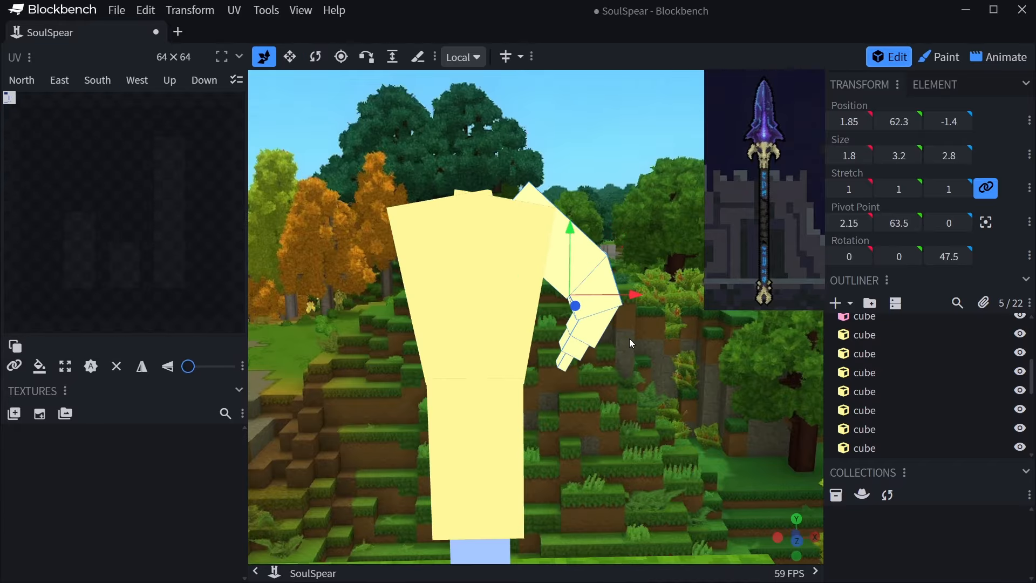
{"action": "left_click_drag", "start_coordinate": [633, 295], "coordinate": [613, 304]}
{"action": "key", "text": "ctrl+z"}
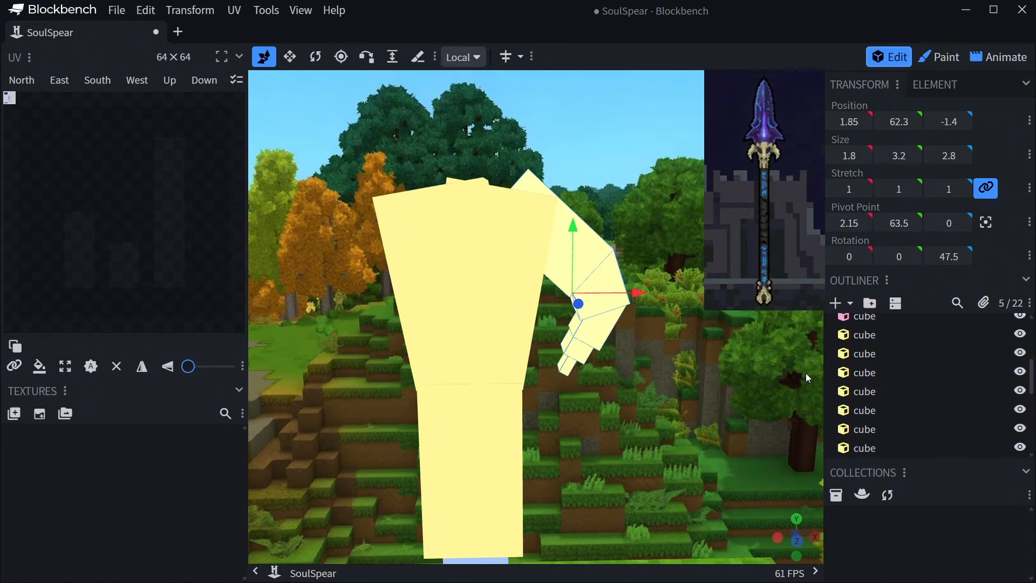
Step: Group the five duplicated horn cubes and name the group Horn1
{"action": "scroll", "coordinate": [906, 398], "scroll_direction": "down", "scroll_amount": 5}
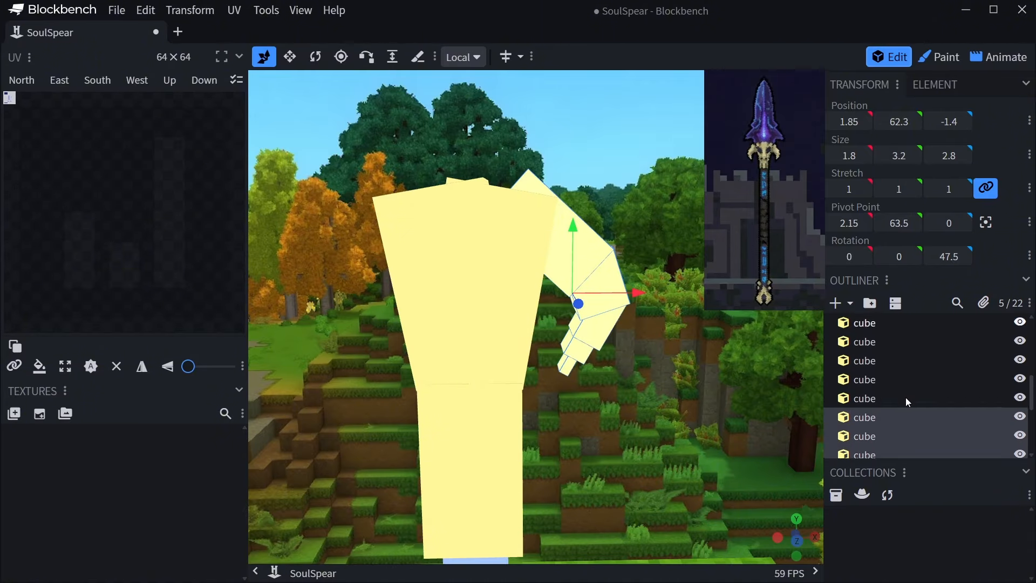
{"action": "left_click", "coordinate": [871, 304]}
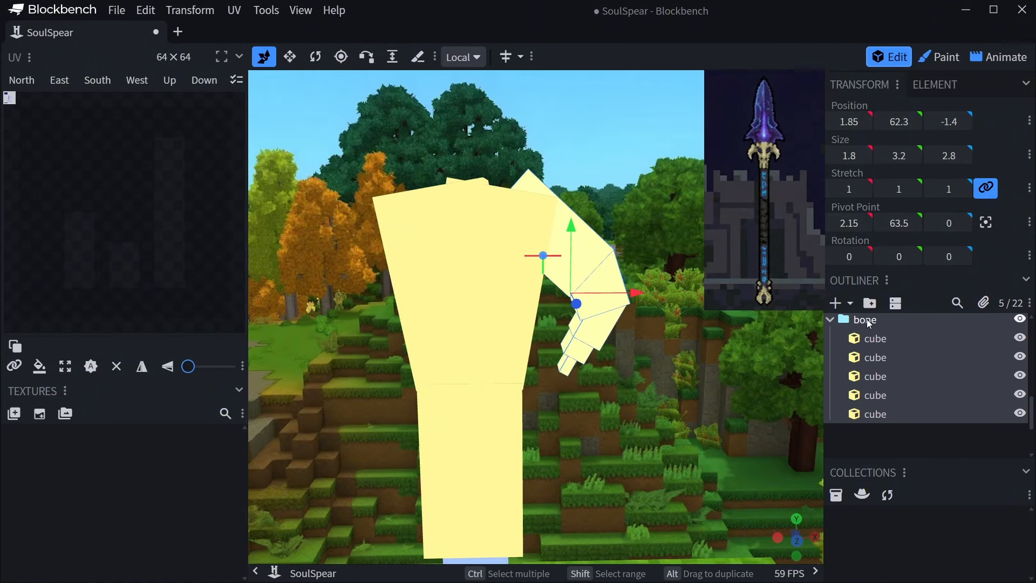
{"action": "double_click", "coordinate": [867, 321]}
{"action": "type", "text": "Horn1"}
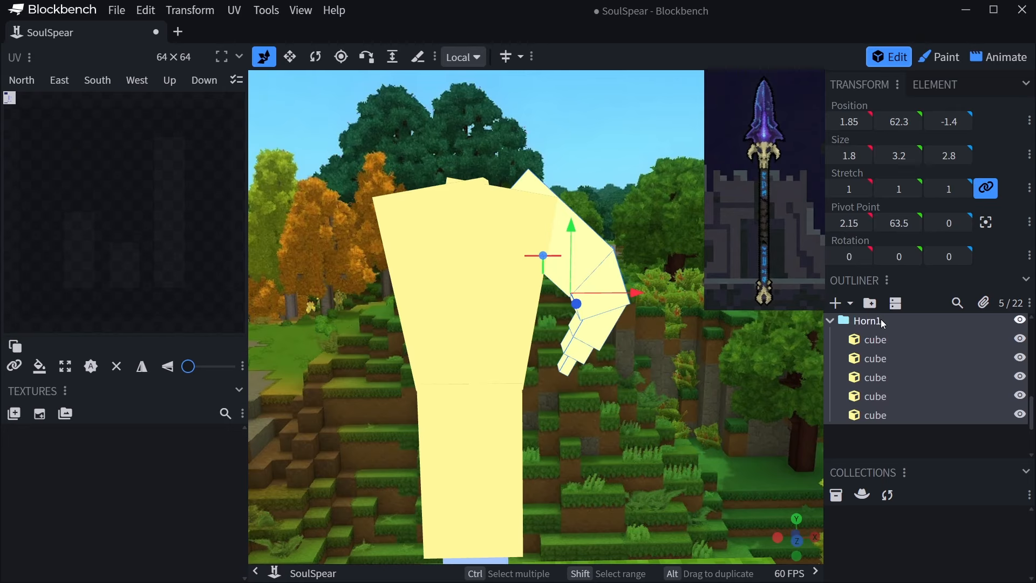
Step: Duplicate the Horn1 group and shift the copy across the head to pivot X -1.85
{"action": "left_click", "coordinate": [881, 319]}
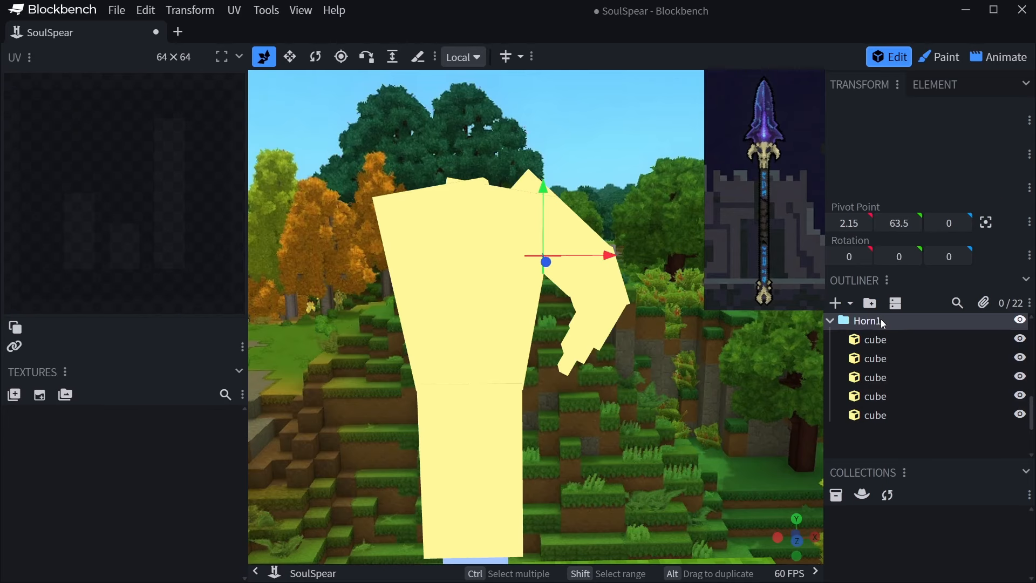
{"action": "key", "text": "ctrl+d"}
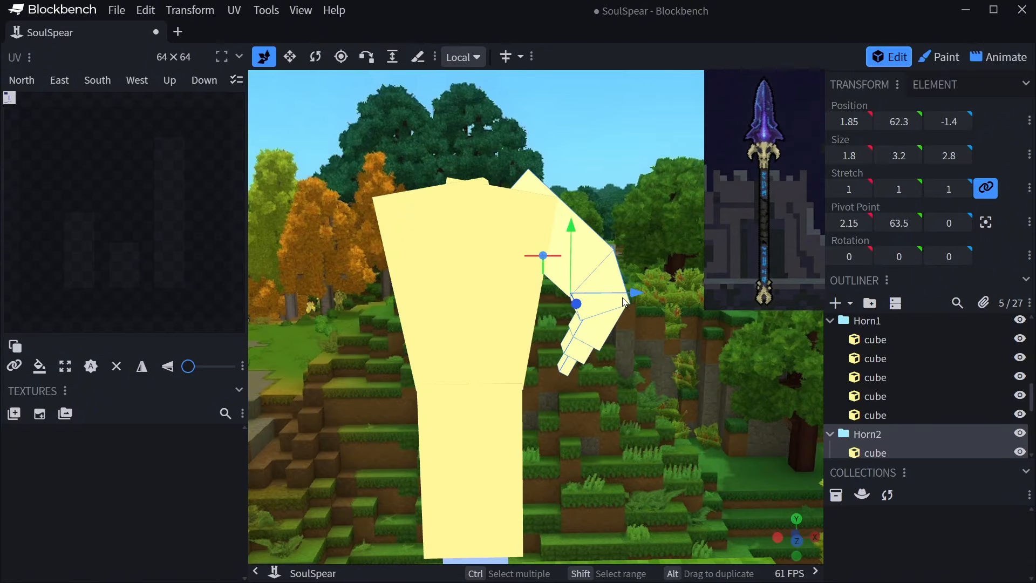
{"action": "left_click_drag", "start_coordinate": [634, 297], "coordinate": [585, 417]}
Step: Rotate the Horn2 group -180 degrees around Y so it curls away from the opposite side of the head
{"action": "key", "text": "r"}
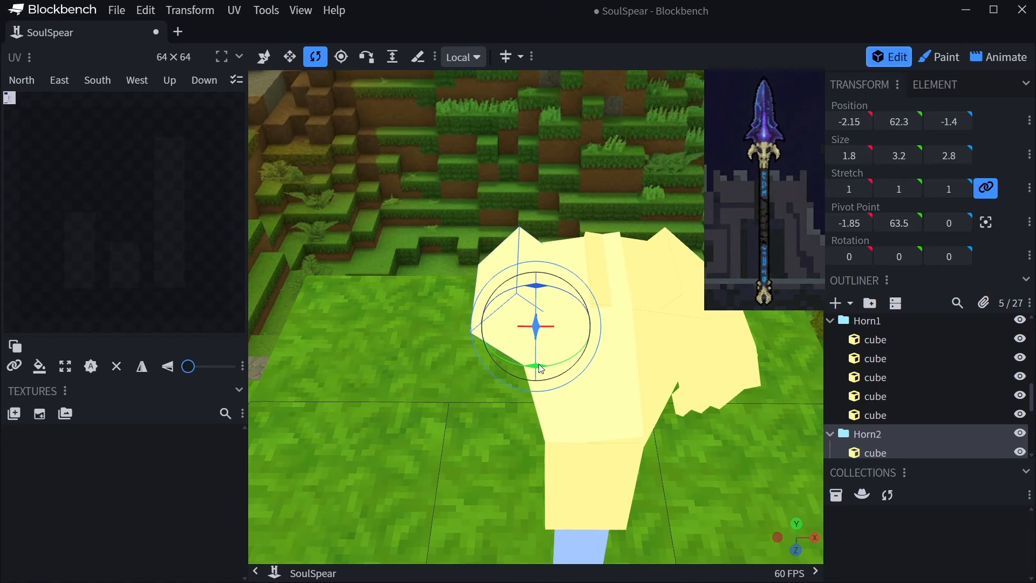
{"action": "left_click_drag", "start_coordinate": [537, 370], "coordinate": [454, 359]}
{"action": "left_click_drag", "start_coordinate": [428, 393], "coordinate": [554, 430]}
{"action": "key", "text": "ctrl+z"}
{"action": "left_click_drag", "start_coordinate": [569, 361], "coordinate": [583, 189]}
{"action": "left_click_drag", "start_coordinate": [688, 316], "coordinate": [624, 410]}
Step: Nudge the Horn2 group slightly outward to match the other horn, and clear the selection
{"action": "key", "text": "v"}
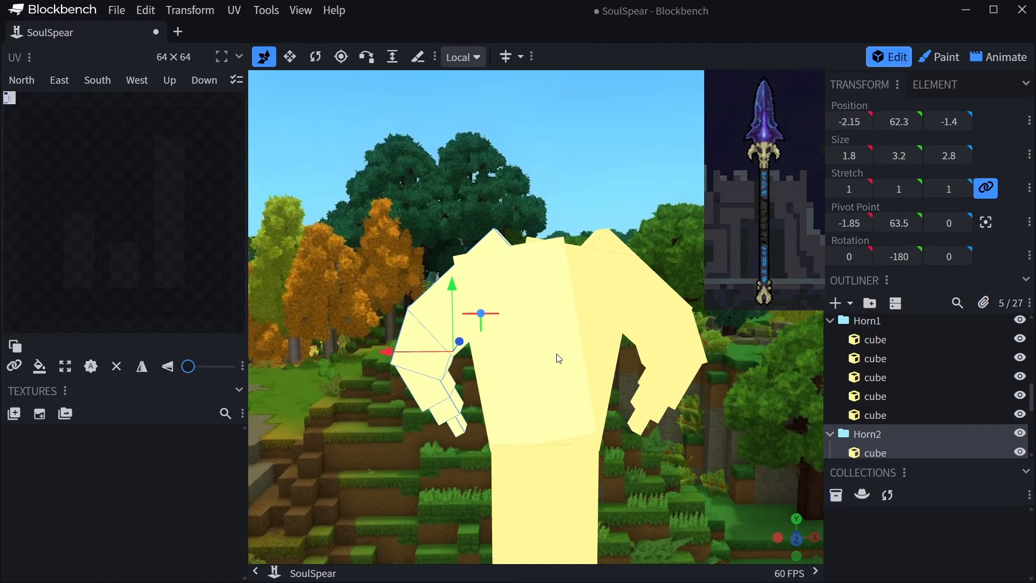
{"action": "left_click_drag", "start_coordinate": [398, 358], "coordinate": [385, 357]}
{"action": "left_click_drag", "start_coordinate": [567, 363], "coordinate": [543, 318]}
{"action": "scroll", "coordinate": [906, 423], "scroll_direction": "down", "scroll_amount": 5}
{"action": "left_click", "coordinate": [906, 423]}
{"action": "scroll", "coordinate": [644, 321], "scroll_direction": "down", "scroll_amount": 8}
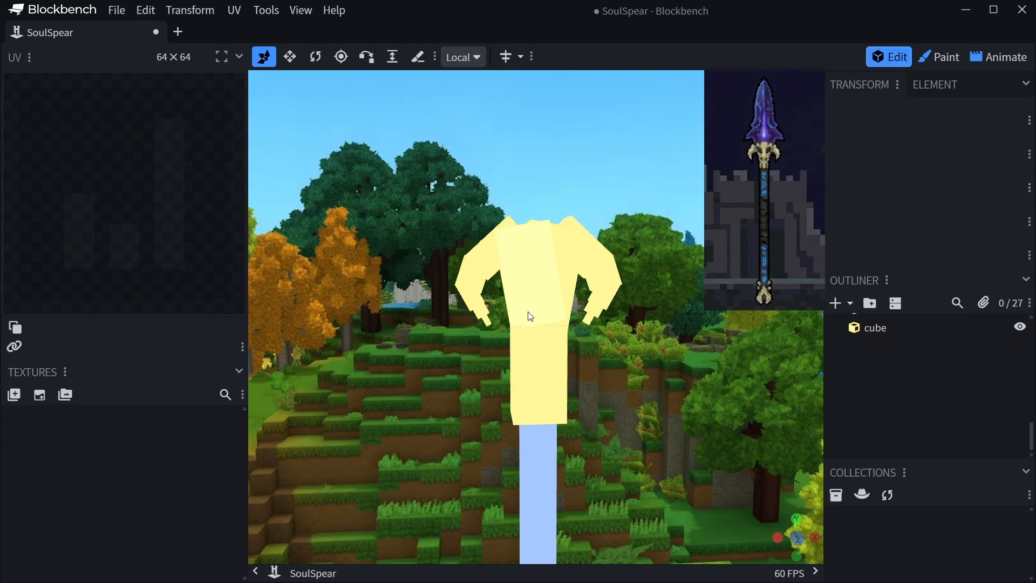
Step: Duplicate the upright cube under the head and move the copy down the shaft to Y 48.5
{"action": "left_click", "coordinate": [537, 400]}
{"action": "left_click_drag", "start_coordinate": [548, 407], "coordinate": [618, 375]}
{"action": "scroll", "coordinate": [642, 378], "scroll_direction": "up", "scroll_amount": 5}
{"action": "key", "text": "ctrl+d"}
{"action": "left_click_drag", "start_coordinate": [511, 283], "coordinate": [495, 405]}
Step: Slim the copied shaft cube to 2.6 × 5.5 × 2.62 by trimming its four sides
{"action": "key", "text": "s"}
{"action": "left_click_drag", "start_coordinate": [591, 343], "coordinate": [617, 344]}
{"action": "left_click_drag", "start_coordinate": [622, 403], "coordinate": [581, 395]}
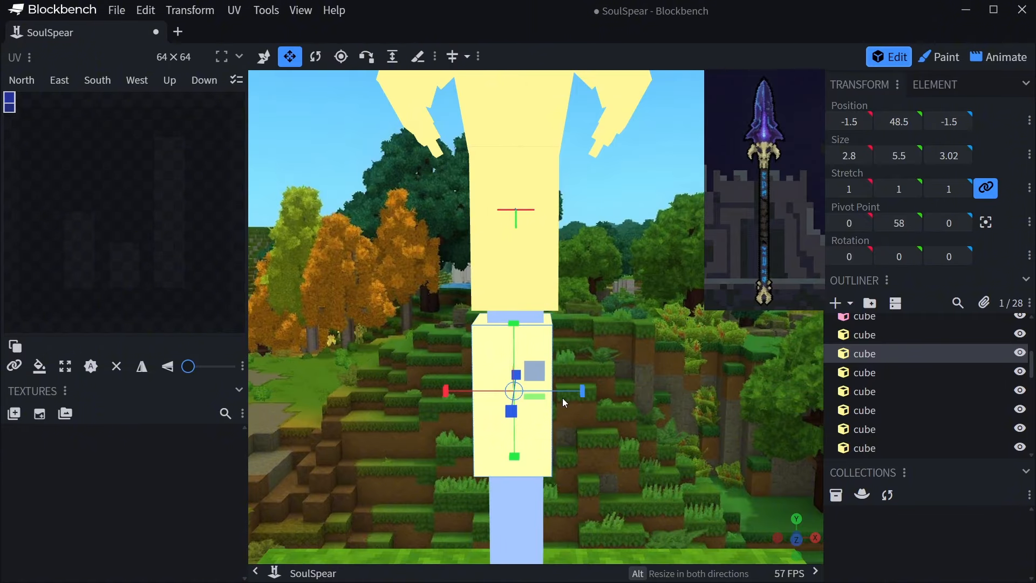
{"action": "left_click_drag", "start_coordinate": [446, 391], "coordinate": [564, 410]}
{"action": "left_click_drag", "start_coordinate": [587, 428], "coordinate": [641, 439]}
{"action": "left_click_drag", "start_coordinate": [462, 397], "coordinate": [466, 397]}
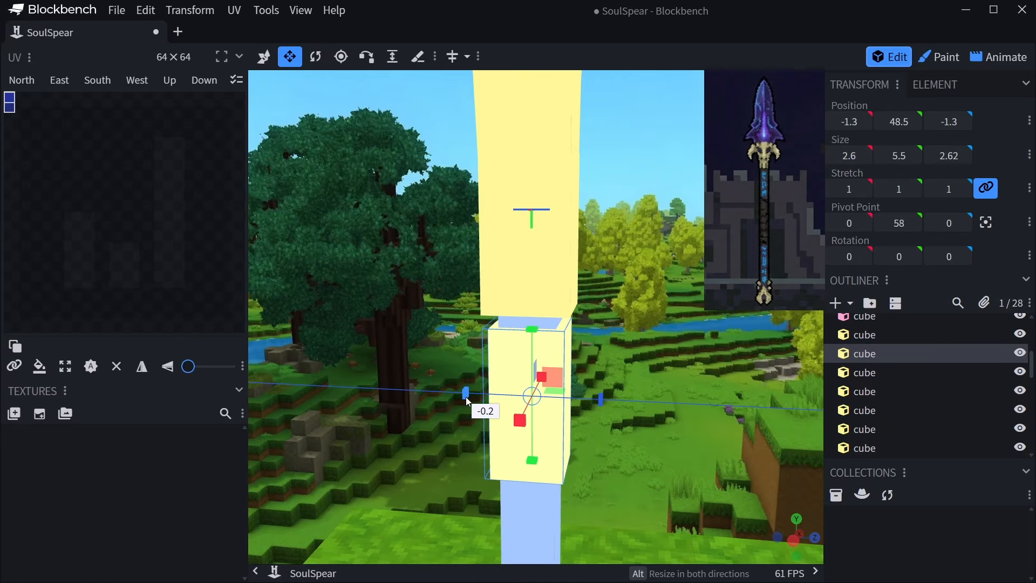
Step: Move the slimmed cube up to Y 49 against the cube above it
{"action": "key", "text": "v"}
{"action": "left_click_drag", "start_coordinate": [639, 377], "coordinate": [527, 331]}
{"action": "left_click_drag", "start_coordinate": [623, 353], "coordinate": [480, 286]}
{"action": "left_click_drag", "start_coordinate": [590, 298], "coordinate": [629, 381]}
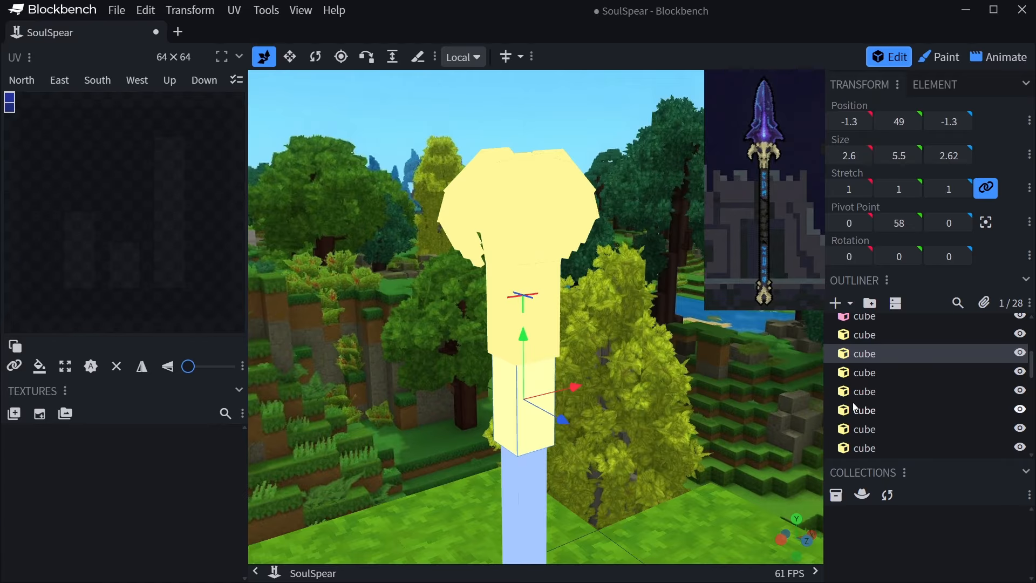
Step: Collapse the Horn1 and Horn2 groups in the outliner
{"action": "scroll", "coordinate": [863, 405], "scroll_direction": "up", "scroll_amount": 3}
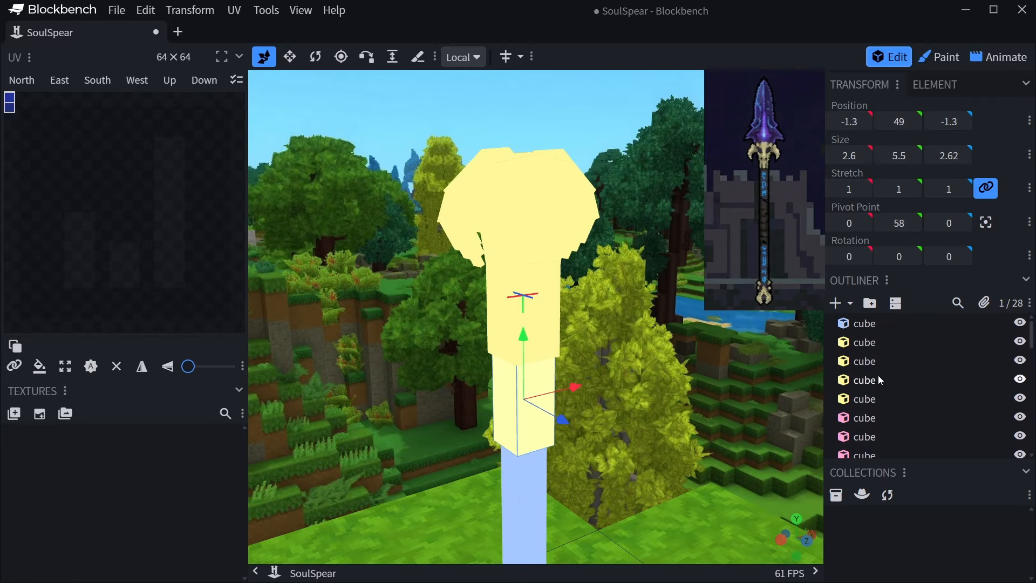
{"action": "scroll", "coordinate": [866, 348], "scroll_direction": "down", "scroll_amount": 2}
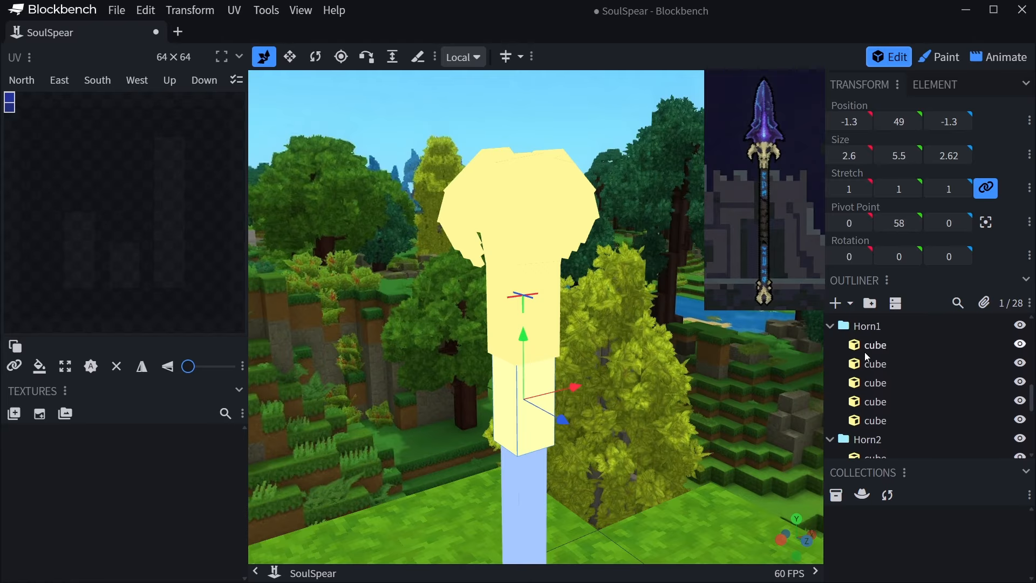
{"action": "left_click", "coordinate": [831, 326]}
{"action": "left_click", "coordinate": [830, 345]}
{"action": "scroll", "coordinate": [861, 364], "scroll_direction": "up", "scroll_amount": 3}
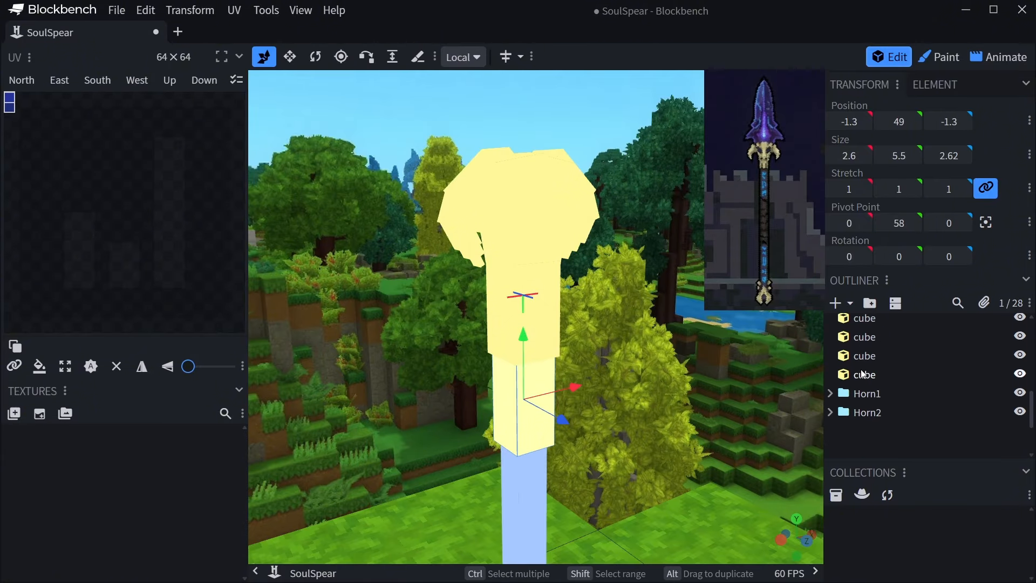
Step: Delete the loose duplicate of the smallest horn-tip cube that lies outside the groups
{"action": "left_click", "coordinate": [863, 374]}
{"action": "left_click_drag", "start_coordinate": [679, 366], "coordinate": [588, 361]}
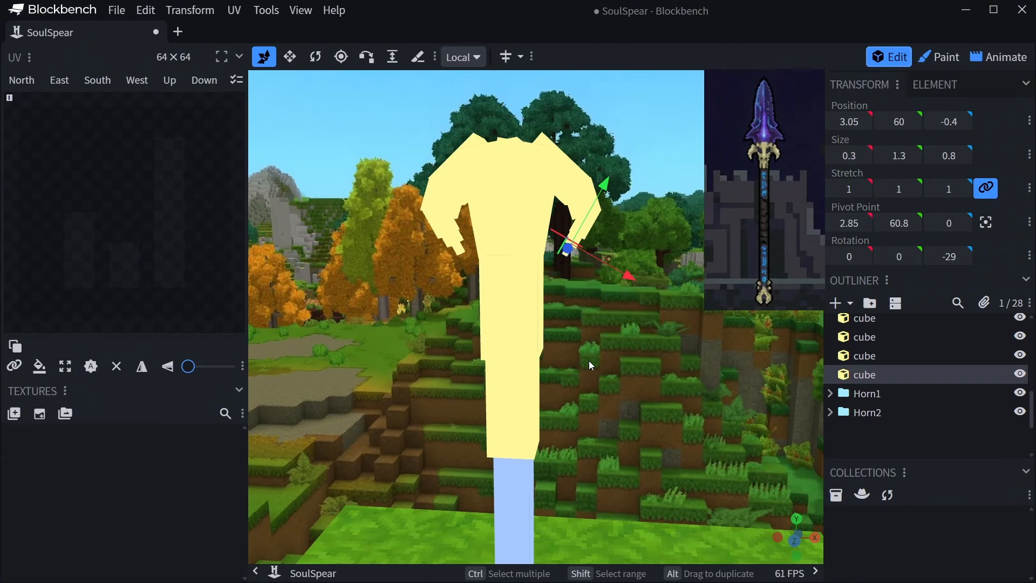
{"action": "scroll", "coordinate": [609, 293], "scroll_direction": "up", "scroll_amount": 5}
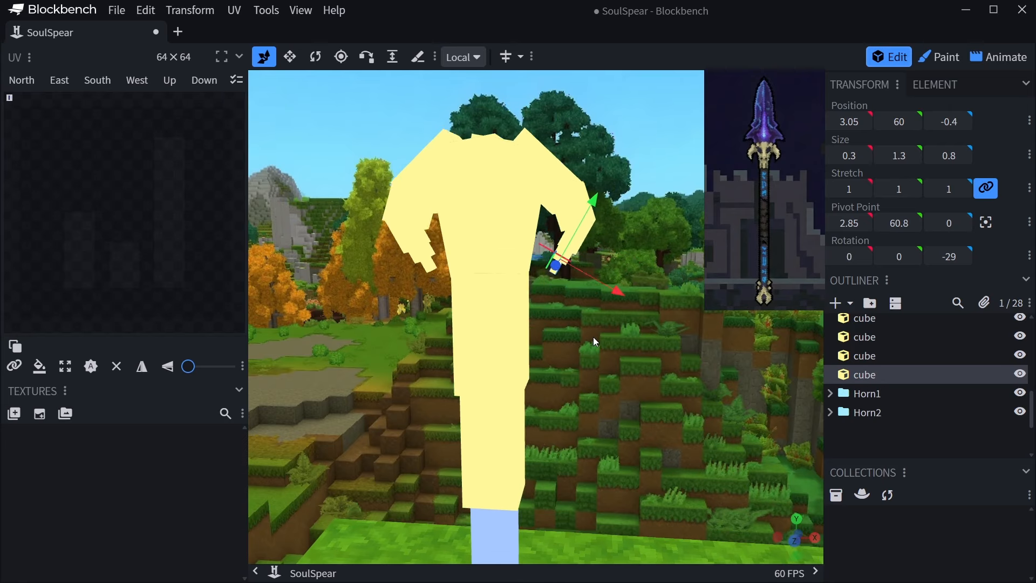
{"action": "left_click_drag", "start_coordinate": [592, 195], "coordinate": [555, 259]}
{"action": "key", "text": "ctrl+z"}
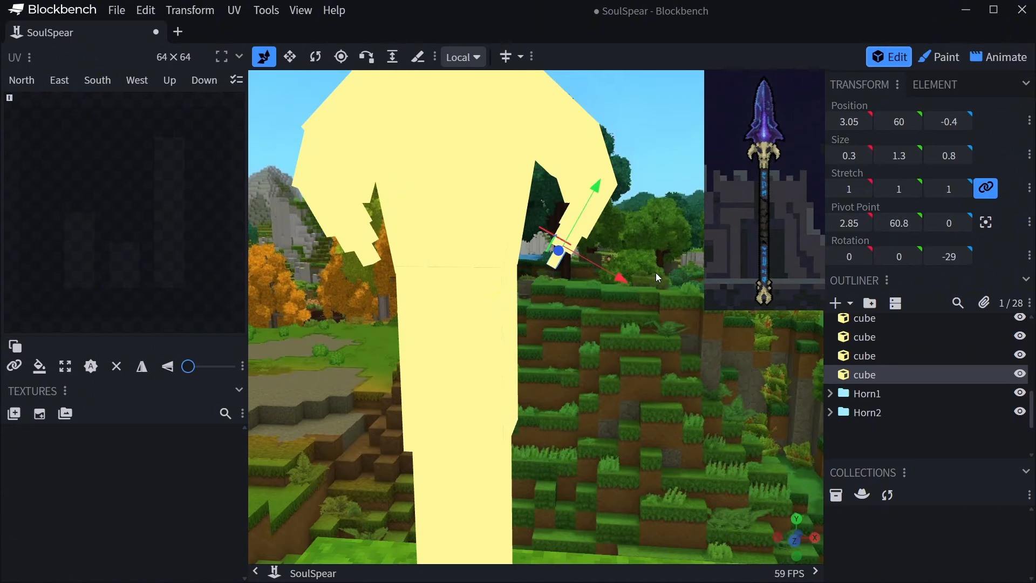
{"action": "left_click_drag", "start_coordinate": [656, 273], "coordinate": [650, 300]}
{"action": "key", "text": "Delete"}
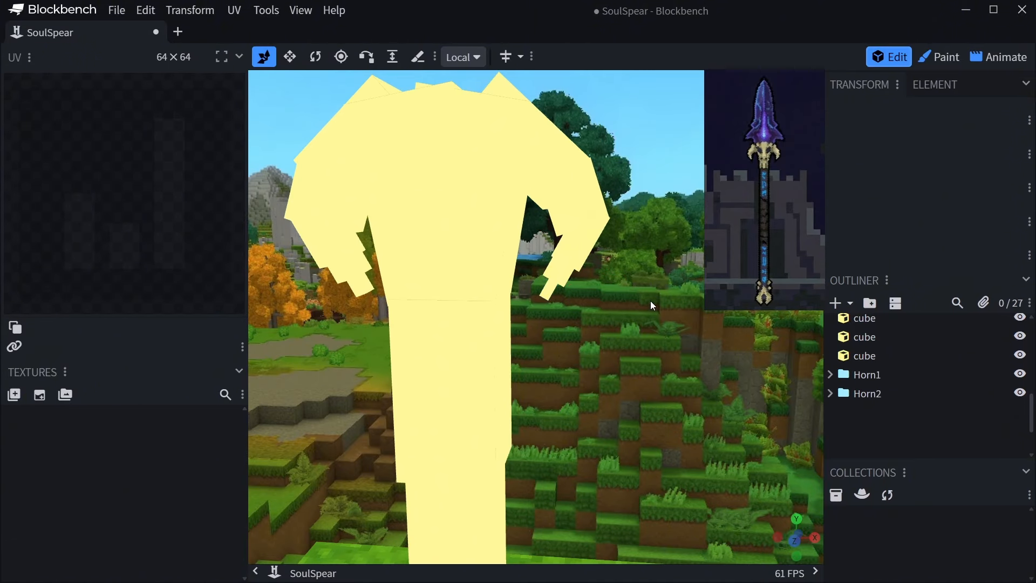
Step: Delete the next loose duplicate horn cube, sized 0.7 × 1.7 × 1.2, after moving it clear of the horn
{"action": "left_click", "coordinate": [873, 361]}
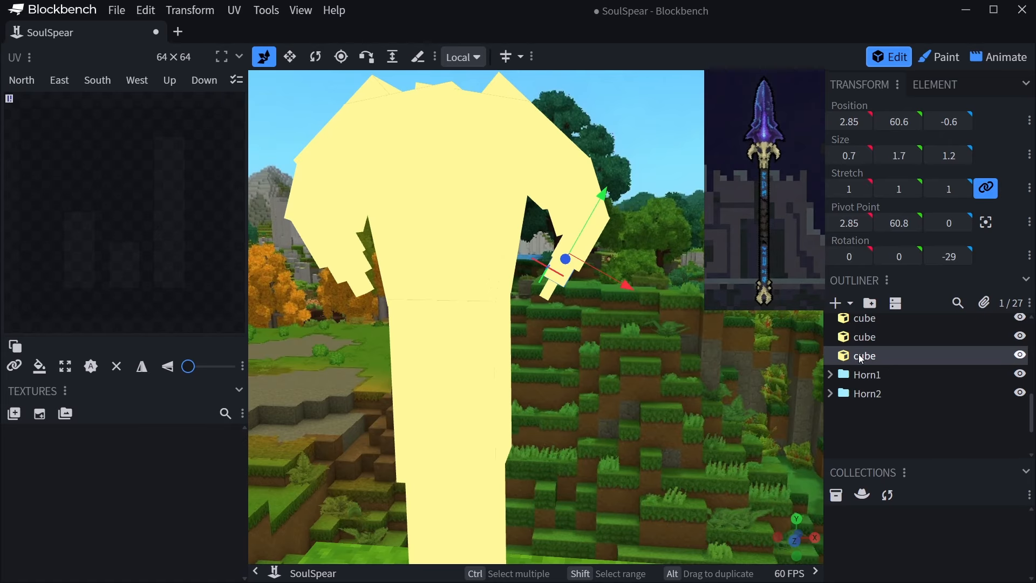
{"action": "left_click_drag", "start_coordinate": [601, 204], "coordinate": [517, 313]}
{"action": "left_click_drag", "start_coordinate": [646, 319], "coordinate": [637, 320]}
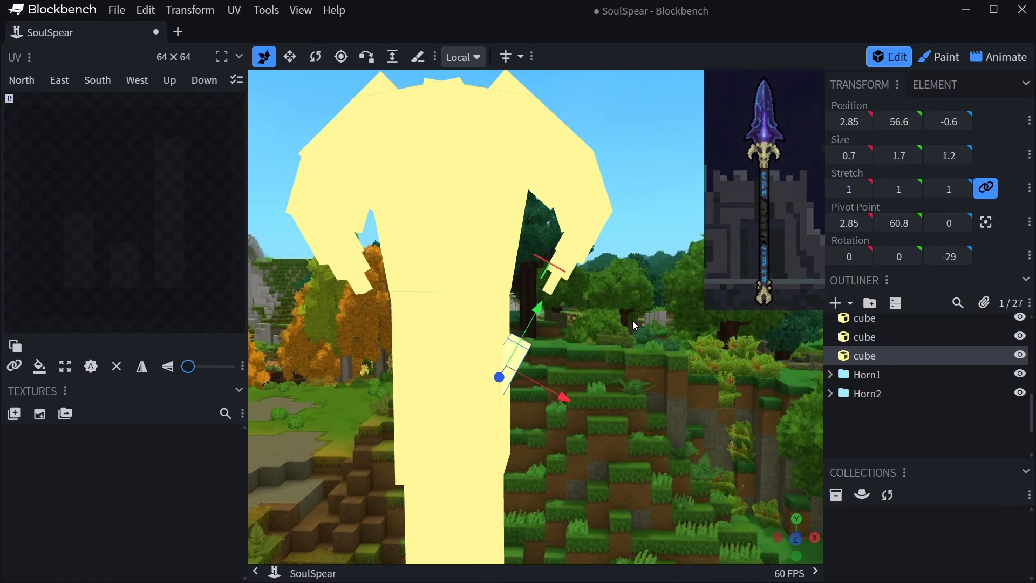
{"action": "key", "text": "Delete"}
Step: Delete the remaining three loose duplicate horn cubes listed above the Horn1 group
{"action": "left_click", "coordinate": [863, 335]}
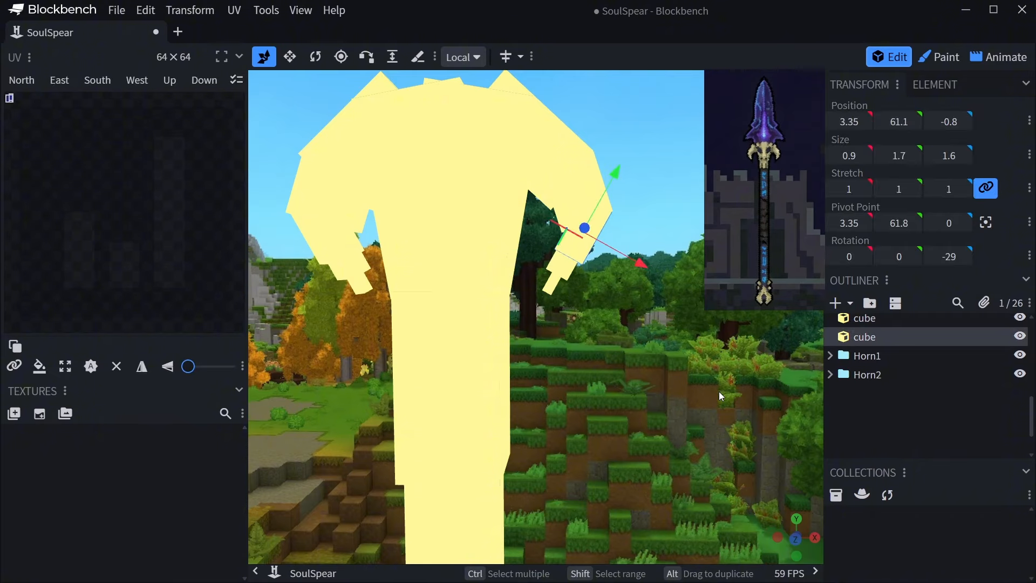
{"action": "scroll", "coordinate": [899, 371], "scroll_direction": "up", "scroll_amount": 4}
{"action": "scroll", "coordinate": [880, 414], "scroll_direction": "down", "scroll_amount": 2}
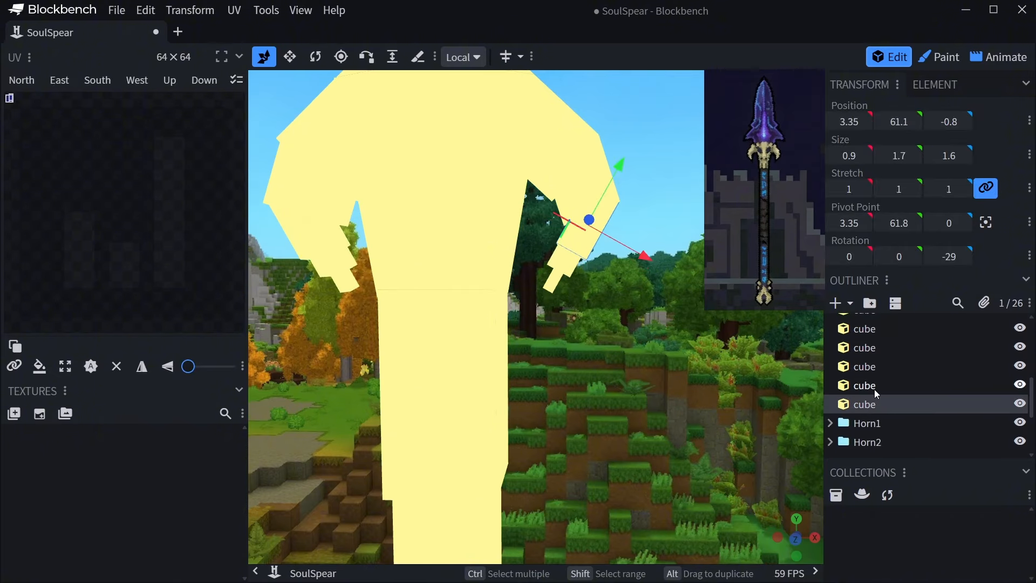
{"action": "key", "text": "Delete"}
{"action": "left_click", "coordinate": [875, 389]}
{"action": "key", "text": "Delete"}
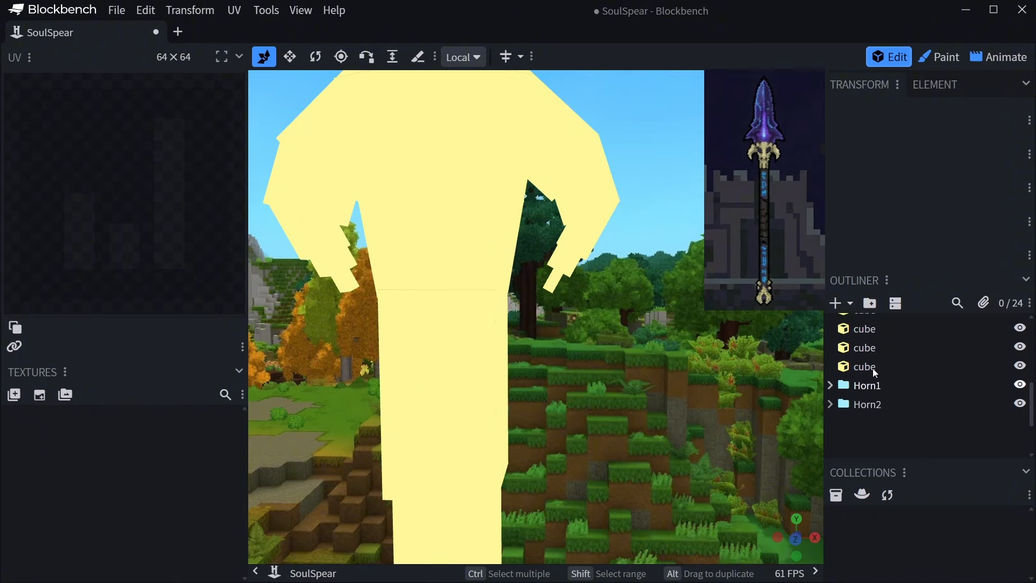
{"action": "left_click", "coordinate": [873, 369]}
{"action": "scroll", "coordinate": [879, 369], "scroll_direction": "up", "scroll_amount": 1}
{"action": "key", "text": "Delete"}
Step: Group the four cubes of the head and its neck, name the group Skull, and collapse it
{"action": "left_click", "coordinate": [877, 416]}
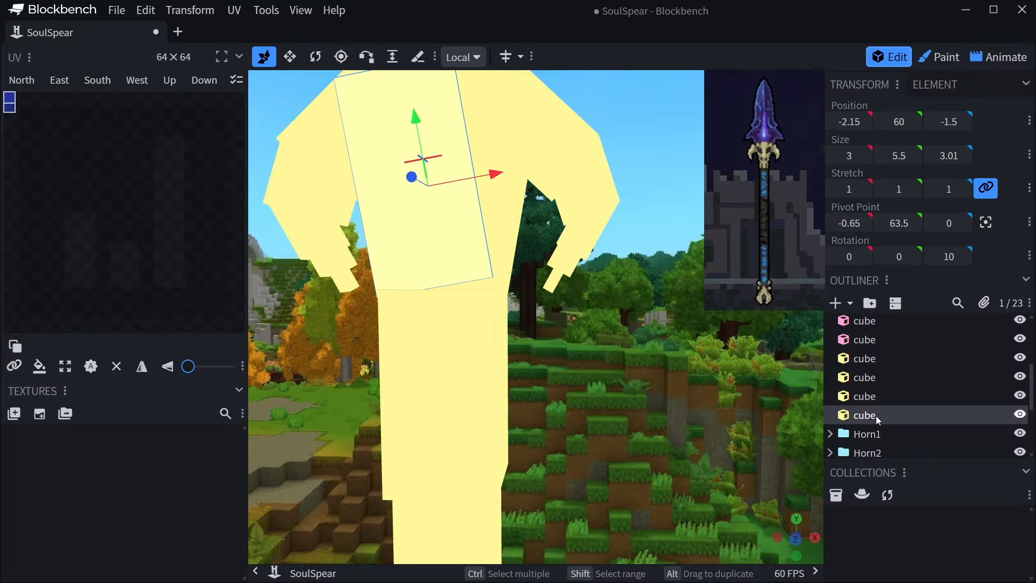
{"action": "left_click", "coordinate": [870, 397]}
{"action": "left_click", "coordinate": [869, 380]}
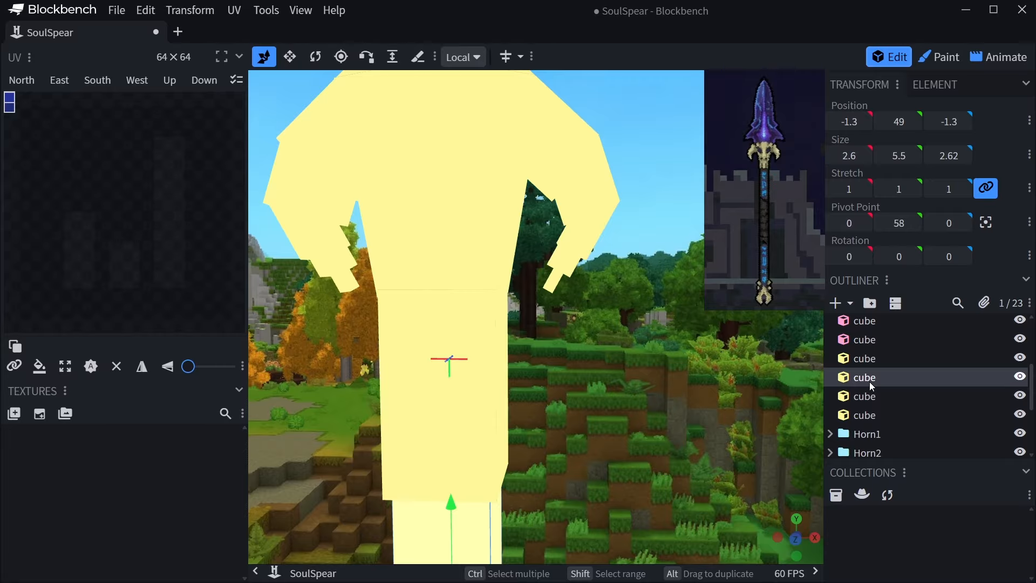
{"action": "left_click", "coordinate": [867, 361]}
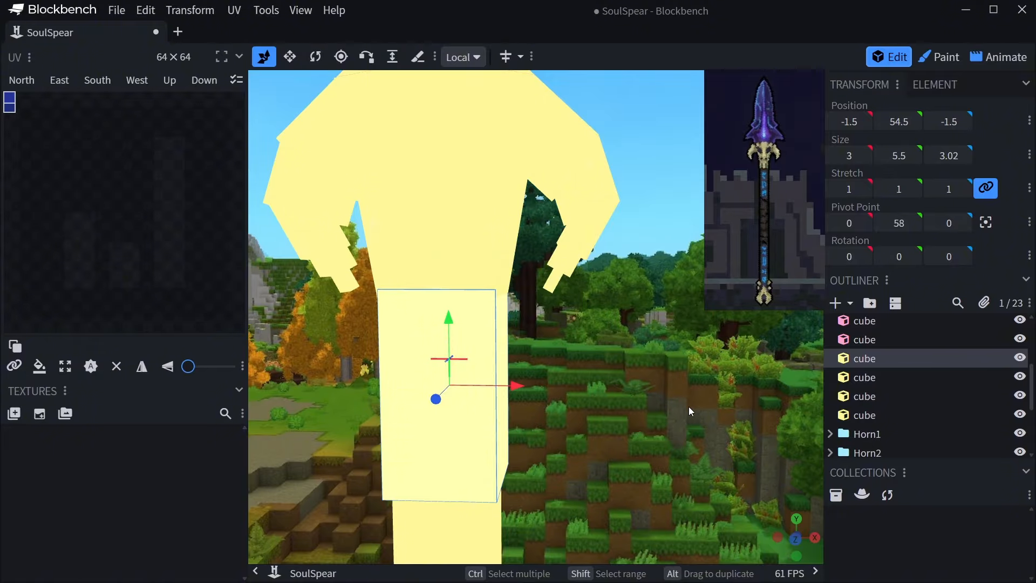
{"action": "right_click_drag", "start_coordinate": [689, 407], "coordinate": [736, 383]}
{"action": "left_click", "coordinate": [882, 420], "text": "shift"}
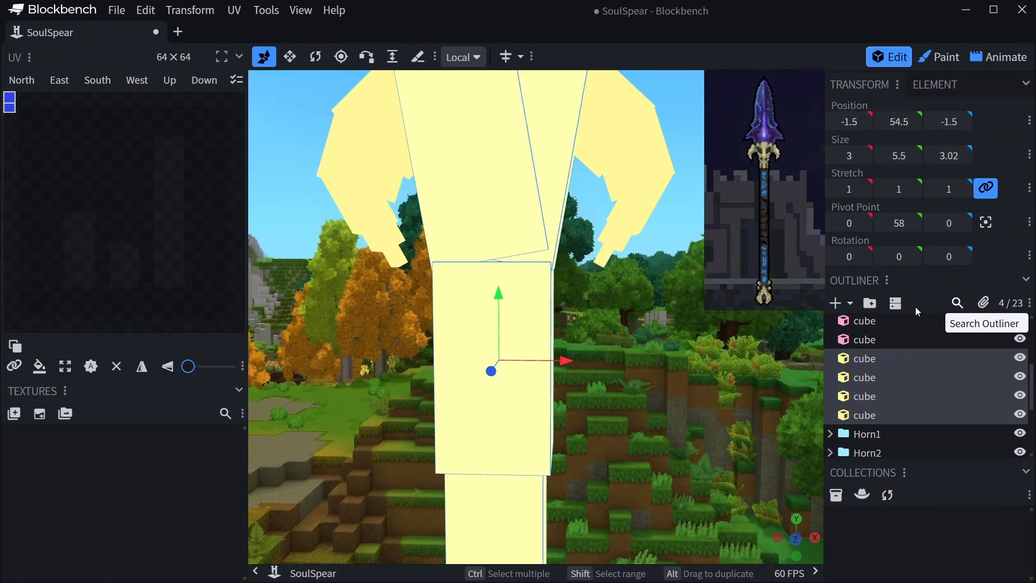
{"action": "left_click", "coordinate": [870, 303]}
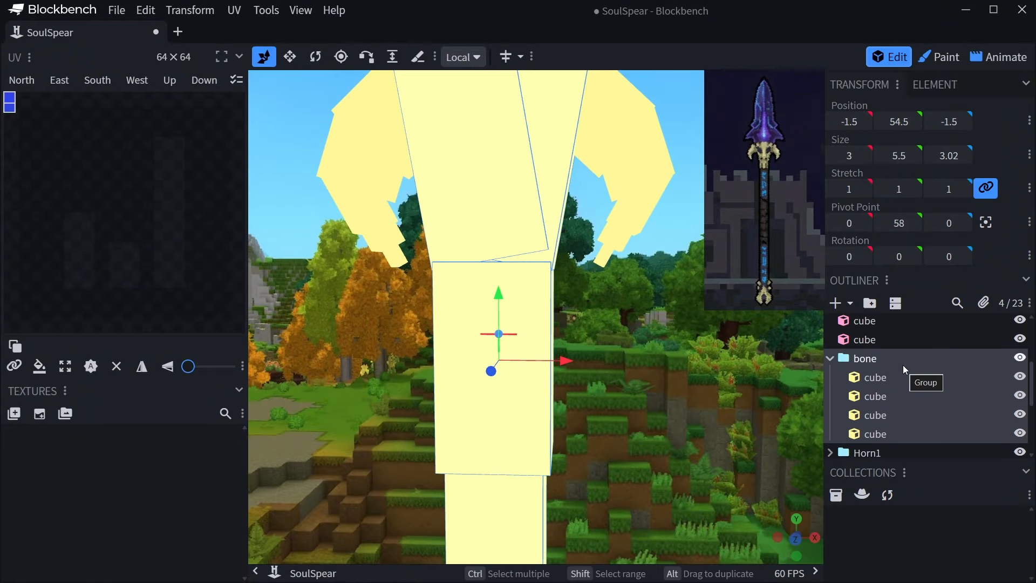
{"action": "double_click", "coordinate": [903, 365]}
{"action": "type", "text": "Skull"}
{"action": "left_click", "coordinate": [830, 359]}
Step: Try to rotate the Skull, Horn1 and Horn2 groups together, undo the rotation, and clear the selection
{"action": "left_click", "coordinate": [866, 398], "text": "shift"}
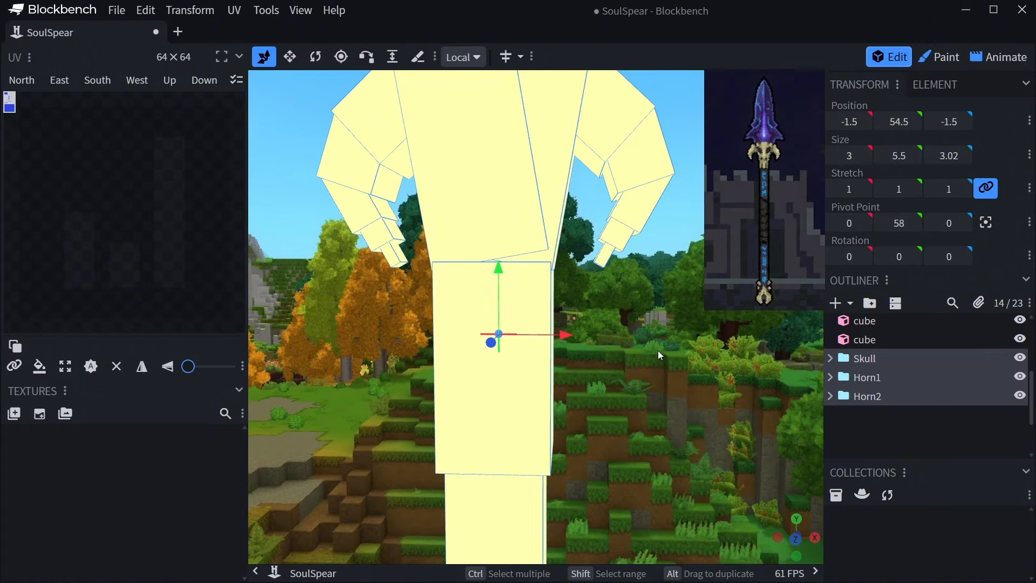
{"action": "scroll", "coordinate": [659, 350], "scroll_direction": "down", "scroll_amount": 4}
{"action": "left_click_drag", "start_coordinate": [644, 371], "coordinate": [679, 441]}
{"action": "key", "text": "r"}
{"action": "left_click_drag", "start_coordinate": [513, 371], "coordinate": [446, 368]}
{"action": "left_click_drag", "start_coordinate": [683, 395], "coordinate": [610, 341]}
{"action": "left_click", "coordinate": [846, 438]}
{"action": "key", "text": "ctrl+z"}
{"action": "left_click", "coordinate": [935, 423]}
{"action": "left_click_drag", "start_coordinate": [716, 411], "coordinate": [621, 294]}
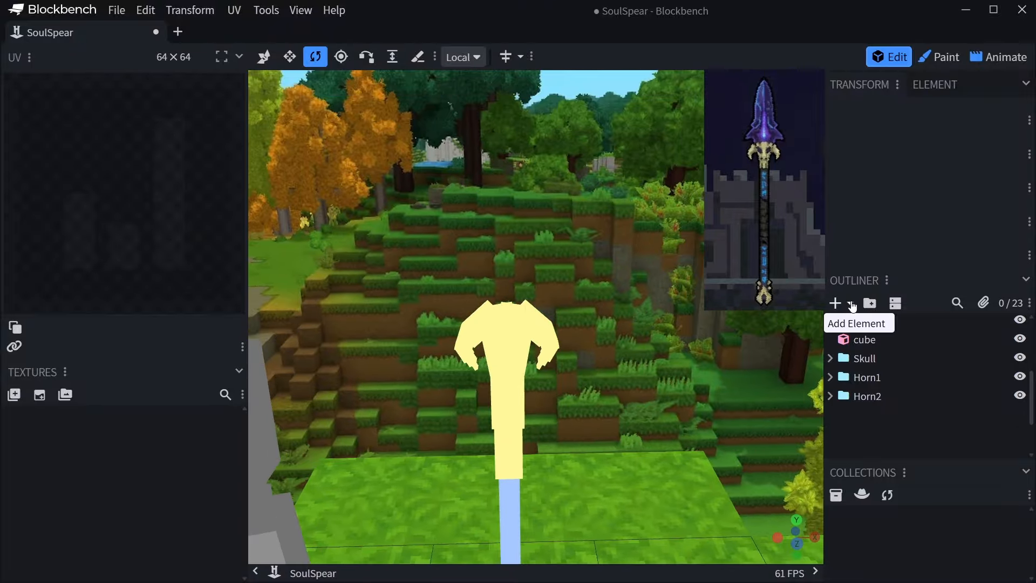
Step: Add a quad and move it up to Y 63 above the horned head as the base for the blade
{"action": "left_click", "coordinate": [852, 306]}
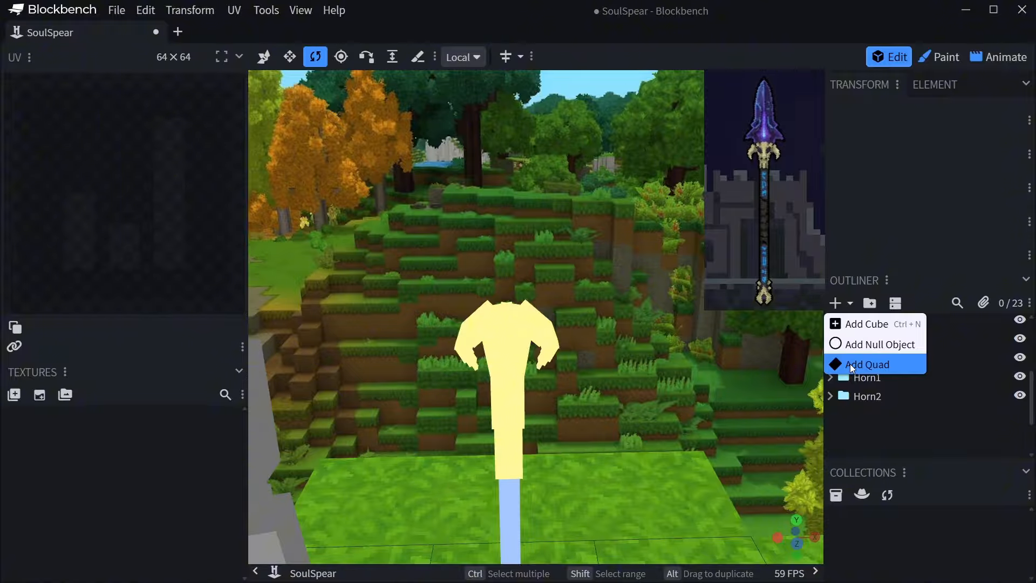
{"action": "left_click", "coordinate": [850, 363]}
{"action": "left_click_drag", "start_coordinate": [717, 422], "coordinate": [620, 322]}
{"action": "key", "text": "v"}
{"action": "left_click_drag", "start_coordinate": [493, 410], "coordinate": [606, 382]}
{"action": "left_click_drag", "start_coordinate": [540, 407], "coordinate": [548, 50]}
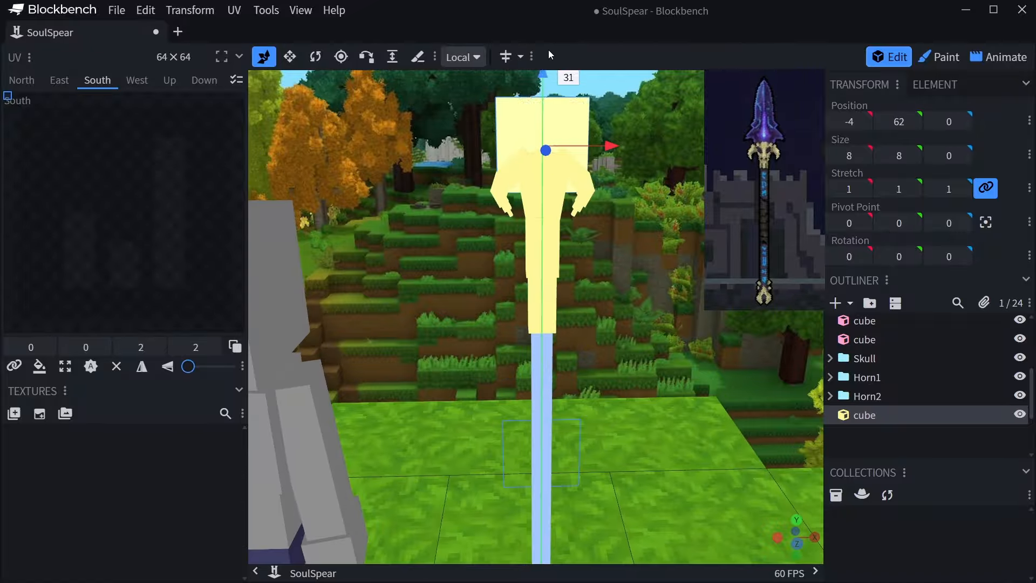
{"action": "right_click_drag", "start_coordinate": [628, 241], "coordinate": [620, 316]}
Step: Set the new quad's marker color to Purple
{"action": "scroll", "coordinate": [893, 419], "scroll_direction": "down", "scroll_amount": 1}
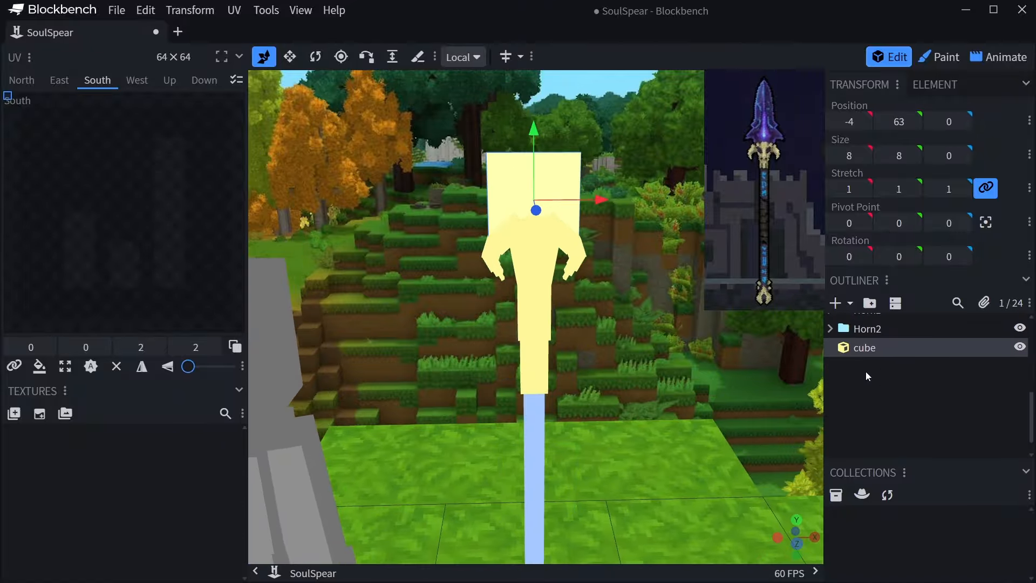
{"action": "right_click", "coordinate": [866, 347]}
{"action": "mouse_move", "coordinate": [910, 279]}
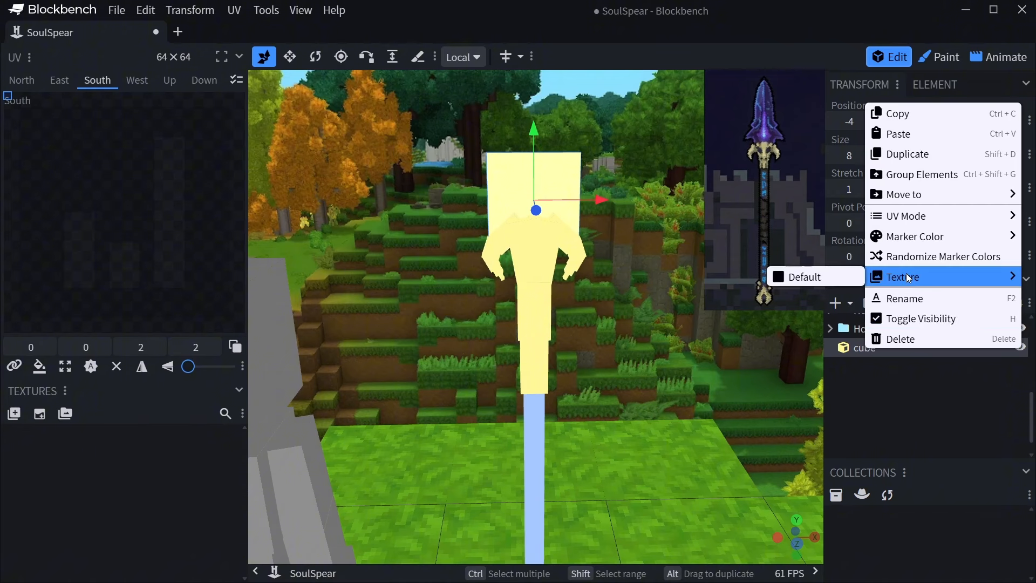
{"action": "mouse_move", "coordinate": [912, 237]}
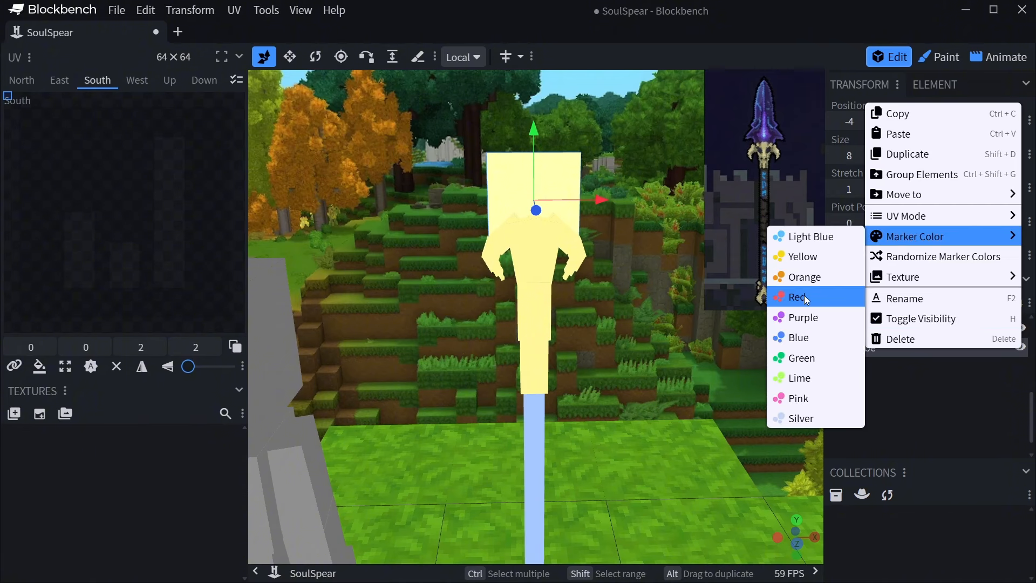
{"action": "left_click", "coordinate": [803, 318]}
{"action": "right_click_drag", "start_coordinate": [619, 262], "coordinate": [614, 294]}
{"action": "left_click_drag", "start_coordinate": [624, 339], "coordinate": [621, 329]}
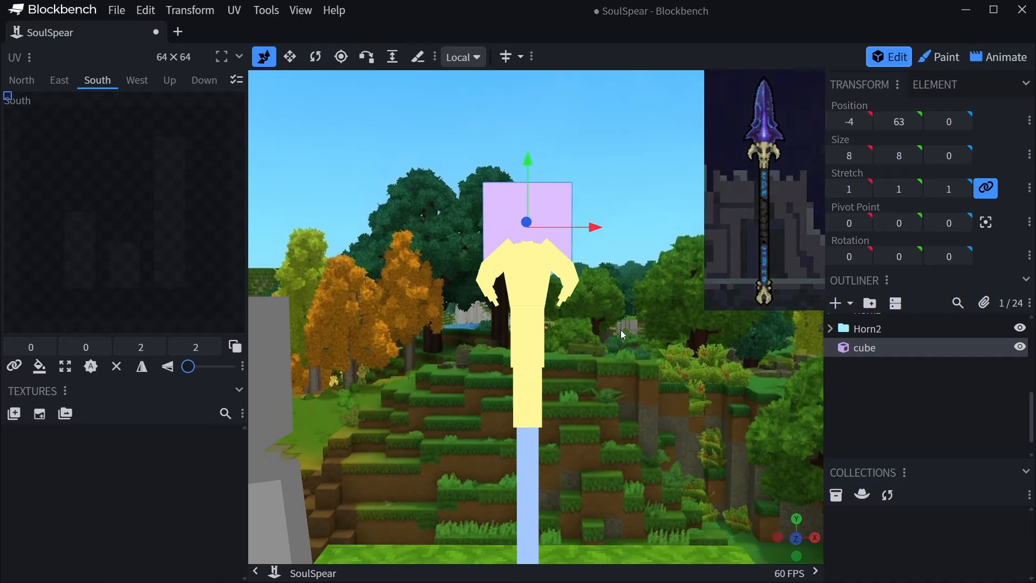
{"action": "right_click_drag", "start_coordinate": [625, 284], "coordinate": [630, 352]}
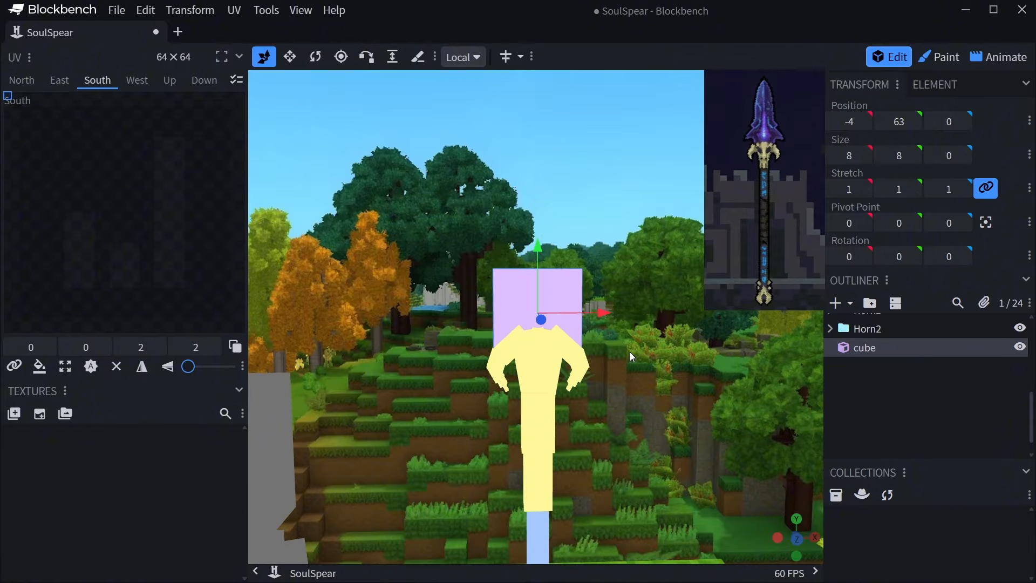
{"action": "scroll", "coordinate": [611, 244], "scroll_direction": "up", "scroll_amount": 3}
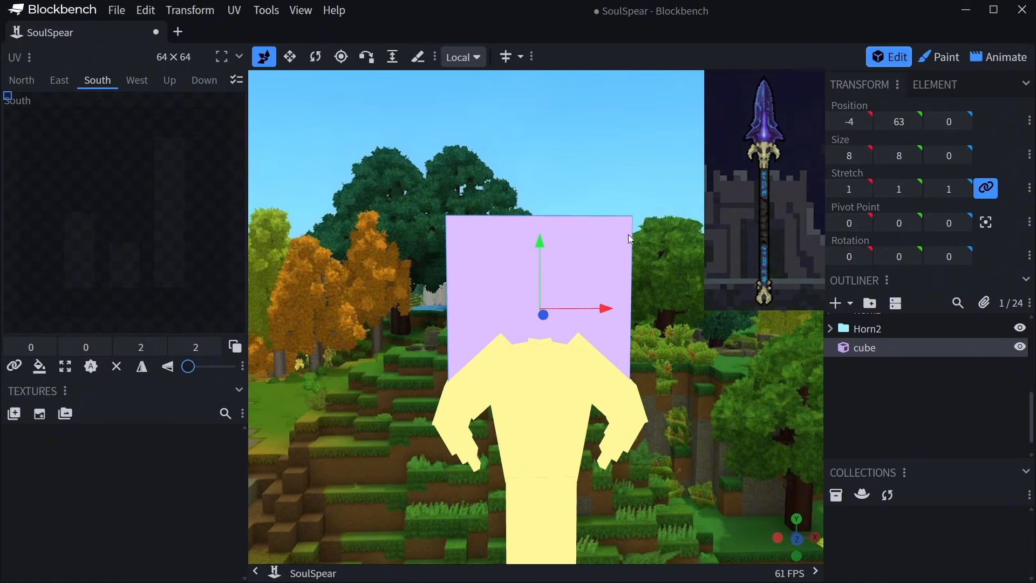
{"action": "left_click", "coordinate": [942, 57]}
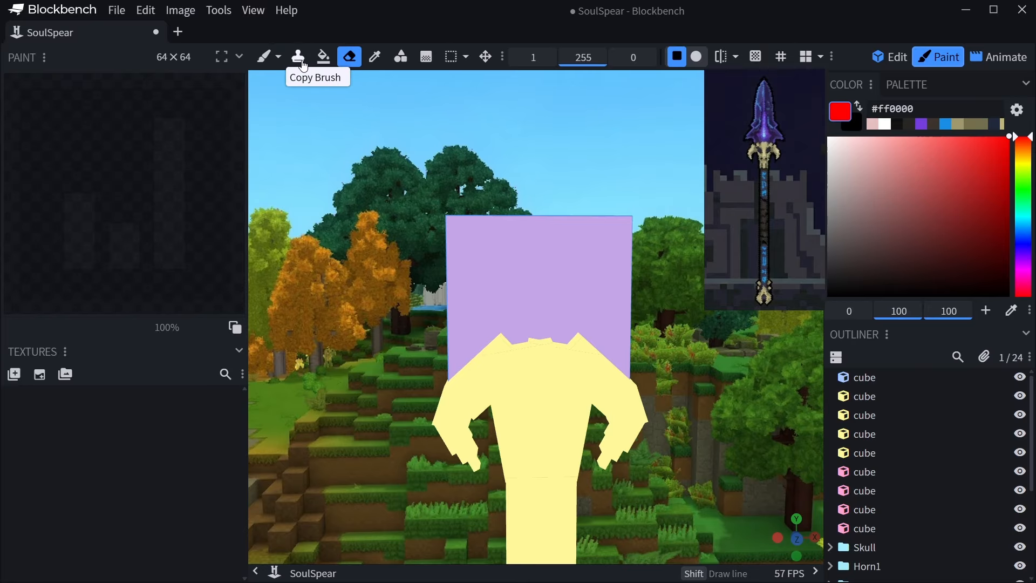
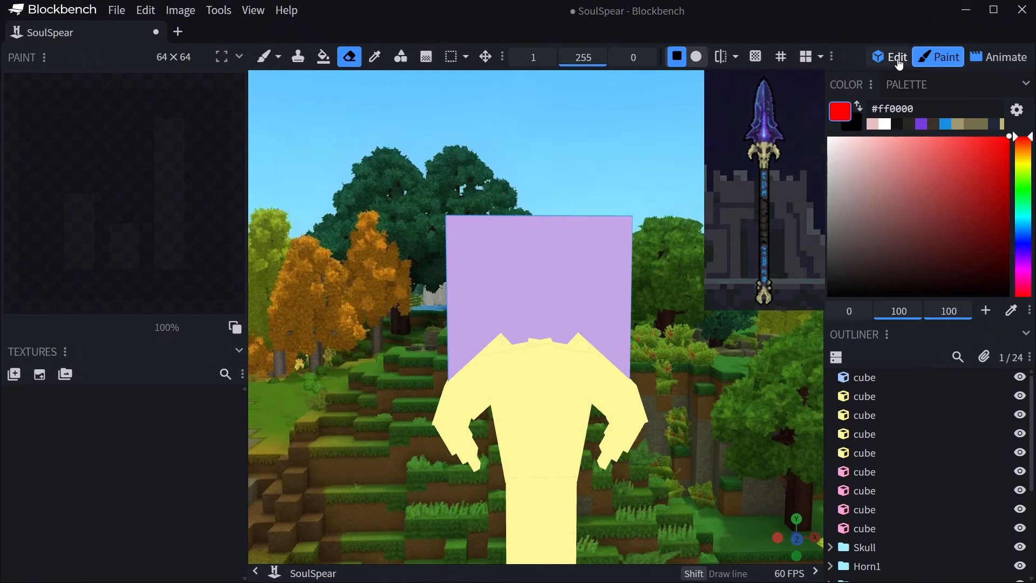
{"action": "left_click", "coordinate": [899, 62]}
Step: Resize the purple quad to 10 × 15, extending it upward and to both sides so it starts at X -5
{"action": "mouse_move", "coordinate": [674, 192]}
{"action": "left_mouse_down"}
{"action": "mouse_move", "coordinate": [635, 257]}
{"action": "mouse_move", "coordinate": [659, 237]}
{"action": "left_mouse_up"}
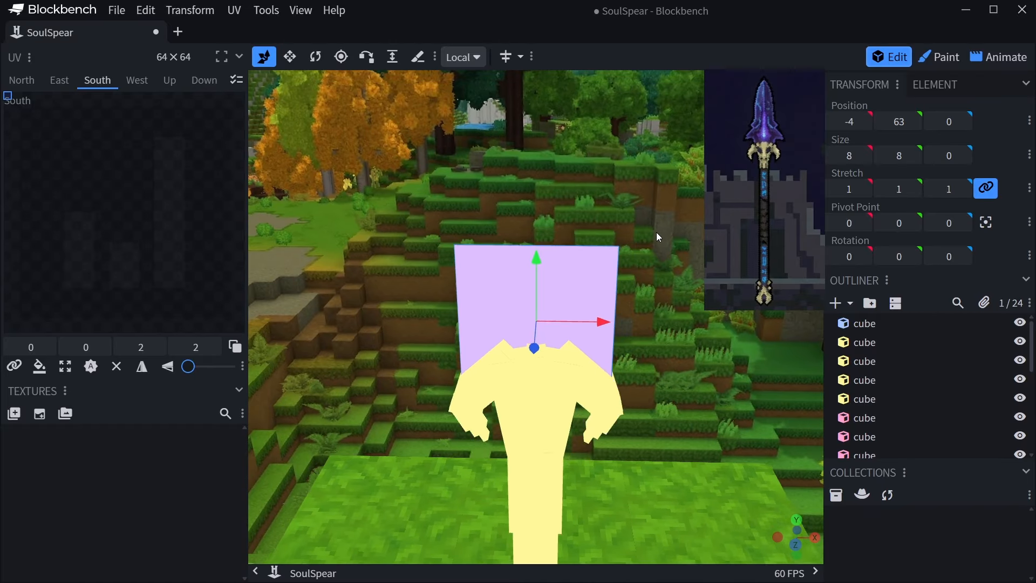
{"action": "scroll", "coordinate": [656, 238], "scroll_direction": "down", "scroll_amount": 3}
{"action": "key", "text": "v"}
{"action": "left_click_drag", "start_coordinate": [539, 267], "coordinate": [618, 300]}
{"action": "left_click_drag", "start_coordinate": [540, 193], "coordinate": [536, 116]}
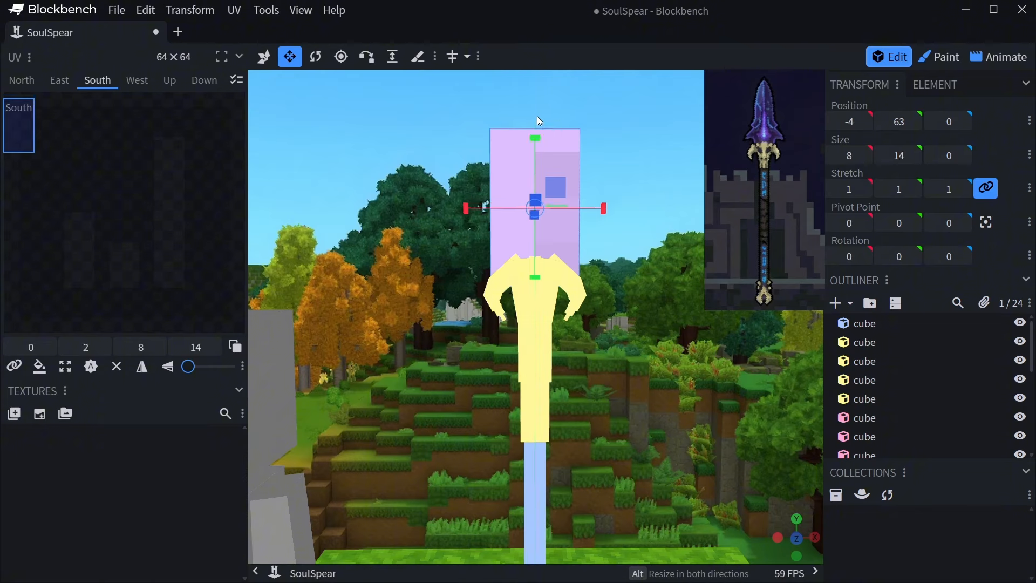
{"action": "right_click_drag", "start_coordinate": [616, 158], "coordinate": [613, 244]}
{"action": "left_click_drag", "start_coordinate": [536, 228], "coordinate": [536, 220]}
{"action": "left_click_drag", "start_coordinate": [636, 294], "coordinate": [611, 290]}
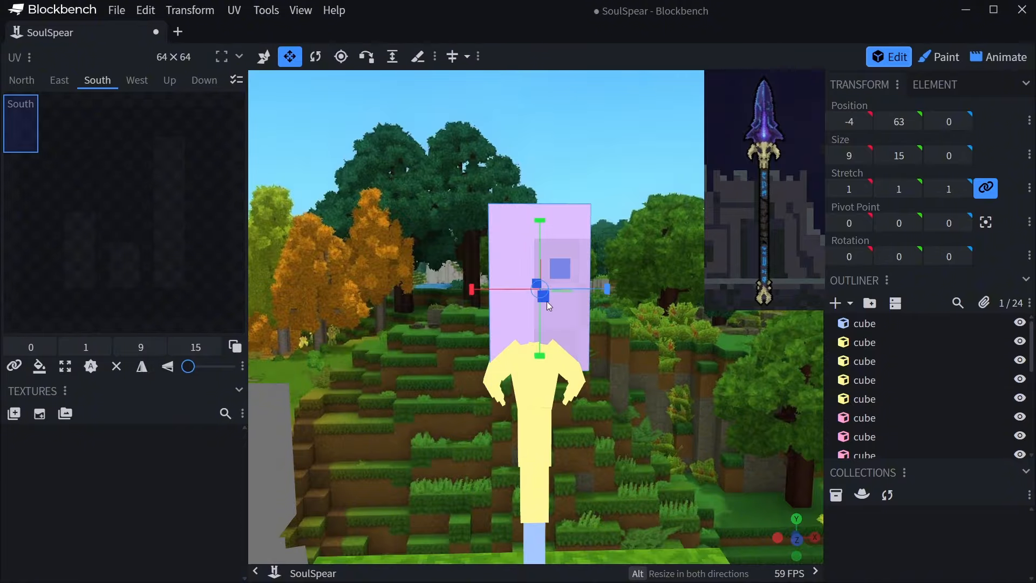
{"action": "left_click_drag", "start_coordinate": [468, 291], "coordinate": [461, 292]}
Step: Duplicate the purple quad, center the copy's pivot point, and rotate it 90 degrees around the Y axis into a cross
{"action": "left_click_drag", "start_coordinate": [640, 356], "coordinate": [590, 389]}
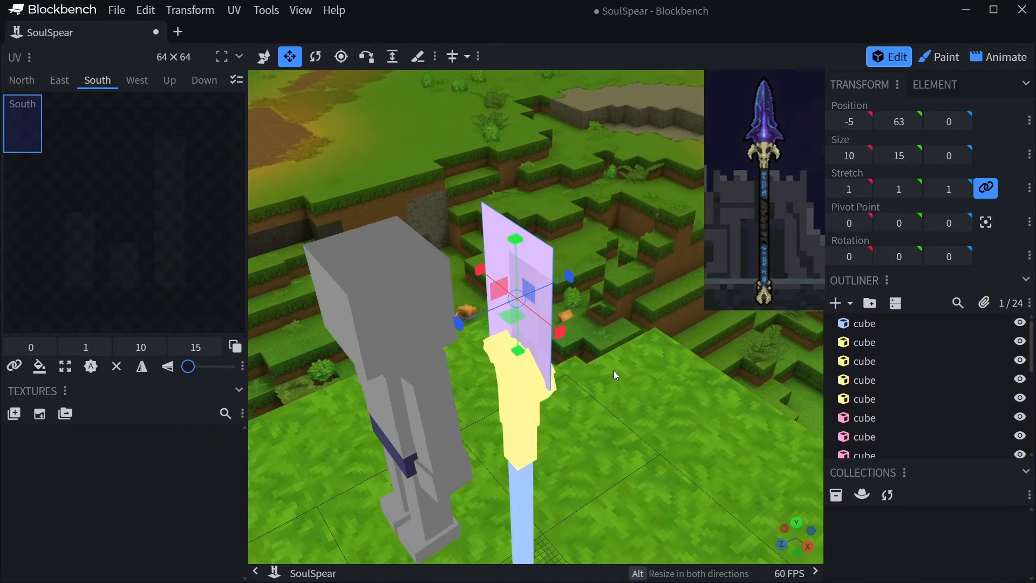
{"action": "key", "text": "v"}
{"action": "left_click_drag", "start_coordinate": [626, 351], "coordinate": [556, 352]}
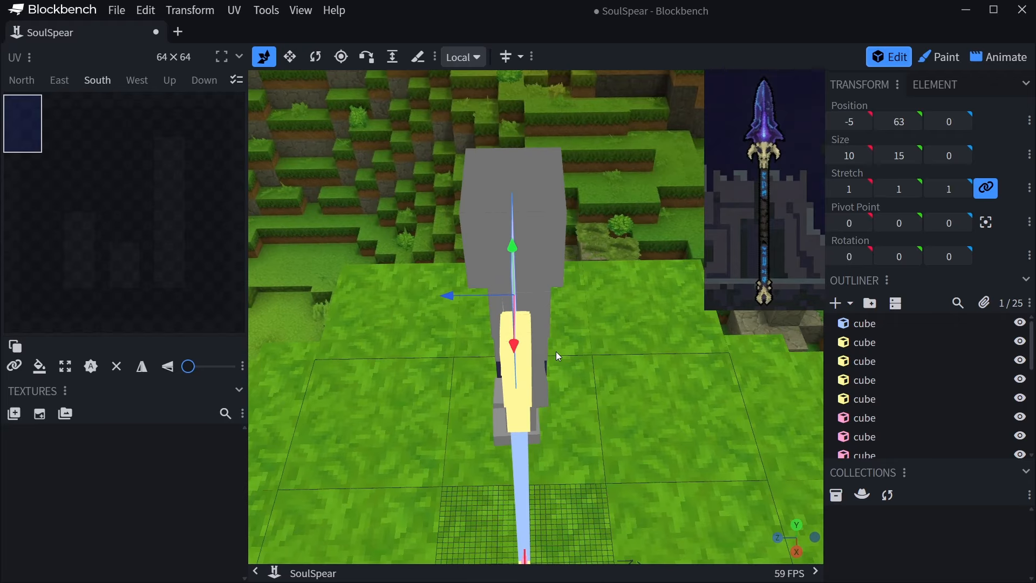
{"action": "key", "text": "r"}
{"action": "right_click_drag", "start_coordinate": [616, 422], "coordinate": [598, 365]}
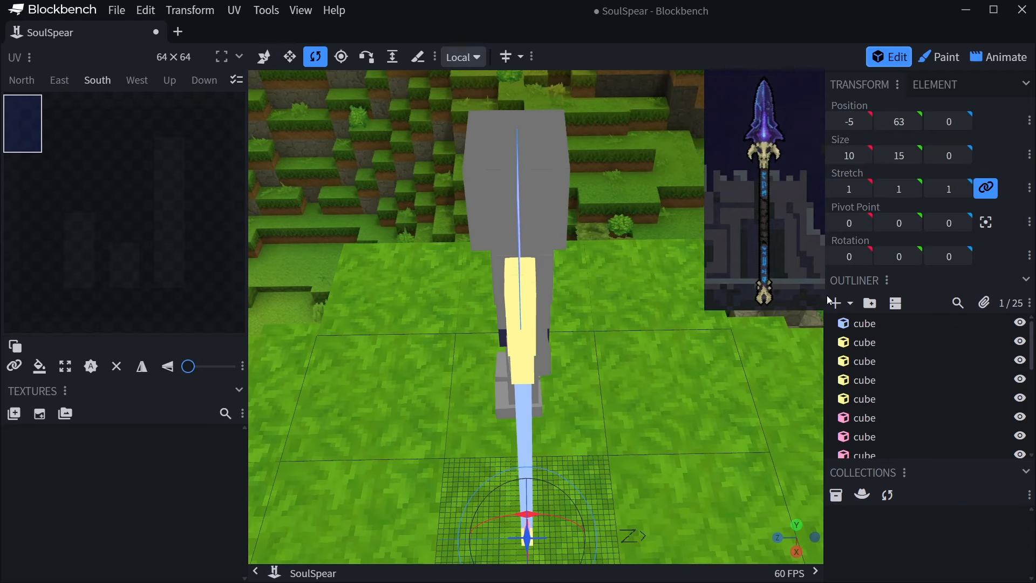
{"action": "left_click", "coordinate": [987, 222]}
{"action": "left_click_drag", "start_coordinate": [625, 326], "coordinate": [702, 319]}
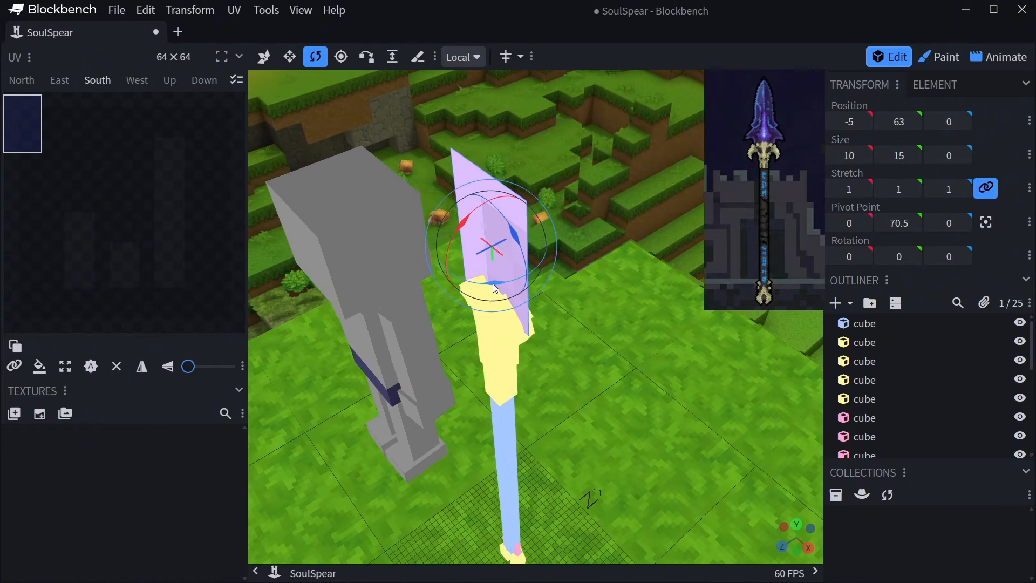
{"action": "left_click_drag", "start_coordinate": [493, 284], "coordinate": [542, 243]}
{"action": "right_click_drag", "start_coordinate": [542, 243], "coordinate": [581, 302]}
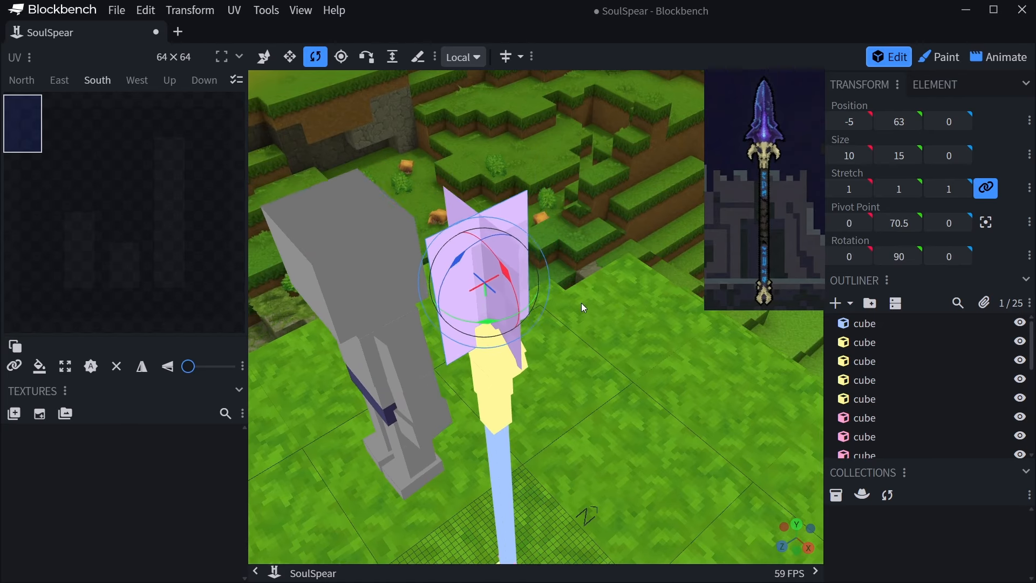
Step: Try narrowing the rotated purple quad to a width of about 3.5 by pulling in both of its sides
{"action": "key", "text": "s"}
{"action": "left_click_drag", "start_coordinate": [581, 303], "coordinate": [518, 274]}
{"action": "left_click_drag", "start_coordinate": [419, 272], "coordinate": [435, 318]}
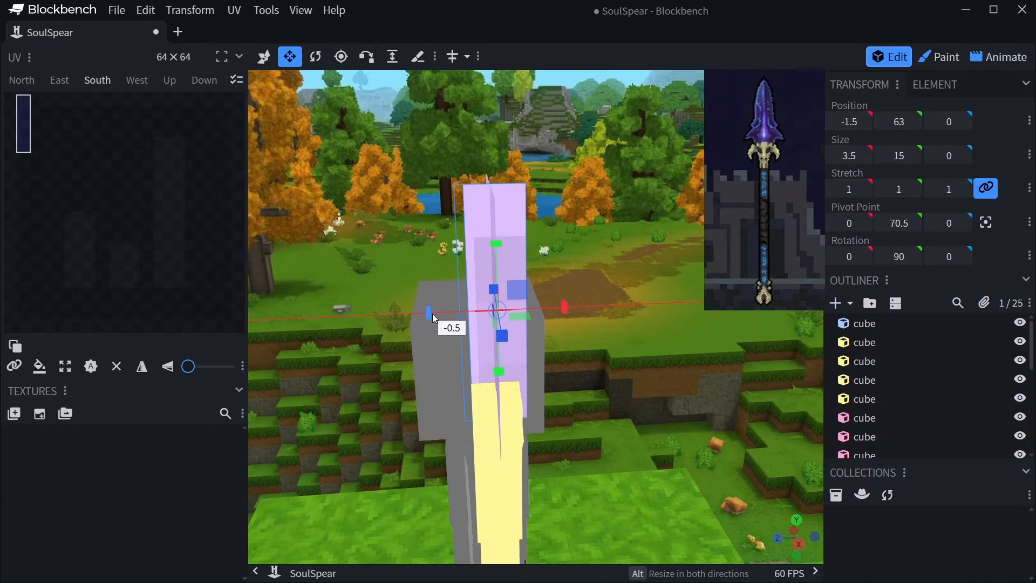
{"action": "mouse_move", "coordinate": [566, 316]}
{"action": "left_mouse_down"}
{"action": "mouse_move", "coordinate": [656, 347]}
{"action": "mouse_move", "coordinate": [737, 339]}
{"action": "mouse_move", "coordinate": [603, 364]}
{"action": "mouse_move", "coordinate": [568, 416]}
{"action": "mouse_move", "coordinate": [583, 444]}
{"action": "mouse_move", "coordinate": [678, 449]}
{"action": "mouse_move", "coordinate": [730, 400]}
{"action": "mouse_move", "coordinate": [731, 374]}
{"action": "mouse_move", "coordinate": [714, 366]}
{"action": "mouse_move", "coordinate": [667, 409]}
{"action": "mouse_move", "coordinate": [594, 416]}
{"action": "mouse_move", "coordinate": [466, 335]}
{"action": "mouse_move", "coordinate": [427, 324]}
{"action": "mouse_move", "coordinate": [551, 305]}
{"action": "left_mouse_up"}
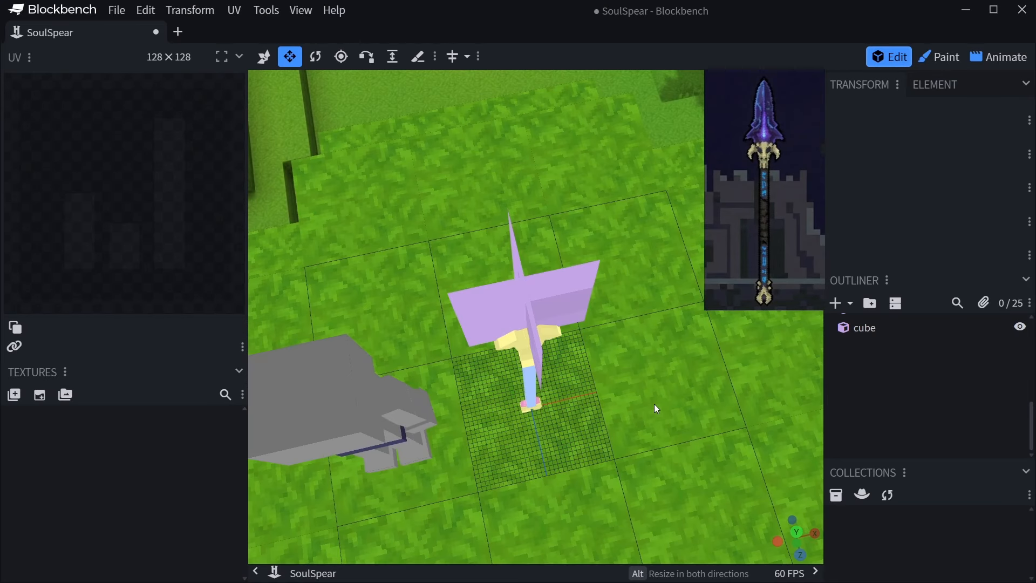
Step: Clear the selection and create a texture template named SpearTexture with a 64x pixel density
{"action": "left_click", "coordinate": [551, 292]}
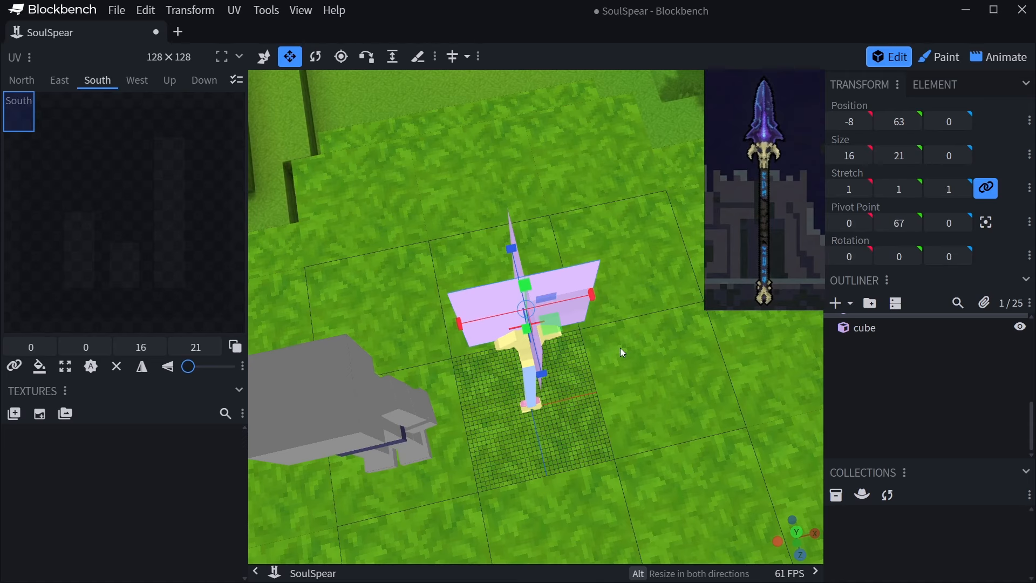
{"action": "left_click_drag", "start_coordinate": [629, 426], "coordinate": [556, 312]}
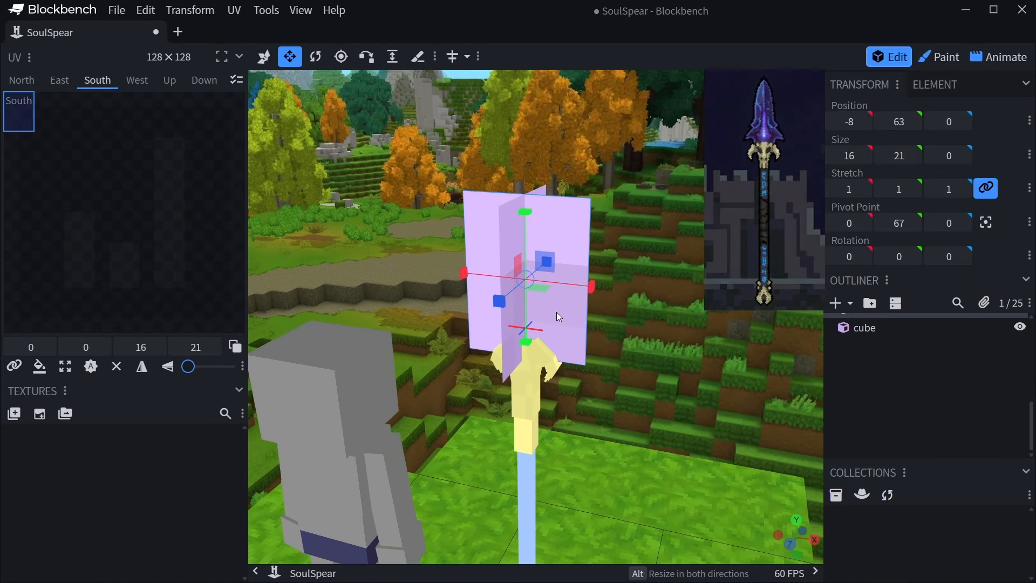
{"action": "left_click", "coordinate": [901, 398]}
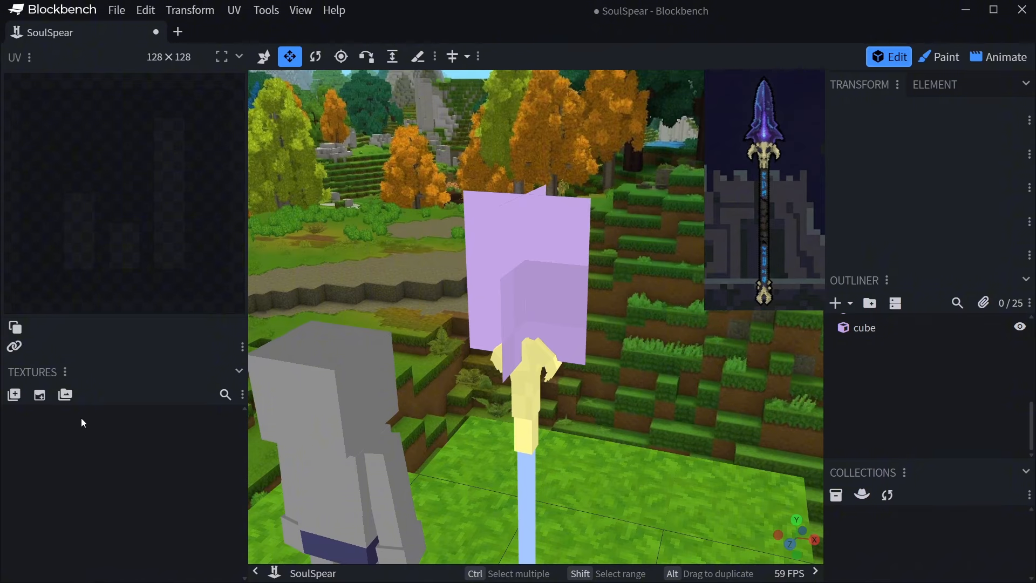
{"action": "left_click", "coordinate": [39, 396]}
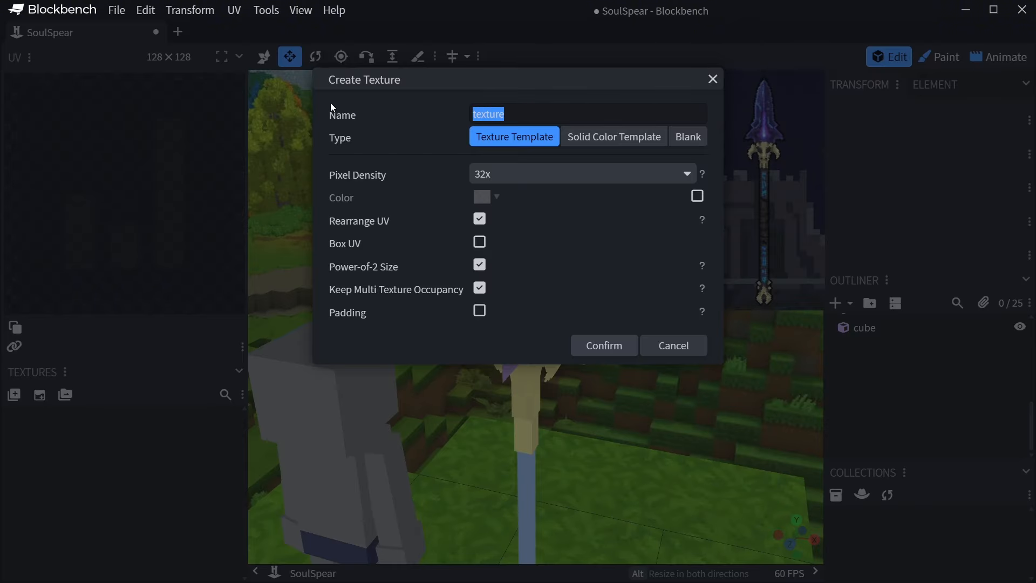
{"action": "type", "text": "SpearTexture"}
{"action": "left_click", "coordinate": [536, 170]}
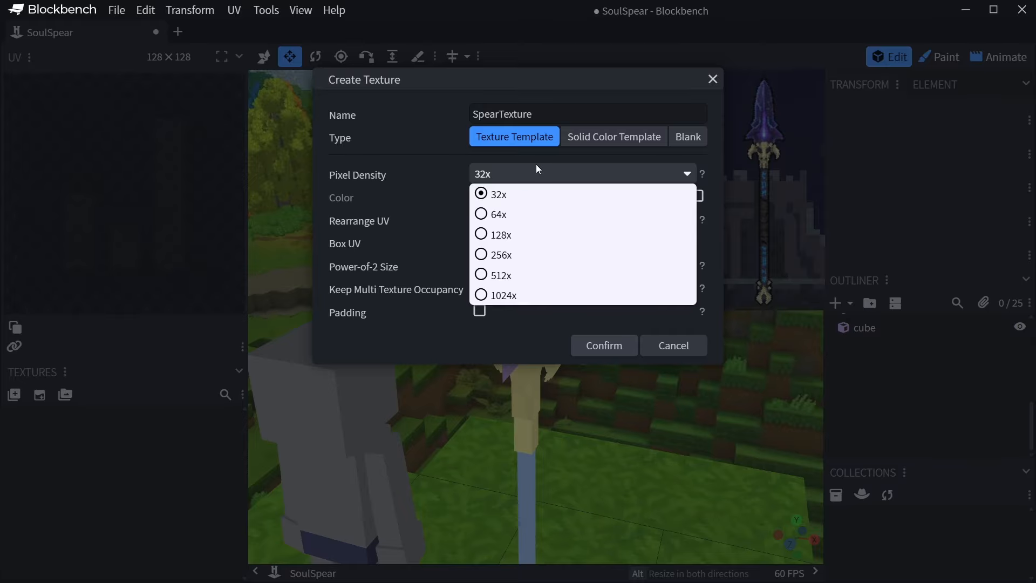
{"action": "left_click", "coordinate": [503, 214]}
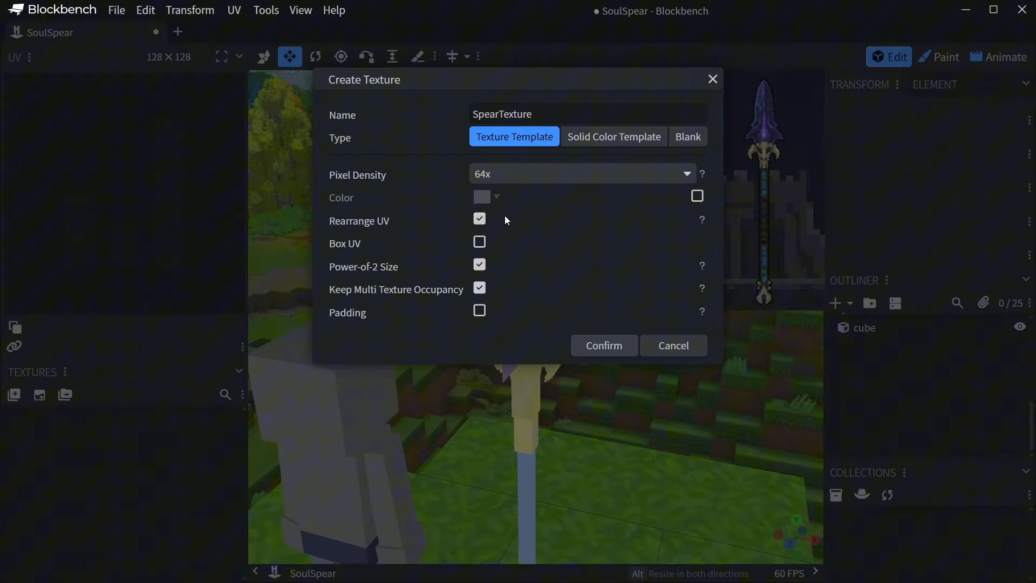
{"action": "left_click", "coordinate": [605, 346]}
Step: Switch to Paint mode facing the front blade quad and choose the Eraser
{"action": "left_click_drag", "start_coordinate": [616, 332], "coordinate": [630, 268]}
{"action": "scroll", "coordinate": [627, 263], "scroll_direction": "up", "scroll_amount": 4}
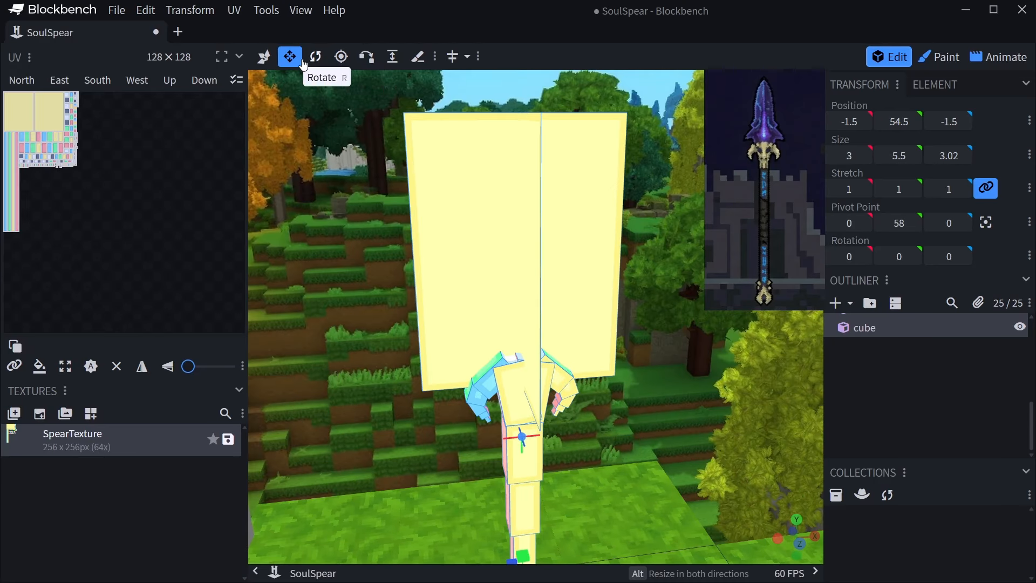
{"action": "left_click", "coordinate": [947, 64]}
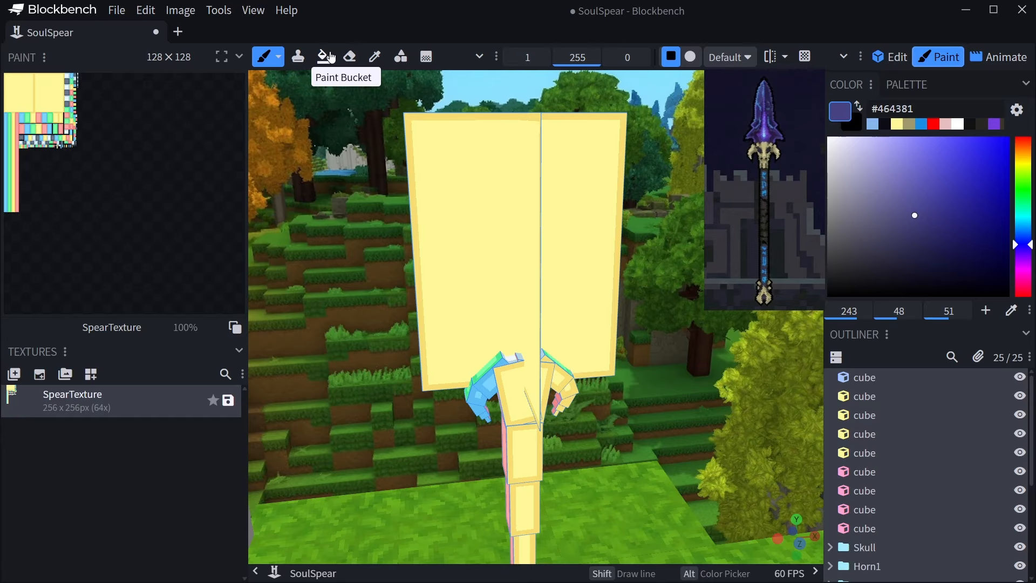
{"action": "left_click", "coordinate": [350, 56]}
Step: Try erasing a freehand jagged outline inside the front blade quad, and undo it
{"action": "left_click_drag", "start_coordinate": [482, 131], "coordinate": [460, 149]}
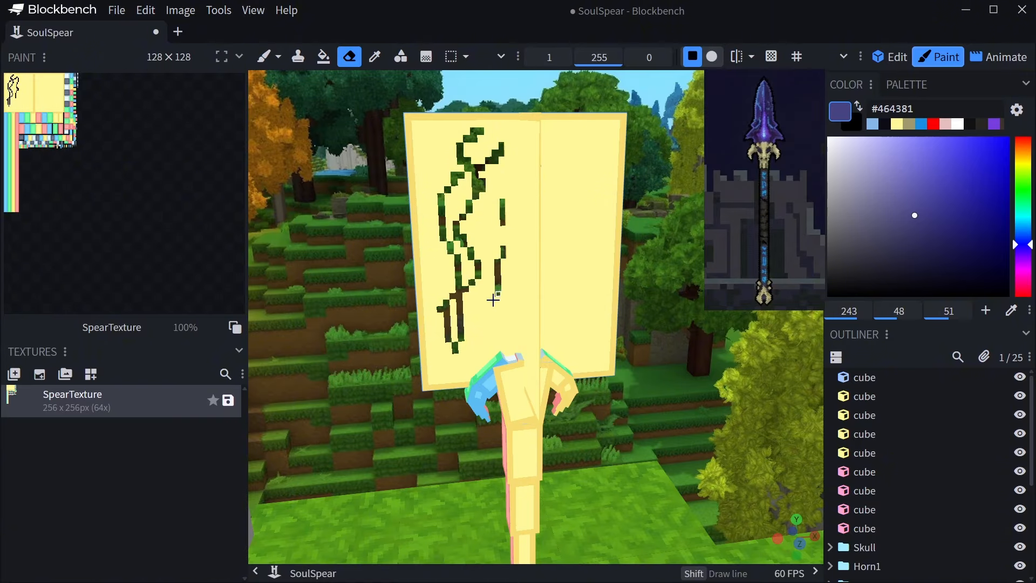
{"action": "left_click_drag", "start_coordinate": [493, 300], "coordinate": [478, 305]}
{"action": "mouse_move", "coordinate": [512, 294]}
{"action": "middle_mouse_down"}
{"action": "mouse_move", "coordinate": [530, 289]}
{"action": "mouse_move", "coordinate": [490, 282]}
{"action": "middle_mouse_up"}
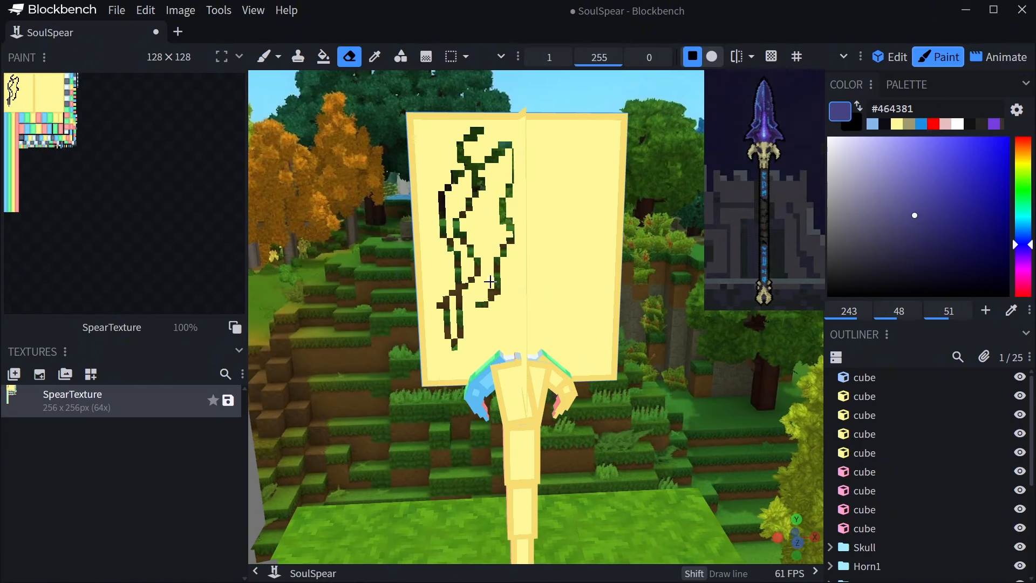
{"action": "key", "text": "ctrl+z"}
Step: Erase the lower strips of both blade quads beside the skull, keeping a narrow stem in the center
{"action": "middle_click_drag", "start_coordinate": [623, 352], "coordinate": [617, 316]}
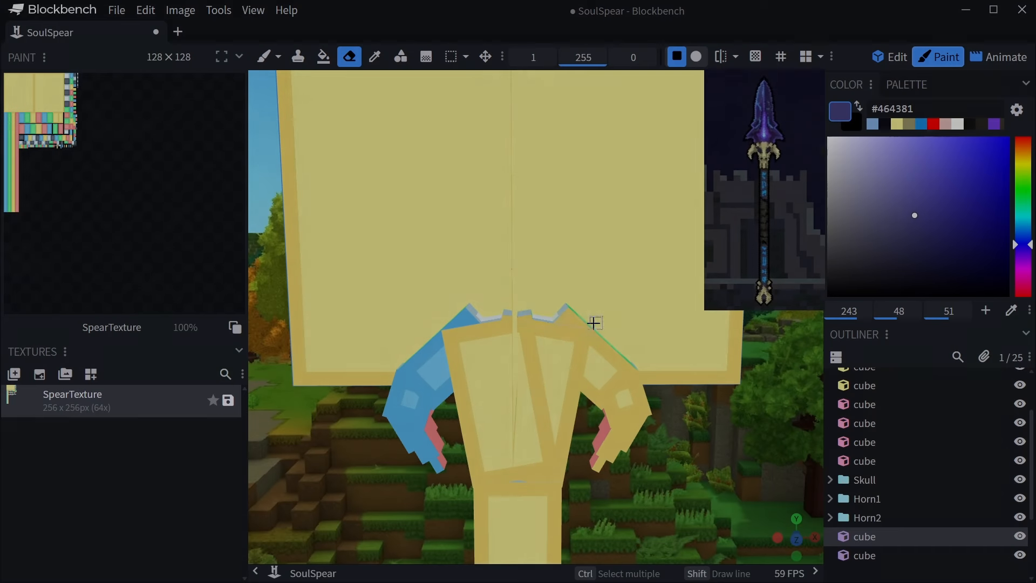
{"action": "scroll", "coordinate": [592, 323], "scroll_direction": "up", "scroll_amount": 5}
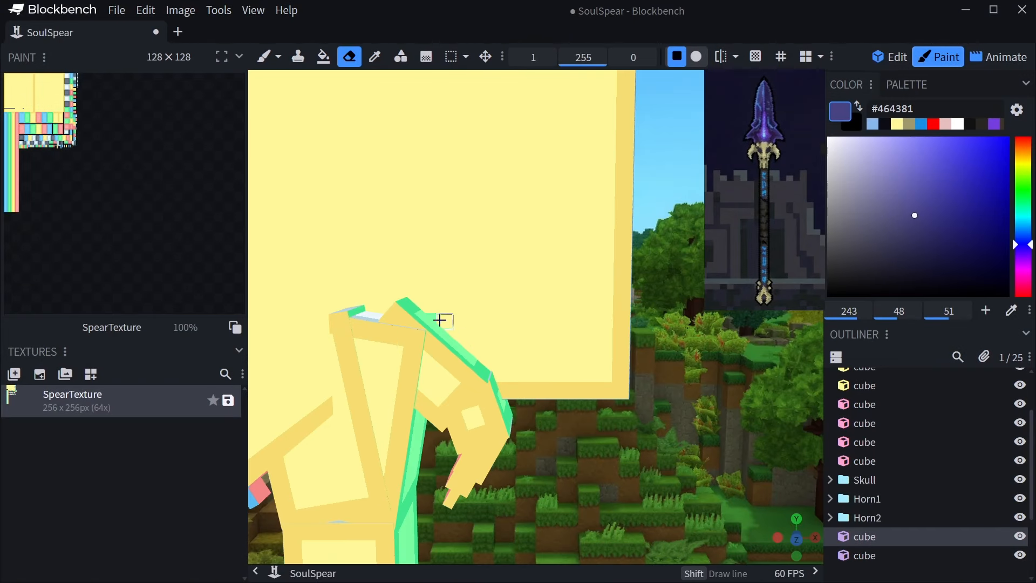
{"action": "middle_click_drag", "start_coordinate": [440, 320], "coordinate": [415, 324]}
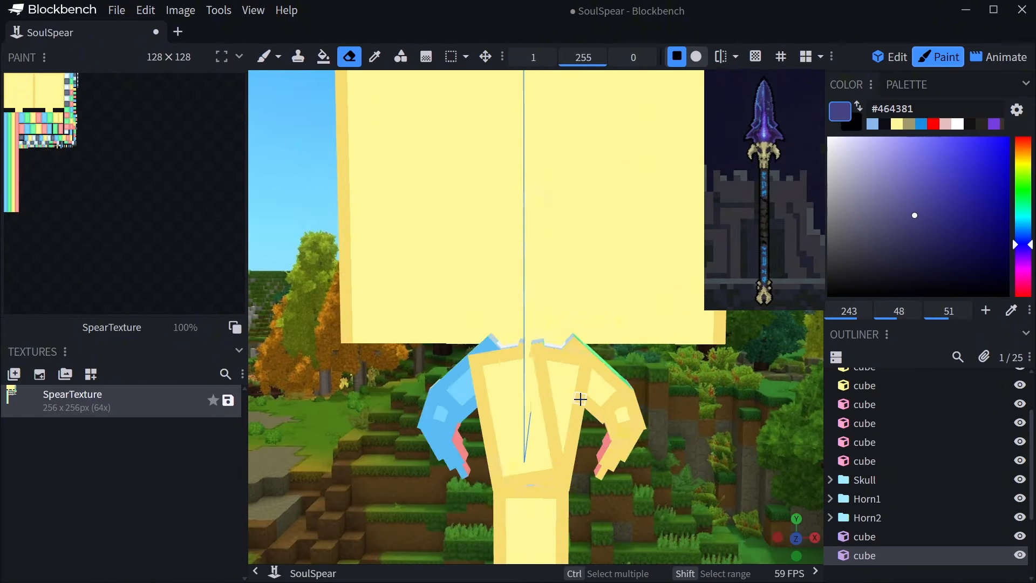
{"action": "scroll", "coordinate": [463, 384], "scroll_direction": "up", "scroll_amount": 3}
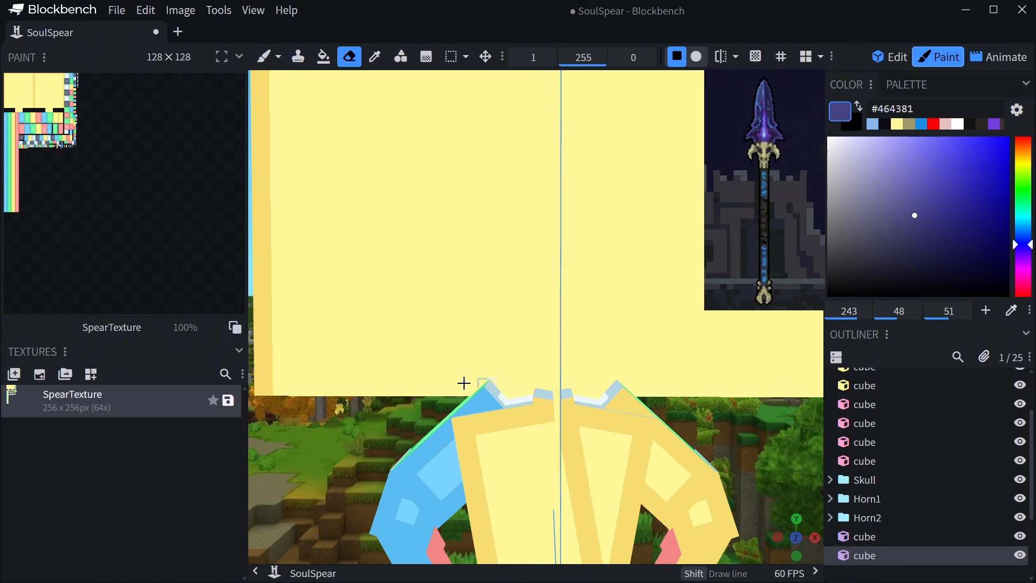
{"action": "middle_click_drag", "start_coordinate": [554, 380], "coordinate": [689, 432]}
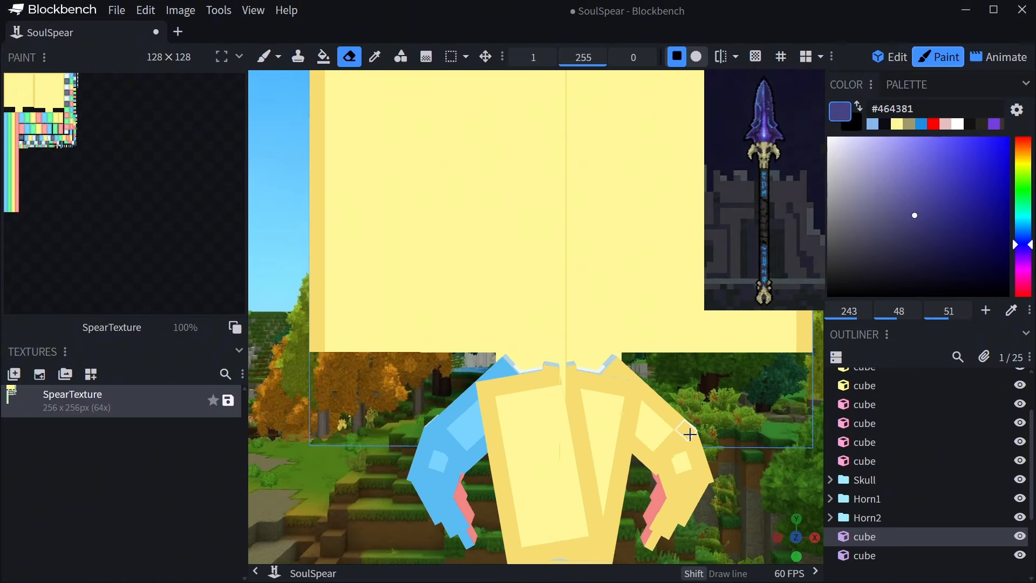
{"action": "scroll", "coordinate": [561, 421], "scroll_direction": "up", "scroll_amount": 3}
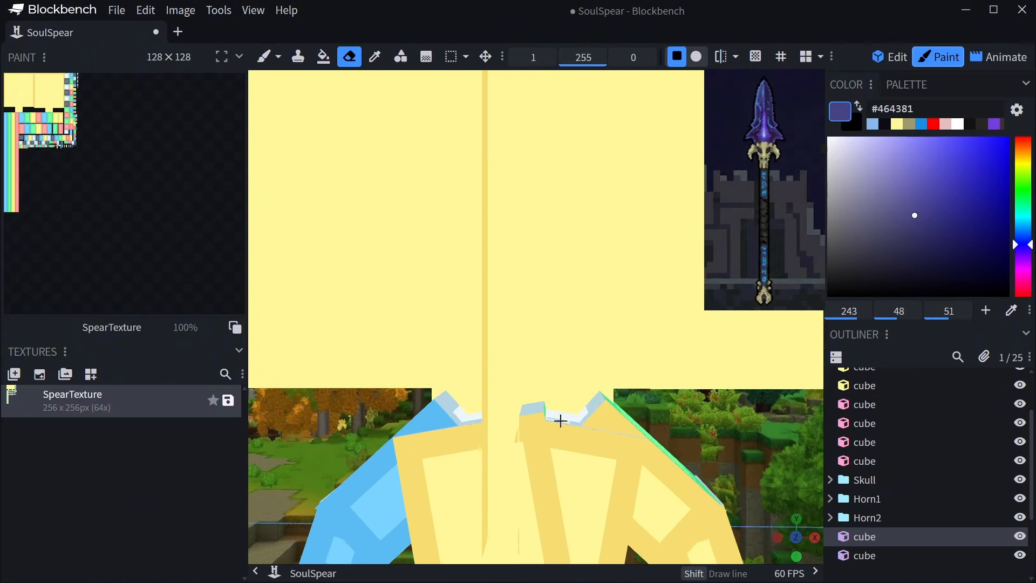
{"action": "scroll", "coordinate": [560, 421], "scroll_direction": "down", "scroll_amount": 2}
{"action": "mouse_move", "coordinate": [594, 355]}
{"action": "left_mouse_down"}
{"action": "mouse_move", "coordinate": [645, 341]}
{"action": "mouse_move", "coordinate": [752, 356]}
{"action": "left_mouse_up"}
{"action": "right_click_drag", "start_coordinate": [680, 393], "coordinate": [565, 416]}
{"action": "mouse_move", "coordinate": [671, 311]}
{"action": "left_mouse_down"}
{"action": "mouse_move", "coordinate": [565, 278]}
{"action": "mouse_move", "coordinate": [606, 279]}
{"action": "mouse_move", "coordinate": [577, 272]}
{"action": "mouse_move", "coordinate": [561, 289]}
{"action": "left_mouse_up"}
{"action": "key", "text": "ctrl+z"}
Step: Erase the upper right side of the front blade quad into a stepped taper running from the tip to a pointed barb
{"action": "scroll", "coordinate": [574, 272], "scroll_direction": "down", "scroll_amount": 5}
{"action": "scroll", "coordinate": [559, 247], "scroll_direction": "up", "scroll_amount": 5}
{"action": "scroll", "coordinate": [562, 290], "scroll_direction": "down", "scroll_amount": 4}
{"action": "left_click_drag", "start_coordinate": [534, 301], "coordinate": [696, 300]}
{"action": "scroll", "coordinate": [594, 312], "scroll_direction": "up", "scroll_amount": 4}
{"action": "scroll", "coordinate": [595, 312], "scroll_direction": "down", "scroll_amount": 4}
{"action": "left_click_drag", "start_coordinate": [554, 271], "coordinate": [565, 326]}
{"action": "mouse_move", "coordinate": [557, 184]}
{"action": "left_mouse_down"}
{"action": "mouse_move", "coordinate": [561, 312]}
{"action": "mouse_move", "coordinate": [666, 180]}
{"action": "mouse_move", "coordinate": [650, 271]}
{"action": "mouse_move", "coordinate": [620, 232]}
{"action": "left_mouse_up"}
{"action": "right_click_drag", "start_coordinate": [604, 324], "coordinate": [609, 305]}
{"action": "mouse_move", "coordinate": [573, 306]}
{"action": "left_mouse_down"}
{"action": "mouse_move", "coordinate": [588, 319]}
{"action": "mouse_move", "coordinate": [693, 318]}
{"action": "left_mouse_up"}
{"action": "left_click", "coordinate": [610, 331]}
{"action": "left_click_drag", "start_coordinate": [618, 341], "coordinate": [586, 366]}
{"action": "left_click_drag", "start_coordinate": [586, 366], "coordinate": [627, 353]}
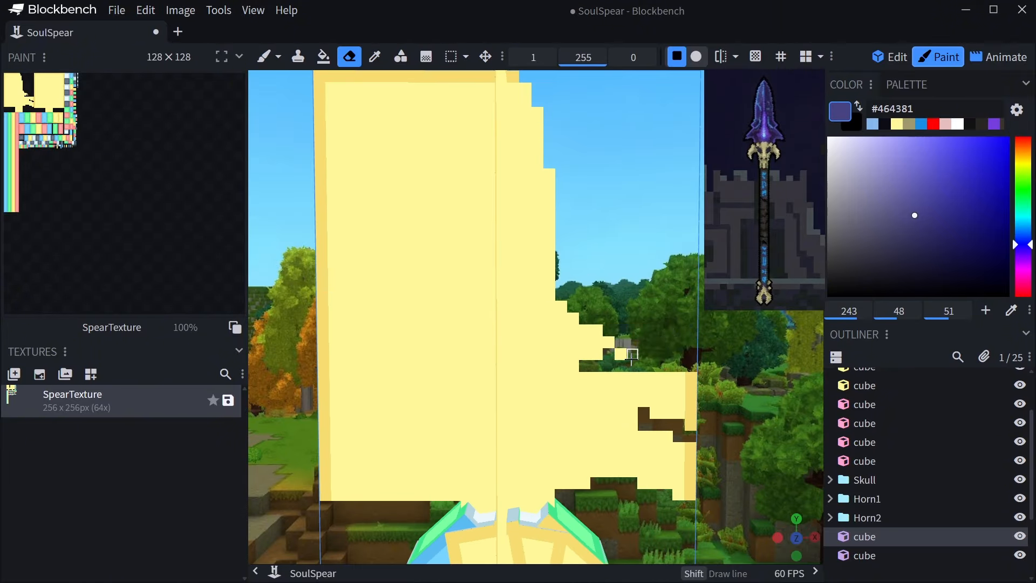
Step: Carve the right edge of the front blade quad into jagged barbs above the skull
{"action": "right_click_drag", "start_coordinate": [629, 373], "coordinate": [623, 293]}
{"action": "left_click_drag", "start_coordinate": [593, 296], "coordinate": [690, 351]}
{"action": "right_click_drag", "start_coordinate": [604, 438], "coordinate": [583, 327]}
{"action": "left_click_drag", "start_coordinate": [606, 268], "coordinate": [661, 299]}
{"action": "mouse_move", "coordinate": [600, 258]}
{"action": "right_mouse_down"}
{"action": "mouse_move", "coordinate": [634, 285]}
{"action": "mouse_move", "coordinate": [614, 312]}
{"action": "right_mouse_up"}
{"action": "key", "text": "ctrl+z"}
{"action": "left_click_drag", "start_coordinate": [624, 323], "coordinate": [637, 311]}
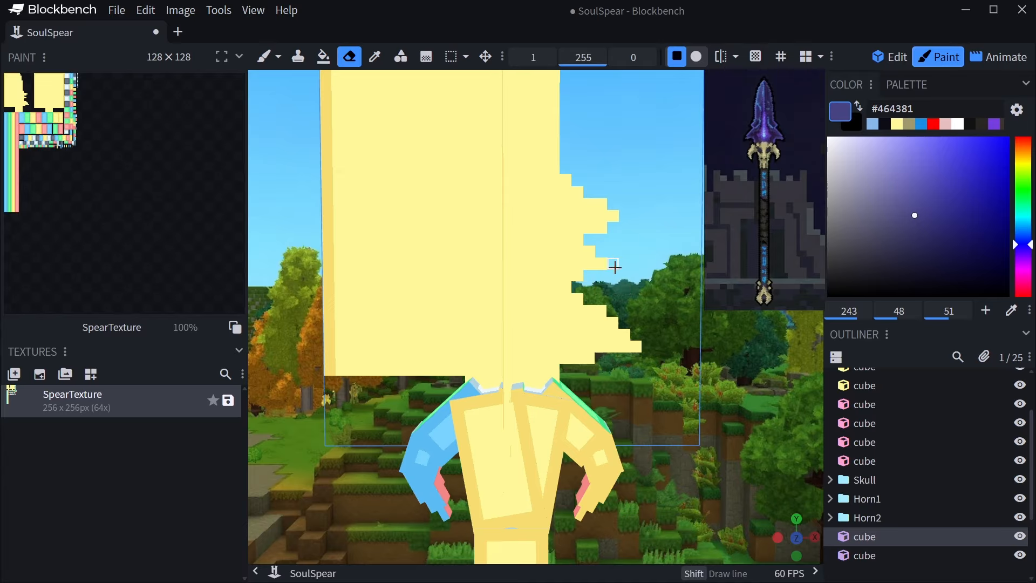
Step: Erase the lower left side of the front blade quad to mirror the right side's lowest barb
{"action": "scroll", "coordinate": [615, 267], "scroll_direction": "up", "scroll_amount": 5}
{"action": "right_click_drag", "start_coordinate": [488, 387], "coordinate": [532, 345]}
{"action": "left_click_drag", "start_coordinate": [483, 343], "coordinate": [313, 331]}
{"action": "right_click_drag", "start_coordinate": [668, 317], "coordinate": [657, 319]}
{"action": "left_click_drag", "start_coordinate": [366, 315], "coordinate": [303, 315]}
{"action": "right_click_drag", "start_coordinate": [432, 331], "coordinate": [443, 353]}
Step: Erase the remaining left side of the front blade quad up to the tip, mirroring the right side's stepped silhouette
{"action": "mouse_move", "coordinate": [392, 323]}
{"action": "left_mouse_down"}
{"action": "mouse_move", "coordinate": [313, 323]}
{"action": "mouse_move", "coordinate": [435, 278]}
{"action": "mouse_move", "coordinate": [423, 232]}
{"action": "mouse_move", "coordinate": [451, 199]}
{"action": "left_mouse_up"}
{"action": "right_click_drag", "start_coordinate": [456, 195], "coordinate": [451, 292]}
{"action": "left_click_drag", "start_coordinate": [461, 287], "coordinate": [472, 205]}
{"action": "right_click_drag", "start_coordinate": [474, 198], "coordinate": [455, 392]}
{"action": "left_click_drag", "start_coordinate": [455, 391], "coordinate": [481, 124]}
{"action": "mouse_move", "coordinate": [455, 203]}
{"action": "right_mouse_down"}
{"action": "mouse_move", "coordinate": [448, 305]}
{"action": "mouse_move", "coordinate": [432, 154]}
{"action": "right_mouse_up"}
{"action": "scroll", "coordinate": [448, 305], "scroll_direction": "down", "scroll_amount": 4}
{"action": "mouse_move", "coordinate": [398, 122]}
{"action": "left_mouse_down"}
{"action": "mouse_move", "coordinate": [402, 252]}
{"action": "mouse_move", "coordinate": [444, 208]}
{"action": "mouse_move", "coordinate": [430, 238]}
{"action": "left_mouse_up"}
{"action": "scroll", "coordinate": [415, 270], "scroll_direction": "down", "scroll_amount": 1}
{"action": "right_click_drag", "start_coordinate": [410, 284], "coordinate": [406, 247]}
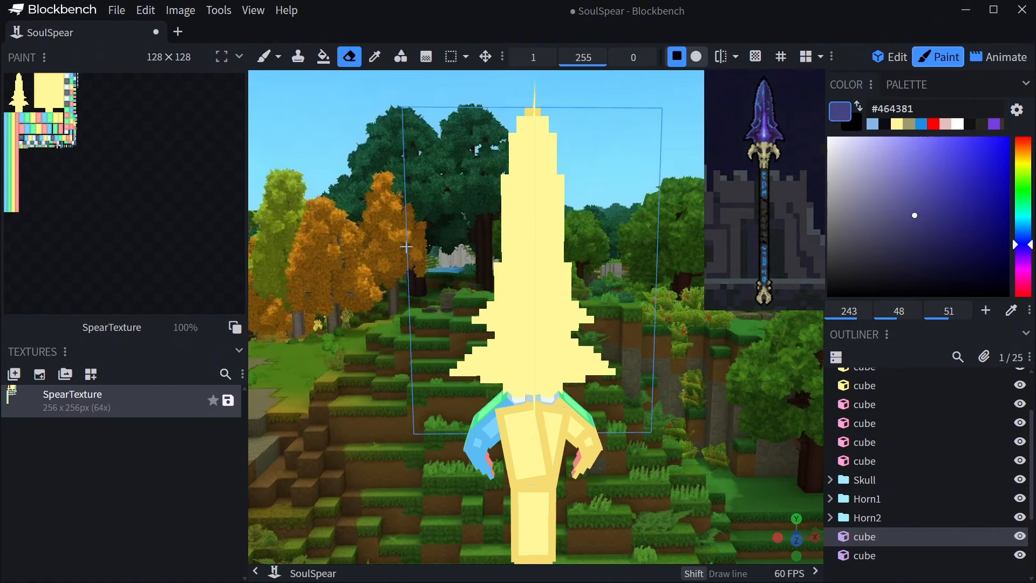
Step: Sample the blade's yellow #fff899 and reshape the front blade's lower barbs, lengthening them and hollowing out their undersides
{"action": "scroll", "coordinate": [406, 247], "scroll_direction": "down", "scroll_amount": 2}
{"action": "key", "text": "b"}
{"action": "left_click", "coordinate": [532, 302], "text": "alt"}
{"action": "scroll", "coordinate": [595, 370], "scroll_direction": "up", "scroll_amount": 2}
{"action": "key", "text": "e"}
{"action": "left_click", "coordinate": [583, 394]}
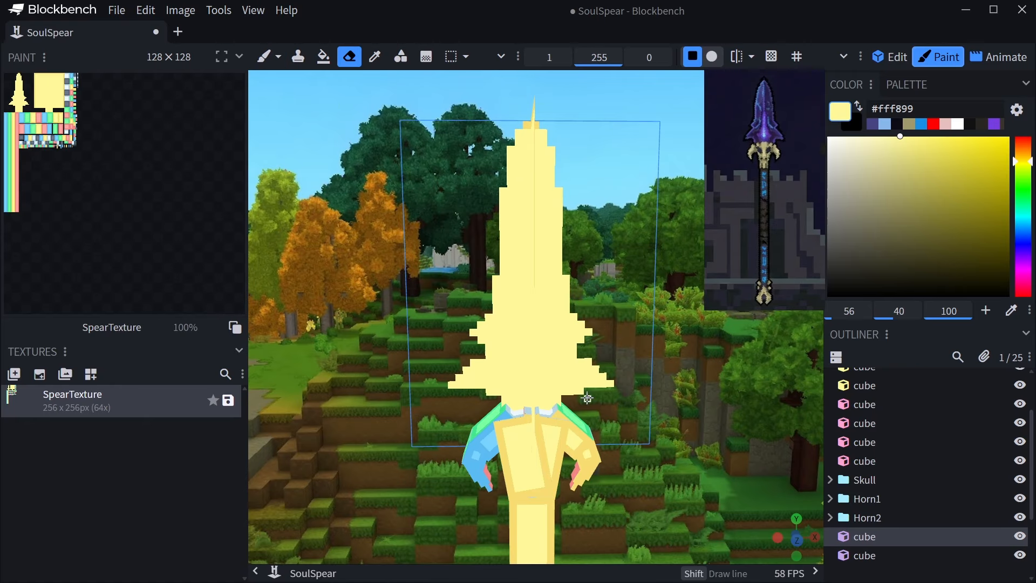
{"action": "left_click_drag", "start_coordinate": [628, 406], "coordinate": [621, 401]}
{"action": "left_click", "coordinate": [575, 365]}
{"action": "scroll", "coordinate": [620, 385], "scroll_direction": "down", "scroll_amount": 2}
{"action": "scroll", "coordinate": [610, 382], "scroll_direction": "up", "scroll_amount": 4}
{"action": "left_click", "coordinate": [594, 378]}
{"action": "mouse_move", "coordinate": [450, 377]}
{"action": "left_mouse_down"}
{"action": "mouse_move", "coordinate": [461, 377]}
{"action": "mouse_move", "coordinate": [412, 377]}
{"action": "left_mouse_up"}
Step: Fill the hollowed undersides of the front blade's lower barbs back in with yellow
{"action": "key", "text": "b"}
{"action": "scroll", "coordinate": [659, 354], "scroll_direction": "down", "scroll_amount": 2}
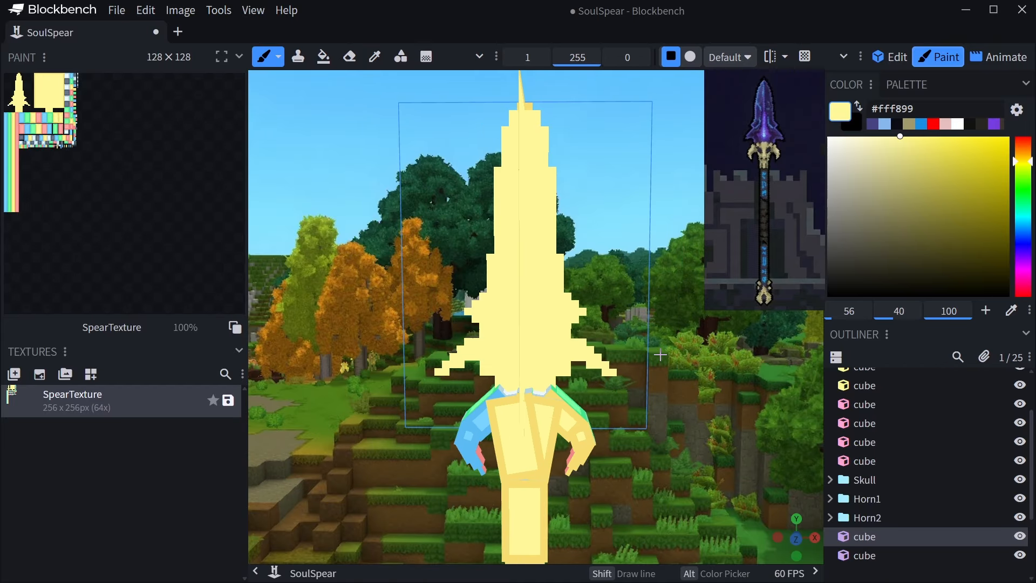
{"action": "scroll", "coordinate": [637, 364], "scroll_direction": "up", "scroll_amount": 2}
{"action": "scroll", "coordinate": [626, 370], "scroll_direction": "down", "scroll_amount": 4}
{"action": "scroll", "coordinate": [631, 343], "scroll_direction": "up", "scroll_amount": 3}
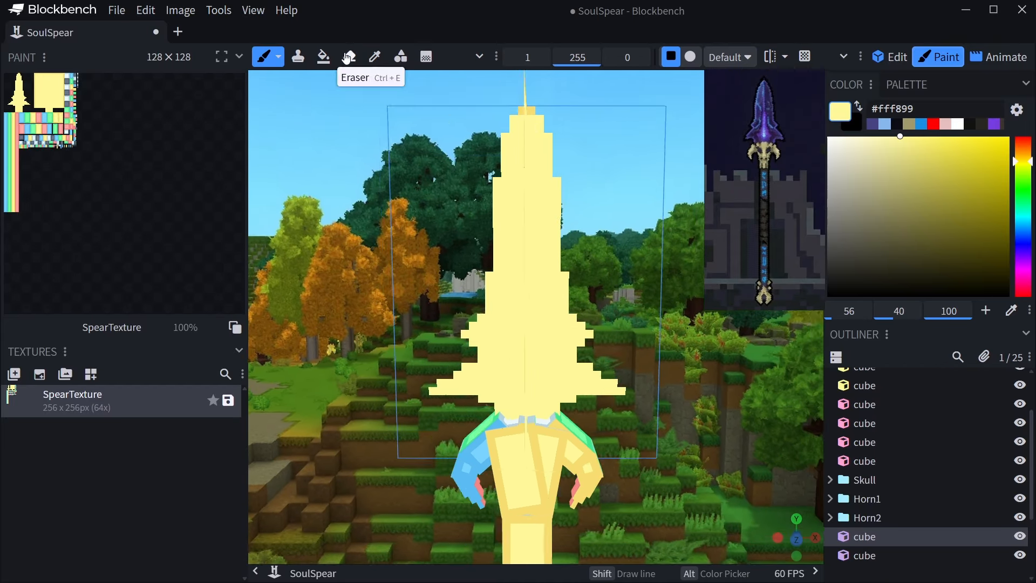
Step: Erase the top rows on both sides of the second blade quad, leaving a narrow stepped tip in the center
{"action": "left_click", "coordinate": [349, 56]}
{"action": "scroll", "coordinate": [457, 191], "scroll_direction": "up", "scroll_amount": 4}
{"action": "mouse_move", "coordinate": [616, 194]}
{"action": "left_mouse_down"}
{"action": "mouse_move", "coordinate": [475, 195]}
{"action": "mouse_move", "coordinate": [664, 192]}
{"action": "left_mouse_up"}
{"action": "scroll", "coordinate": [637, 203], "scroll_direction": "down", "scroll_amount": 1}
{"action": "left_click_drag", "start_coordinate": [510, 198], "coordinate": [283, 197]}
{"action": "left_click_drag", "start_coordinate": [569, 215], "coordinate": [697, 217]}
{"action": "scroll", "coordinate": [685, 259], "scroll_direction": "down", "scroll_amount": 1}
{"action": "left_click_drag", "start_coordinate": [535, 248], "coordinate": [391, 238]}
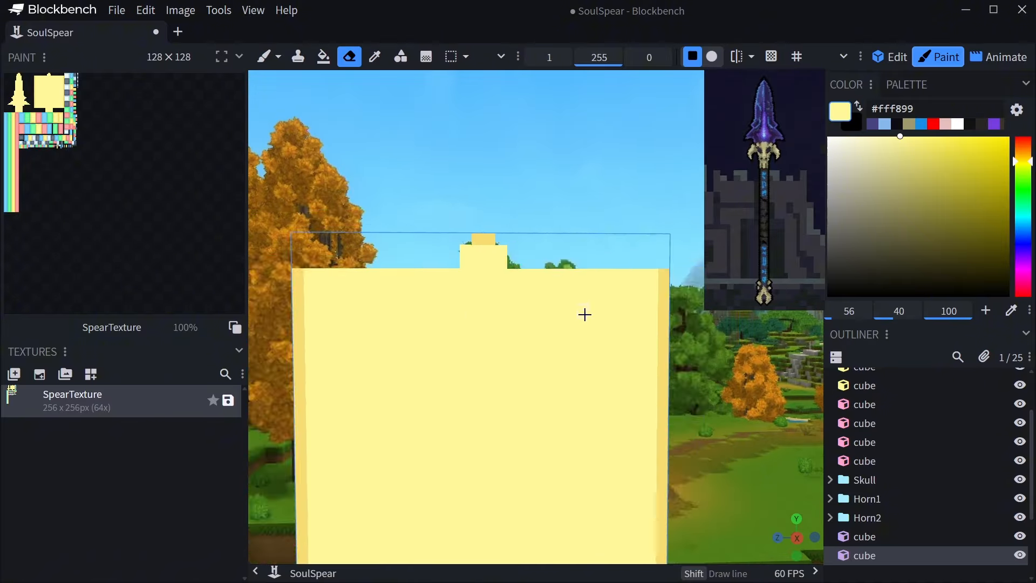
Step: Widen the second blade quad's tip in steps further down and erase a vertical guide line along its right edge
{"action": "scroll", "coordinate": [561, 318], "scroll_direction": "up", "scroll_amount": 1}
{"action": "left_click_drag", "start_coordinate": [523, 265], "coordinate": [608, 281]}
{"action": "left_click_drag", "start_coordinate": [395, 281], "coordinate": [311, 311]}
{"action": "scroll", "coordinate": [475, 324], "scroll_direction": "down", "scroll_amount": 3}
{"action": "mouse_move", "coordinate": [475, 324]}
{"action": "left_mouse_down"}
{"action": "mouse_move", "coordinate": [601, 342]}
{"action": "mouse_move", "coordinate": [497, 334]}
{"action": "left_mouse_up"}
{"action": "scroll", "coordinate": [556, 270], "scroll_direction": "up", "scroll_amount": 3}
{"action": "left_click_drag", "start_coordinate": [562, 249], "coordinate": [560, 392]}
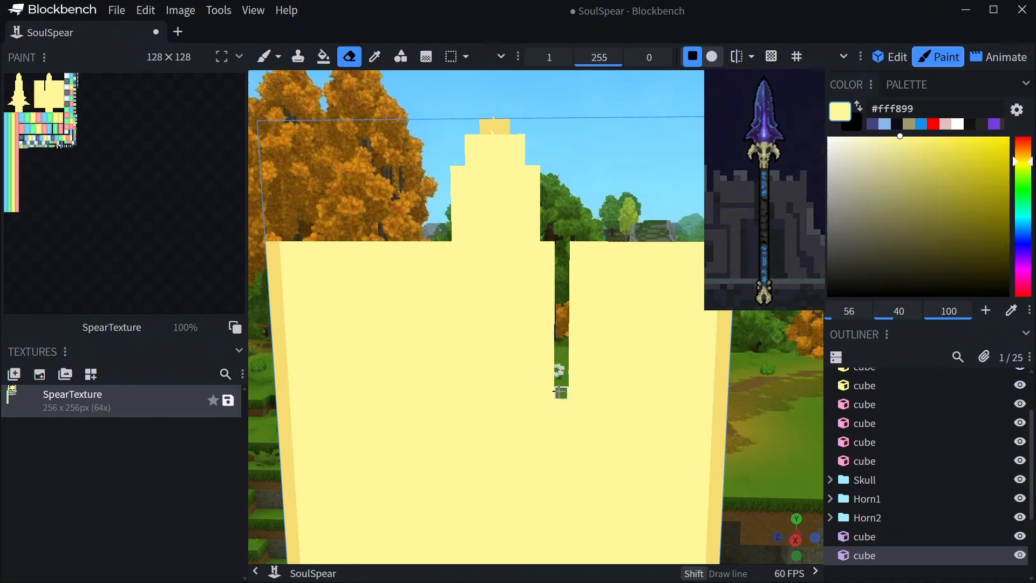
Step: Erase the excess on both sides of the second blade quad, following the front blade's tapered outline
{"action": "right_click_drag", "start_coordinate": [354, 231], "coordinate": [335, 76]}
{"action": "left_click_drag", "start_coordinate": [502, 224], "coordinate": [659, 289]}
{"action": "left_click_drag", "start_coordinate": [490, 225], "coordinate": [324, 290]}
{"action": "left_click_drag", "start_coordinate": [343, 247], "coordinate": [481, 269]}
{"action": "left_click_drag", "start_coordinate": [598, 239], "coordinate": [696, 284]}
{"action": "mouse_move", "coordinate": [428, 239]}
{"action": "left_mouse_down"}
{"action": "mouse_move", "coordinate": [398, 269]}
{"action": "mouse_move", "coordinate": [273, 286]}
{"action": "left_mouse_up"}
{"action": "mouse_move", "coordinate": [270, 294]}
{"action": "left_mouse_down"}
{"action": "mouse_move", "coordinate": [595, 331]}
{"action": "mouse_move", "coordinate": [675, 324]}
{"action": "left_mouse_up"}
{"action": "mouse_move", "coordinate": [494, 329]}
{"action": "left_mouse_down"}
{"action": "mouse_move", "coordinate": [353, 322]}
{"action": "mouse_move", "coordinate": [486, 314]}
{"action": "left_mouse_up"}
Step: Carve the jagged barbs and clear the base edges of the second blade quad to match the front blade, and deselect it
{"action": "left_click_drag", "start_coordinate": [696, 344], "coordinate": [810, 346]}
{"action": "left_click_drag", "start_coordinate": [497, 342], "coordinate": [351, 345]}
{"action": "mouse_move", "coordinate": [640, 326]}
{"action": "left_mouse_down"}
{"action": "mouse_move", "coordinate": [721, 327]}
{"action": "mouse_move", "coordinate": [730, 341]}
{"action": "left_mouse_up"}
{"action": "left_click_drag", "start_coordinate": [346, 341], "coordinate": [278, 341]}
{"action": "left_click_drag", "start_coordinate": [672, 412], "coordinate": [545, 403]}
{"action": "left_click_drag", "start_coordinate": [651, 291], "coordinate": [747, 303]}
{"action": "mouse_move", "coordinate": [580, 356]}
{"action": "left_mouse_down"}
{"action": "mouse_move", "coordinate": [664, 387]}
{"action": "mouse_move", "coordinate": [701, 384]}
{"action": "left_mouse_up"}
{"action": "left_click_drag", "start_coordinate": [492, 348], "coordinate": [370, 350]}
{"action": "left_click_drag", "start_coordinate": [369, 361], "coordinate": [488, 373]}
{"action": "left_click_drag", "start_coordinate": [489, 372], "coordinate": [365, 355]}
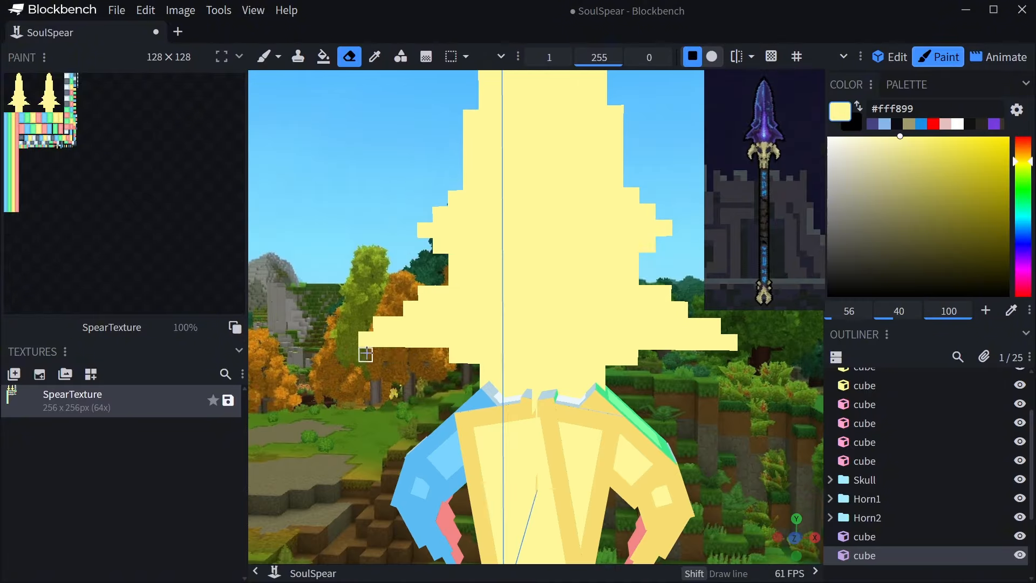
{"action": "left_click_drag", "start_coordinate": [535, 448], "coordinate": [661, 458]}
{"action": "scroll", "coordinate": [635, 342], "scroll_direction": "down", "scroll_amount": 10}
{"action": "mouse_move", "coordinate": [756, 351]}
{"action": "left_mouse_down"}
{"action": "mouse_move", "coordinate": [635, 342]}
{"action": "mouse_move", "coordinate": [638, 274]}
{"action": "left_mouse_up"}
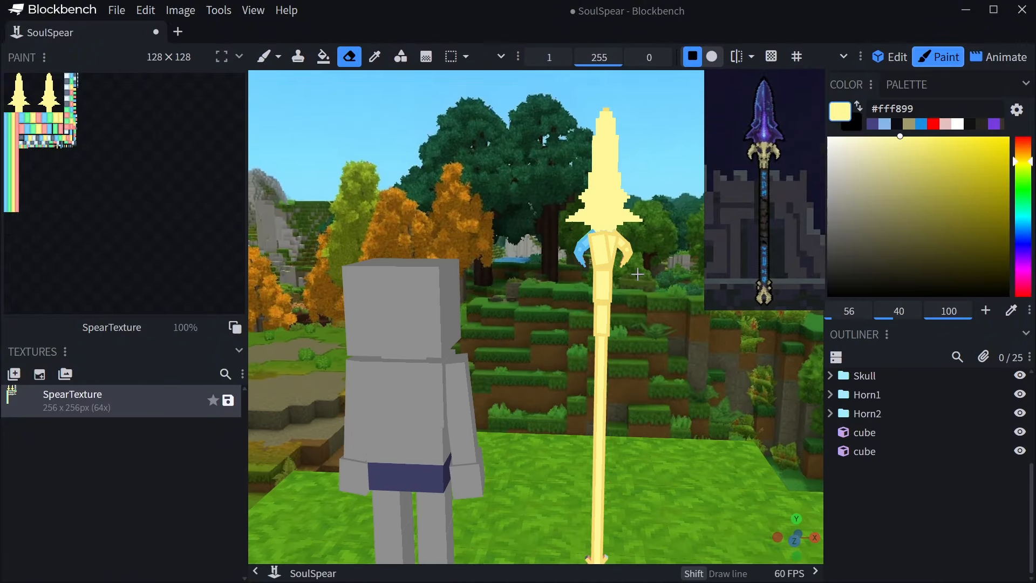
Step: Sample dark purple #2d2763 from the reference blade and paint a center line down the front blade and along its base
{"action": "left_click", "coordinate": [1011, 311]}
{"action": "left_click", "coordinate": [758, 110]}
{"action": "key", "text": "b"}
{"action": "left_click", "coordinate": [528, 122]}
{"action": "left_click_drag", "start_coordinate": [433, 159], "coordinate": [433, 475]}
{"action": "right_click_drag", "start_coordinate": [434, 475], "coordinate": [485, 254]}
{"action": "left_click_drag", "start_coordinate": [487, 259], "coordinate": [532, 438]}
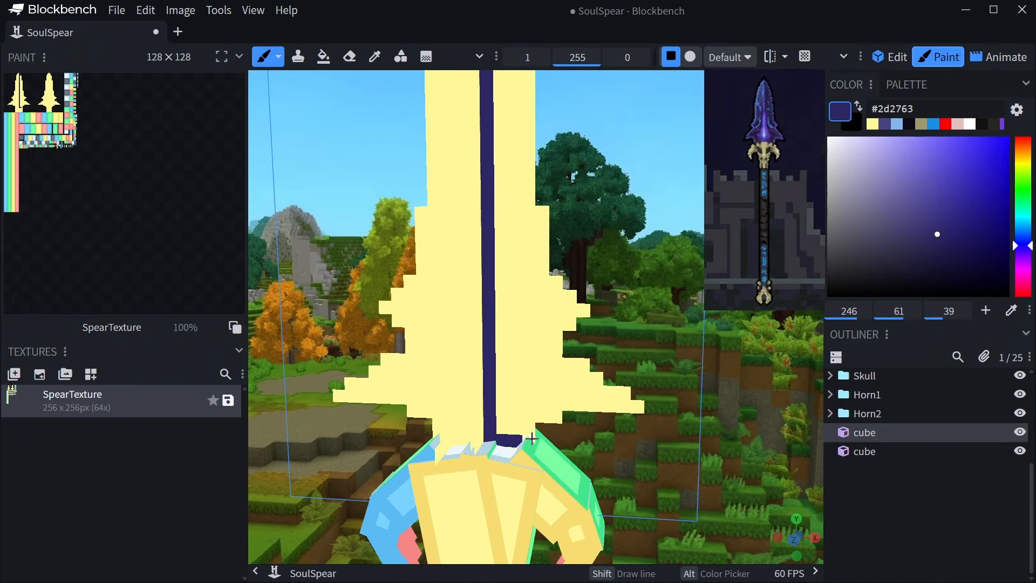
Step: Cover the rest of the front blade quad with dark purple #2d2763, from the tip down to the barbs and base
{"action": "left_click_drag", "start_coordinate": [603, 393], "coordinate": [543, 214]}
{"action": "right_click_drag", "start_coordinate": [542, 213], "coordinate": [545, 356]}
{"action": "mouse_move", "coordinate": [540, 345]}
{"action": "left_mouse_down"}
{"action": "mouse_move", "coordinate": [518, 158]}
{"action": "mouse_move", "coordinate": [526, 507]}
{"action": "left_mouse_up"}
{"action": "mouse_move", "coordinate": [585, 519]}
{"action": "right_mouse_down"}
{"action": "mouse_move", "coordinate": [587, 300]}
{"action": "mouse_move", "coordinate": [621, 502]}
{"action": "right_mouse_up"}
{"action": "left_click_drag", "start_coordinate": [532, 97], "coordinate": [487, 224]}
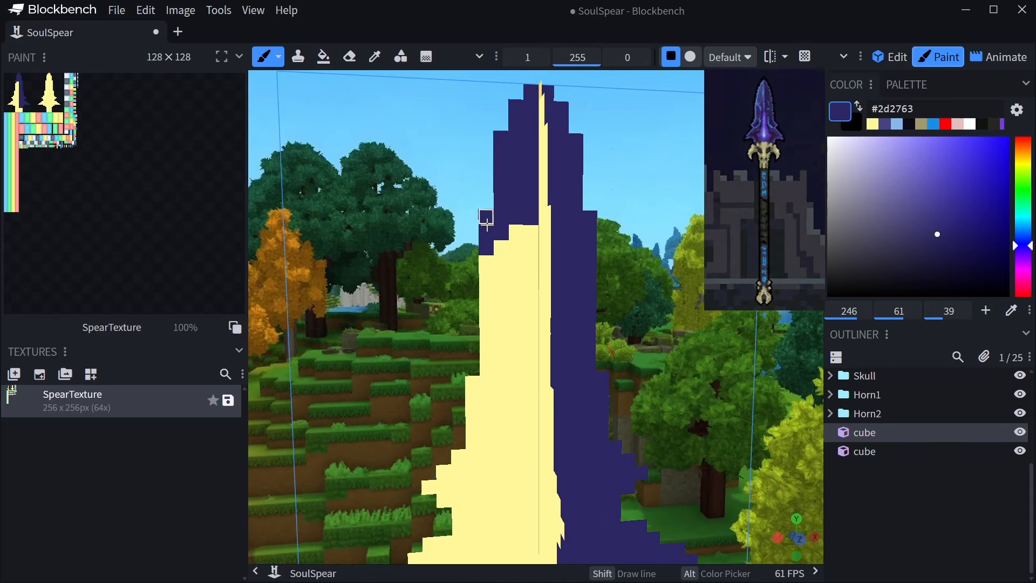
{"action": "left_click_drag", "start_coordinate": [512, 379], "coordinate": [527, 189]}
{"action": "mouse_move", "coordinate": [526, 189]}
{"action": "right_mouse_down"}
{"action": "mouse_move", "coordinate": [525, 359]}
{"action": "mouse_move", "coordinate": [518, 253]}
{"action": "right_mouse_up"}
{"action": "left_click_drag", "start_coordinate": [518, 254], "coordinate": [481, 490]}
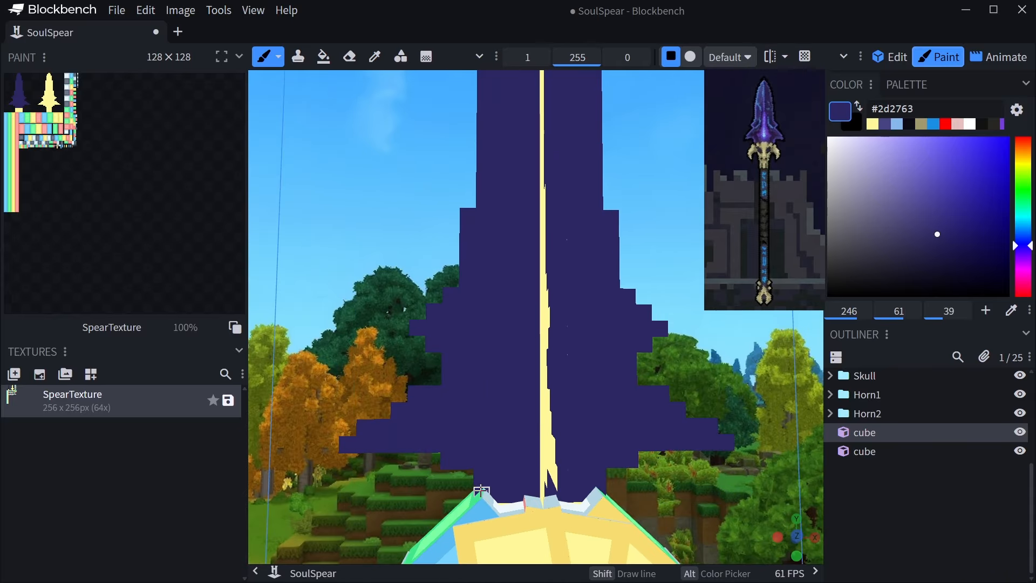
Step: Paint the lower part and right half of the second blade quad dark purple #2d2763
{"action": "right_click_drag", "start_coordinate": [572, 454], "coordinate": [532, 384]}
{"action": "key", "text": "e"}
{"action": "key", "text": "b"}
{"action": "left_click_drag", "start_coordinate": [615, 292], "coordinate": [696, 294]}
{"action": "left_click_drag", "start_coordinate": [588, 413], "coordinate": [726, 376]}
{"action": "left_click_drag", "start_coordinate": [657, 373], "coordinate": [604, 162]}
{"action": "left_click_drag", "start_coordinate": [693, 286], "coordinate": [529, 365]}
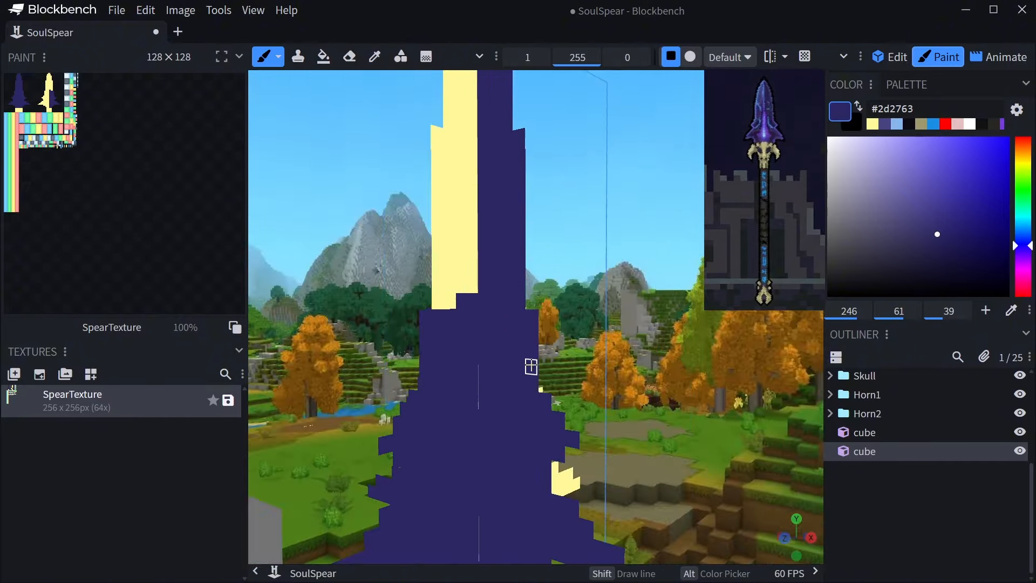
Step: Cover the remaining yellow areas of the second blade quad's upper part and barbs with the same dark purple
{"action": "right_click_drag", "start_coordinate": [529, 366], "coordinate": [526, 502]}
{"action": "left_click_drag", "start_coordinate": [486, 167], "coordinate": [482, 433]}
{"action": "left_click_drag", "start_coordinate": [468, 243], "coordinate": [470, 408]}
{"action": "left_click_drag", "start_coordinate": [583, 303], "coordinate": [674, 319]}
{"action": "mouse_move", "coordinate": [475, 200]}
{"action": "left_mouse_down"}
{"action": "mouse_move", "coordinate": [534, 513]}
{"action": "mouse_move", "coordinate": [475, 227]}
{"action": "left_mouse_up"}
{"action": "left_click_drag", "start_coordinate": [502, 346], "coordinate": [486, 529]}
{"action": "right_click_drag", "start_coordinate": [507, 518], "coordinate": [513, 302]}
{"action": "left_click_drag", "start_coordinate": [527, 402], "coordinate": [552, 389]}
{"action": "left_click_drag", "start_coordinate": [643, 302], "coordinate": [572, 308]}
Step: Sample a steel blue from the reference blade and outline the front blade's stepped edges and barbs with it
{"action": "mouse_move", "coordinate": [555, 215]}
{"action": "right_mouse_down"}
{"action": "mouse_move", "coordinate": [548, 318]}
{"action": "mouse_move", "coordinate": [513, 222]}
{"action": "right_mouse_up"}
{"action": "left_click", "coordinate": [1012, 311]}
{"action": "left_click", "coordinate": [760, 98]}
{"action": "left_click", "coordinate": [542, 162]}
{"action": "left_click_drag", "start_coordinate": [508, 89], "coordinate": [508, 228]}
{"action": "left_click_drag", "start_coordinate": [495, 240], "coordinate": [495, 294]}
{"action": "left_click_drag", "start_coordinate": [526, 247], "coordinate": [538, 397]}
{"action": "left_click_drag", "start_coordinate": [551, 407], "coordinate": [564, 470]}
{"action": "right_click_drag", "start_coordinate": [567, 499], "coordinate": [564, 294]}
{"action": "mouse_move", "coordinate": [564, 294]}
{"action": "left_mouse_down"}
{"action": "mouse_move", "coordinate": [601, 388]}
{"action": "mouse_move", "coordinate": [623, 398]}
{"action": "left_mouse_up"}
Step: Draw short steel-blue vein marks inside the front blade, above the barbs and near the base
{"action": "right_click_drag", "start_coordinate": [424, 311], "coordinate": [495, 299]}
{"action": "left_click_drag", "start_coordinate": [520, 212], "coordinate": [547, 253]}
{"action": "right_click_drag", "start_coordinate": [554, 270], "coordinate": [510, 204]}
{"action": "left_click_drag", "start_coordinate": [517, 227], "coordinate": [546, 314]}
{"action": "right_click_drag", "start_coordinate": [548, 373], "coordinate": [587, 219]}
Step: Sample bright violet #6654d8 from the reference blade as the paint color
{"action": "left_click", "coordinate": [1011, 311]}
{"action": "left_click", "coordinate": [764, 130]}
{"action": "scroll", "coordinate": [545, 432], "scroll_direction": "up", "scroll_amount": 3}
{"action": "right_click_drag", "start_coordinate": [521, 480], "coordinate": [517, 354]}
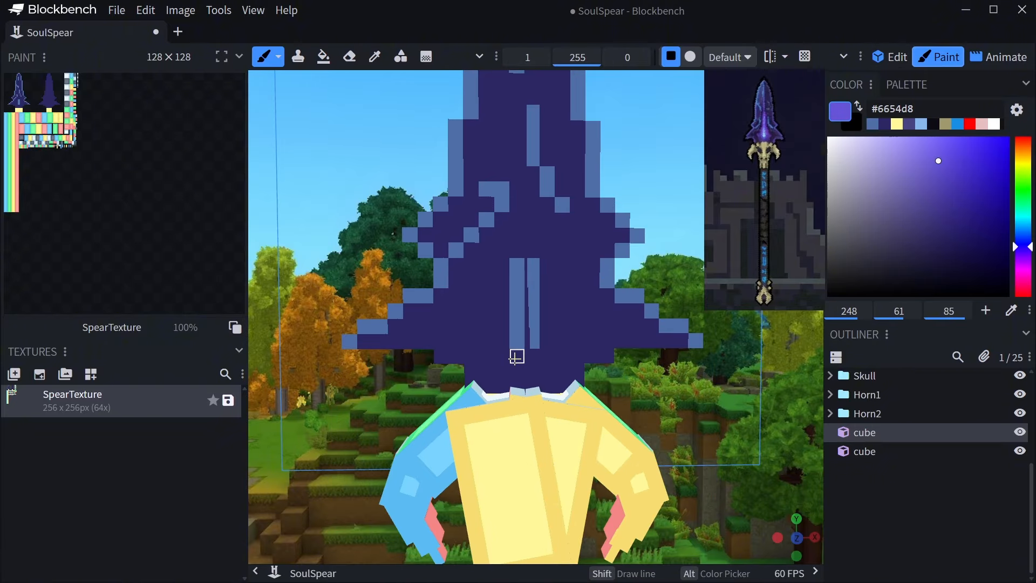
Step: Try painting bright violet streaks along the front blade's center with a brush softness of 20, and undo them
{"action": "left_click_drag", "start_coordinate": [516, 355], "coordinate": [563, 344]}
{"action": "left_click_drag", "start_coordinate": [550, 156], "coordinate": [547, 230]}
{"action": "right_click_drag", "start_coordinate": [548, 162], "coordinate": [526, 247]}
{"action": "left_click_drag", "start_coordinate": [527, 133], "coordinate": [511, 215]}
{"action": "left_click_drag", "start_coordinate": [621, 58], "coordinate": [637, 58]}
{"action": "left_click_drag", "start_coordinate": [629, 162], "coordinate": [647, 175]}
{"action": "left_click_drag", "start_coordinate": [634, 58], "coordinate": [621, 58]}
{"action": "left_click_drag", "start_coordinate": [515, 127], "coordinate": [531, 160]}
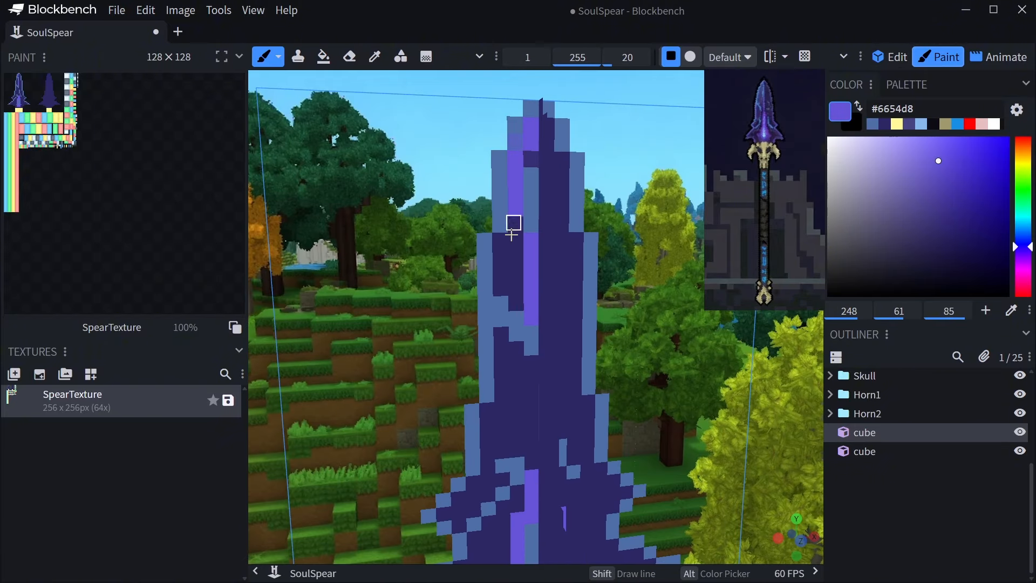
{"action": "key", "text": "ctrl+z"}
Step: Set the brush softness to 100 and softly tint the front blade's outer edges and barbs with violet #6654d8
{"action": "left_click_drag", "start_coordinate": [618, 58], "coordinate": [637, 58]}
{"action": "right_click_drag", "start_coordinate": [540, 378], "coordinate": [575, 270]}
{"action": "left_click_drag", "start_coordinate": [551, 127], "coordinate": [536, 178]}
{"action": "left_click_drag", "start_coordinate": [536, 241], "coordinate": [536, 301]}
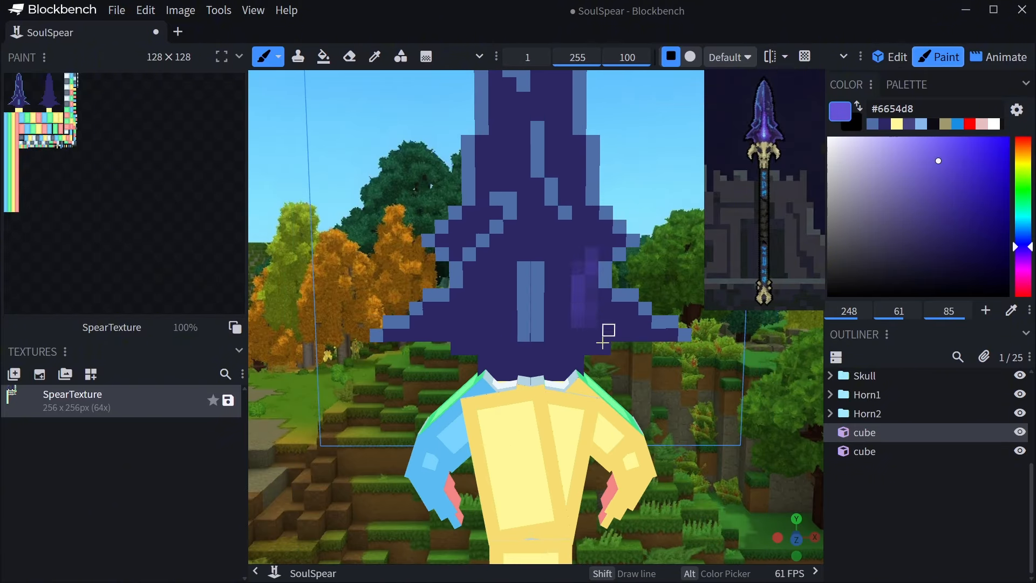
{"action": "left_click_drag", "start_coordinate": [557, 251], "coordinate": [558, 186]}
{"action": "left_click_drag", "start_coordinate": [540, 140], "coordinate": [577, 237]}
{"action": "right_click_drag", "start_coordinate": [591, 431], "coordinate": [586, 205]}
{"action": "left_click_drag", "start_coordinate": [583, 250], "coordinate": [610, 313]}
{"action": "right_click_drag", "start_coordinate": [545, 189], "coordinate": [551, 410]}
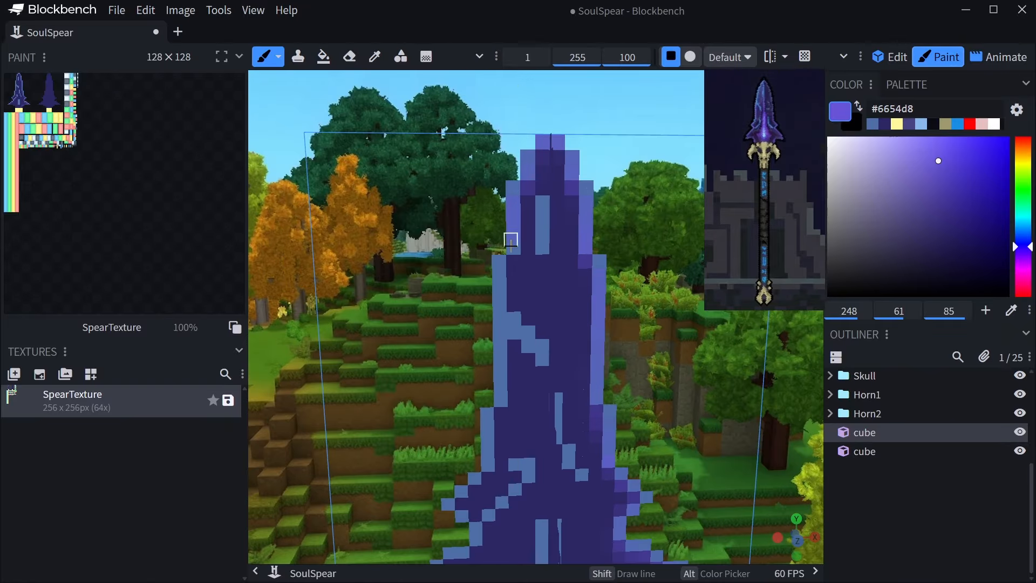
{"action": "left_click_drag", "start_coordinate": [511, 238], "coordinate": [499, 351]}
Step: Paint soft violet #6654d8 streaks down the middle of the front blade
{"action": "right_click_drag", "start_coordinate": [499, 432], "coordinate": [551, 216]}
{"action": "left_click_drag", "start_coordinate": [539, 313], "coordinate": [544, 386]}
{"action": "right_click_drag", "start_coordinate": [545, 386], "coordinate": [605, 187]}
{"action": "left_click_drag", "start_coordinate": [563, 189], "coordinate": [564, 345]}
{"action": "scroll", "coordinate": [564, 345], "scroll_direction": "down", "scroll_amount": 2}
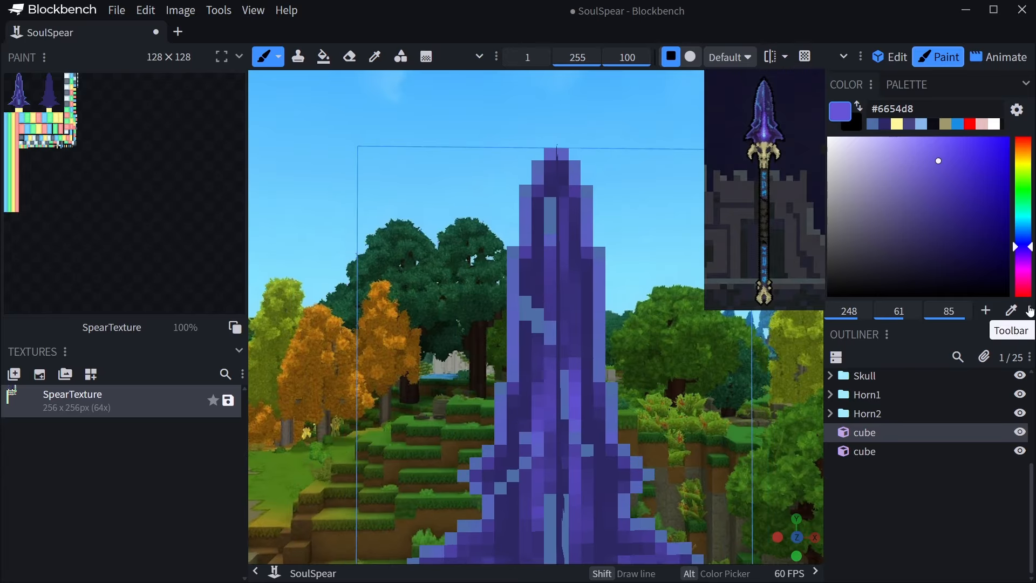
Step: Sample a blue from the reference shaft and softly recolor the vein marks on the front blade
{"action": "left_click", "coordinate": [1011, 311]}
{"action": "left_click", "coordinate": [764, 187]}
{"action": "left_click_drag", "start_coordinate": [521, 281], "coordinate": [540, 313]}
{"action": "left_click_drag", "start_coordinate": [543, 378], "coordinate": [521, 421]}
{"action": "scroll", "coordinate": [583, 280], "scroll_direction": "down", "scroll_amount": 4}
{"action": "scroll", "coordinate": [583, 281], "scroll_direction": "up", "scroll_amount": 3}
Step: Paint a glow at the front blade's base with sampled lilac #8575e9, adding sampled blue and light blue #8ec1ec highlights
{"action": "left_click", "coordinate": [1011, 311]}
{"action": "left_click", "coordinate": [764, 118]}
{"action": "scroll", "coordinate": [544, 301], "scroll_direction": "up", "scroll_amount": 3}
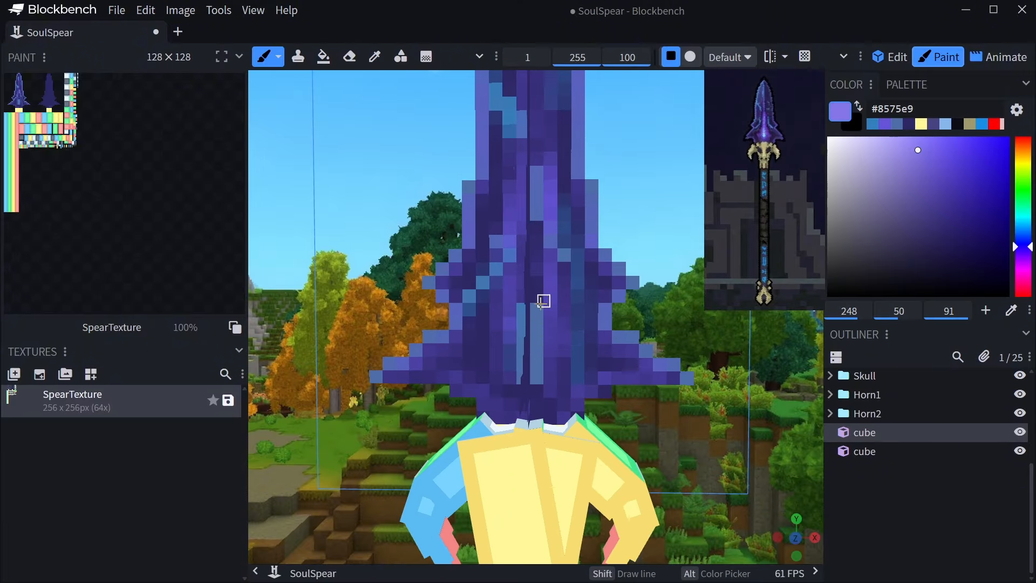
{"action": "left_click_drag", "start_coordinate": [544, 334], "coordinate": [561, 372]}
{"action": "left_click", "coordinate": [1011, 310]}
{"action": "left_click", "coordinate": [764, 251]}
{"action": "left_click", "coordinate": [1011, 311]}
{"action": "left_click", "coordinate": [764, 136]}
{"action": "scroll", "coordinate": [529, 166], "scroll_direction": "down", "scroll_amount": 1}
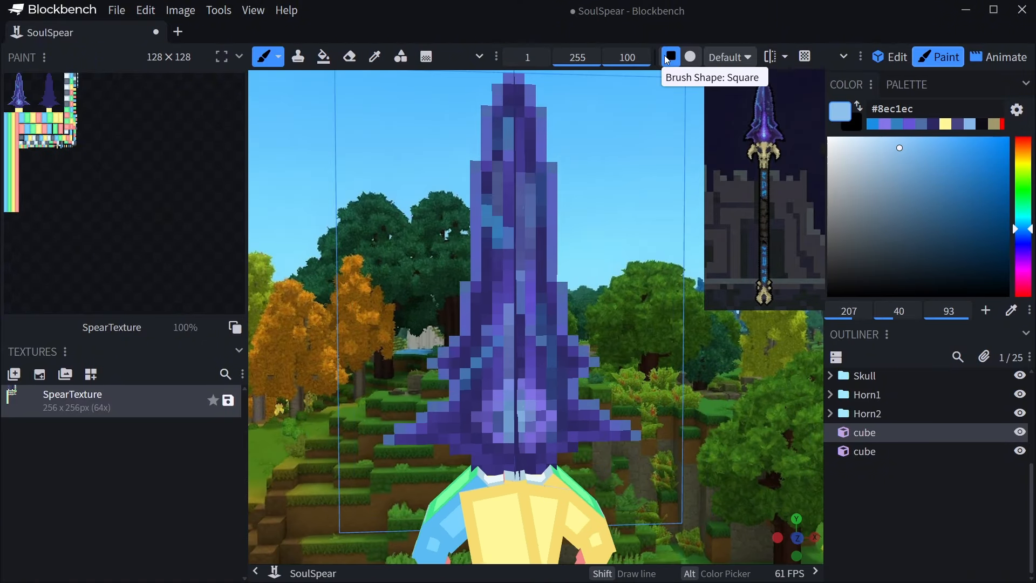
Step: Switch to the round brush and softly tint the second blade quad's edges and barbs with lilac #8575e9
{"action": "left_click", "coordinate": [691, 56]}
{"action": "left_click", "coordinate": [671, 56]}
{"action": "left_click_drag", "start_coordinate": [647, 324], "coordinate": [432, 324]}
{"action": "left_click", "coordinate": [885, 124]}
{"action": "scroll", "coordinate": [540, 372], "scroll_direction": "up", "scroll_amount": 4}
{"action": "left_click_drag", "start_coordinate": [553, 404], "coordinate": [672, 376]}
{"action": "left_click", "coordinate": [691, 56]}
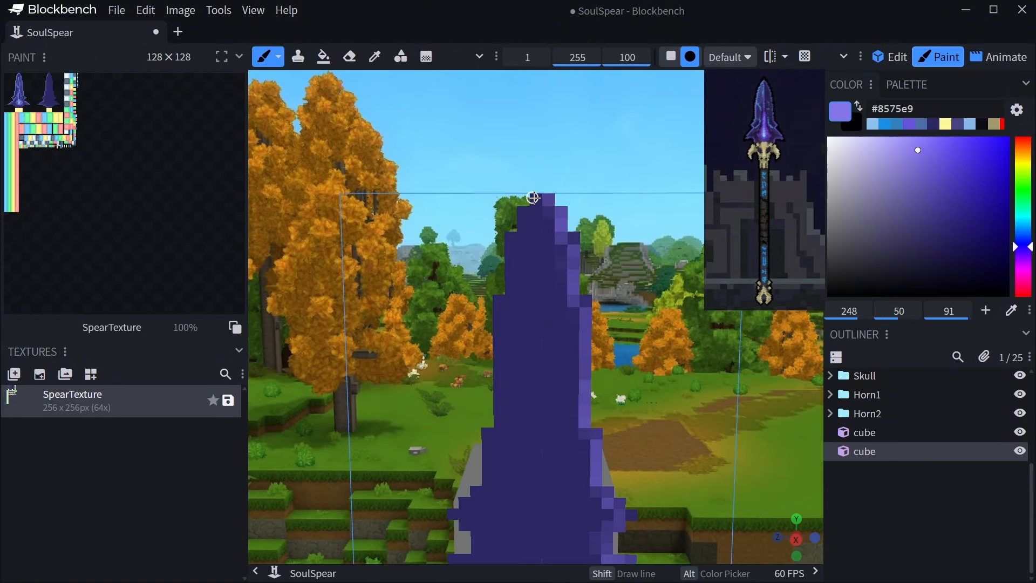
{"action": "left_click_drag", "start_coordinate": [533, 197], "coordinate": [487, 475]}
{"action": "right_click_drag", "start_coordinate": [539, 513], "coordinate": [551, 292]}
{"action": "mouse_move", "coordinate": [432, 373]}
{"action": "left_mouse_down"}
{"action": "mouse_move", "coordinate": [590, 374]}
{"action": "mouse_move", "coordinate": [561, 292]}
{"action": "left_mouse_up"}
Step: Sample purple tones from the painted blade and paint the second blade's central streaks and base glow
{"action": "left_click", "coordinate": [1012, 310]}
{"action": "left_click", "coordinate": [590, 374]}
{"action": "left_click", "coordinate": [1011, 310]}
{"action": "left_click", "coordinate": [529, 398]}
{"action": "middle_click_drag", "start_coordinate": [565, 336], "coordinate": [562, 291]}
{"action": "left_click_drag", "start_coordinate": [561, 291], "coordinate": [566, 216]}
Step: Paint soft blue #188ee5 streaks down the second blade and highlight its base glow with light blue #8ec1ec
{"action": "left_click", "coordinate": [897, 125]}
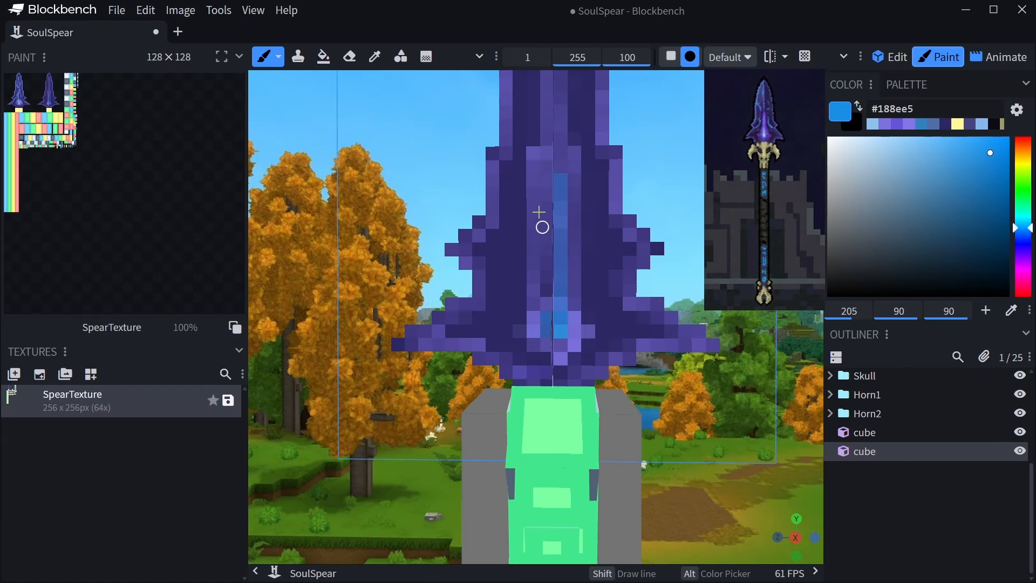
{"action": "scroll", "coordinate": [543, 227], "scroll_direction": "down", "scroll_amount": 2}
{"action": "left_click_drag", "start_coordinate": [513, 70], "coordinate": [494, 345]}
{"action": "left_click_drag", "start_coordinate": [578, 157], "coordinate": [600, 330]}
{"action": "left_click", "coordinate": [520, 319]}
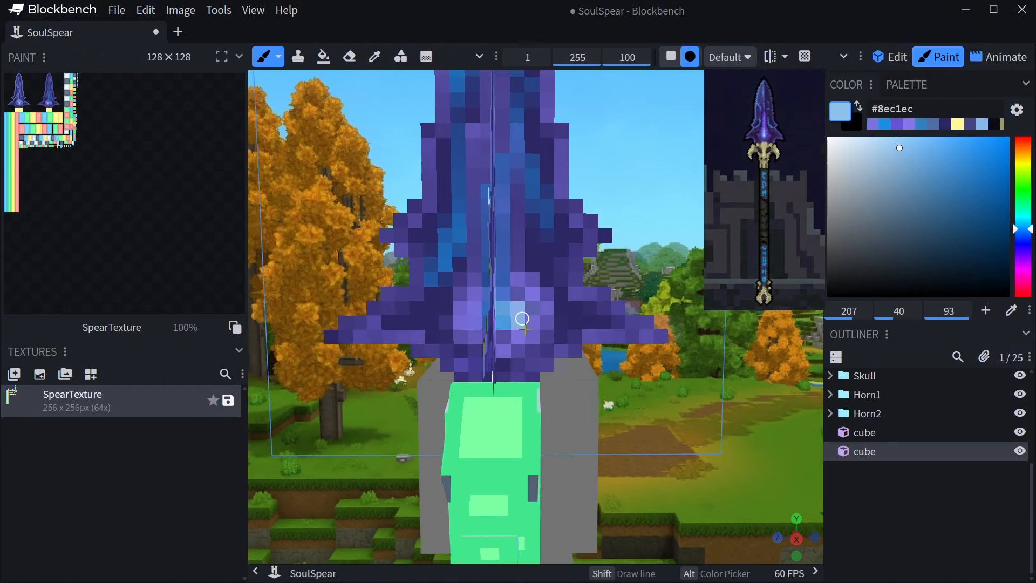
Step: Sample dark purple #3e3b75 from the reference blade and touch up the shading of the two blade quads
{"action": "left_click", "coordinate": [1011, 310]}
{"action": "left_click", "coordinate": [756, 124]}
{"action": "left_click", "coordinate": [1012, 311]}
{"action": "left_click", "coordinate": [761, 95]}
{"action": "scroll", "coordinate": [500, 240], "scroll_direction": "down", "scroll_amount": 5}
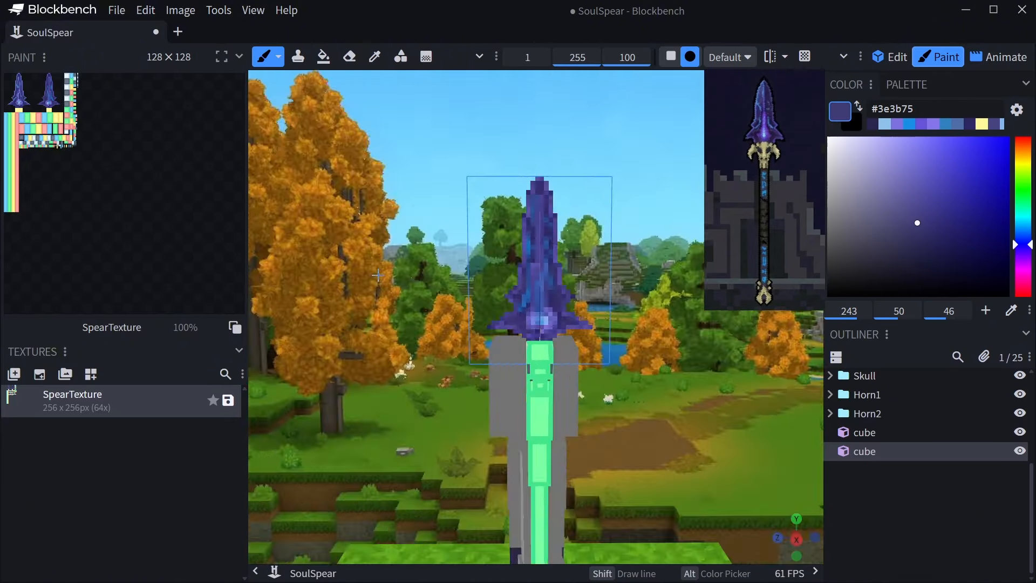
{"action": "scroll", "coordinate": [540, 319], "scroll_direction": "up", "scroll_amount": 3}
{"action": "middle_click_drag", "start_coordinate": [458, 303], "coordinate": [574, 317]}
{"action": "left_click", "coordinate": [574, 318]}
{"action": "scroll", "coordinate": [531, 270], "scroll_direction": "up", "scroll_amount": 3}
{"action": "left_click", "coordinate": [873, 124]}
{"action": "left_click", "coordinate": [495, 293]}
{"action": "scroll", "coordinate": [620, 266], "scroll_direction": "down", "scroll_amount": 1}
{"action": "left_click", "coordinate": [620, 266]}
{"action": "scroll", "coordinate": [620, 266], "scroll_direction": "up", "scroll_amount": 3}
Step: Sample bone beige #bfb27f from the reference skull and start filling the skull and horn faces with it
{"action": "left_click", "coordinate": [1011, 310]}
{"action": "left_click", "coordinate": [764, 154]}
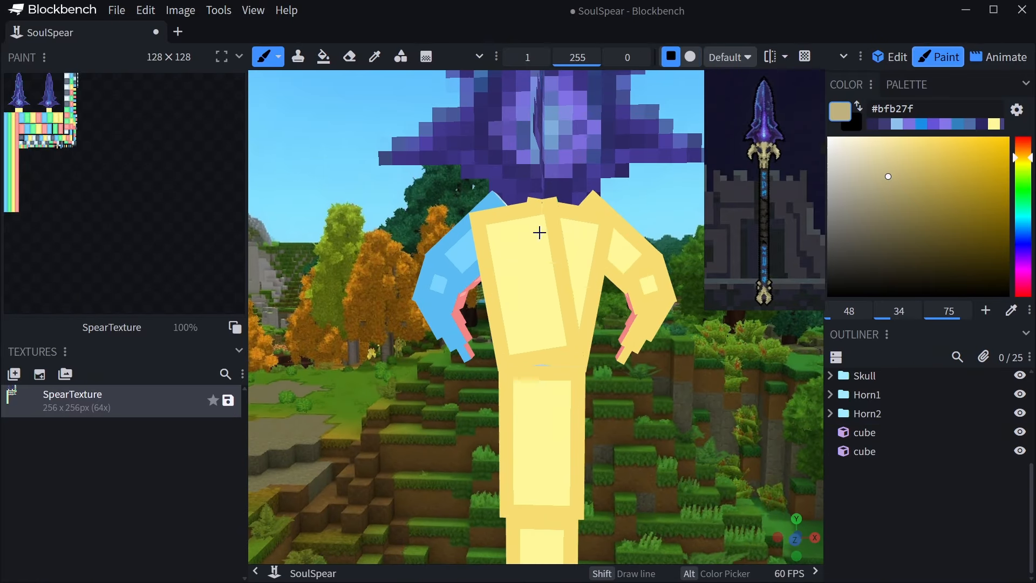
{"action": "left_click", "coordinate": [324, 57]}
{"action": "left_click", "coordinate": [511, 247]}
{"action": "left_click", "coordinate": [684, 371]}
{"action": "middle_click_drag", "start_coordinate": [511, 248], "coordinate": [722, 366]}
Step: Fill more of the skull and horn faces with beige #bfb27f, working around the head from different sides
{"action": "left_click", "coordinate": [891, 57]}
{"action": "mouse_move", "coordinate": [722, 367]}
{"action": "left_mouse_down"}
{"action": "mouse_move", "coordinate": [647, 410]}
{"action": "mouse_move", "coordinate": [799, 292]}
{"action": "mouse_move", "coordinate": [676, 334]}
{"action": "left_mouse_up"}
{"action": "left_click", "coordinate": [289, 56]}
{"action": "left_click", "coordinate": [938, 56]}
{"action": "left_click", "coordinate": [317, 61]}
{"action": "left_click", "coordinate": [546, 500]}
{"action": "middle_click_drag", "start_coordinate": [637, 464], "coordinate": [532, 302]}
{"action": "left_click", "coordinate": [652, 252]}
{"action": "left_click", "coordinate": [609, 324]}
Step: Select the overlapping skull and horn cubes in Edit mode to reach their hidden faces, and fill the remaining ones beige #bfb27f
{"action": "left_click", "coordinate": [889, 57]}
{"action": "left_click", "coordinate": [613, 308]}
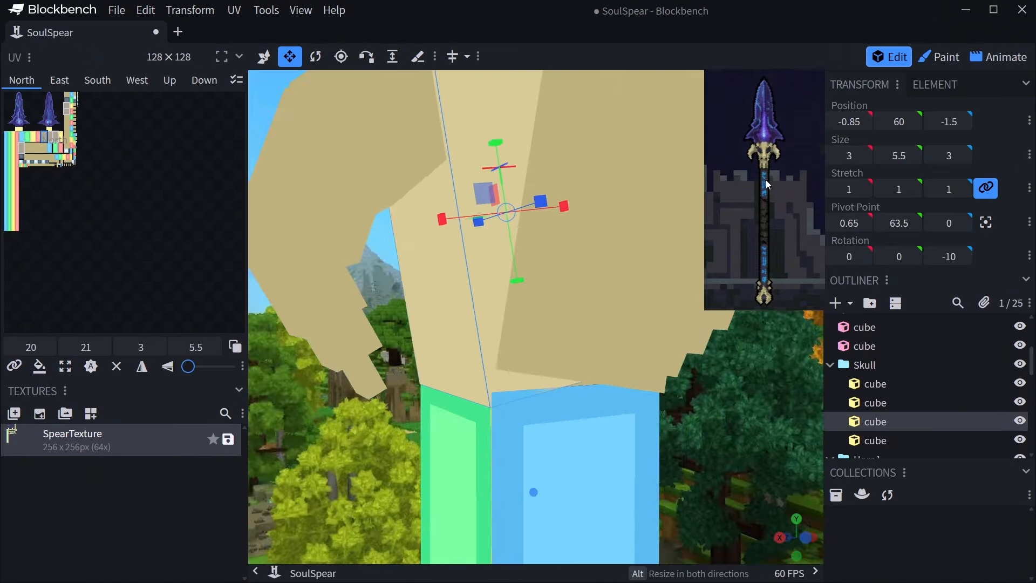
{"action": "left_click", "coordinate": [641, 432]}
{"action": "left_click_drag", "start_coordinate": [641, 432], "coordinate": [648, 432], "text": "alt"}
{"action": "middle_click_drag", "start_coordinate": [648, 432], "coordinate": [684, 341]}
{"action": "scroll", "coordinate": [917, 400], "scroll_direction": "down", "scroll_amount": 10}
{"action": "left_click", "coordinate": [918, 399]}
{"action": "middle_click_drag", "start_coordinate": [648, 410], "coordinate": [785, 366]}
{"action": "left_click", "coordinate": [630, 415]}
{"action": "left_click", "coordinate": [1020, 352]}
{"action": "left_click", "coordinate": [513, 432]}
{"action": "scroll", "coordinate": [918, 399], "scroll_direction": "down", "scroll_amount": 10}
{"action": "left_click", "coordinate": [918, 421]}
{"action": "left_click", "coordinate": [939, 56]}
{"action": "left_click", "coordinate": [391, 305]}
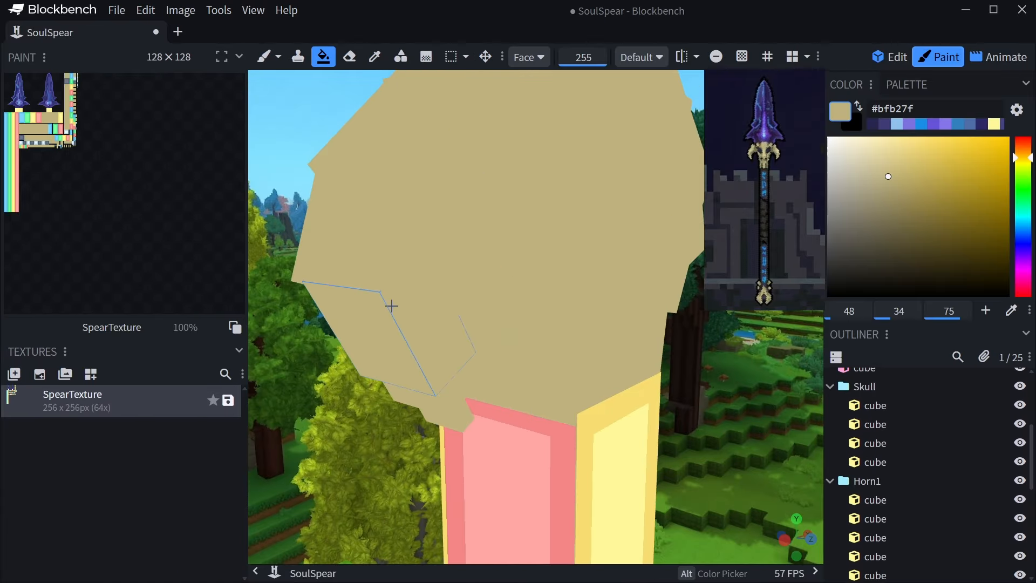
Step: Sample dark navy #24253d from the reference skull and paint an eye socket on each side of the skull's front
{"action": "middle_click_drag", "start_coordinate": [391, 305], "coordinate": [594, 313]}
{"action": "left_click", "coordinate": [1012, 310]}
{"action": "left_click", "coordinate": [763, 156]}
{"action": "left_click", "coordinate": [264, 56]}
{"action": "middle_click_drag", "start_coordinate": [484, 274], "coordinate": [518, 292]}
{"action": "left_click_drag", "start_coordinate": [494, 302], "coordinate": [500, 242]}
{"action": "left_click", "coordinate": [499, 242]}
{"action": "left_click_drag", "start_coordinate": [608, 233], "coordinate": [609, 270]}
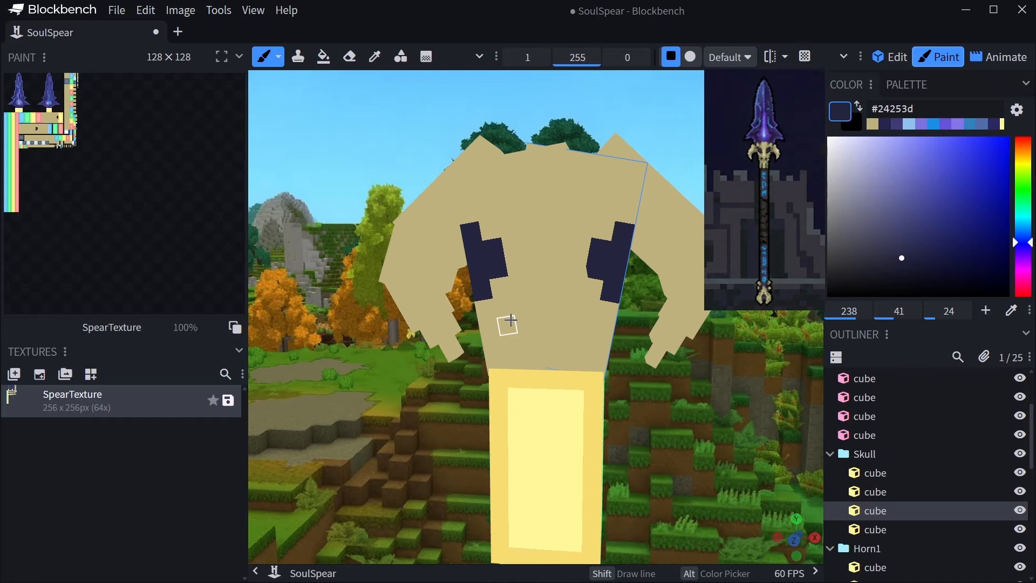
Step: Paint two navy nostrils on the skull's front, sample the skull's beige and fill the jaw and collar cubes below with it
{"action": "left_click", "coordinate": [537, 338]}
{"action": "left_click", "coordinate": [574, 331]}
{"action": "left_click", "coordinate": [323, 56]}
{"action": "left_click", "coordinate": [551, 227], "text": "alt"}
{"action": "left_click", "coordinate": [561, 199]}
{"action": "mouse_move", "coordinate": [659, 346]}
{"action": "left_mouse_down"}
{"action": "mouse_move", "coordinate": [603, 311]}
{"action": "mouse_move", "coordinate": [682, 375]}
{"action": "left_mouse_up"}
{"action": "left_click", "coordinate": [515, 124], "text": "alt"}
{"action": "left_click", "coordinate": [264, 56]}
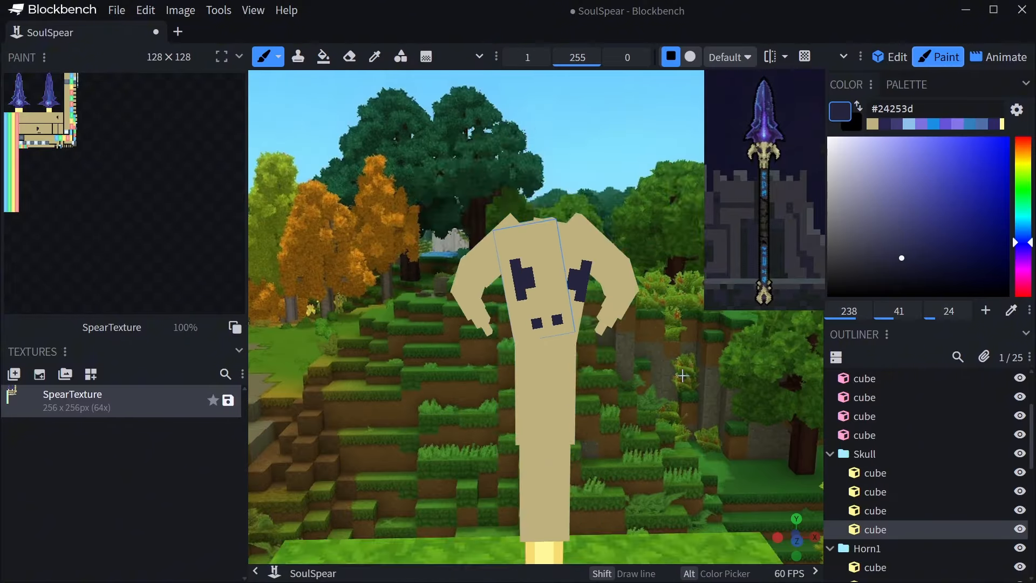
Step: Fill the collar cube beneath the jaw with dark navy #24253d
{"action": "left_click", "coordinate": [350, 57]}
{"action": "left_click", "coordinate": [502, 233]}
{"action": "left_click", "coordinate": [264, 56]}
{"action": "left_click", "coordinate": [323, 57]}
{"action": "left_click", "coordinate": [529, 312]}
{"action": "left_click_drag", "start_coordinate": [594, 318], "coordinate": [564, 294]}
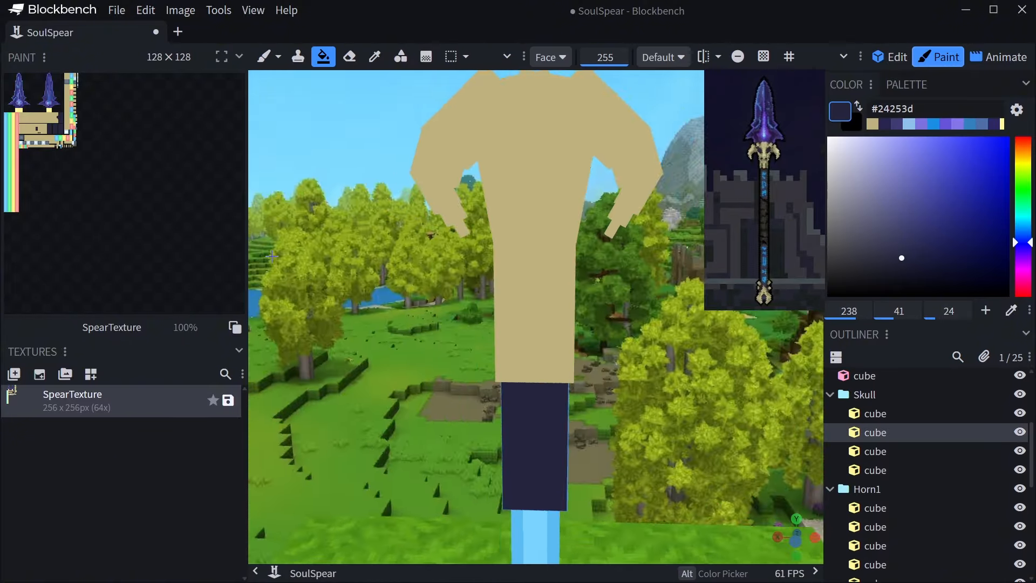
Step: Paint two vertical navy tooth gaps on the jaw's front and back faces with the brush
{"action": "left_click", "coordinate": [264, 56]}
{"action": "left_click_drag", "start_coordinate": [509, 368], "coordinate": [509, 319]}
{"action": "mouse_move", "coordinate": [555, 364]}
{"action": "left_mouse_down"}
{"action": "mouse_move", "coordinate": [556, 318]}
{"action": "mouse_move", "coordinate": [637, 318]}
{"action": "left_mouse_up"}
{"action": "left_click_drag", "start_coordinate": [520, 340], "coordinate": [521, 299]}
{"action": "left_click_drag", "start_coordinate": [550, 349], "coordinate": [550, 307]}
Step: Move the jaw cube and the navy collar cube up along the shaft in Edit mode and return to Paint mode
{"action": "left_click", "coordinate": [889, 57]}
{"action": "left_click_drag", "start_coordinate": [675, 324], "coordinate": [628, 347]}
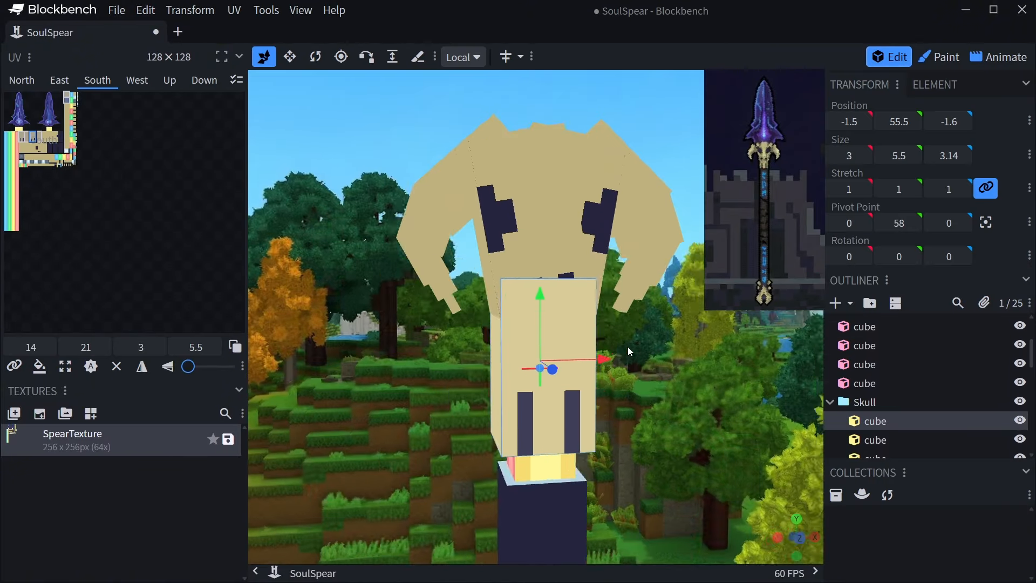
{"action": "left_click", "coordinate": [640, 393]}
{"action": "left_click", "coordinate": [540, 389]}
{"action": "left_click_drag", "start_coordinate": [533, 326], "coordinate": [533, 296]}
{"action": "left_click", "coordinate": [532, 519]}
{"action": "left_click_drag", "start_coordinate": [532, 499], "coordinate": [533, 439]}
{"action": "scroll", "coordinate": [619, 406], "scroll_direction": "down", "scroll_amount": 5}
{"action": "left_click", "coordinate": [940, 57]}
{"action": "scroll", "coordinate": [540, 237], "scroll_direction": "up", "scroll_amount": 5}
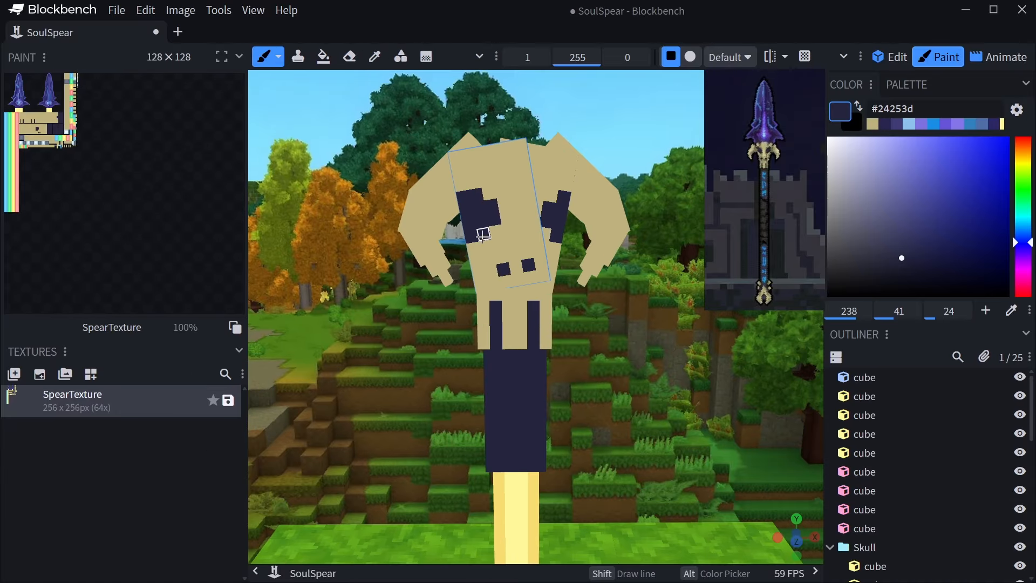
Step: Paint matching navy eye sockets and two nostrils on the skull's opposite face
{"action": "left_click_drag", "start_coordinate": [621, 302], "coordinate": [799, 334]}
{"action": "mouse_move", "coordinate": [601, 195]}
{"action": "left_mouse_down"}
{"action": "mouse_move", "coordinate": [594, 229]}
{"action": "mouse_move", "coordinate": [582, 229]}
{"action": "left_mouse_up"}
{"action": "left_click", "coordinate": [507, 246]}
{"action": "left_click", "coordinate": [544, 250]}
{"action": "left_click_drag", "start_coordinate": [454, 162], "coordinate": [463, 219]}
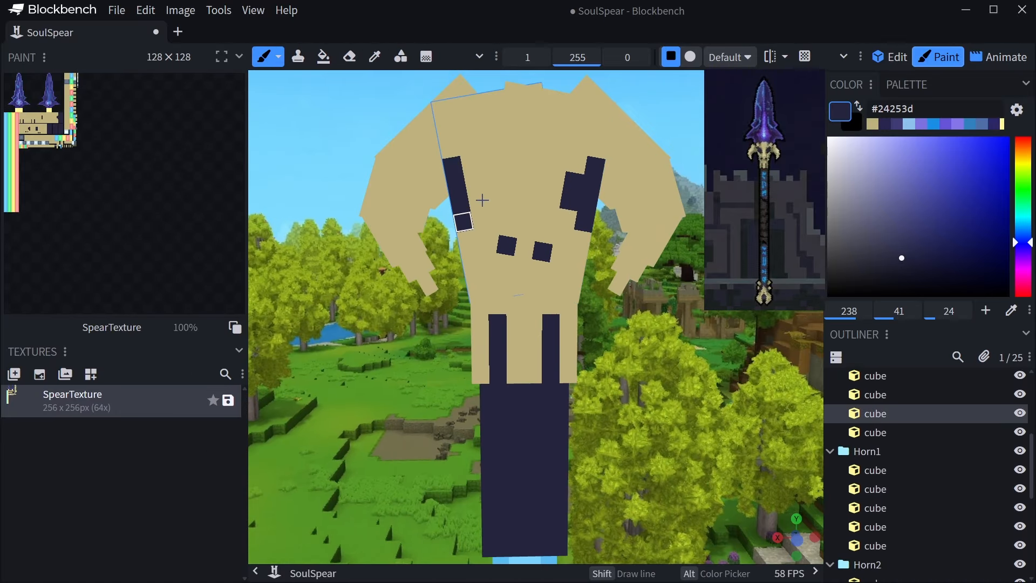
Step: Refine the outline of the eye sockets by alternating beige #bfb27f and navy brush strokes
{"action": "left_click_drag", "start_coordinate": [696, 319], "coordinate": [645, 317]}
{"action": "scroll", "coordinate": [506, 248], "scroll_direction": "up", "scroll_amount": 4}
{"action": "left_click", "coordinate": [519, 238], "text": "alt"}
{"action": "left_click_drag", "start_coordinate": [378, 431], "coordinate": [486, 421]}
{"action": "left_click_drag", "start_coordinate": [463, 222], "coordinate": [463, 275]}
{"action": "left_click_drag", "start_coordinate": [378, 464], "coordinate": [637, 443]}
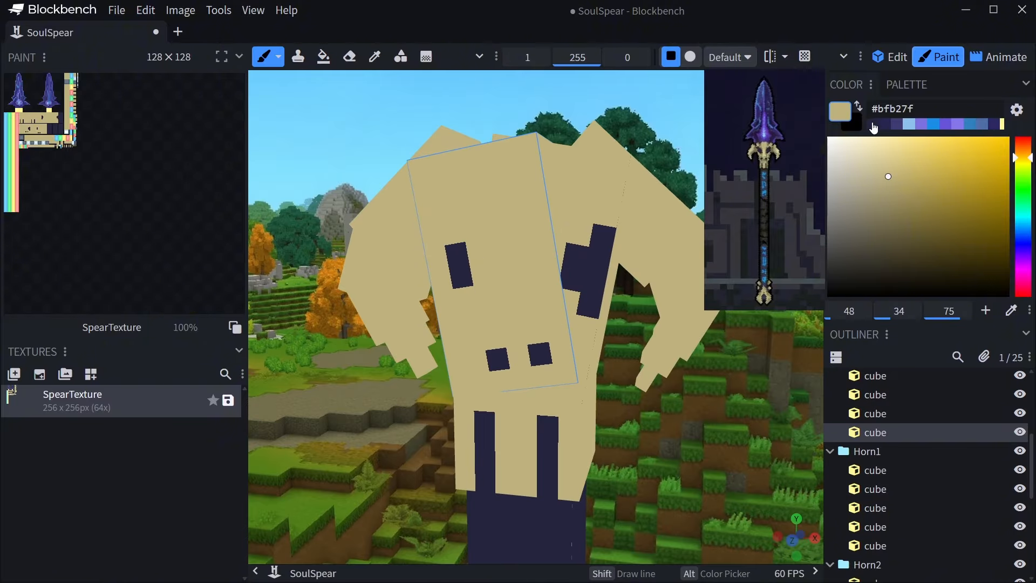
{"action": "left_click", "coordinate": [872, 125]}
{"action": "left_click_drag", "start_coordinate": [478, 229], "coordinate": [494, 259]}
{"action": "left_click", "coordinate": [518, 292], "text": "alt"}
Step: Set the brush softness to 100 and shade the skull around the eyes, nostrils and jaw with translucent black #000000
{"action": "left_click_drag", "start_coordinate": [674, 432], "coordinate": [378, 432]}
{"action": "scroll", "coordinate": [505, 329], "scroll_direction": "down", "scroll_amount": 2}
{"action": "left_click", "coordinate": [740, 203], "text": "alt"}
{"action": "left_click_drag", "start_coordinate": [621, 57], "coordinate": [650, 58]}
{"action": "left_click", "coordinate": [853, 124]}
{"action": "left_click_drag", "start_coordinate": [467, 216], "coordinate": [484, 238]}
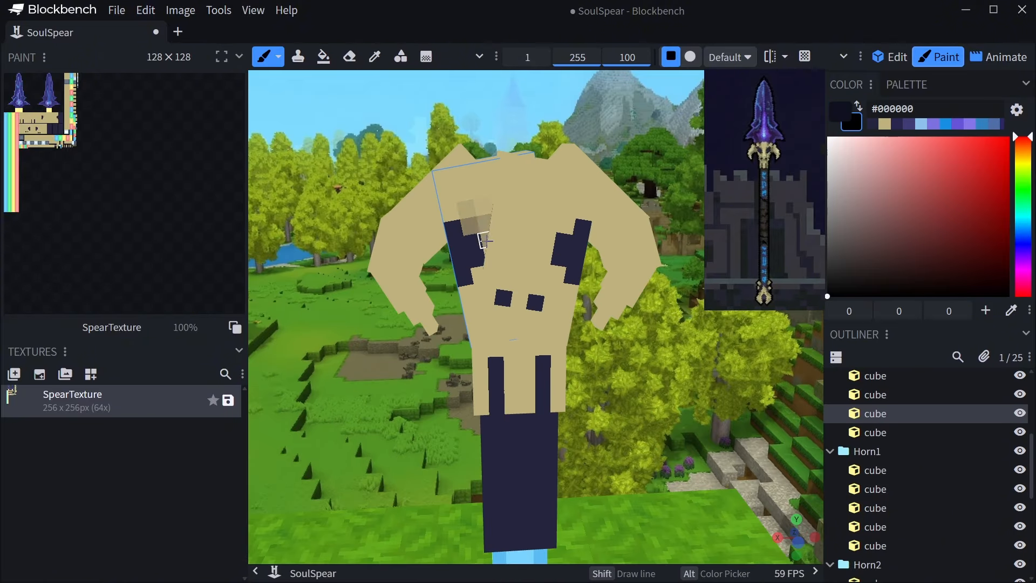
{"action": "mouse_move", "coordinate": [532, 303]}
{"action": "left_mouse_down"}
{"action": "mouse_move", "coordinate": [495, 306]}
{"action": "mouse_move", "coordinate": [500, 362]}
{"action": "left_mouse_up"}
{"action": "left_click_drag", "start_coordinate": [613, 335], "coordinate": [378, 345]}
{"action": "scroll", "coordinate": [518, 330], "scroll_direction": "up", "scroll_amount": 3}
{"action": "left_click_drag", "start_coordinate": [500, 421], "coordinate": [524, 328]}
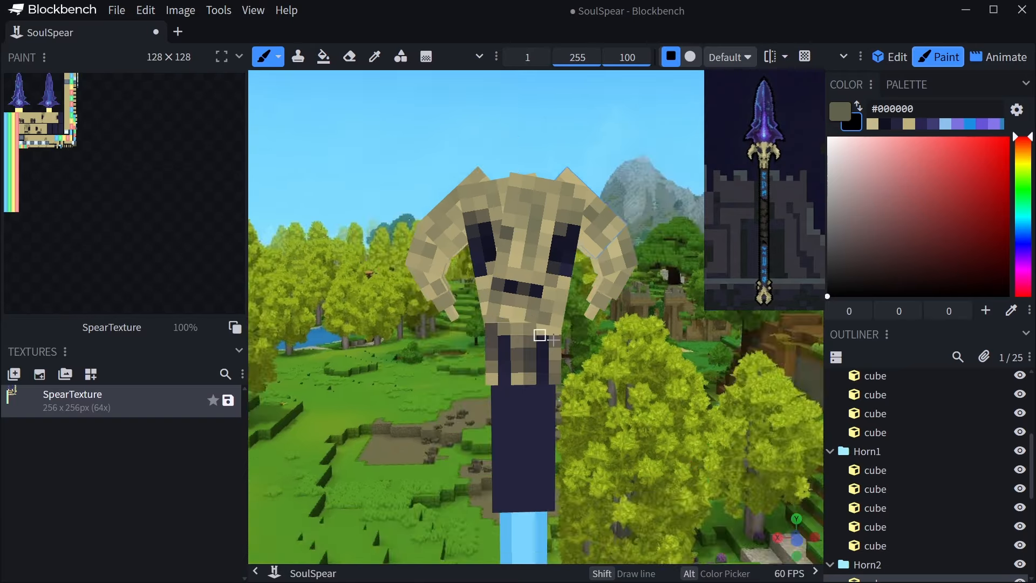
Step: Shade the jaw's side faces and underside with the same soft black brush
{"action": "mouse_move", "coordinate": [486, 270]}
{"action": "left_mouse_down"}
{"action": "mouse_move", "coordinate": [486, 377]}
{"action": "mouse_move", "coordinate": [378, 302]}
{"action": "mouse_move", "coordinate": [451, 344]}
{"action": "left_mouse_up"}
{"action": "left_click_drag", "start_coordinate": [388, 410], "coordinate": [556, 319]}
{"action": "left_click", "coordinate": [555, 319]}
{"action": "left_click_drag", "start_coordinate": [621, 378], "coordinate": [481, 344]}
{"action": "left_click", "coordinate": [481, 345]}
{"action": "left_click_drag", "start_coordinate": [345, 324], "coordinate": [469, 299]}
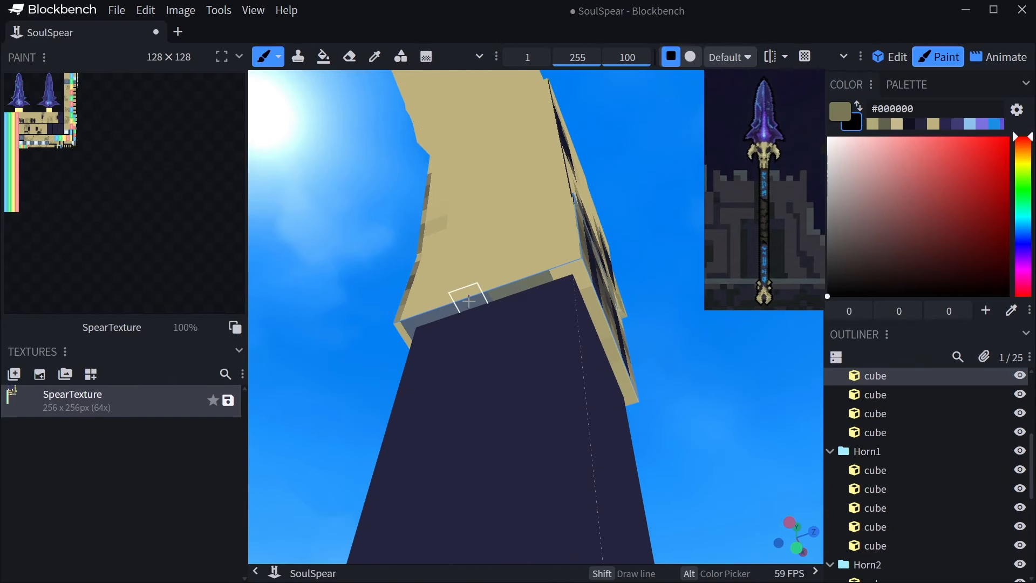
Step: Continue the soft shading over the remaining side faces of the skull and horns
{"action": "left_click_drag", "start_coordinate": [675, 259], "coordinate": [613, 214]}
{"action": "left_click", "coordinate": [614, 214]}
{"action": "left_click_drag", "start_coordinate": [377, 432], "coordinate": [613, 470]}
{"action": "scroll", "coordinate": [573, 364], "scroll_direction": "down", "scroll_amount": 4}
{"action": "left_click_drag", "start_coordinate": [613, 242], "coordinate": [574, 364]}
{"action": "left_click_drag", "start_coordinate": [675, 432], "coordinate": [592, 324]}
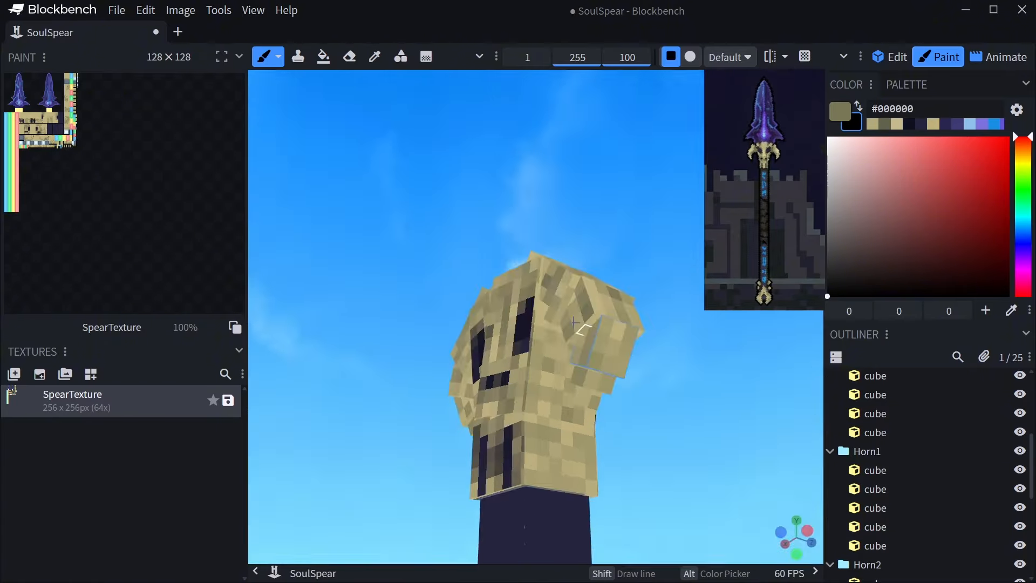
{"action": "left_click_drag", "start_coordinate": [378, 270], "coordinate": [459, 378]}
{"action": "scroll", "coordinate": [459, 324], "scroll_direction": "up", "scroll_amount": 3}
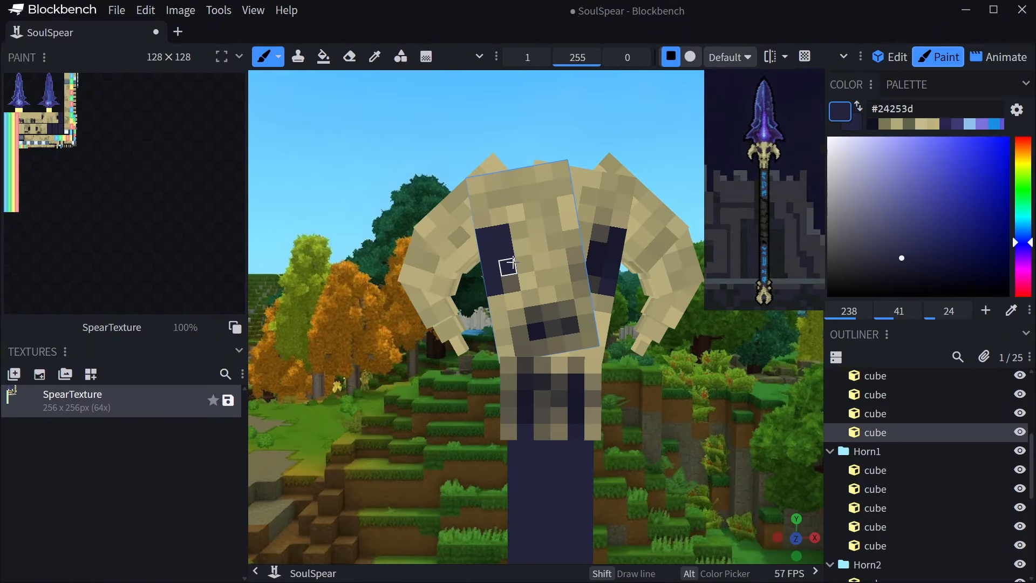
Step: Sample light beige #b3ab7b from the skull and touch up the bone around the nostrils and jaw at softness 100
{"action": "left_click_drag", "start_coordinate": [605, 357], "coordinate": [534, 319]}
{"action": "left_click", "coordinate": [535, 319]}
{"action": "left_click", "coordinate": [472, 282], "text": "alt"}
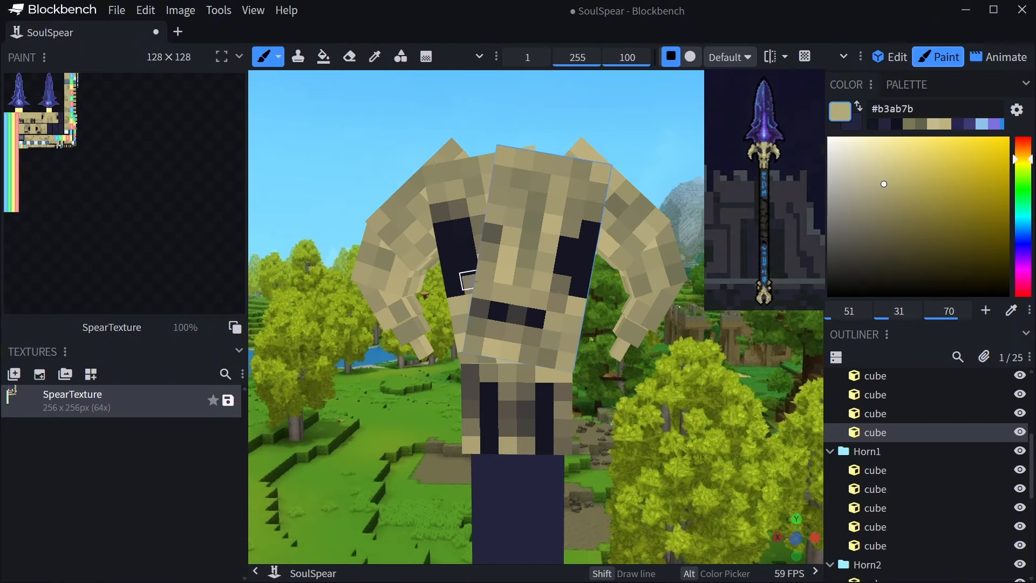
{"action": "left_click_drag", "start_coordinate": [377, 404], "coordinate": [621, 399]}
{"action": "scroll", "coordinate": [518, 296], "scroll_direction": "down", "scroll_amount": 3}
{"action": "left_click", "coordinate": [518, 296]}
{"action": "scroll", "coordinate": [516, 378], "scroll_direction": "up", "scroll_amount": 3}
{"action": "left_click", "coordinate": [516, 412]}
{"action": "scroll", "coordinate": [560, 329], "scroll_direction": "down", "scroll_amount": 3}
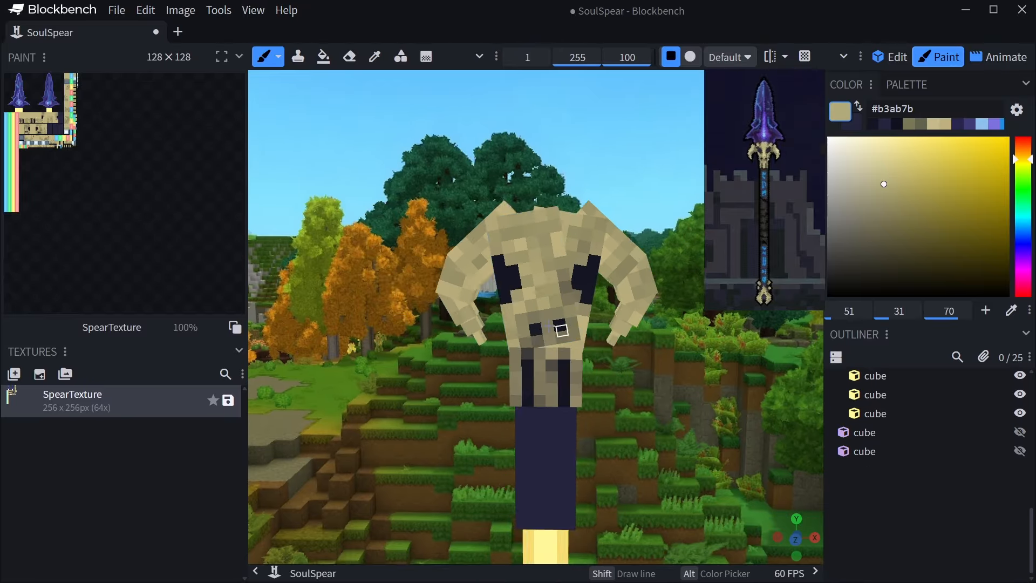
Step: Sample navy #24253d from the model, touch up the jaw with it, and deselect everything to view the whole spear
{"action": "scroll", "coordinate": [560, 329], "scroll_direction": "up", "scroll_amount": 3}
{"action": "left_click", "coordinate": [550, 475], "text": "alt"}
{"action": "left_click_drag", "start_coordinate": [645, 296], "coordinate": [459, 345]}
{"action": "scroll", "coordinate": [534, 345], "scroll_direction": "down", "scroll_amount": 3}
{"action": "left_click", "coordinate": [528, 427]}
{"action": "scroll", "coordinate": [918, 475], "scroll_direction": "down", "scroll_amount": 8}
{"action": "left_click", "coordinate": [917, 513]}
{"action": "left_click_drag", "start_coordinate": [614, 393], "coordinate": [488, 303]}
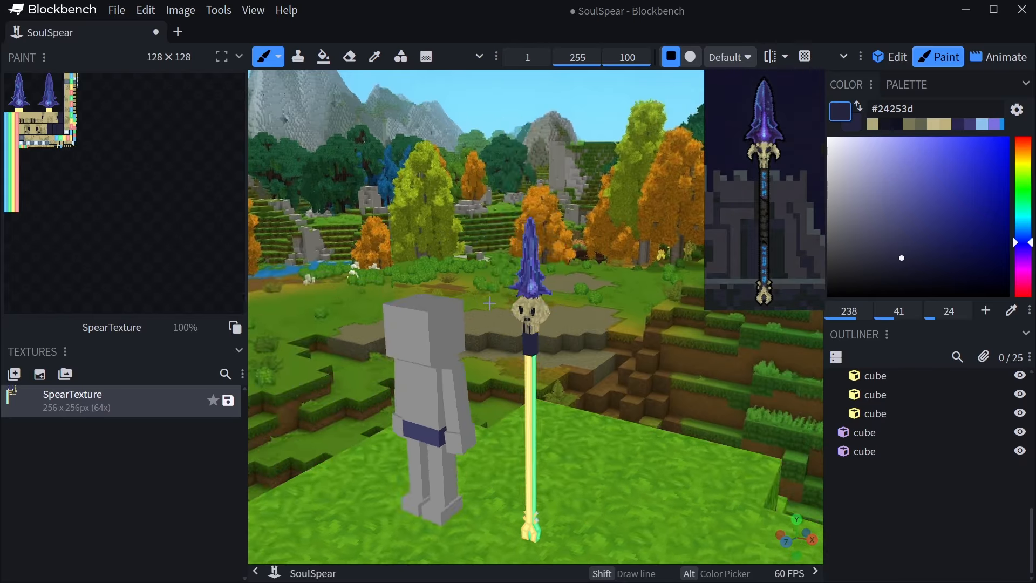
Step: Sample beige from the skull and fill the cubes of the spear's butt end with it
{"action": "left_click", "coordinate": [536, 305], "text": "alt"}
{"action": "scroll", "coordinate": [565, 287], "scroll_direction": "up", "scroll_amount": 3}
{"action": "left_click", "coordinate": [323, 56]}
{"action": "scroll", "coordinate": [565, 346], "scroll_direction": "up", "scroll_amount": 3}
{"action": "left_click", "coordinate": [594, 448]}
{"action": "mouse_move", "coordinate": [675, 421]}
{"action": "left_mouse_down"}
{"action": "mouse_move", "coordinate": [539, 411]}
{"action": "mouse_move", "coordinate": [486, 442]}
{"action": "mouse_move", "coordinate": [671, 417]}
{"action": "mouse_move", "coordinate": [626, 360]}
{"action": "mouse_move", "coordinate": [684, 376]}
{"action": "left_mouse_up"}
{"action": "left_click", "coordinate": [447, 527]}
{"action": "left_click", "coordinate": [890, 57]}
{"action": "left_click", "coordinate": [562, 464]}
{"action": "left_click", "coordinate": [939, 57]}
{"action": "left_click", "coordinate": [444, 349]}
{"action": "left_click", "coordinate": [432, 278]}
Step: Shade the spear's butt cubes with olive #7a7856 brush strokes at softness 100
{"action": "left_click", "coordinate": [264, 57]}
{"action": "left_click", "coordinate": [909, 124]}
{"action": "left_click_drag", "start_coordinate": [556, 345], "coordinate": [493, 468]}
{"action": "left_click", "coordinate": [621, 296]}
{"action": "mouse_move", "coordinate": [728, 421]}
{"action": "left_mouse_down"}
{"action": "mouse_move", "coordinate": [567, 410]}
{"action": "mouse_move", "coordinate": [513, 346]}
{"action": "left_mouse_up"}
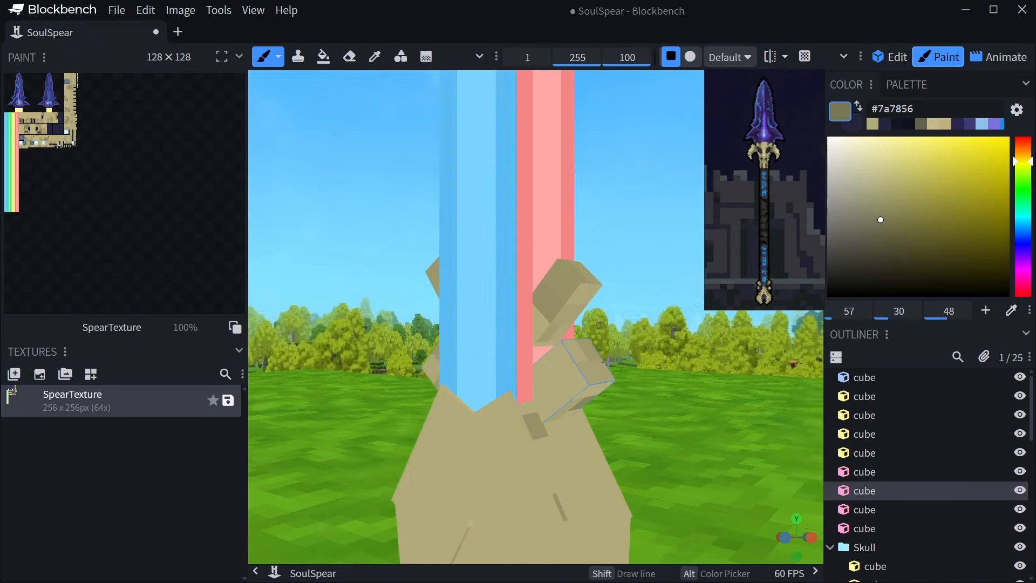
{"action": "left_click_drag", "start_coordinate": [405, 389], "coordinate": [458, 411]}
{"action": "left_click", "coordinate": [553, 372]}
{"action": "left_click_drag", "start_coordinate": [728, 421], "coordinate": [523, 426]}
Step: Adjust the cube rotated 30 degrees on the spear's butt with the move and resize tools in Edit mode
{"action": "left_click", "coordinate": [889, 57]}
{"action": "left_click_drag", "start_coordinate": [718, 378], "coordinate": [647, 287]}
{"action": "scroll", "coordinate": [647, 287], "scroll_direction": "up", "scroll_amount": 2}
{"action": "key", "text": "v"}
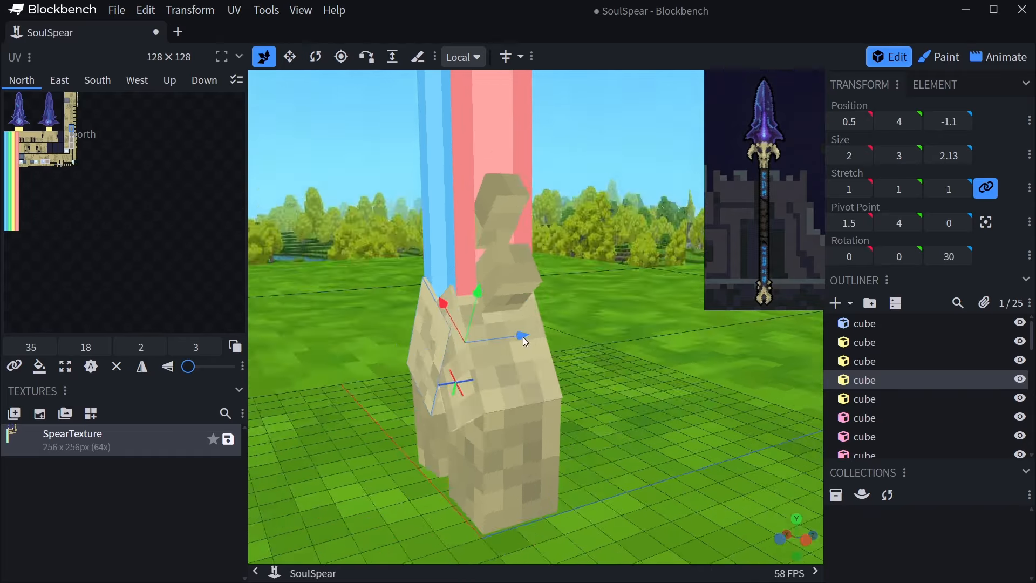
{"action": "left_click_drag", "start_coordinate": [675, 421], "coordinate": [540, 416]}
{"action": "left_click", "coordinate": [621, 367]}
{"action": "key", "text": "s"}
{"action": "left_click", "coordinate": [675, 410]}
{"action": "scroll", "coordinate": [630, 351], "scroll_direction": "down", "scroll_amount": 10}
Step: Return to Paint mode and darken the skull's side and the horn tips with olive #7a7856
{"action": "left_click", "coordinate": [940, 57]}
{"action": "scroll", "coordinate": [545, 236], "scroll_direction": "up", "scroll_amount": 8}
{"action": "left_click_drag", "start_coordinate": [674, 405], "coordinate": [729, 378]}
{"action": "left_click", "coordinate": [433, 361]}
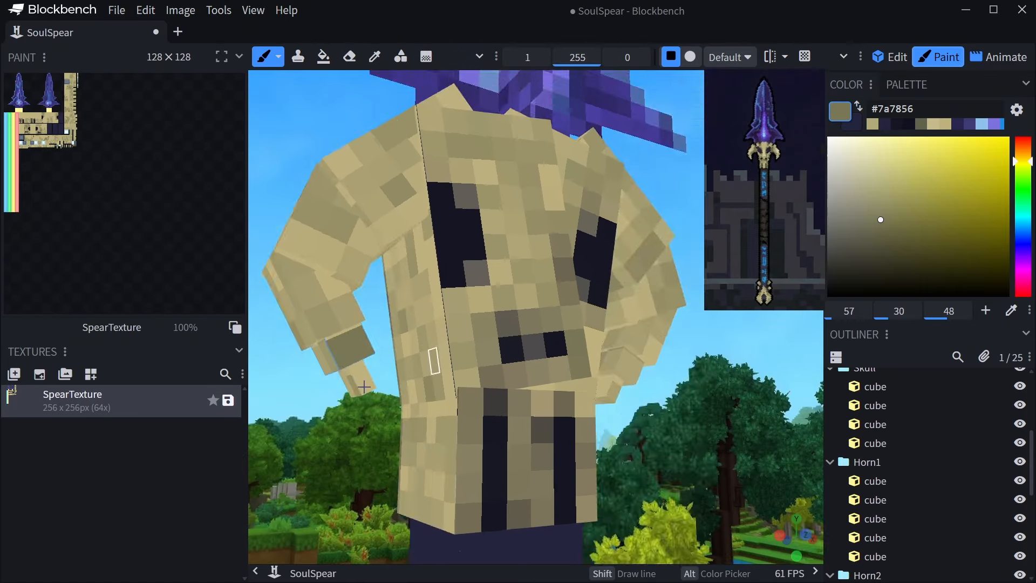
{"action": "scroll", "coordinate": [598, 369], "scroll_direction": "up", "scroll_amount": 4}
{"action": "left_click_drag", "start_coordinate": [702, 421], "coordinate": [336, 301]}
{"action": "left_click_drag", "start_coordinate": [647, 378], "coordinate": [419, 256]}
{"action": "left_click_drag", "start_coordinate": [648, 345], "coordinate": [462, 278]}
{"action": "scroll", "coordinate": [594, 256], "scroll_direction": "up", "scroll_amount": 4}
{"action": "left_click_drag", "start_coordinate": [637, 378], "coordinate": [595, 218]}
{"action": "left_click", "coordinate": [583, 475]}
{"action": "left_click_drag", "start_coordinate": [513, 345], "coordinate": [398, 387]}
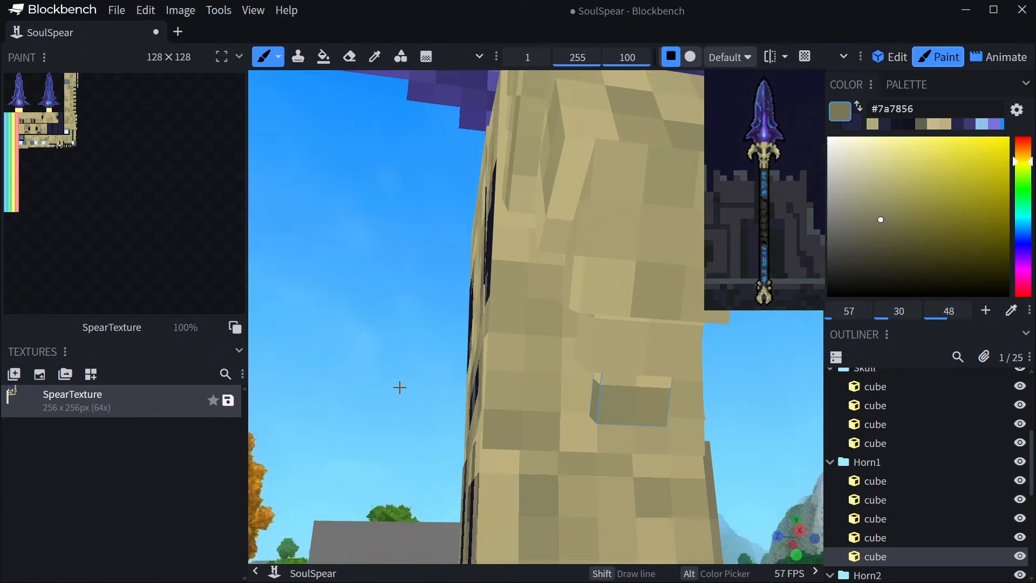
Step: Add more soft olive #7a7856 shading to individual horn faces from several sides
{"action": "left_click", "coordinate": [629, 402]}
{"action": "left_click", "coordinate": [621, 324]}
{"action": "mouse_move", "coordinate": [621, 432]}
{"action": "left_mouse_down"}
{"action": "mouse_move", "coordinate": [517, 307]}
{"action": "mouse_move", "coordinate": [621, 432]}
{"action": "left_mouse_up"}
{"action": "left_click", "coordinate": [536, 335]}
{"action": "left_click_drag", "start_coordinate": [405, 432], "coordinate": [486, 486]}
{"action": "left_click", "coordinate": [511, 259]}
{"action": "left_click_drag", "start_coordinate": [675, 432], "coordinate": [488, 308]}
{"action": "scroll", "coordinate": [488, 308], "scroll_direction": "down", "scroll_amount": 5}
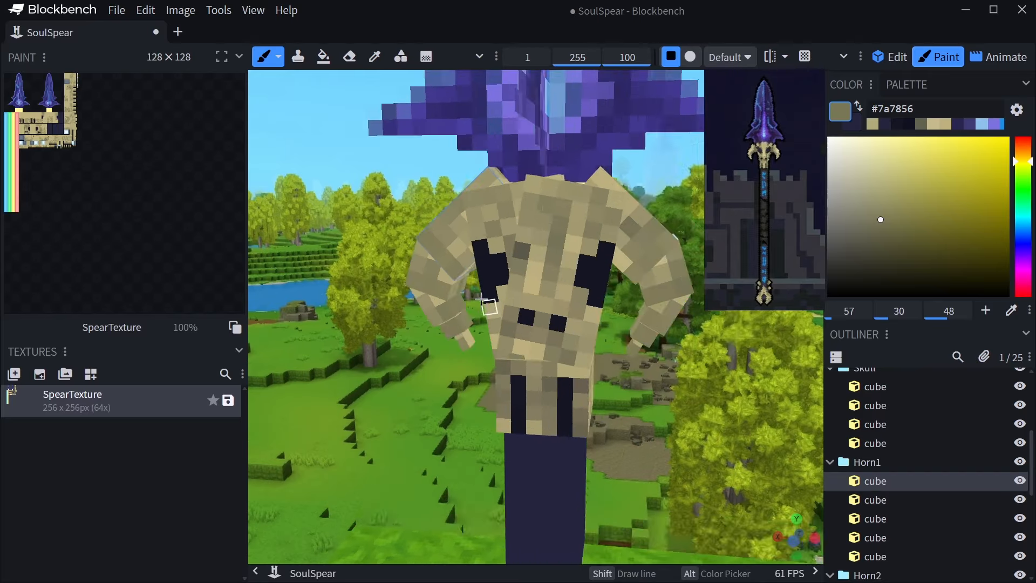
Step: Sample light beige #b3ab7b and lighten bone pixels between the nostrils, beside the eyes and on the jaw's teeth
{"action": "left_click", "coordinate": [494, 314], "text": "alt"}
{"action": "left_click", "coordinate": [532, 313]}
{"action": "left_click", "coordinate": [526, 373]}
{"action": "left_click_drag", "start_coordinate": [621, 388], "coordinate": [540, 431]}
{"action": "left_click", "coordinate": [486, 201]}
{"action": "key", "text": "e"}
{"action": "left_click_drag", "start_coordinate": [378, 270], "coordinate": [620, 378]}
{"action": "key", "text": "b"}
{"action": "left_click", "coordinate": [578, 466]}
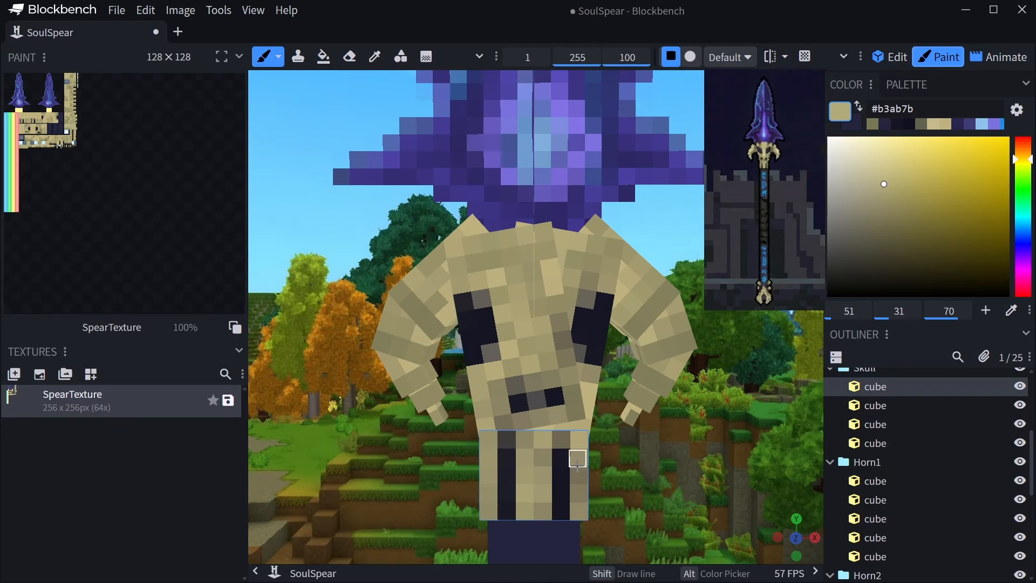
{"action": "left_click", "coordinate": [484, 358]}
{"action": "left_click", "coordinate": [580, 372]}
Step: Sample a dark slate blue from the reference image and fill the long shaft's faces with it
{"action": "scroll", "coordinate": [561, 324], "scroll_direction": "down", "scroll_amount": 10}
{"action": "right_click_drag", "start_coordinate": [594, 357], "coordinate": [594, 232]}
{"action": "left_click_drag", "start_coordinate": [621, 270], "coordinate": [631, 302]}
{"action": "scroll", "coordinate": [918, 486], "scroll_direction": "down", "scroll_amount": 10}
{"action": "left_click", "coordinate": [917, 513]}
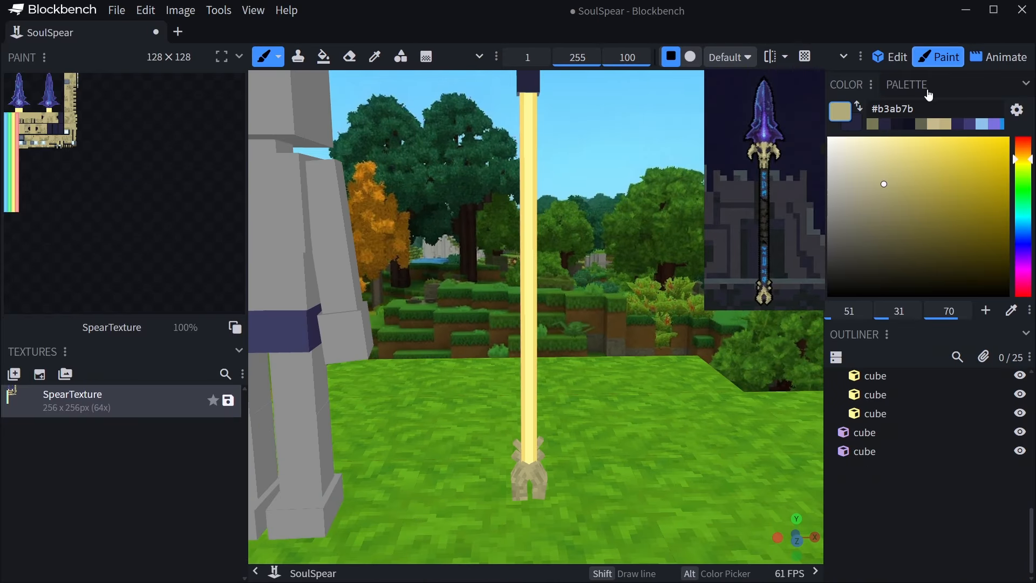
{"action": "left_click", "coordinate": [1011, 311]}
{"action": "left_click", "coordinate": [720, 303]}
{"action": "left_click", "coordinate": [324, 57]}
{"action": "left_click", "coordinate": [529, 280]}
{"action": "left_click_drag", "start_coordinate": [621, 378], "coordinate": [458, 324]}
Step: Sample blue #3894ca from the reference image's shaft, set the brush softness to 0 and paint blue rune-like marks on the lower shaft
{"action": "left_click", "coordinate": [1011, 310]}
{"action": "left_click", "coordinate": [765, 265]}
{"action": "left_click_drag", "start_coordinate": [538, 474], "coordinate": [547, 403]}
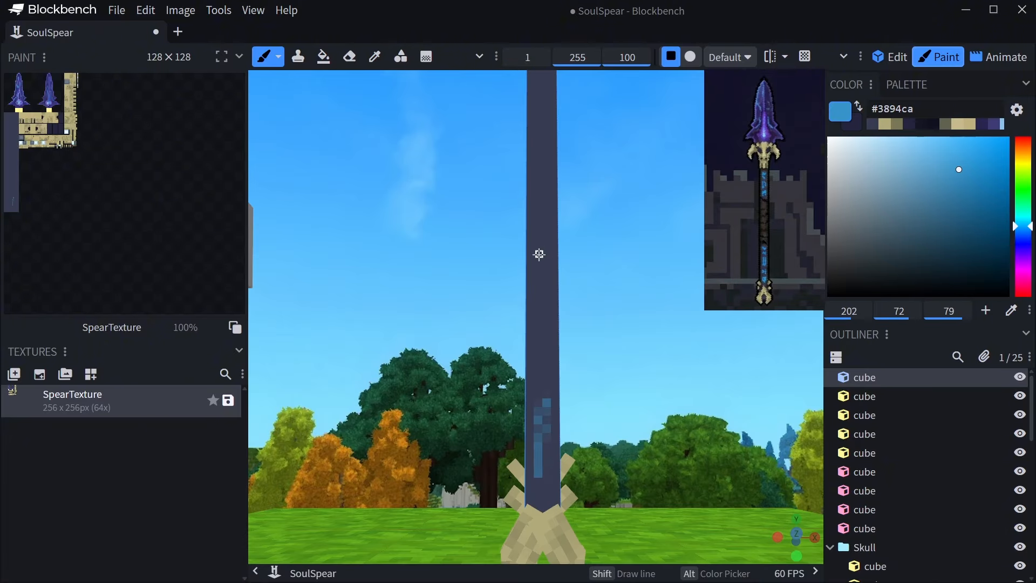
{"action": "left_click_drag", "start_coordinate": [628, 58], "coordinate": [572, 57]}
{"action": "left_click_drag", "start_coordinate": [620, 324], "coordinate": [674, 378]}
{"action": "scroll", "coordinate": [541, 283], "scroll_direction": "up", "scroll_amount": 5}
{"action": "left_click", "coordinate": [541, 282]}
{"action": "left_click_drag", "start_coordinate": [516, 273], "coordinate": [549, 270]}
Step: Add hard-edged blue #3894ca marks to the shaft's other faces and the collar below the skull
{"action": "left_click_drag", "start_coordinate": [620, 323], "coordinate": [504, 329]}
{"action": "left_click_drag", "start_coordinate": [585, 383], "coordinate": [577, 438]}
{"action": "mouse_move", "coordinate": [627, 378]}
{"action": "left_mouse_down"}
{"action": "mouse_move", "coordinate": [629, 441]}
{"action": "mouse_move", "coordinate": [549, 442]}
{"action": "left_mouse_up"}
{"action": "left_click_drag", "start_coordinate": [487, 288], "coordinate": [487, 335]}
{"action": "left_click_drag", "start_coordinate": [476, 385], "coordinate": [486, 456]}
{"action": "left_click_drag", "start_coordinate": [594, 459], "coordinate": [549, 478]}
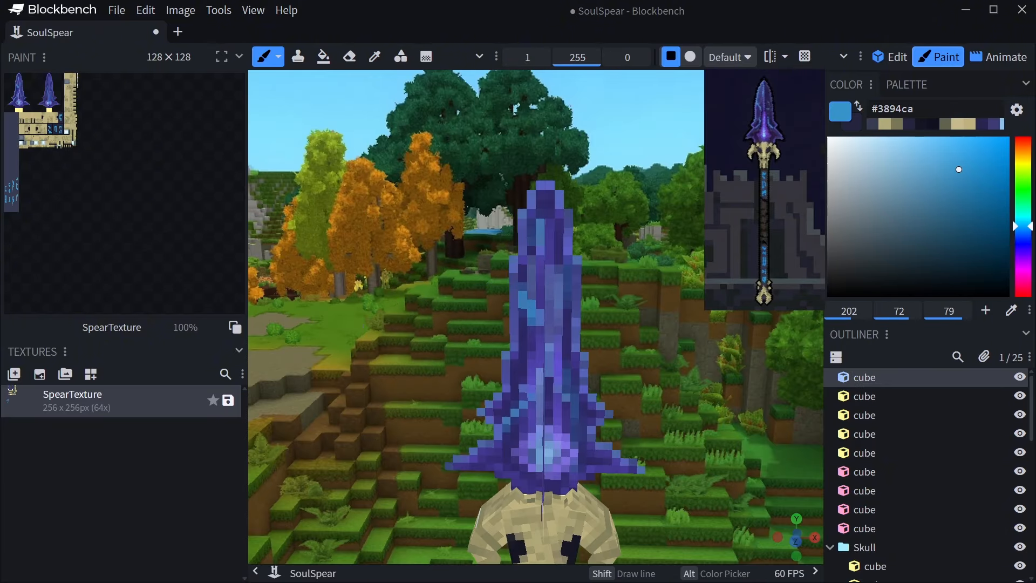
Step: Set the brush softness to 100 and shade dark bands along the shaft with dark tones sampled from the reference and near-black #111115
{"action": "left_click", "coordinate": [1011, 310]}
{"action": "left_click", "coordinate": [754, 135]}
{"action": "left_click_drag", "start_coordinate": [625, 58], "coordinate": [680, 57]}
{"action": "left_click_drag", "start_coordinate": [621, 351], "coordinate": [675, 346]}
{"action": "scroll", "coordinate": [518, 378], "scroll_direction": "up", "scroll_amount": 4}
{"action": "left_click_drag", "start_coordinate": [452, 394], "coordinate": [476, 452]}
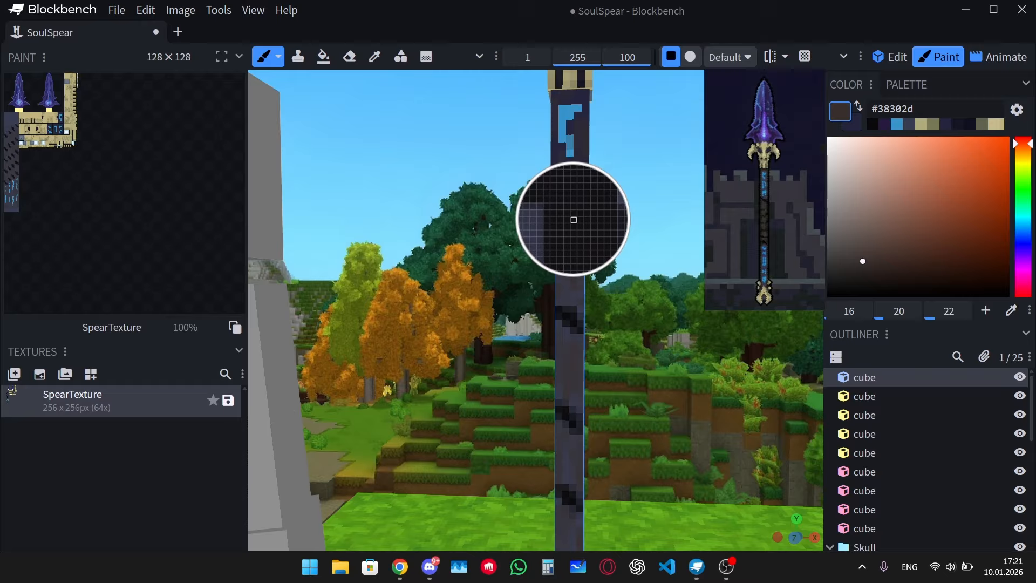
{"action": "left_click", "coordinate": [574, 220]}
{"action": "scroll", "coordinate": [574, 219], "scroll_direction": "up", "scroll_amount": 5}
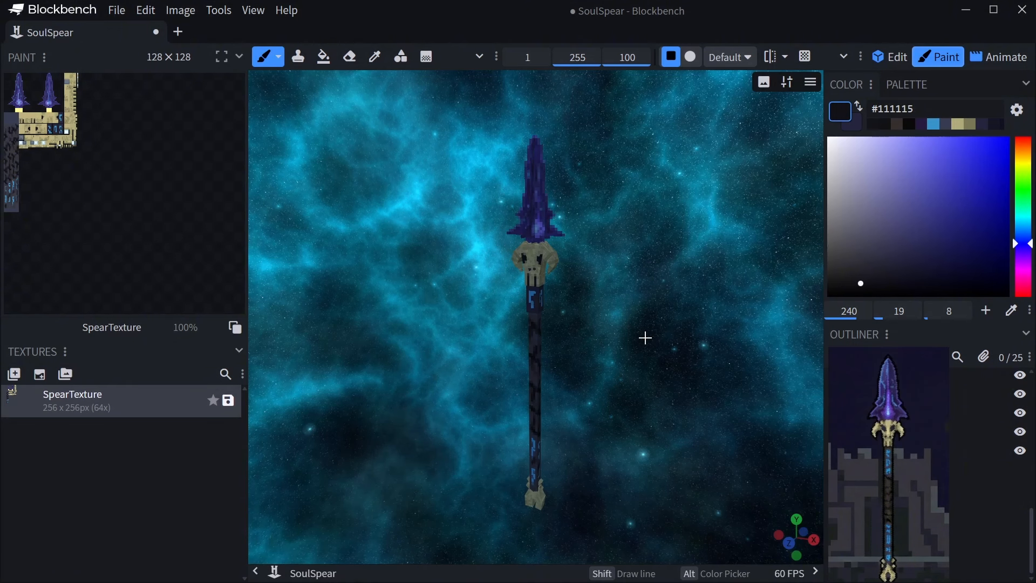
{"action": "left_click_drag", "start_coordinate": [646, 338], "coordinate": [673, 310]}
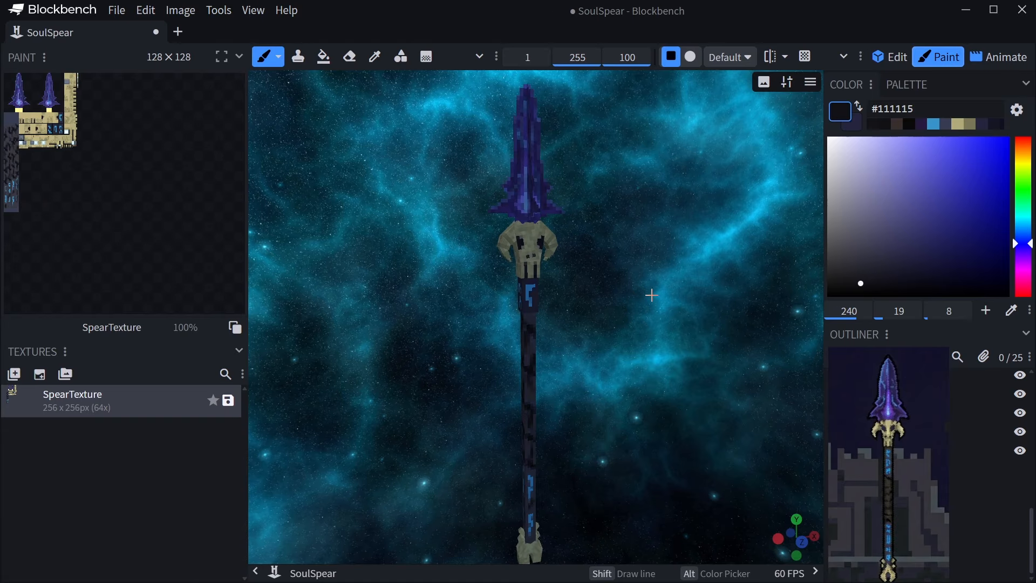
{"action": "left_click_drag", "start_coordinate": [652, 295], "coordinate": [565, 307]}
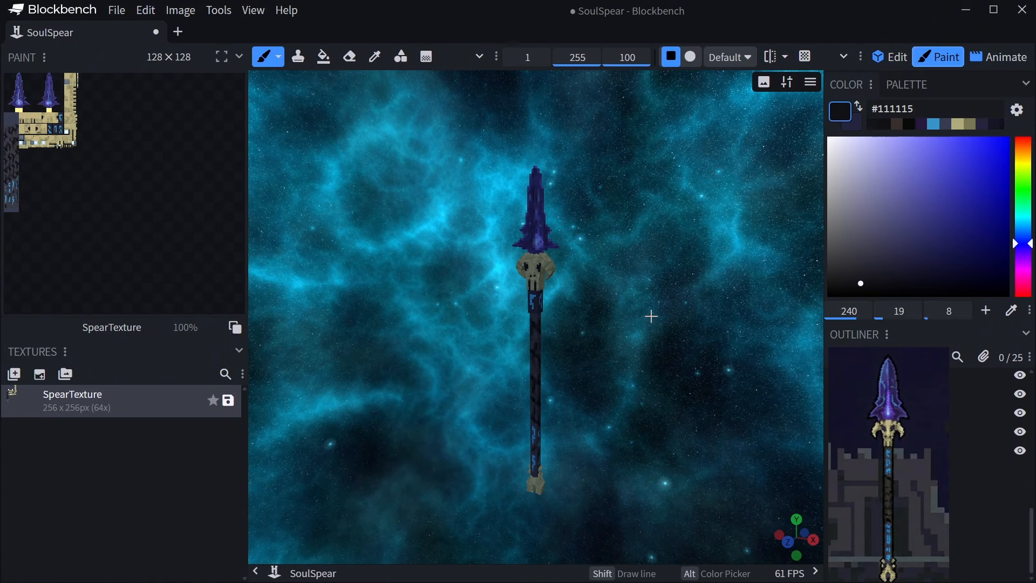